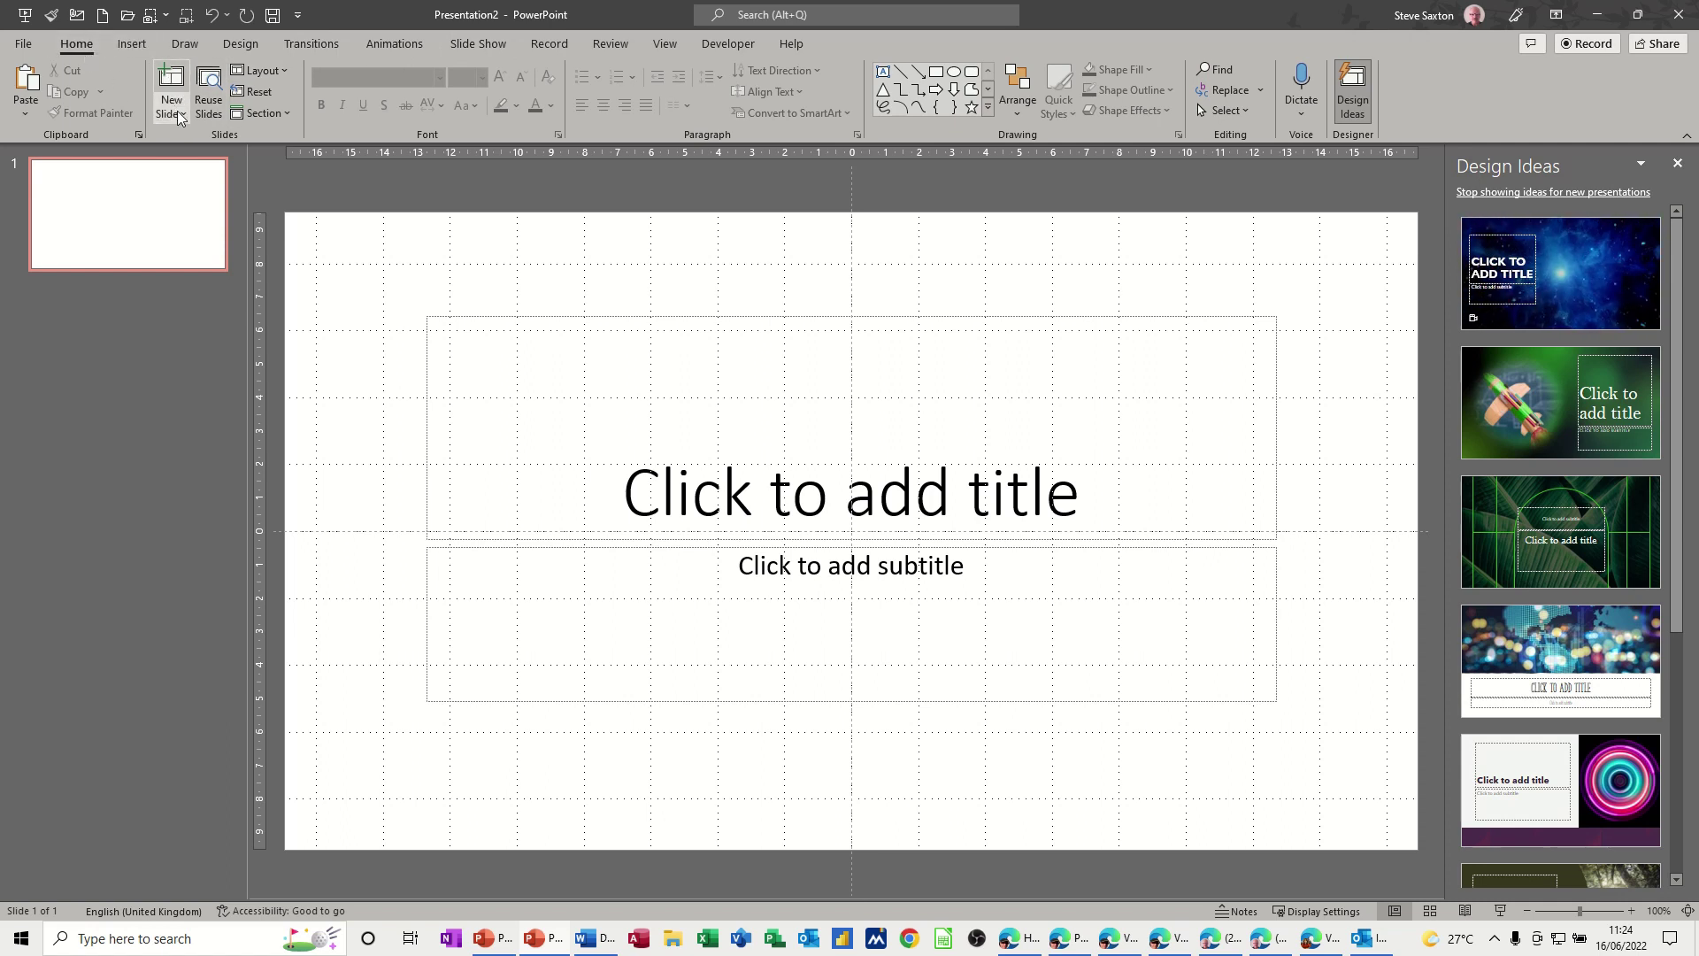
Step: Try the Title and Content layout on the first slide, then revert it to Title Slide
{"action": "left_click", "coordinate": [174, 108]}
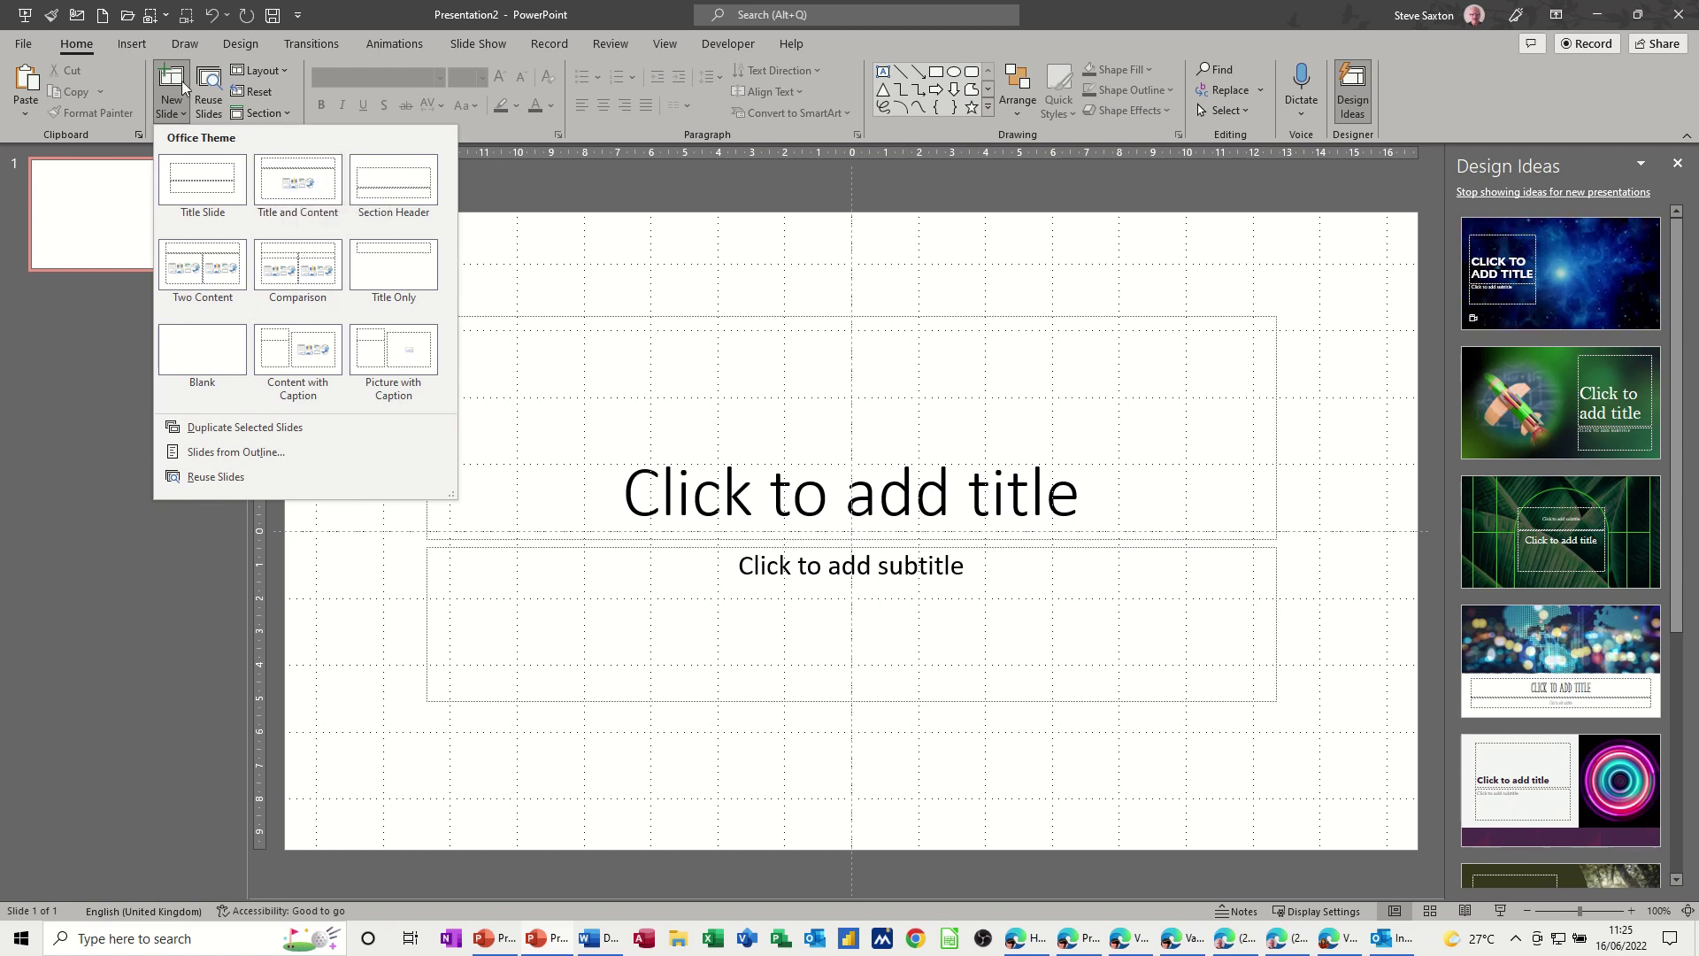
{"action": "left_click", "coordinate": [280, 74]}
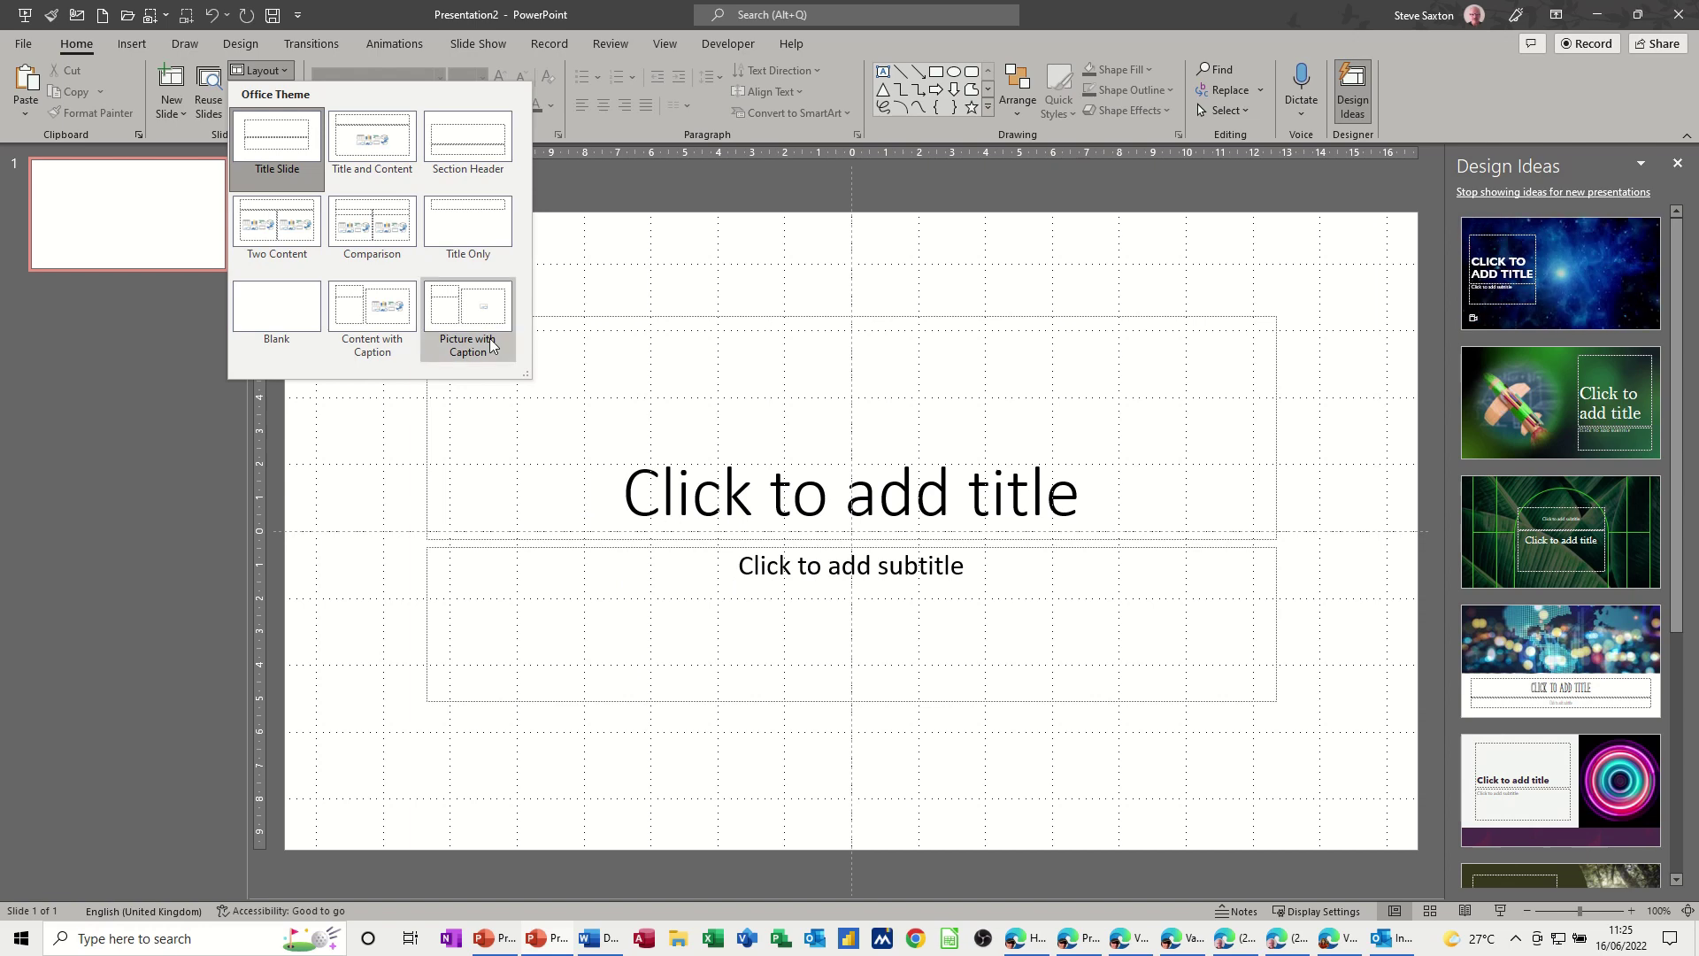
{"action": "left_click", "coordinate": [381, 148]}
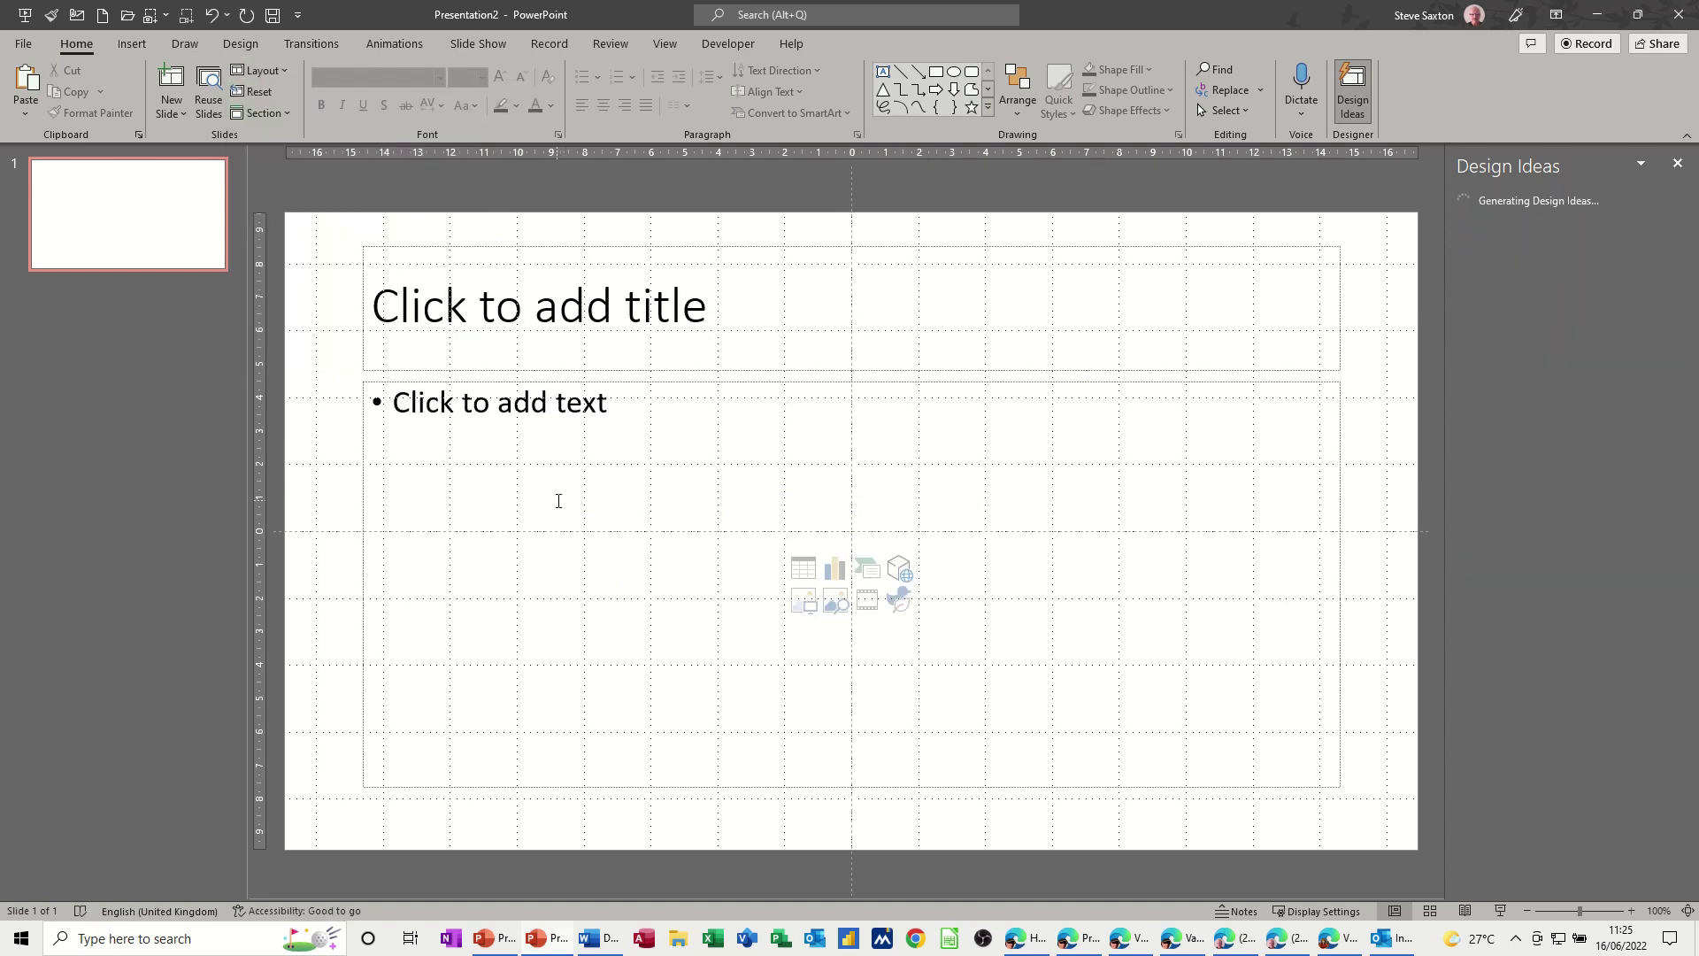
{"action": "left_click", "coordinate": [288, 79]}
{"action": "left_click", "coordinate": [276, 133]}
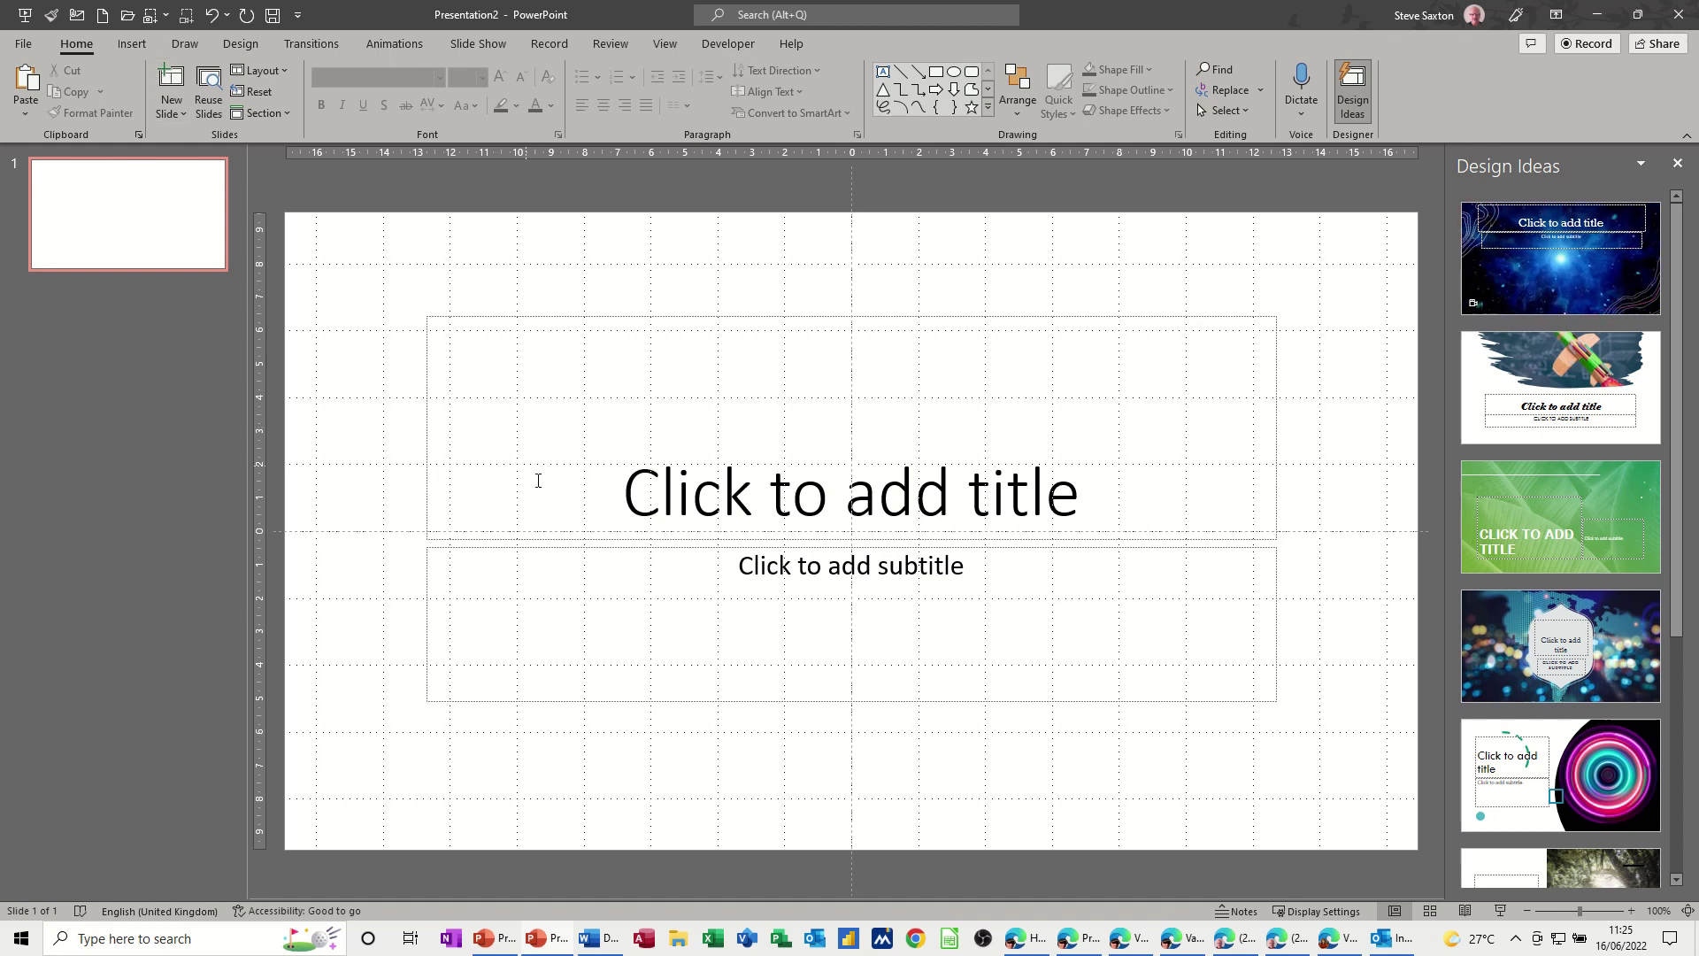
Step: Enter the title 'Waterloo' and subtitle 'June 18th 1815', then add a second slide
{"action": "left_click", "coordinate": [668, 505]}
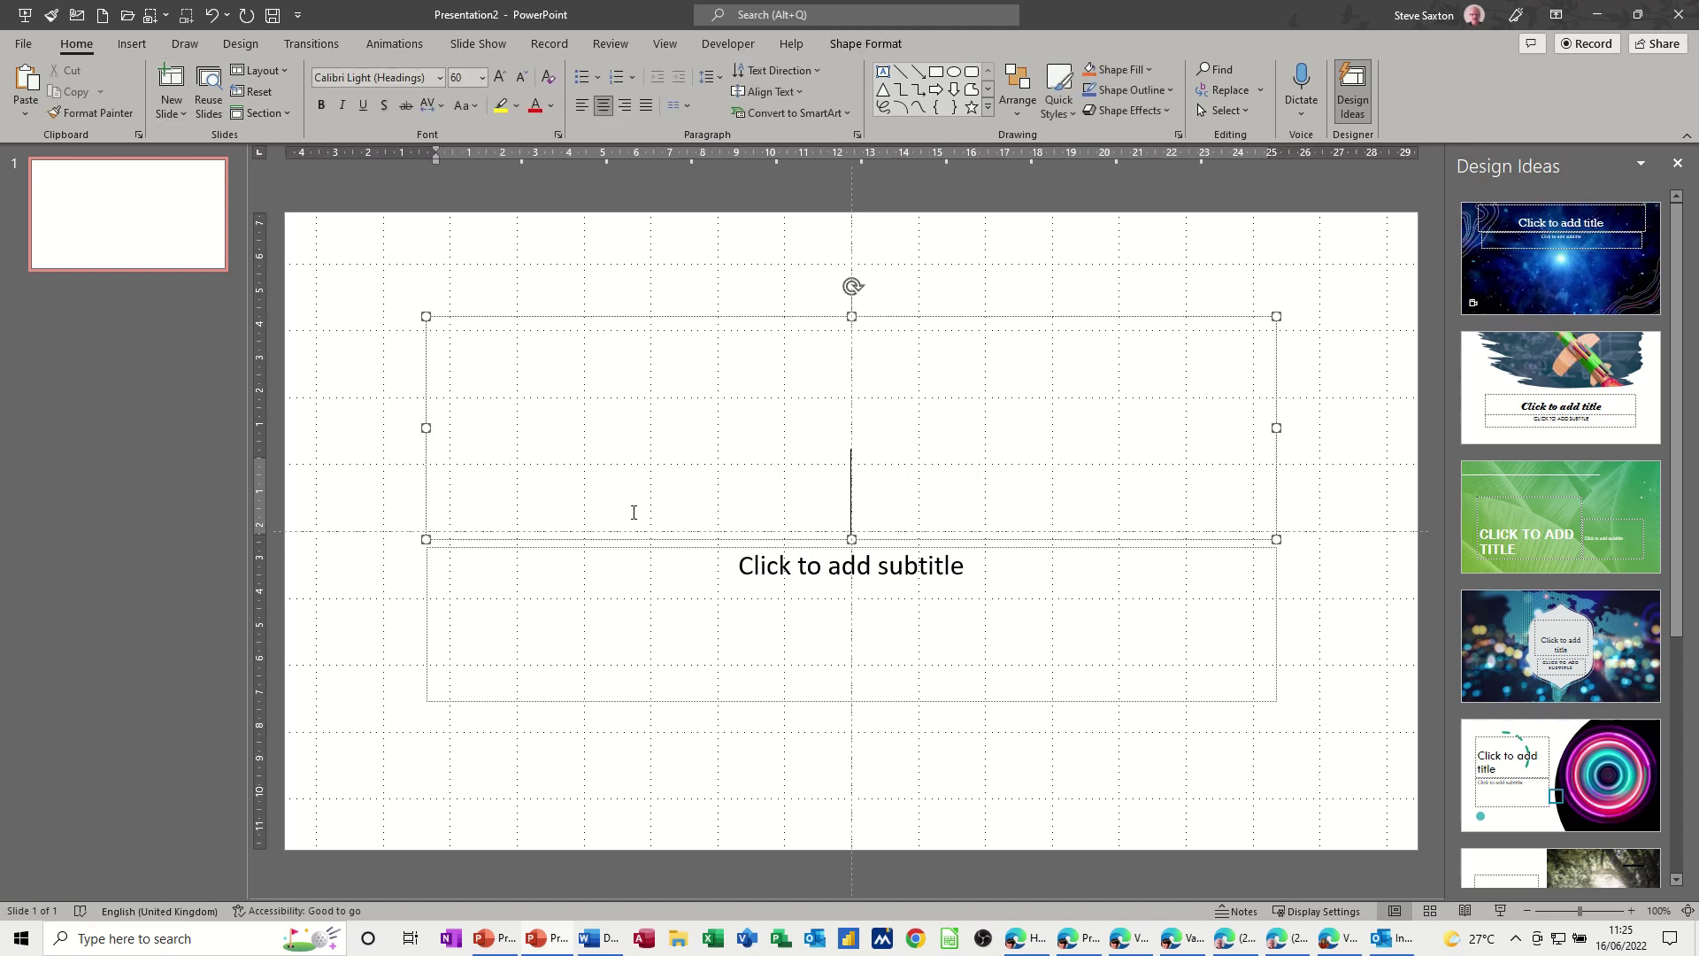
{"action": "type", "text": "Waterloo"}
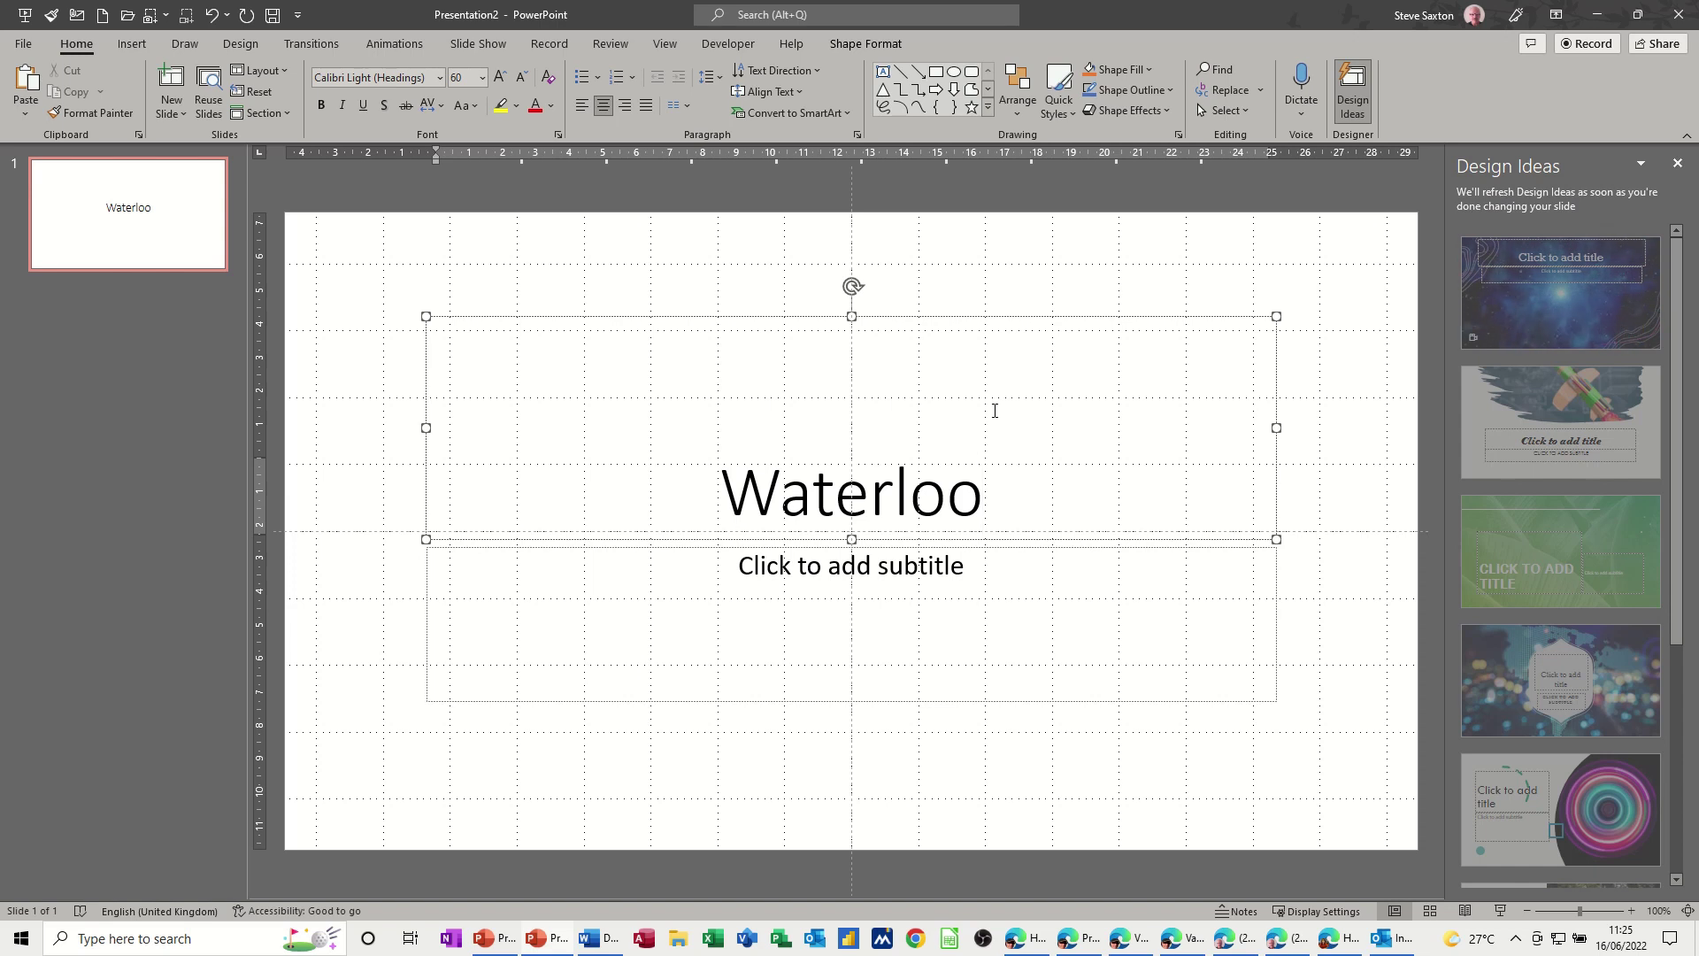
{"action": "key", "text": "ctrl+Return"}
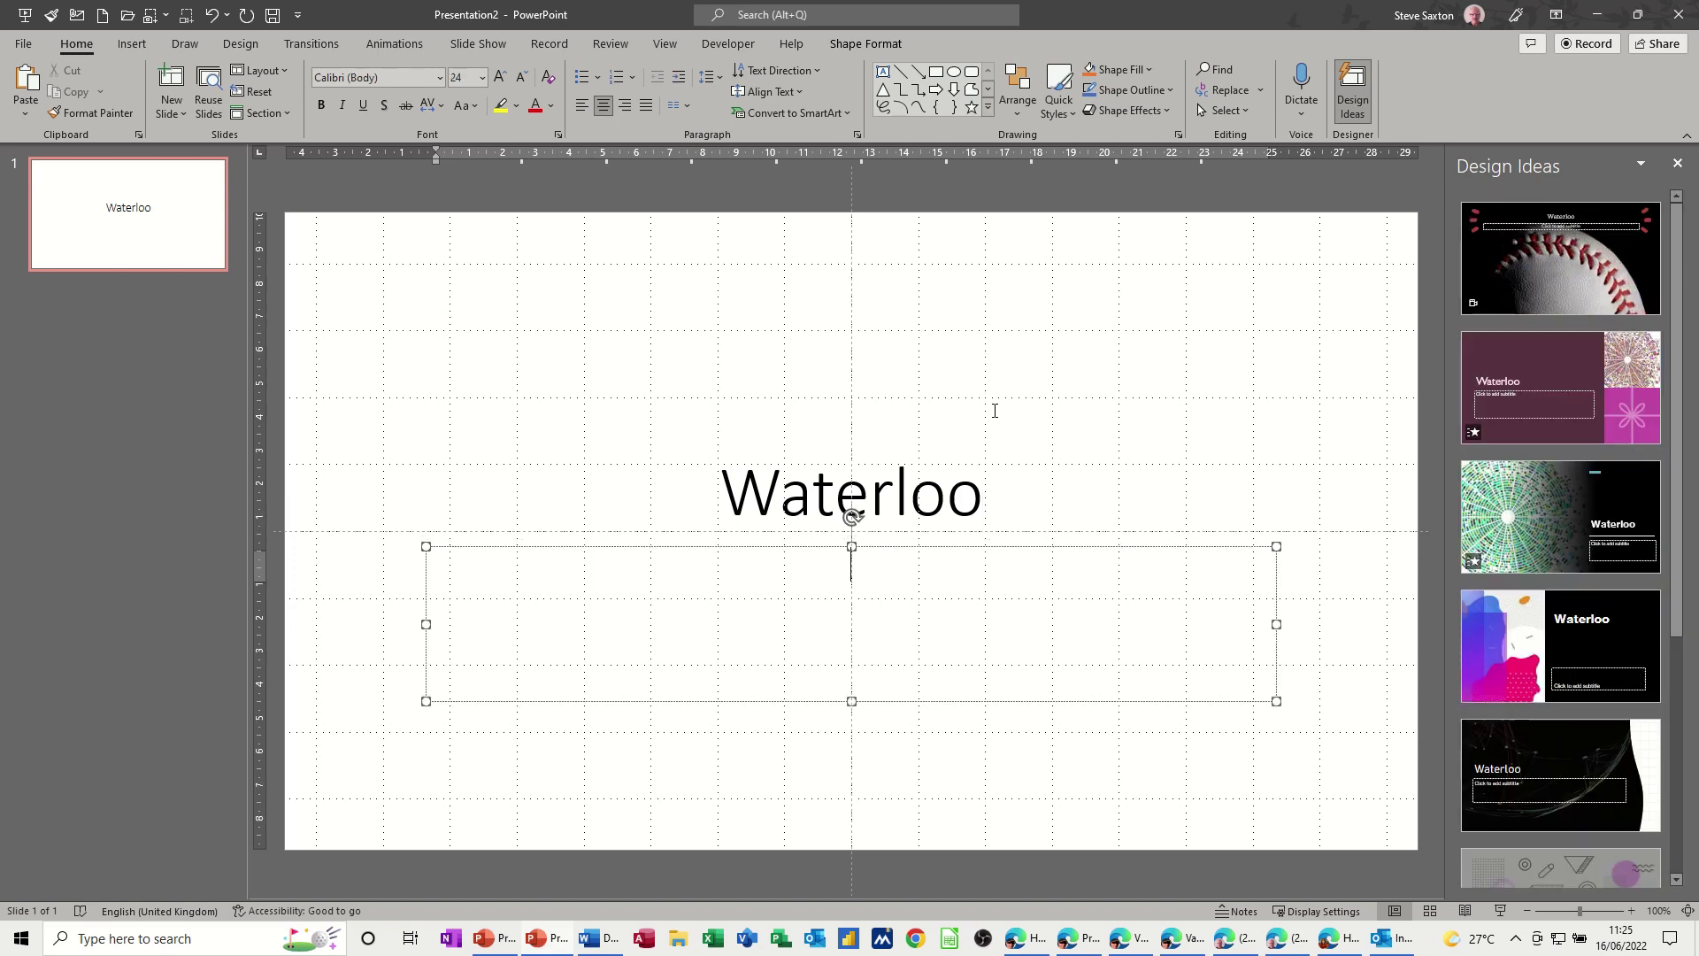
{"action": "type", "text": "June 18"}
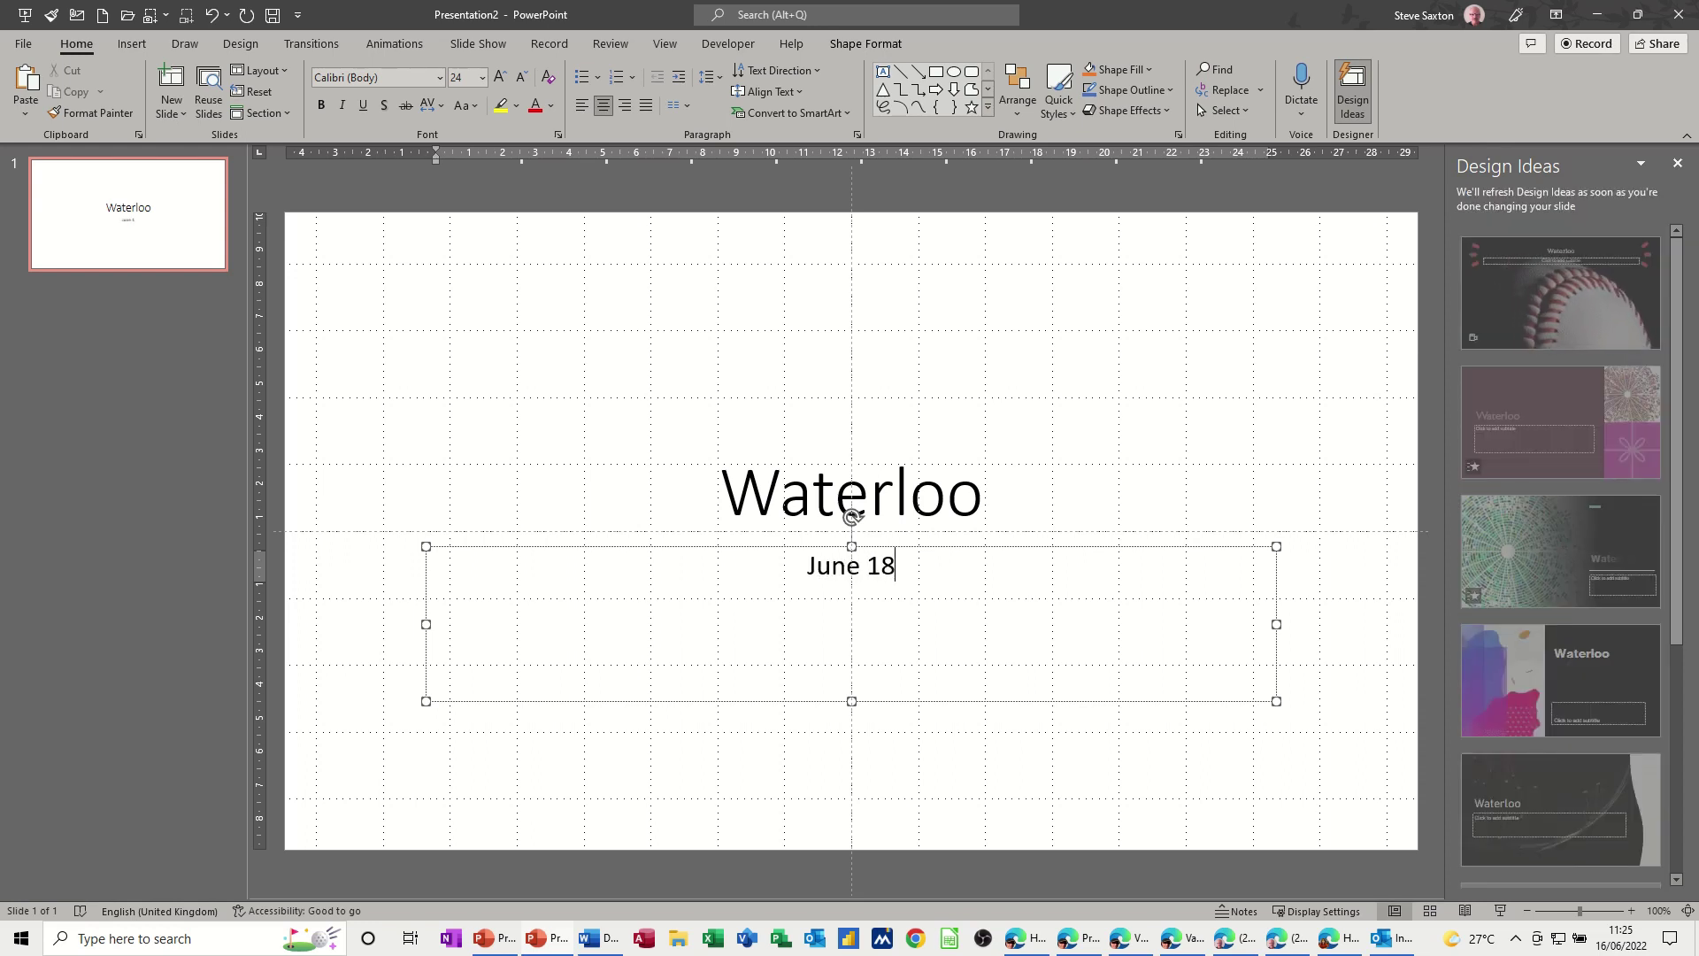
{"action": "type", "text": "th 1815"}
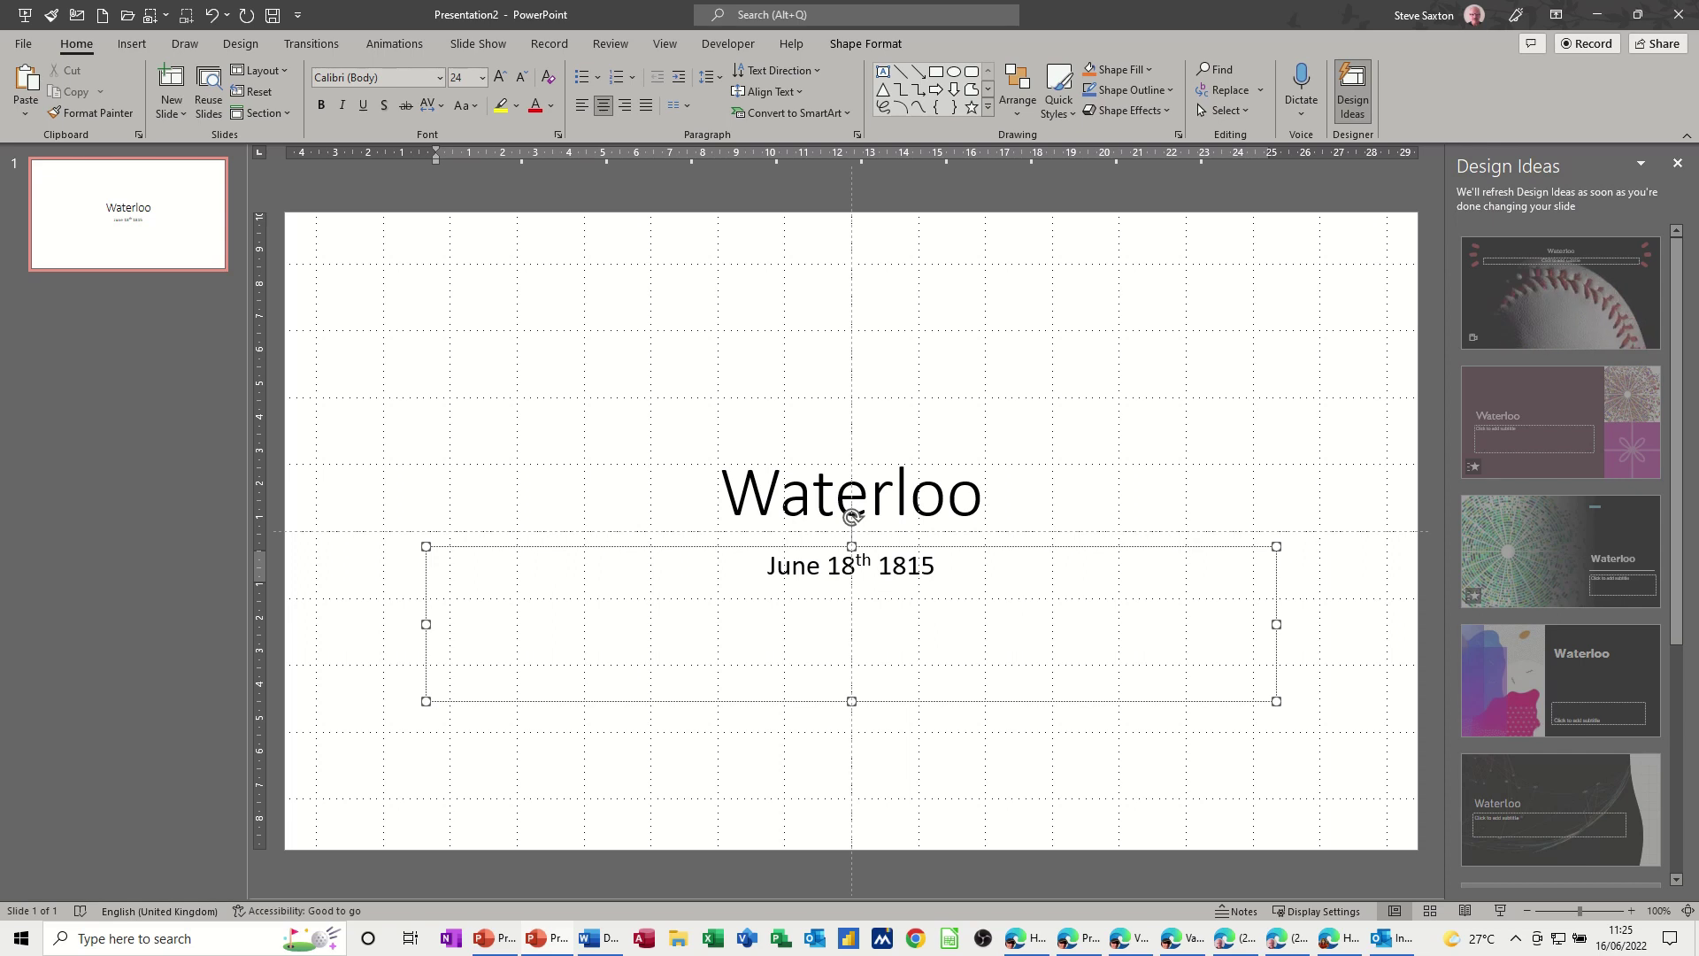
{"action": "left_click", "coordinate": [173, 82]}
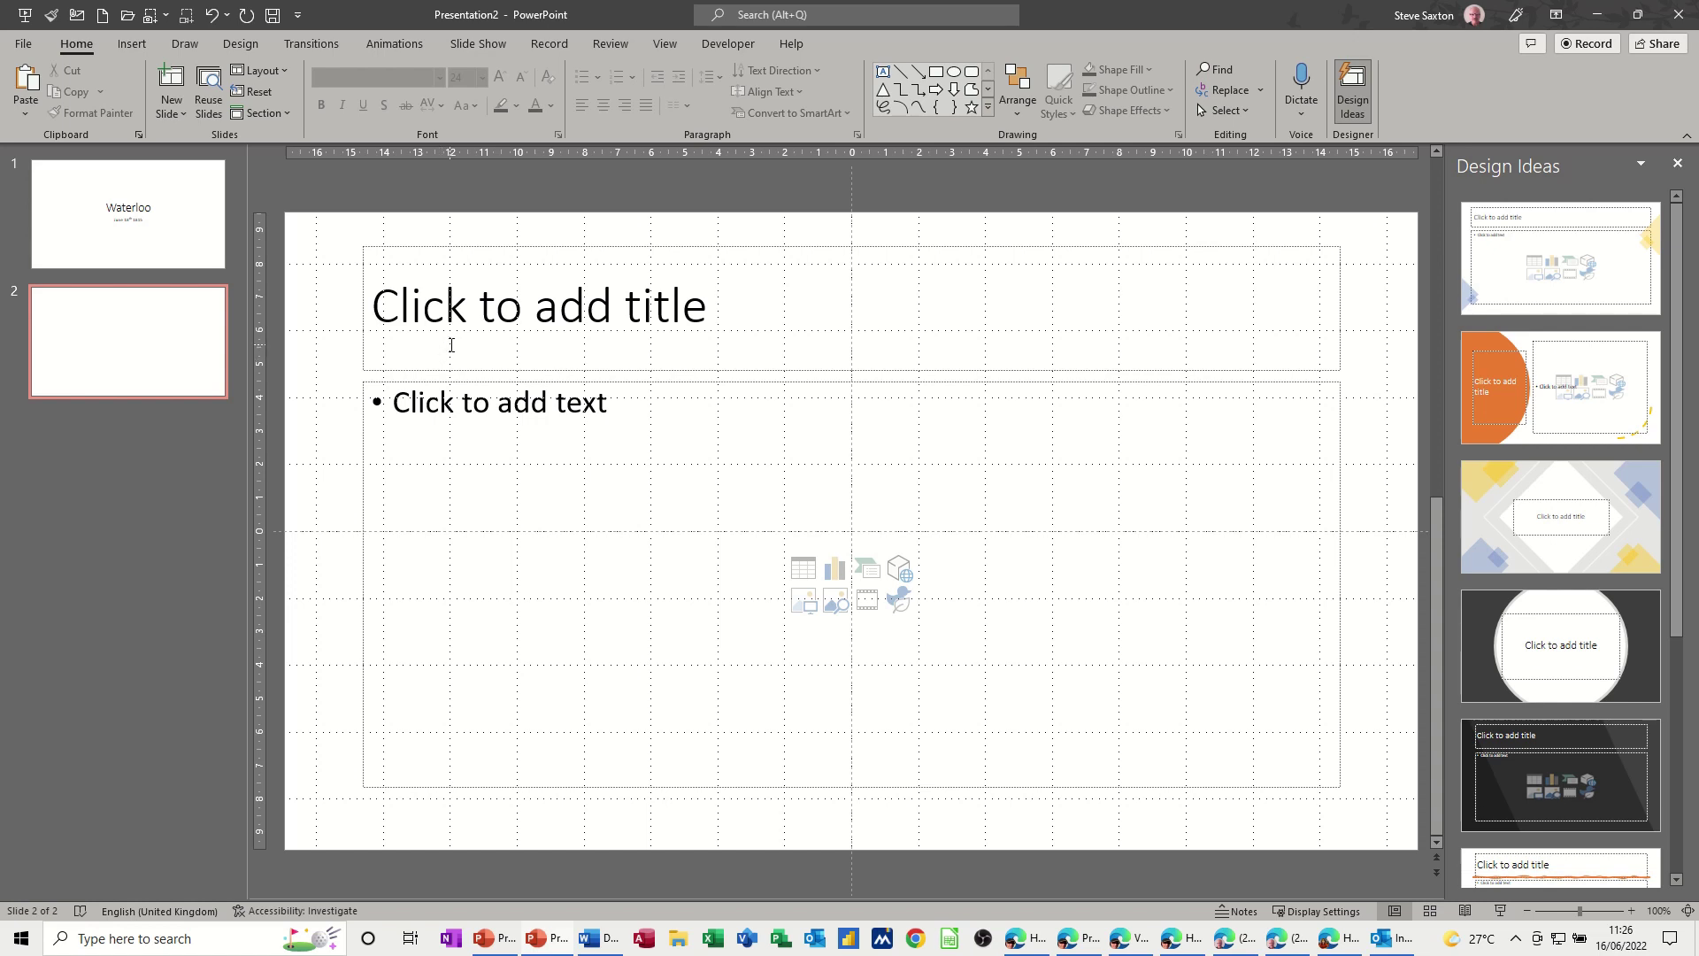
Step: Type 'British Forces' as slide 2's title and place the cursor in its body placeholder
{"action": "left_click", "coordinate": [634, 349]}
{"action": "type", "text": "B"}
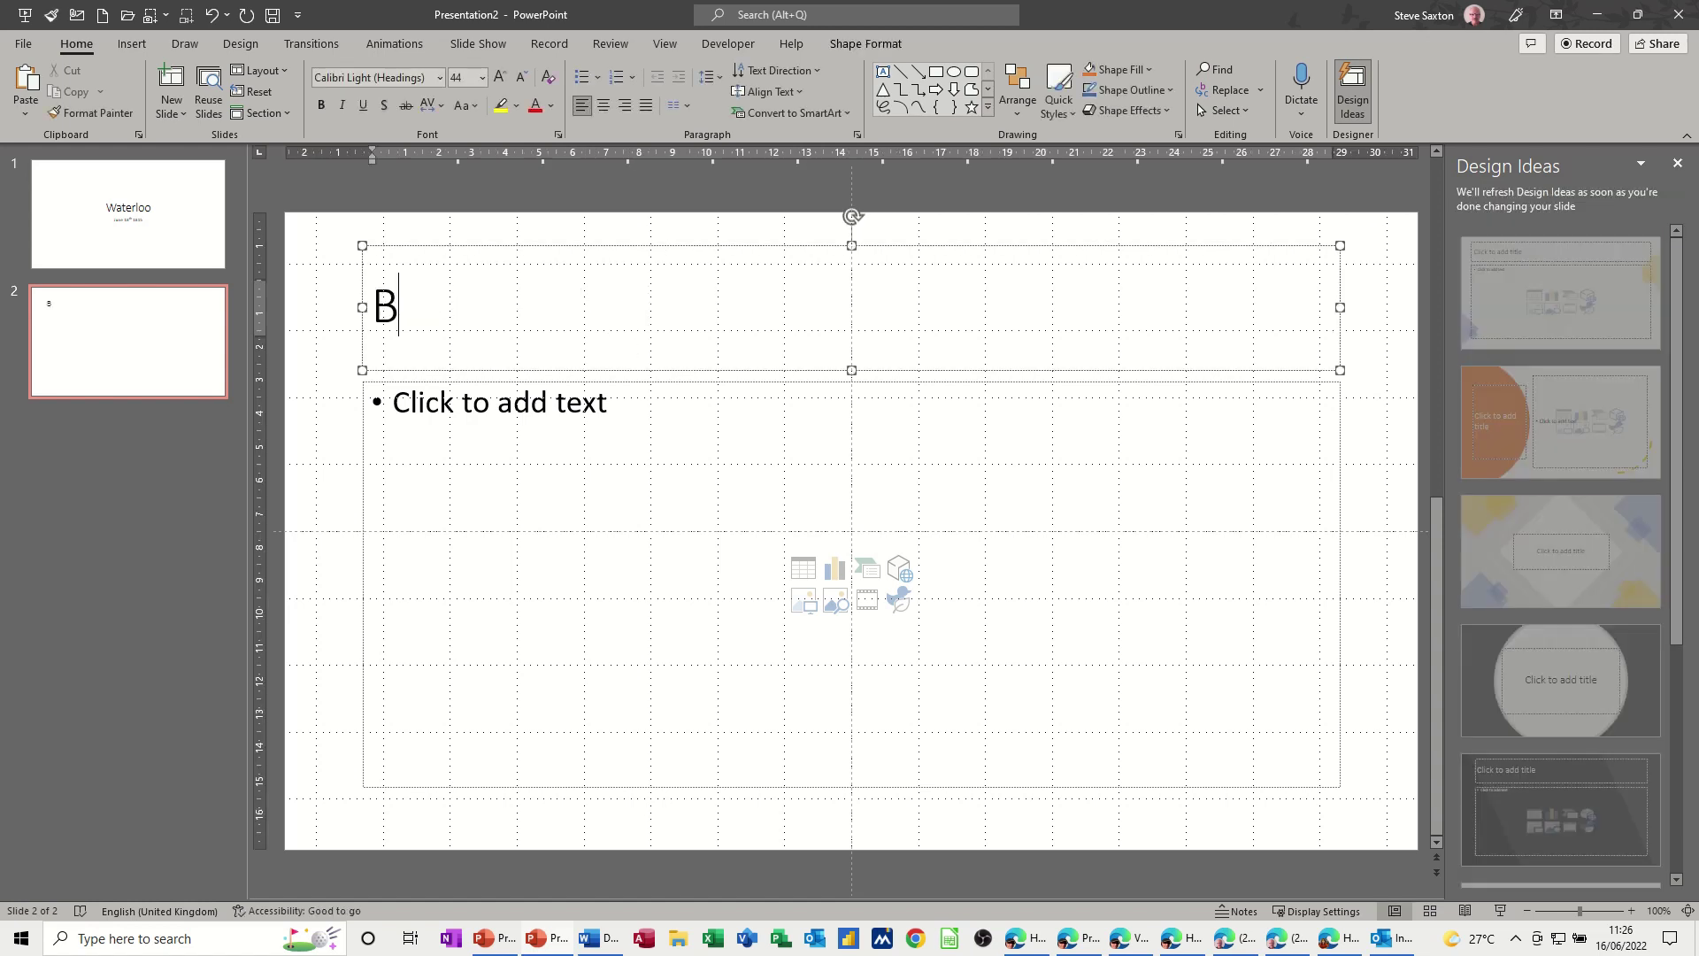
{"action": "type", "text": "ritish"}
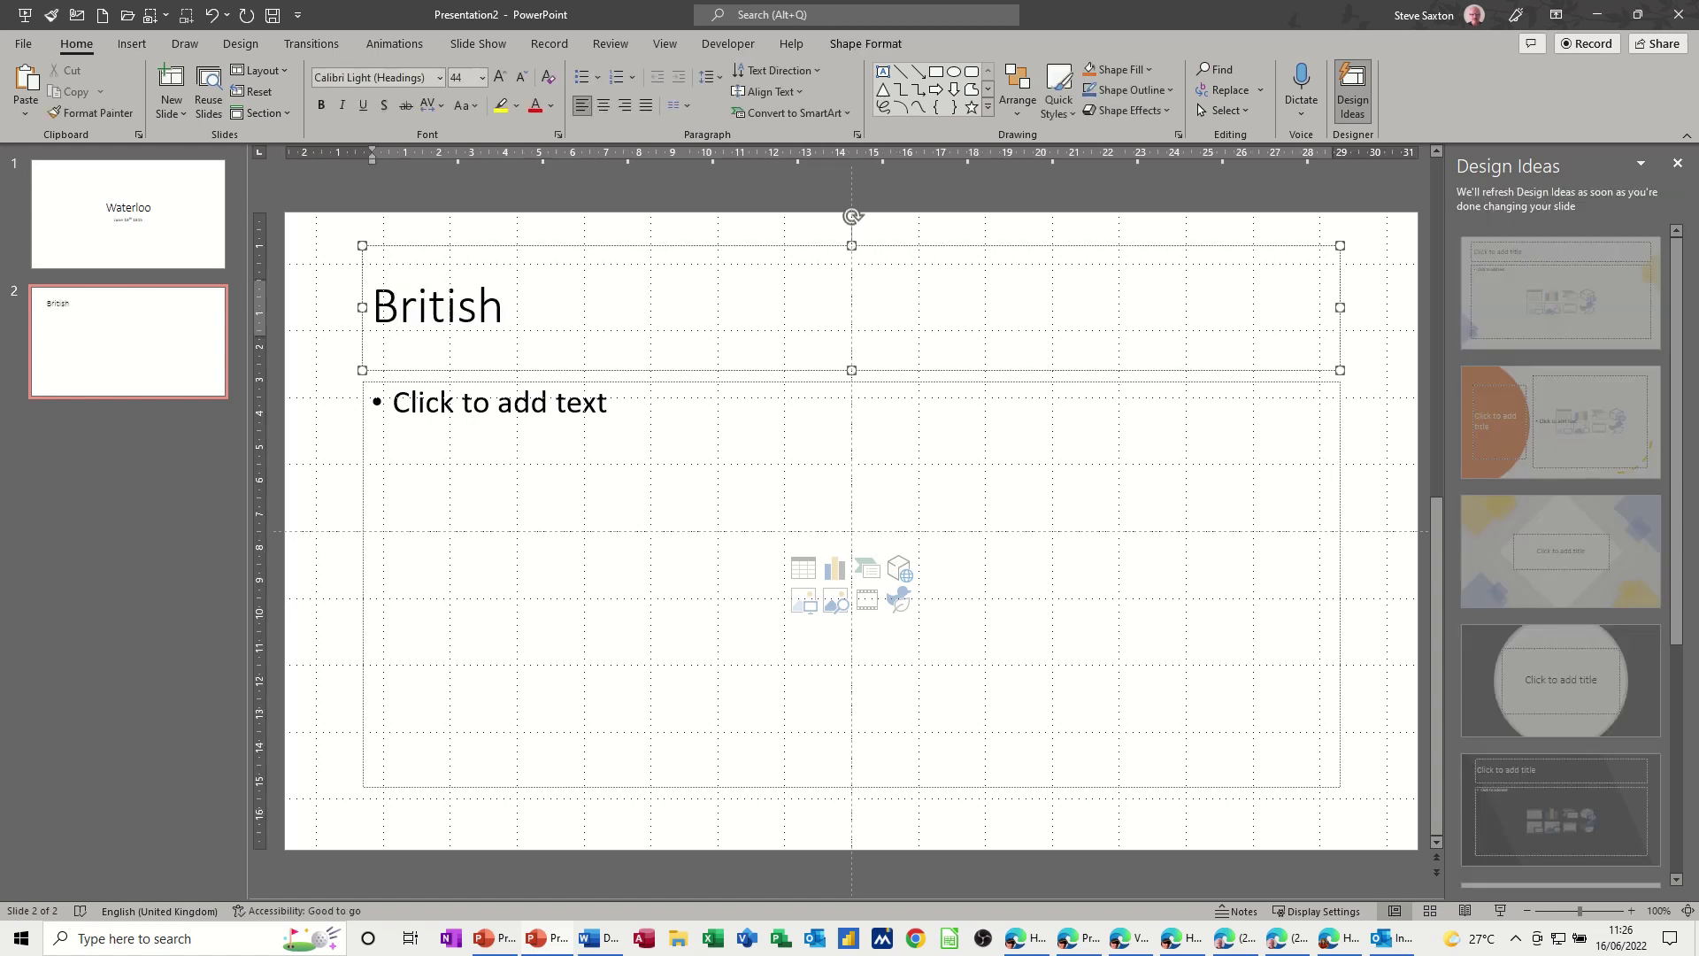
{"action": "type", "text": " Forces"}
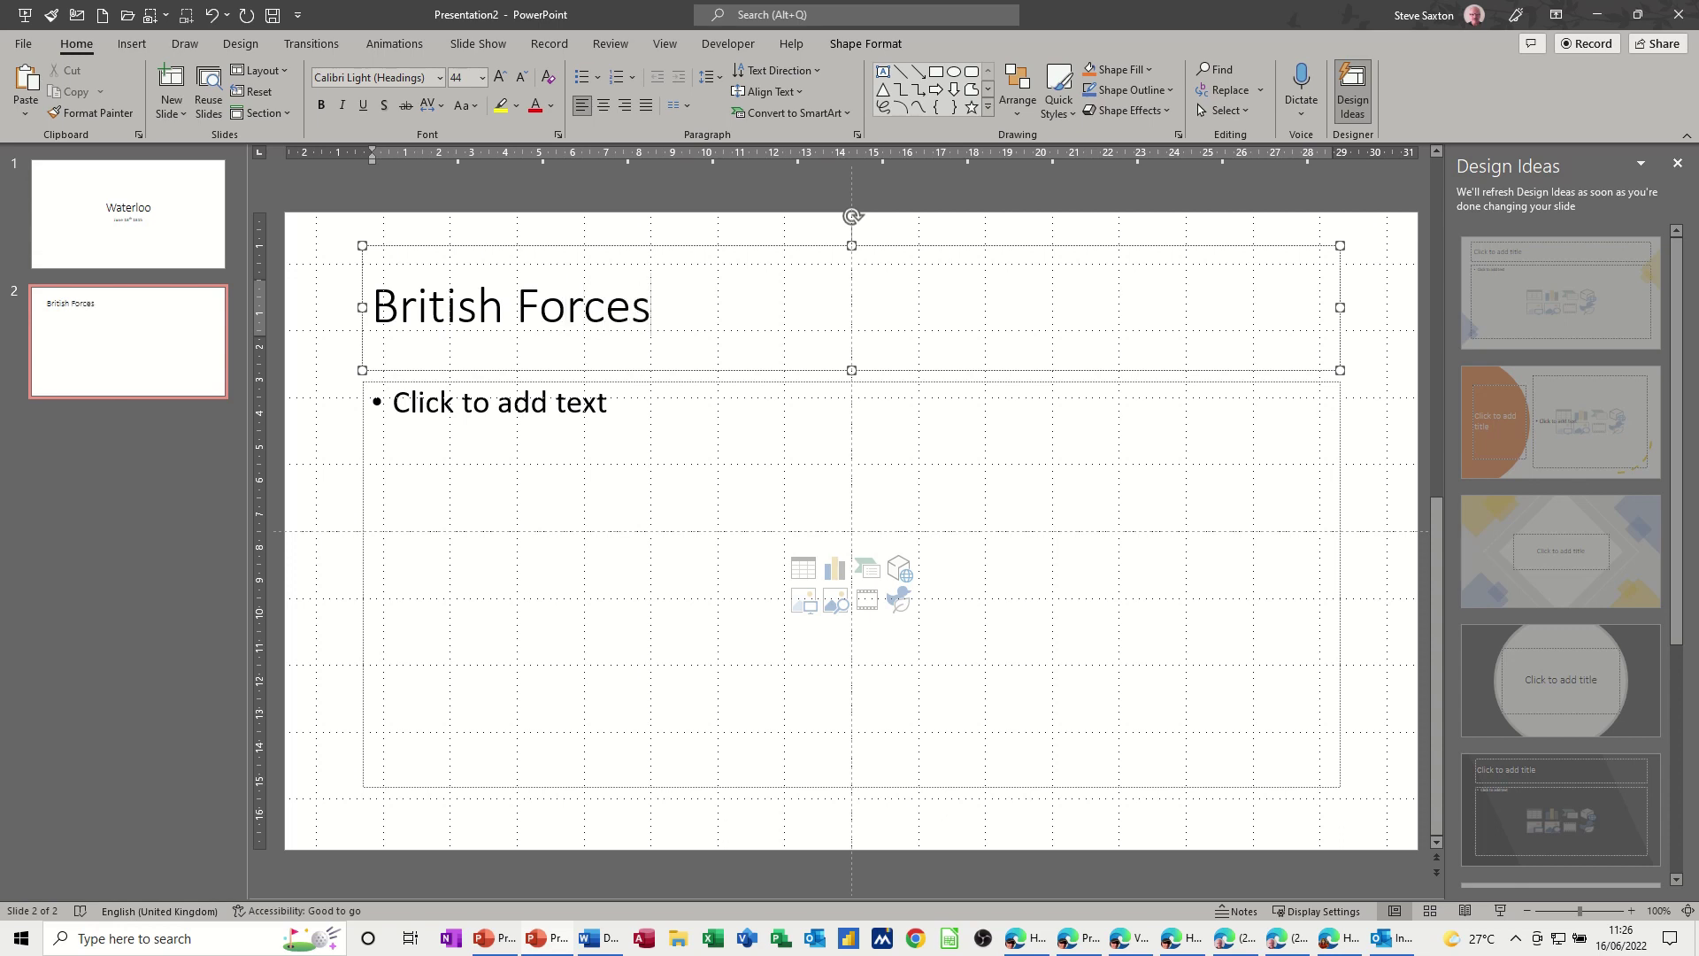
{"action": "left_click", "coordinate": [393, 403]}
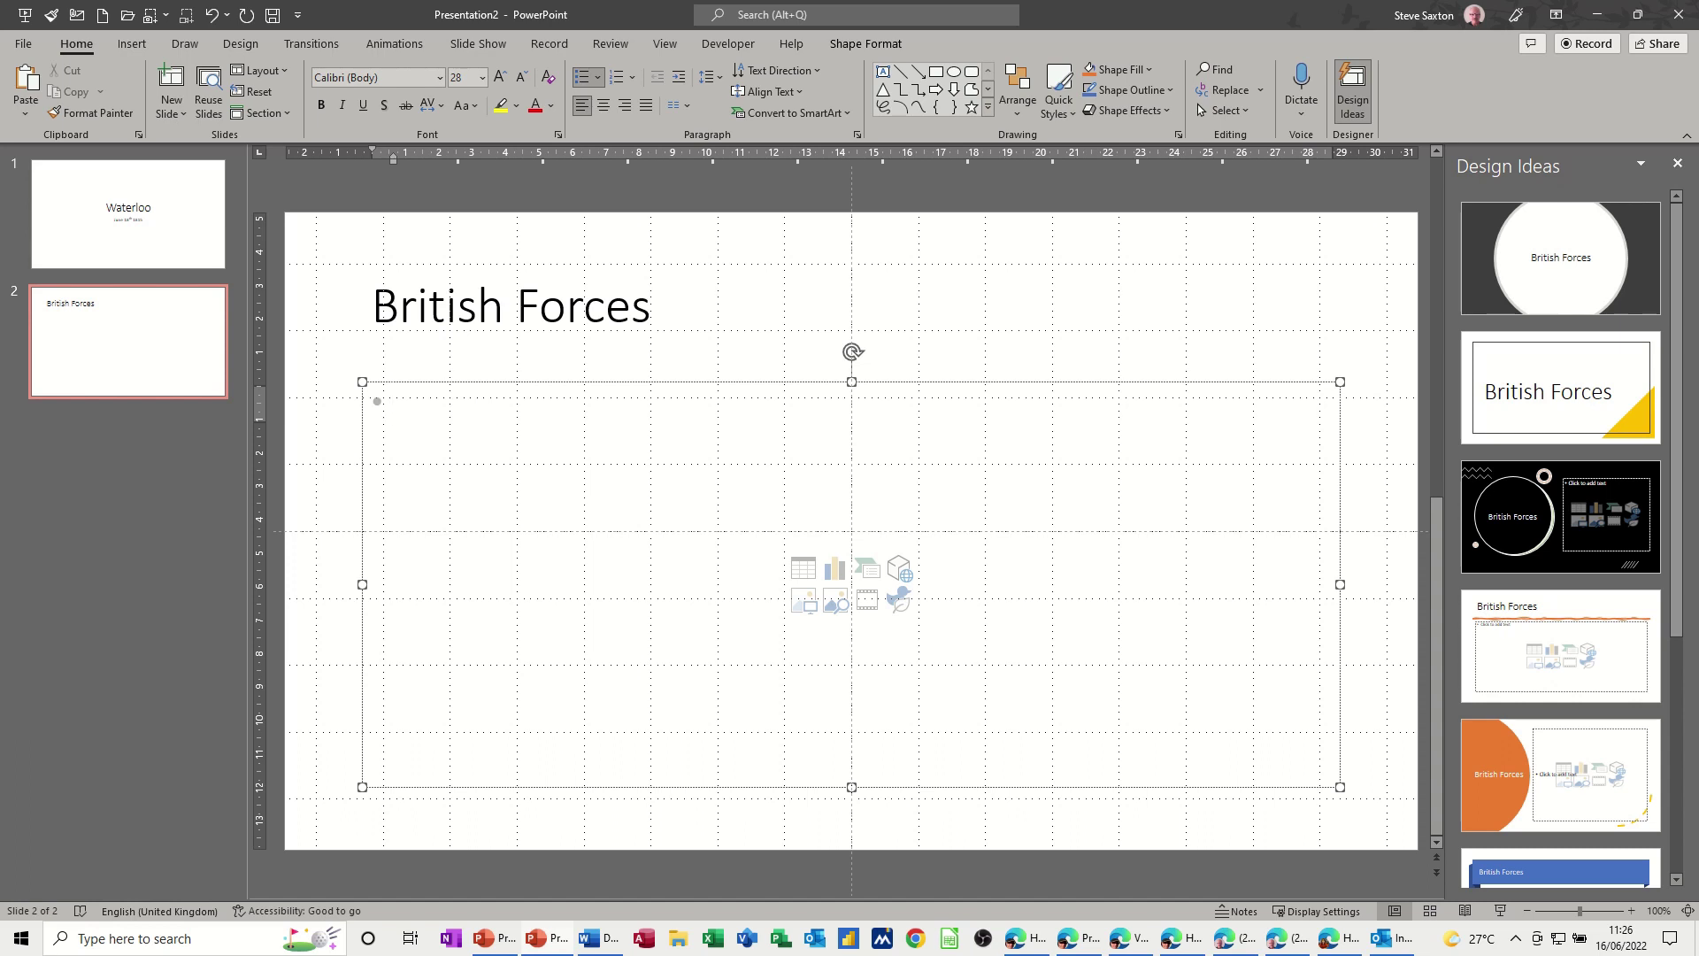
Step: Enter bullet 'Wellington' with indented 'Guards' beneath, returning the next empty line to top level
{"action": "type", "text": "We"}
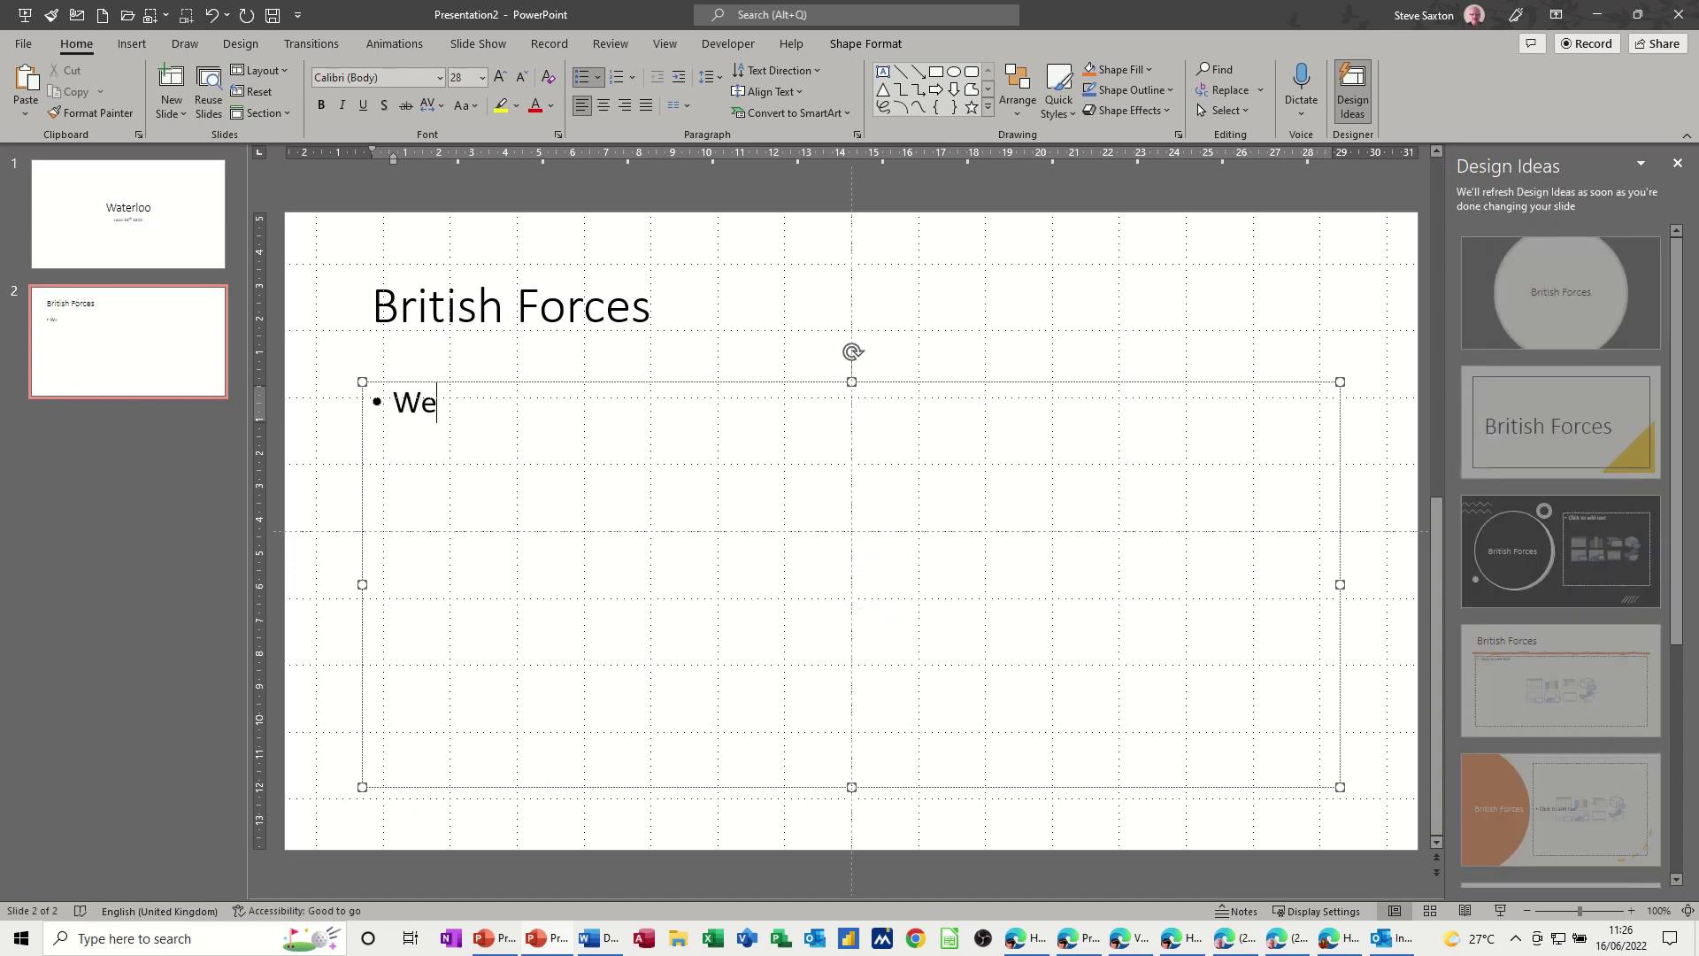
{"action": "type", "text": "llington"}
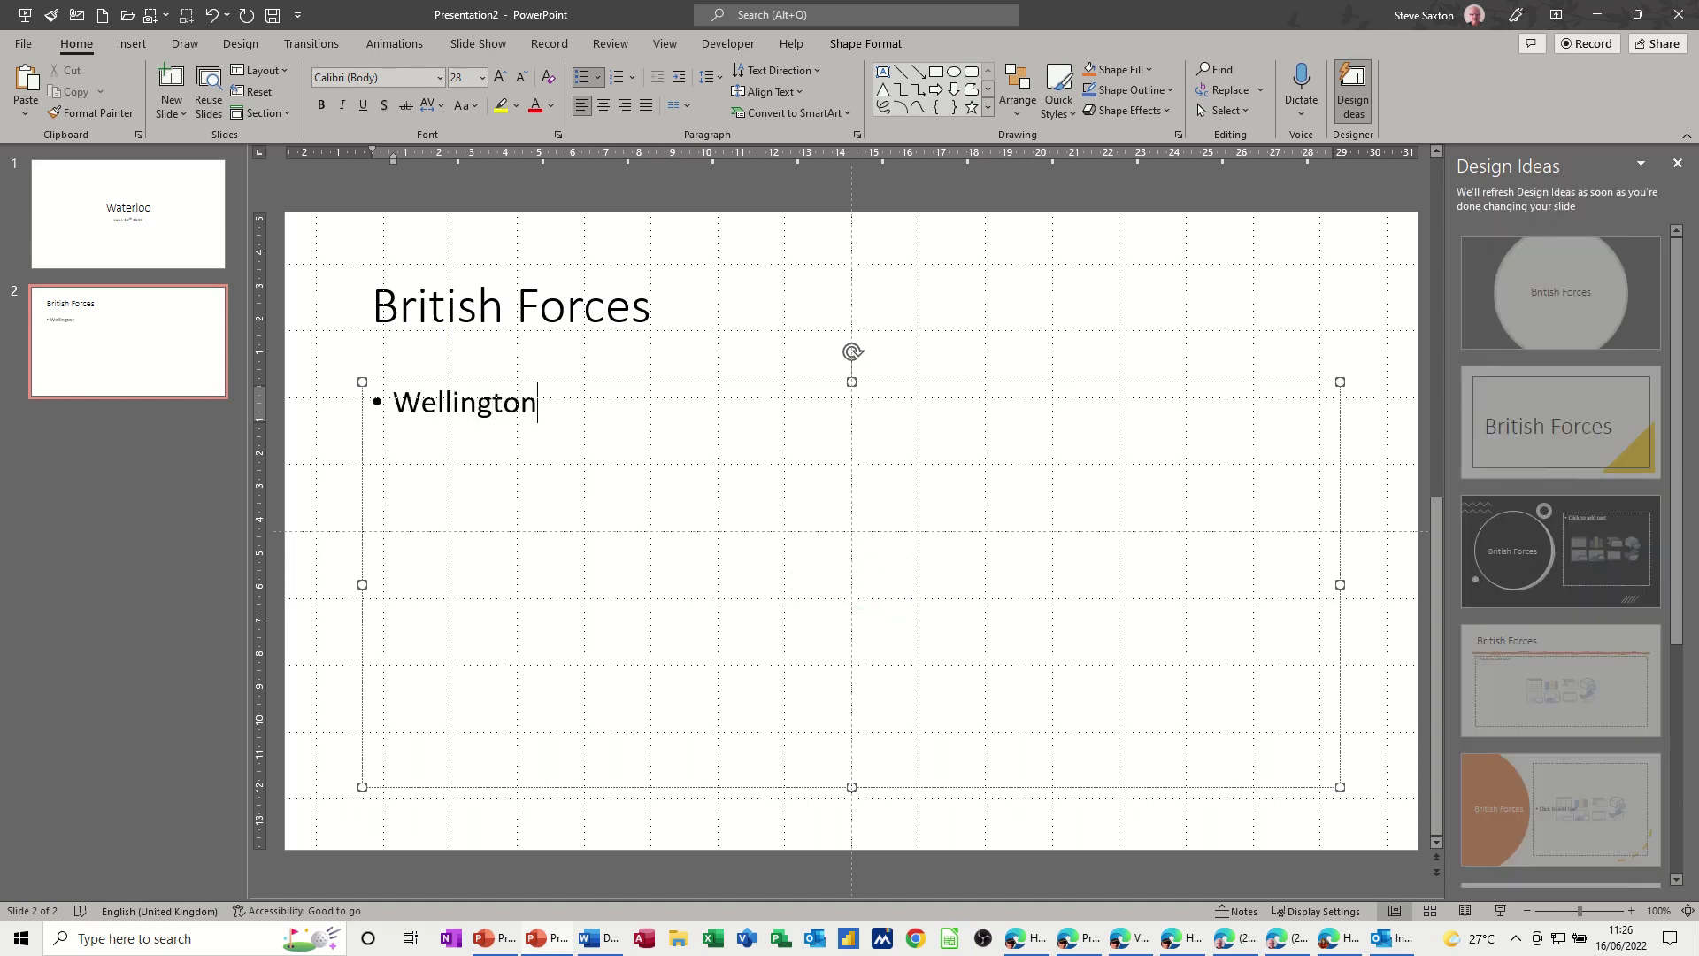
{"action": "key", "text": "Return"}
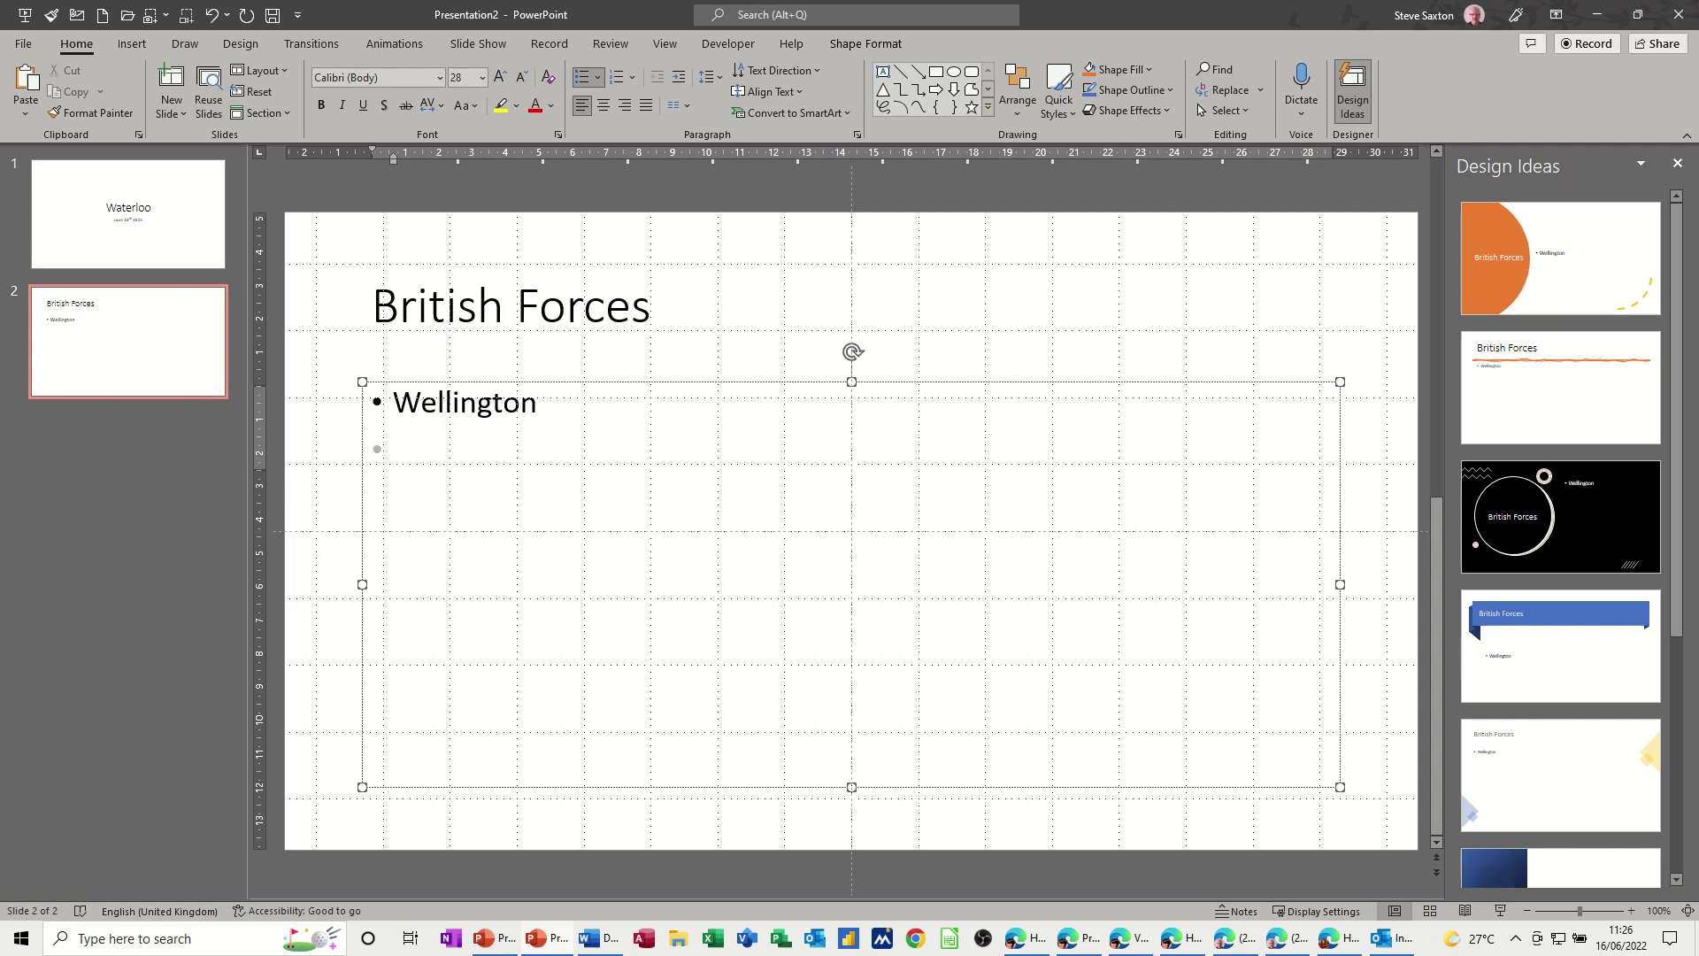
{"action": "key", "text": "Tab"}
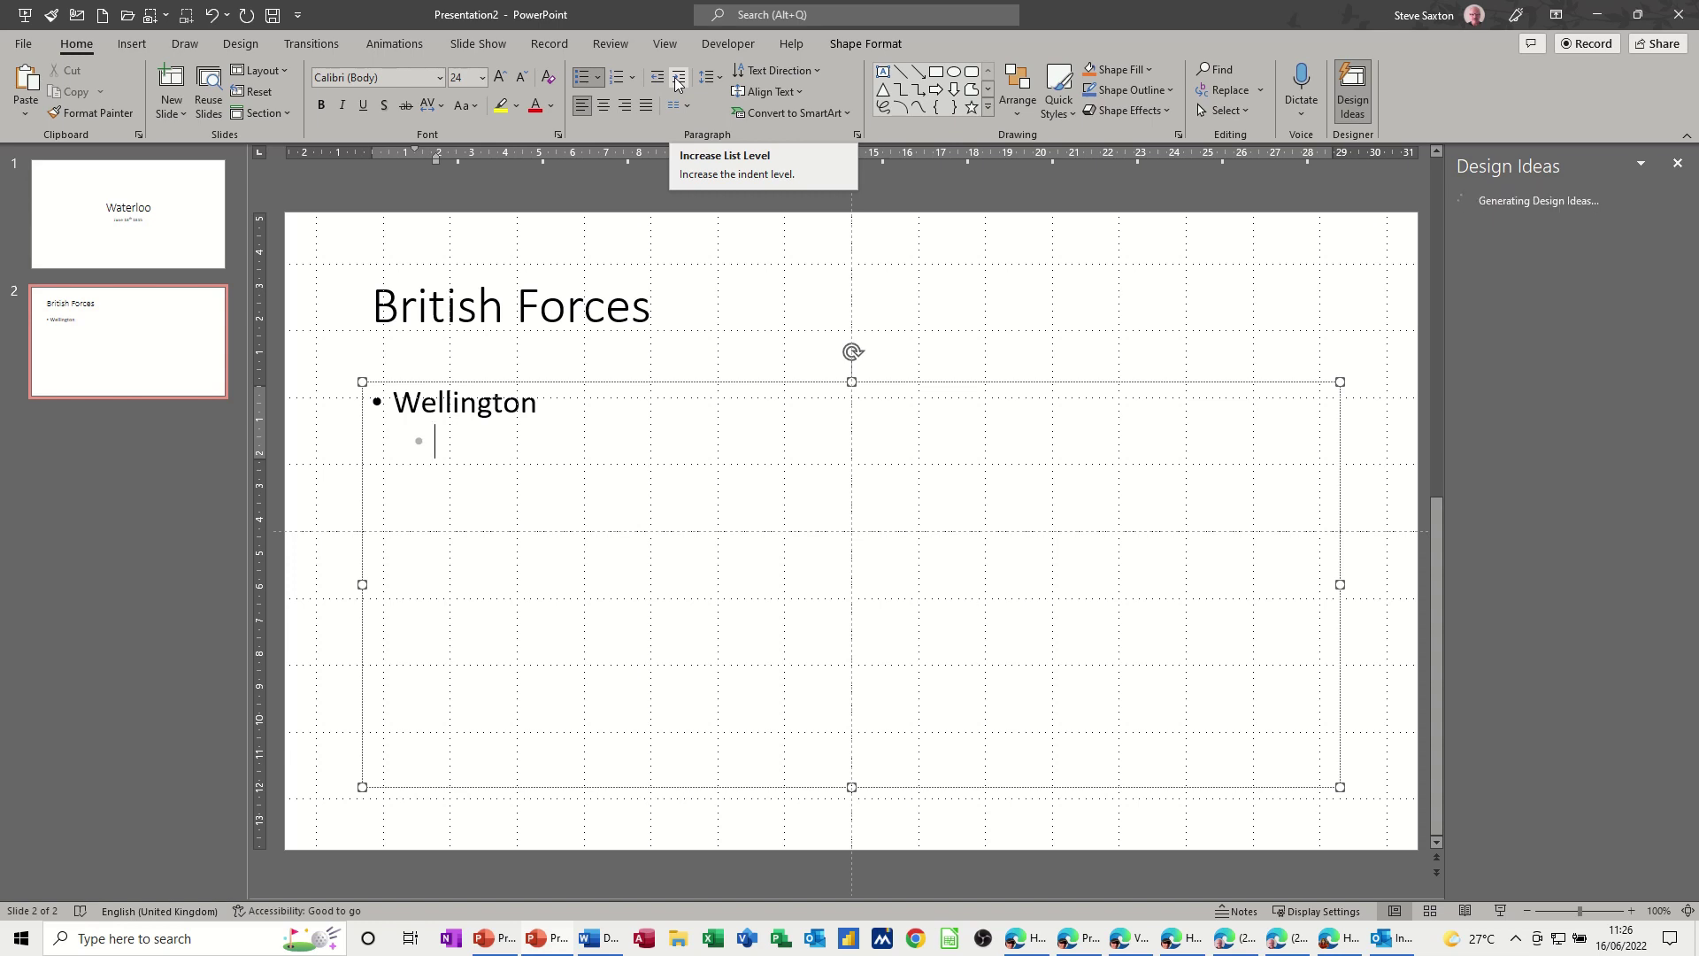
{"action": "type", "text": "Guard"}
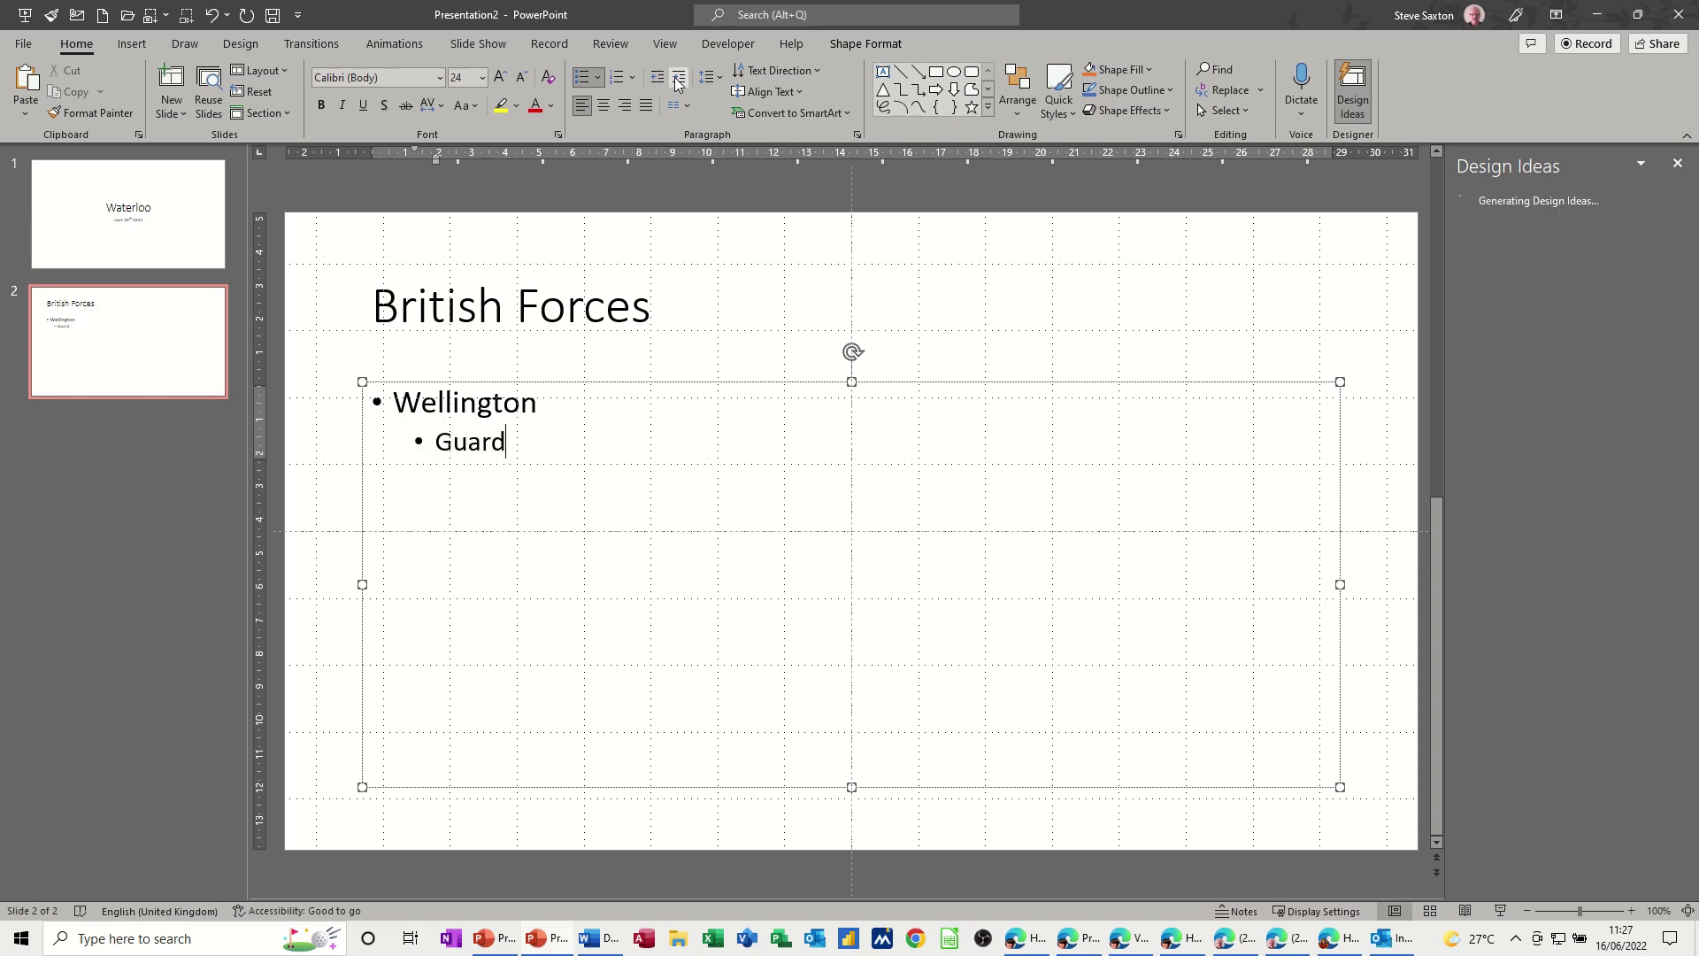
{"action": "type", "text": "s"}
{"action": "key", "text": "Return"}
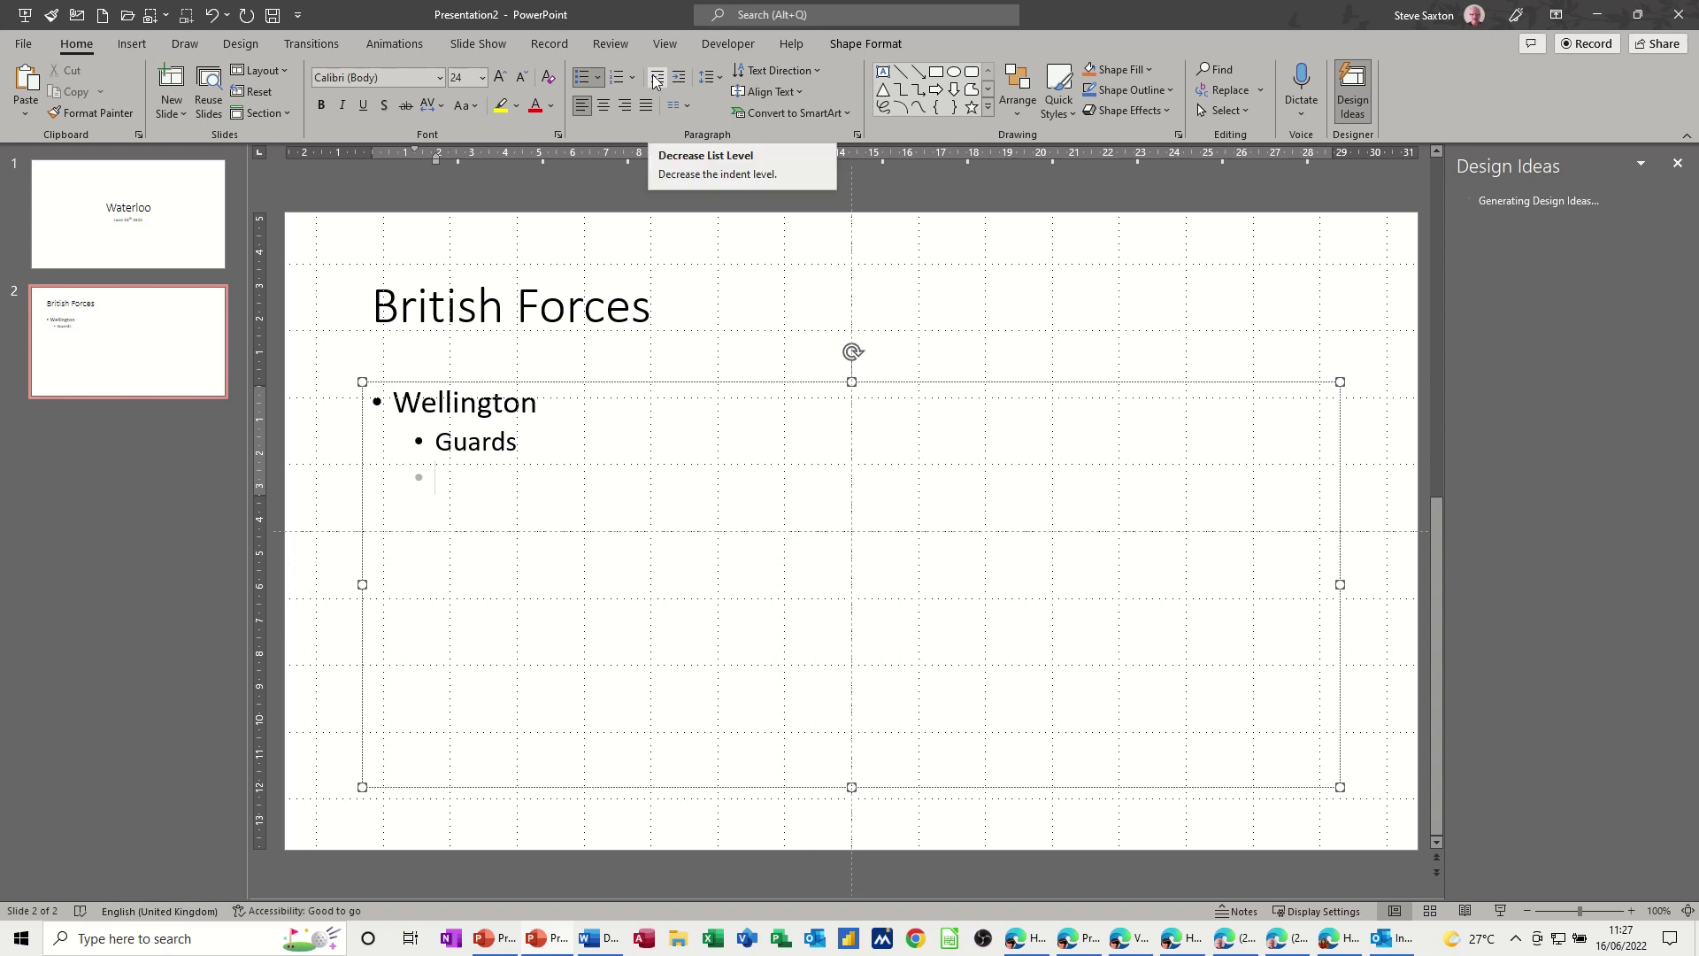
{"action": "left_click", "coordinate": [655, 80]}
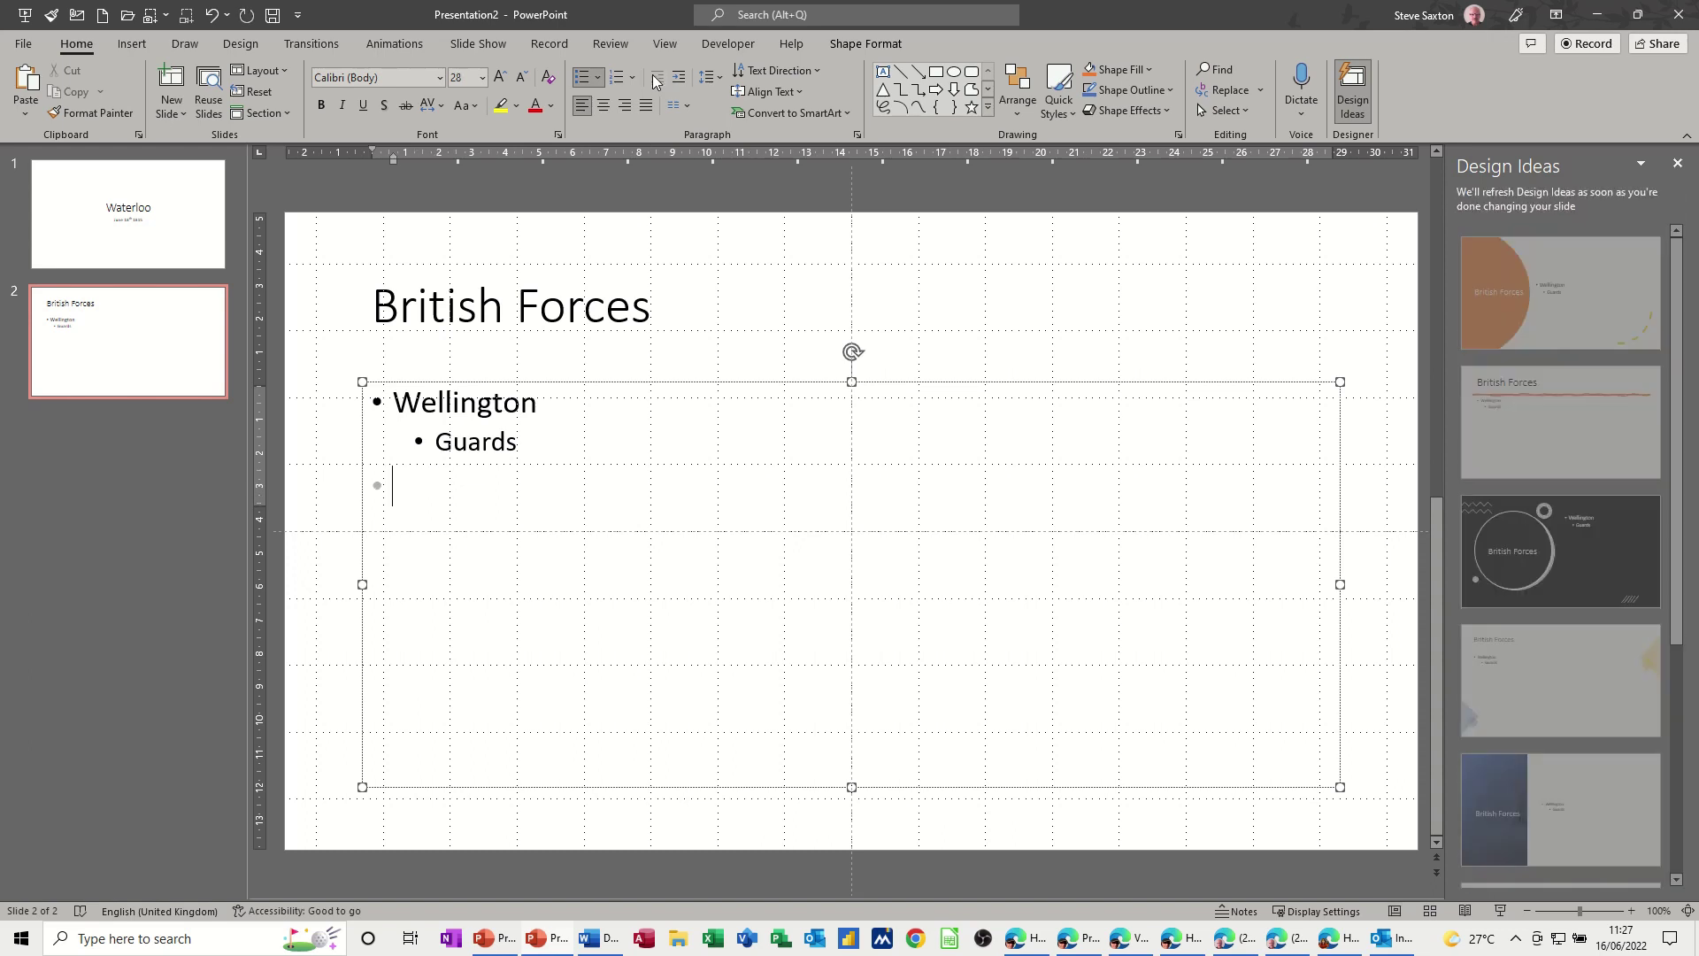
Step: Add bullet 'Picton' with indented sub-point 'Infantry', then return to the top level
{"action": "type", "text": "Picton"}
{"action": "key", "text": "Return"}
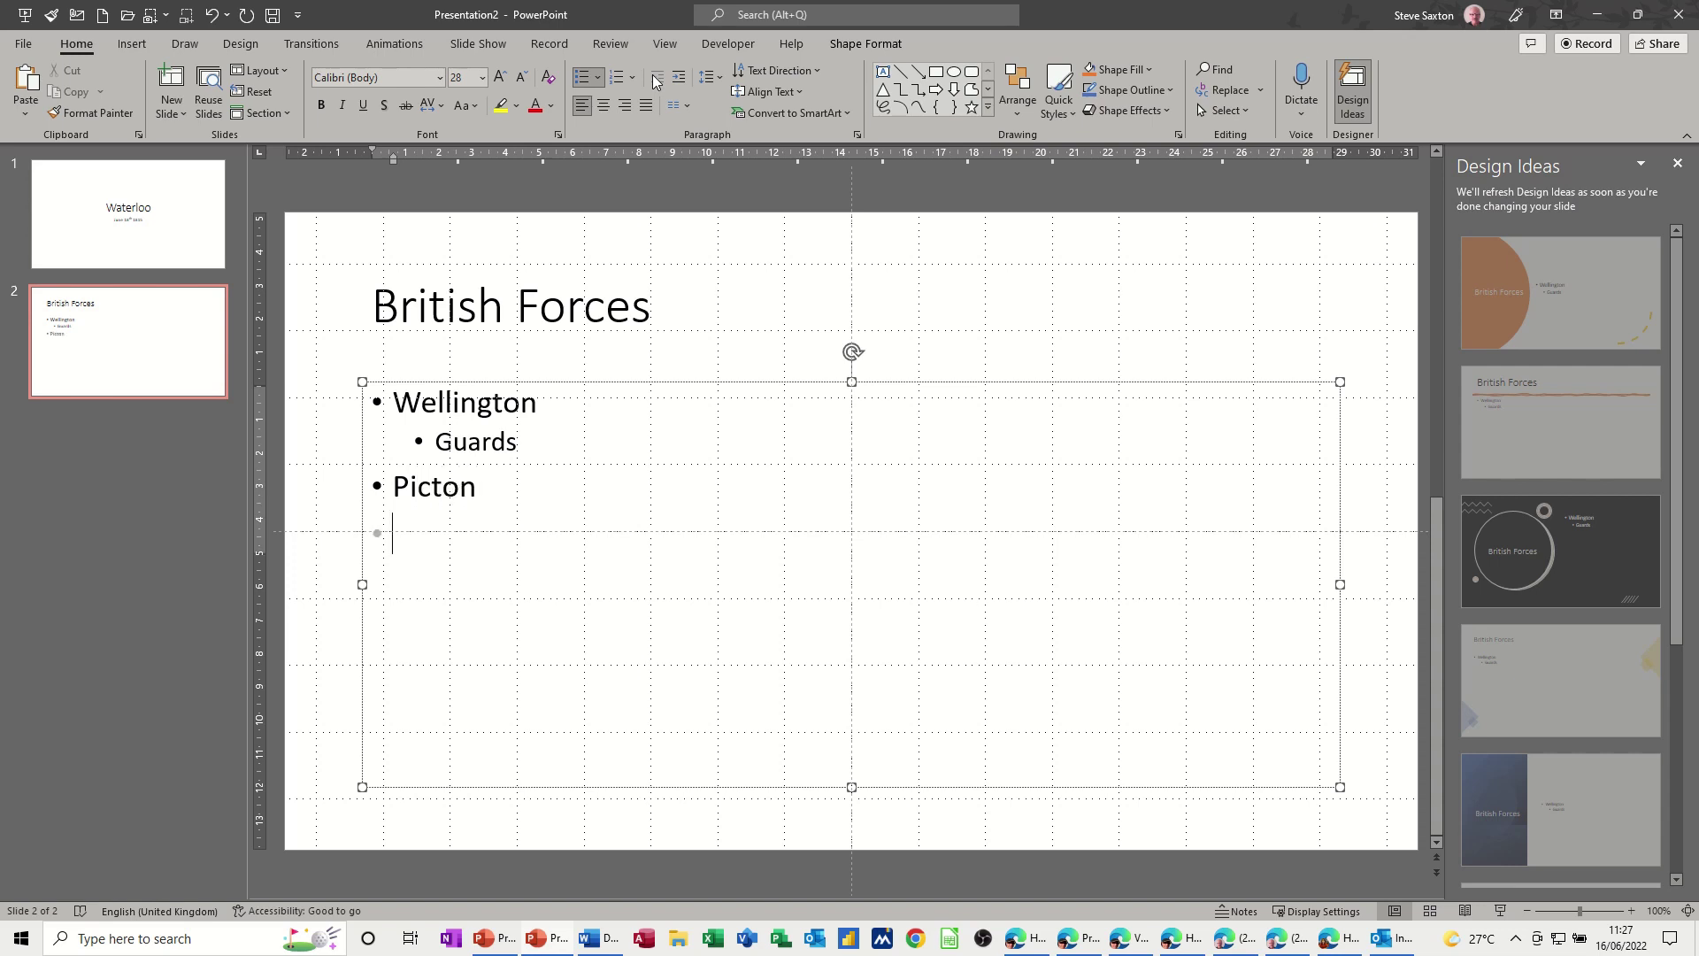
{"action": "key", "text": "Tab"}
{"action": "type", "text": "Infantry"}
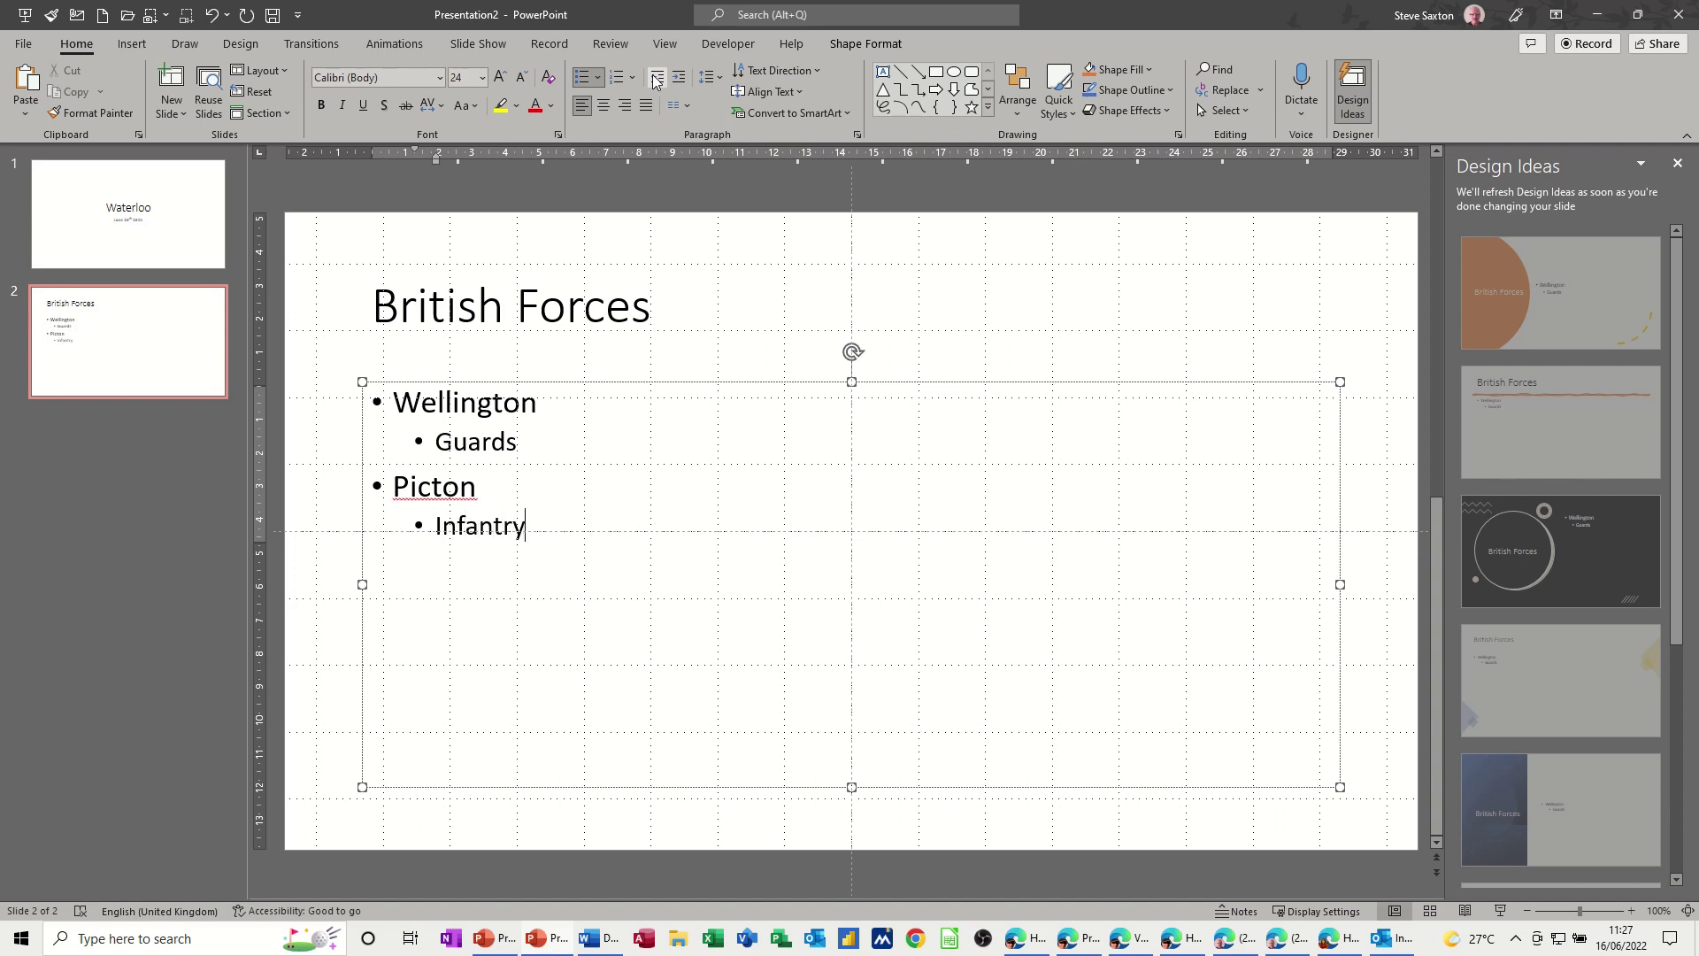
{"action": "key", "text": "Return"}
{"action": "left_click", "coordinate": [656, 79]}
Step: Add bullet 'Uxbridge' with indented 'Cavalry', then insert a new third slide with Ctrl+M
{"action": "type", "text": "Uxbr"}
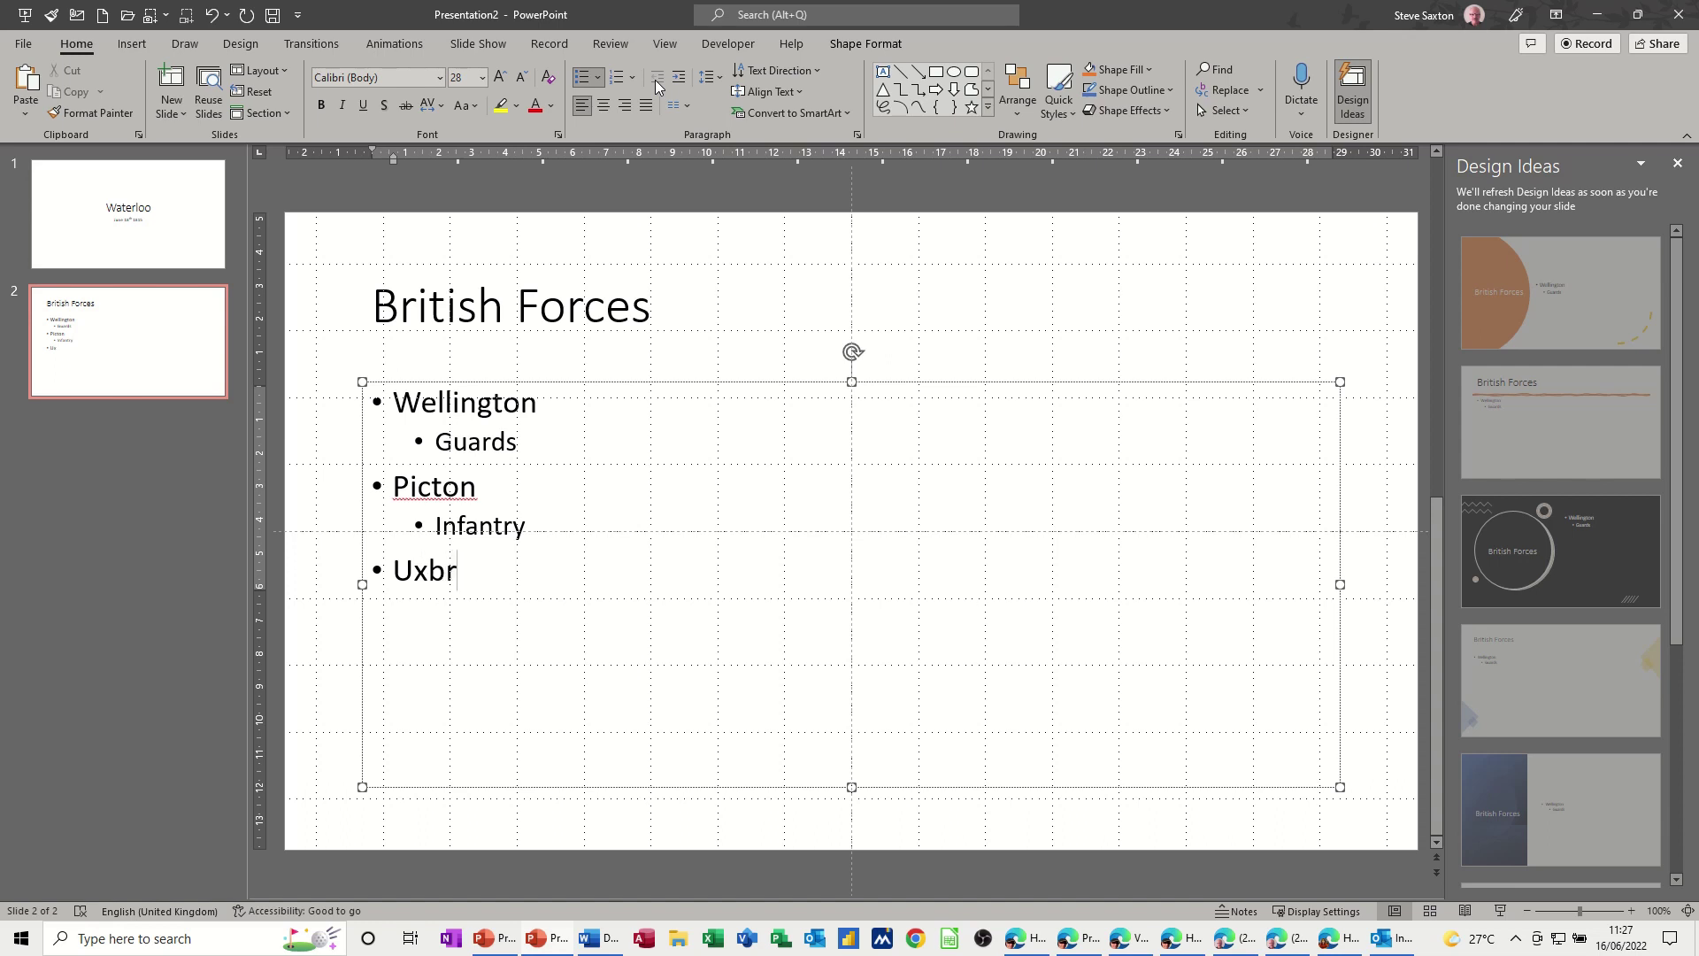
{"action": "type", "text": "idge"}
{"action": "key", "text": "Return"}
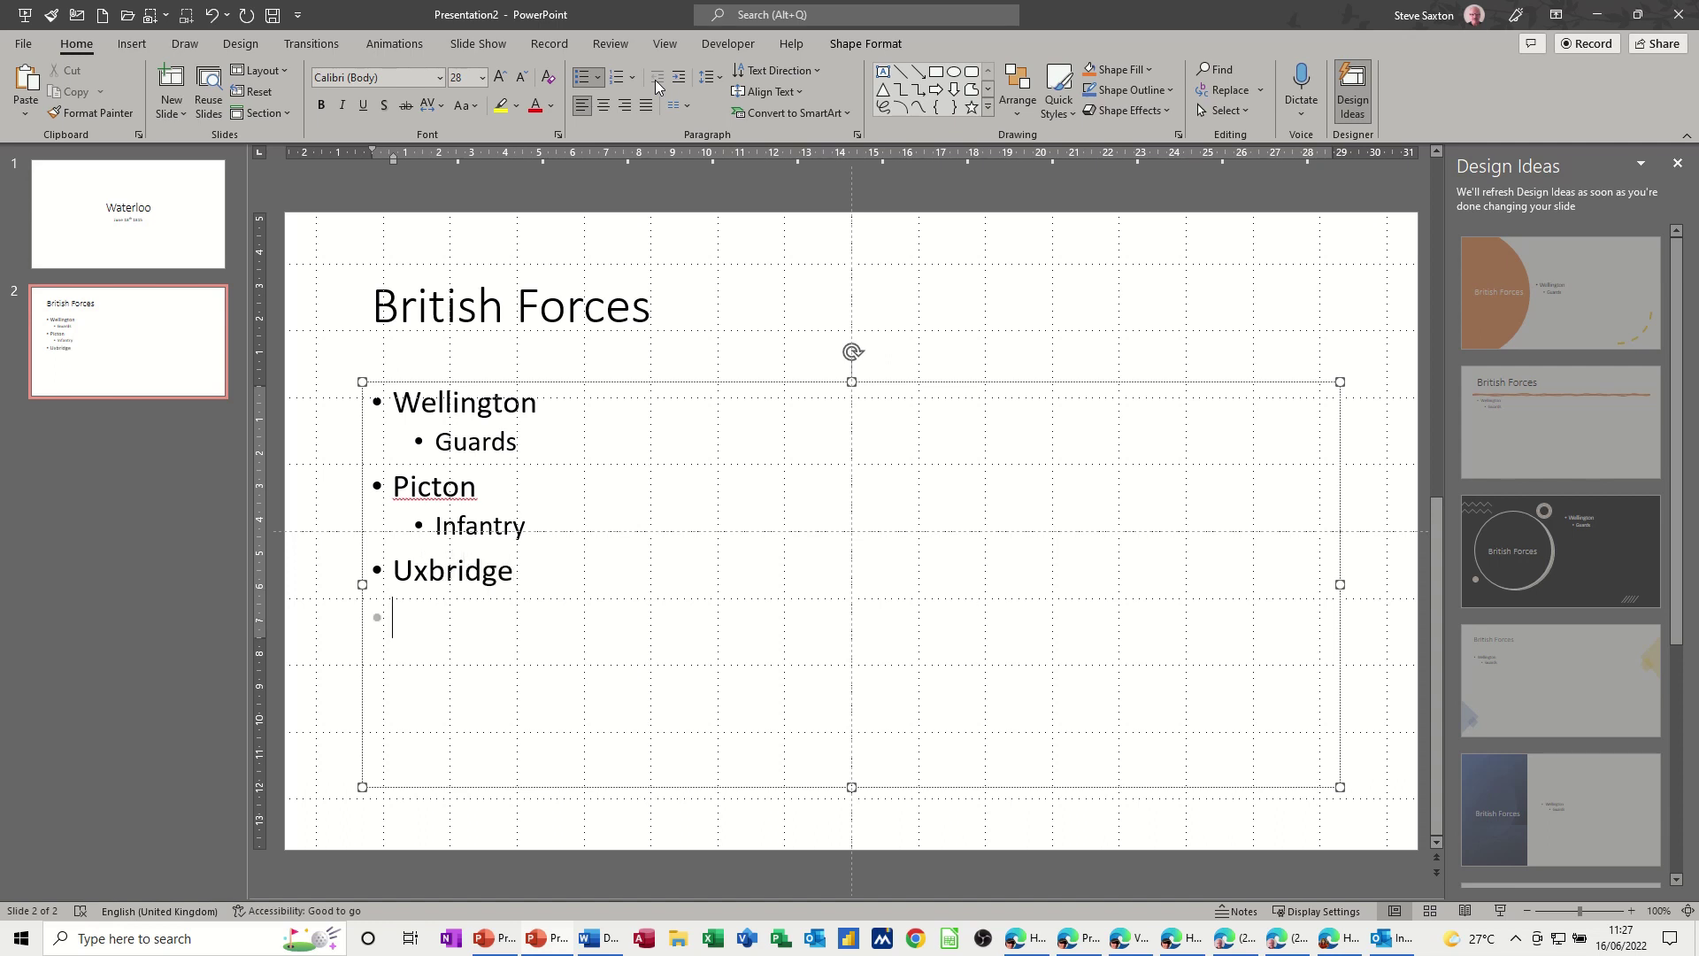
{"action": "key", "text": "Tab"}
{"action": "type", "text": "Cavalry"}
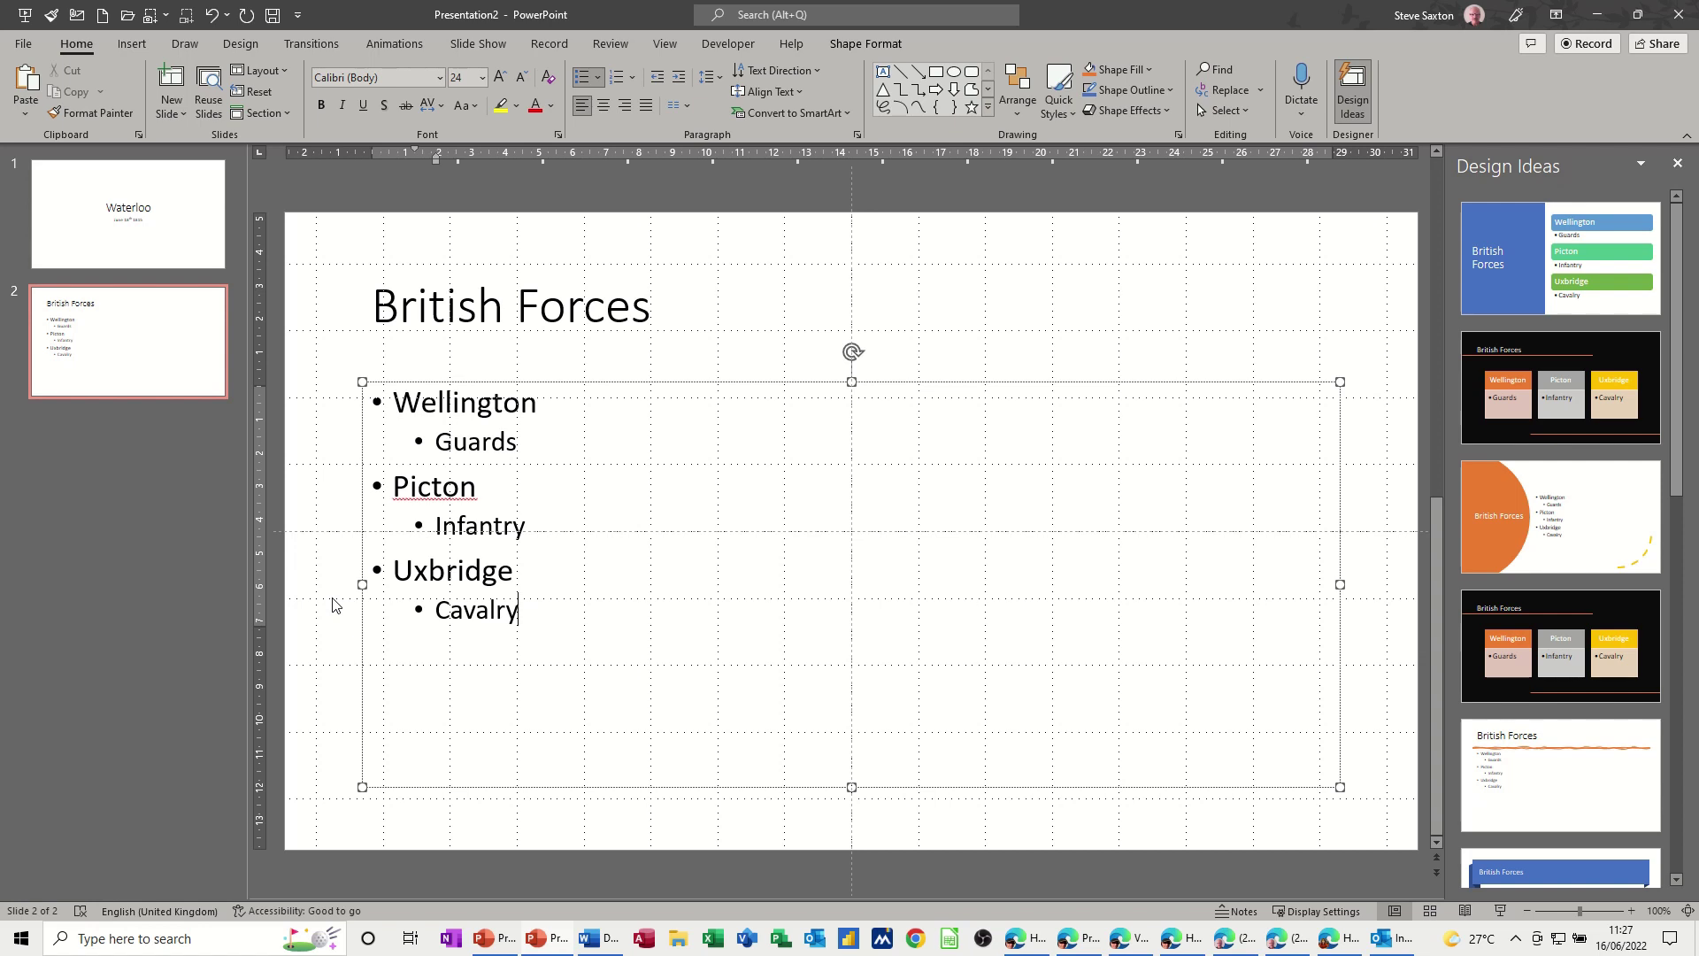
{"action": "key", "text": "ctrl+m"}
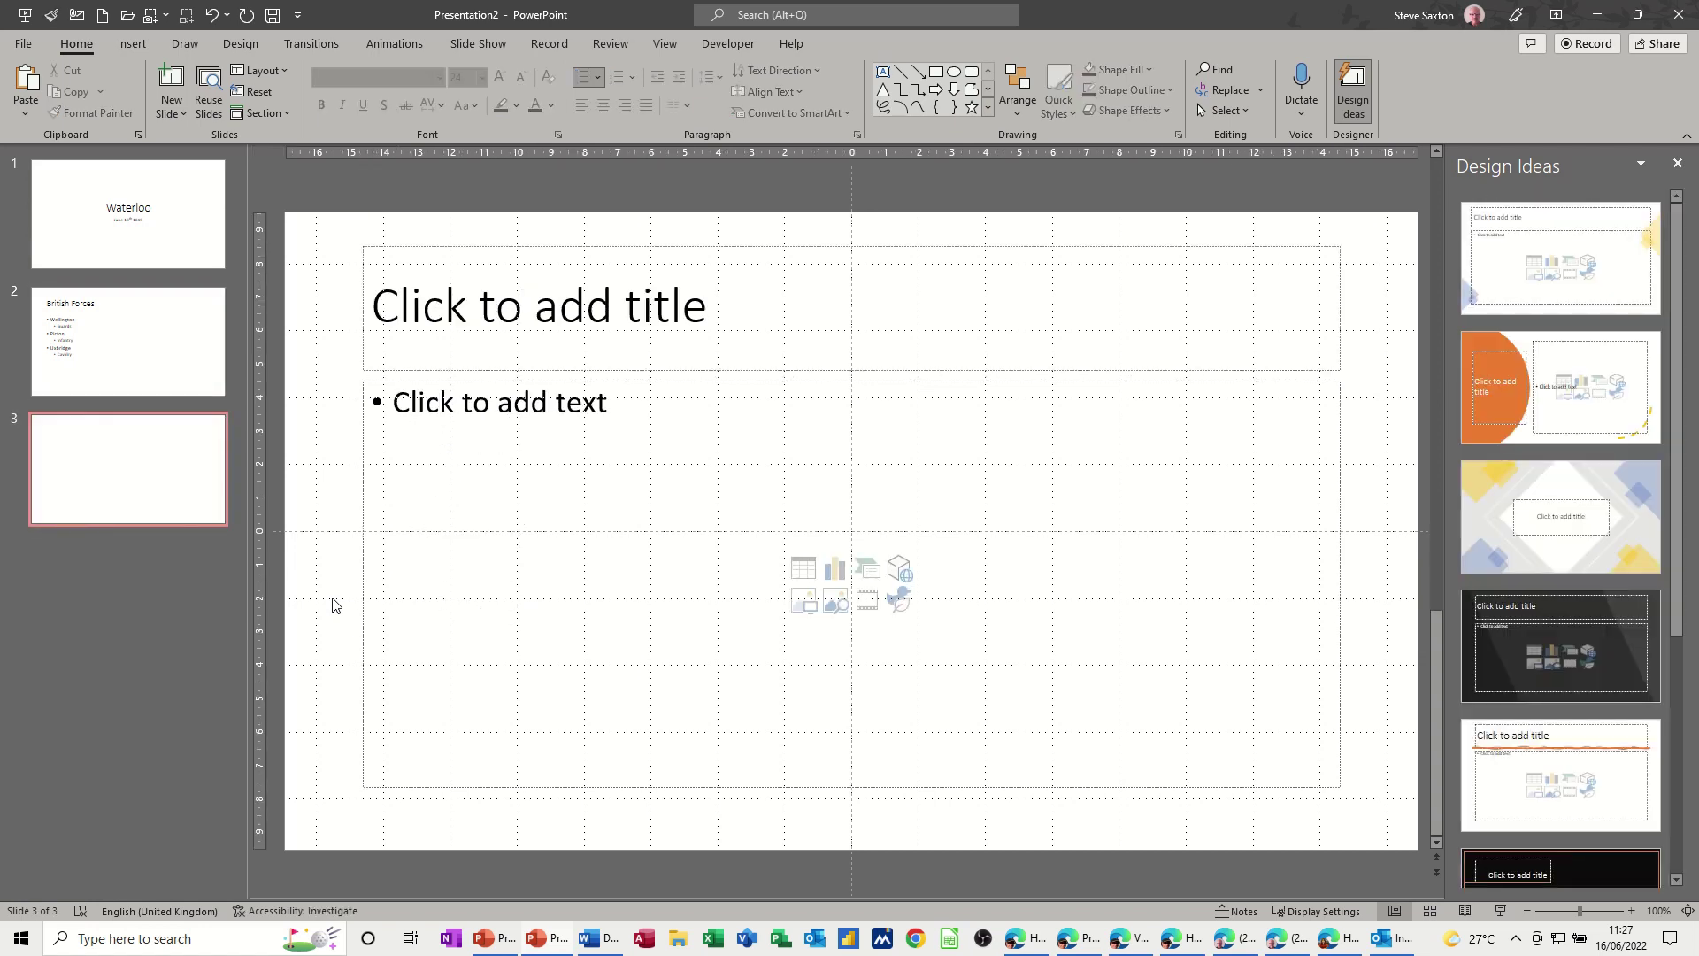
Step: Title slide 3 'French Forces' and list 'Napoleon' with sub-point 'Guards'
{"action": "type", "text": "French"}
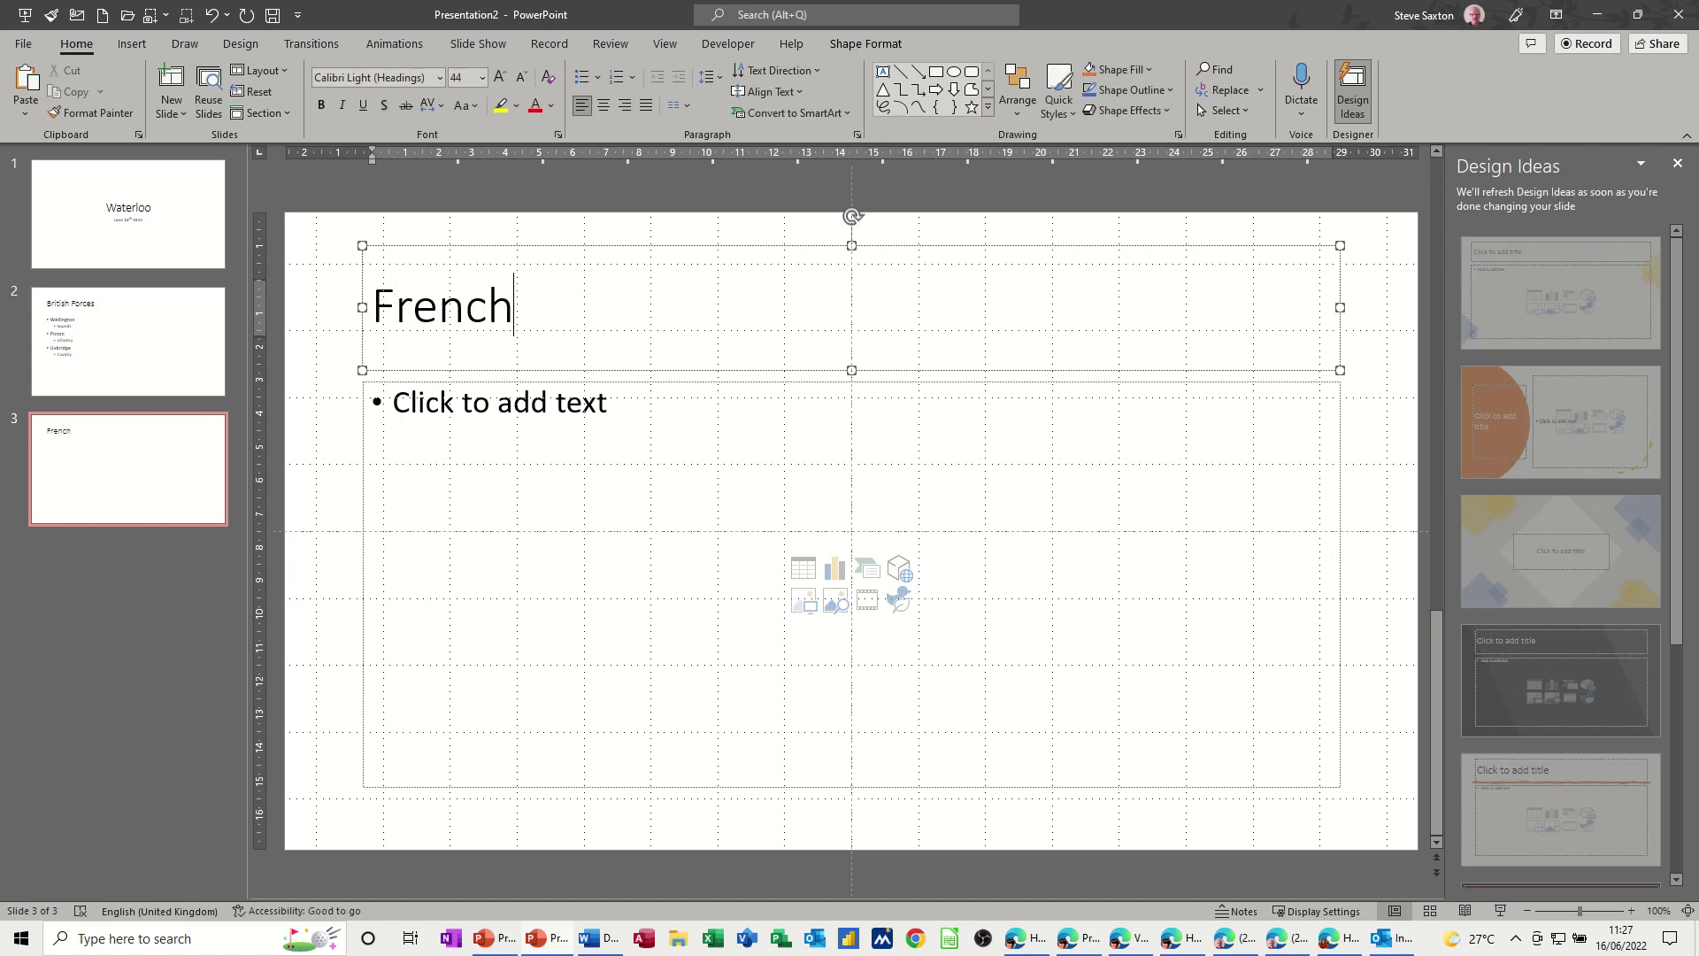
{"action": "type", "text": " Force"}
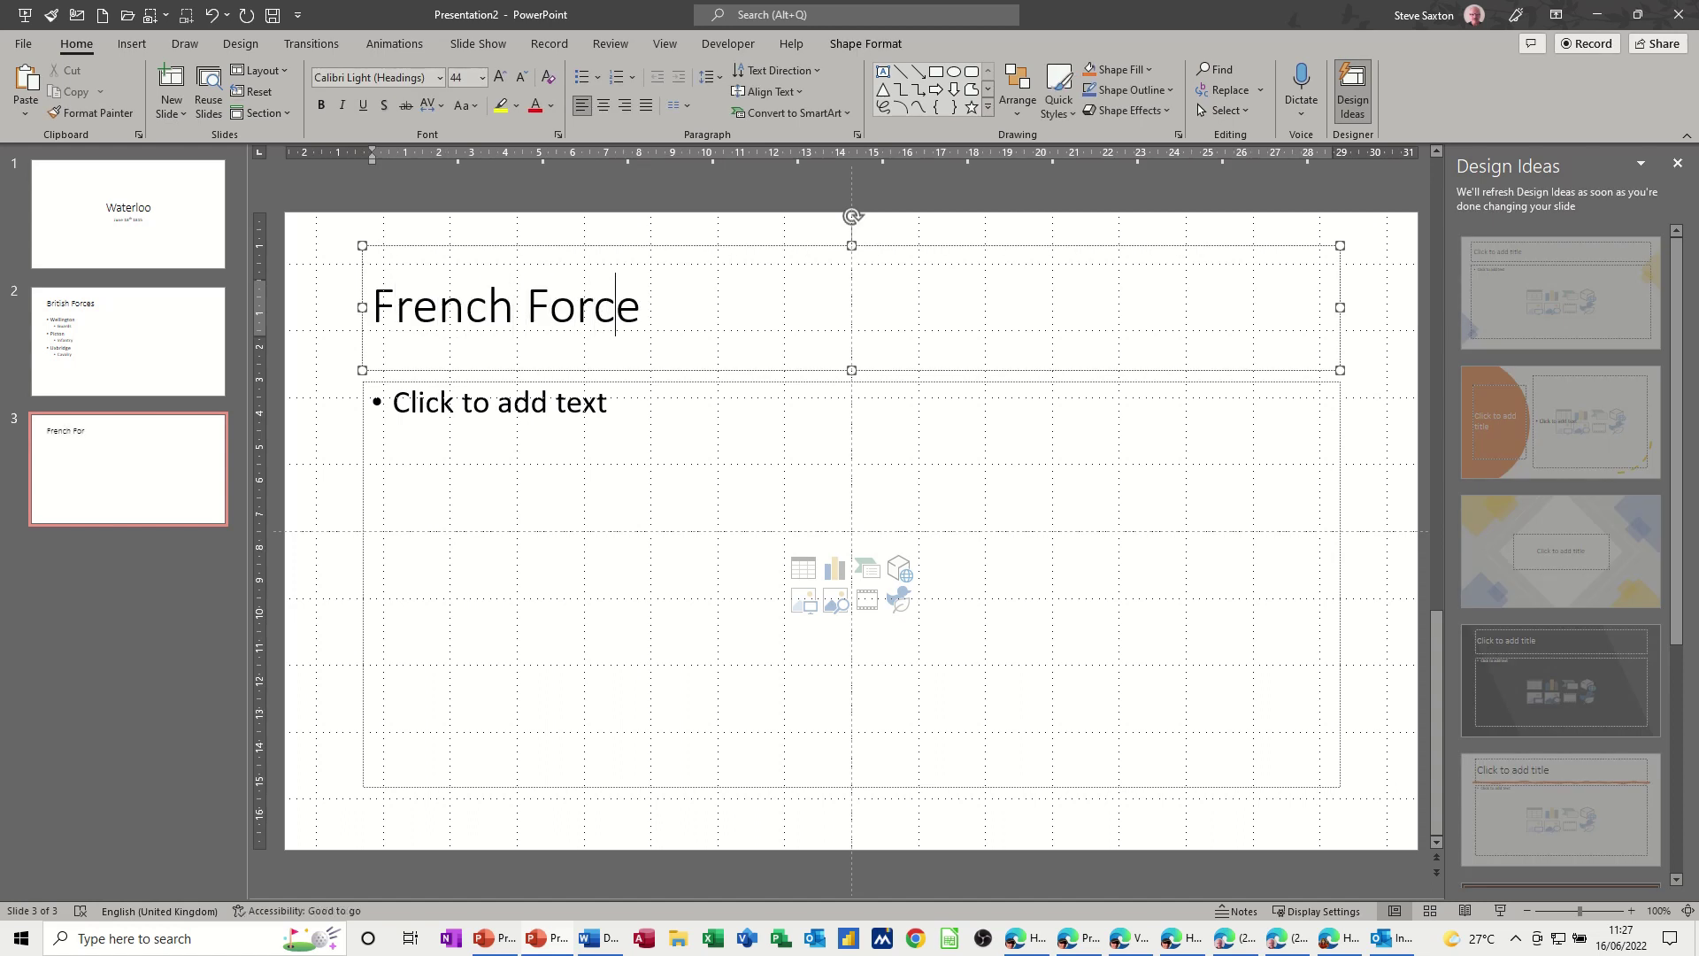
{"action": "type", "text": "s"}
{"action": "key", "text": "ctrl+Return"}
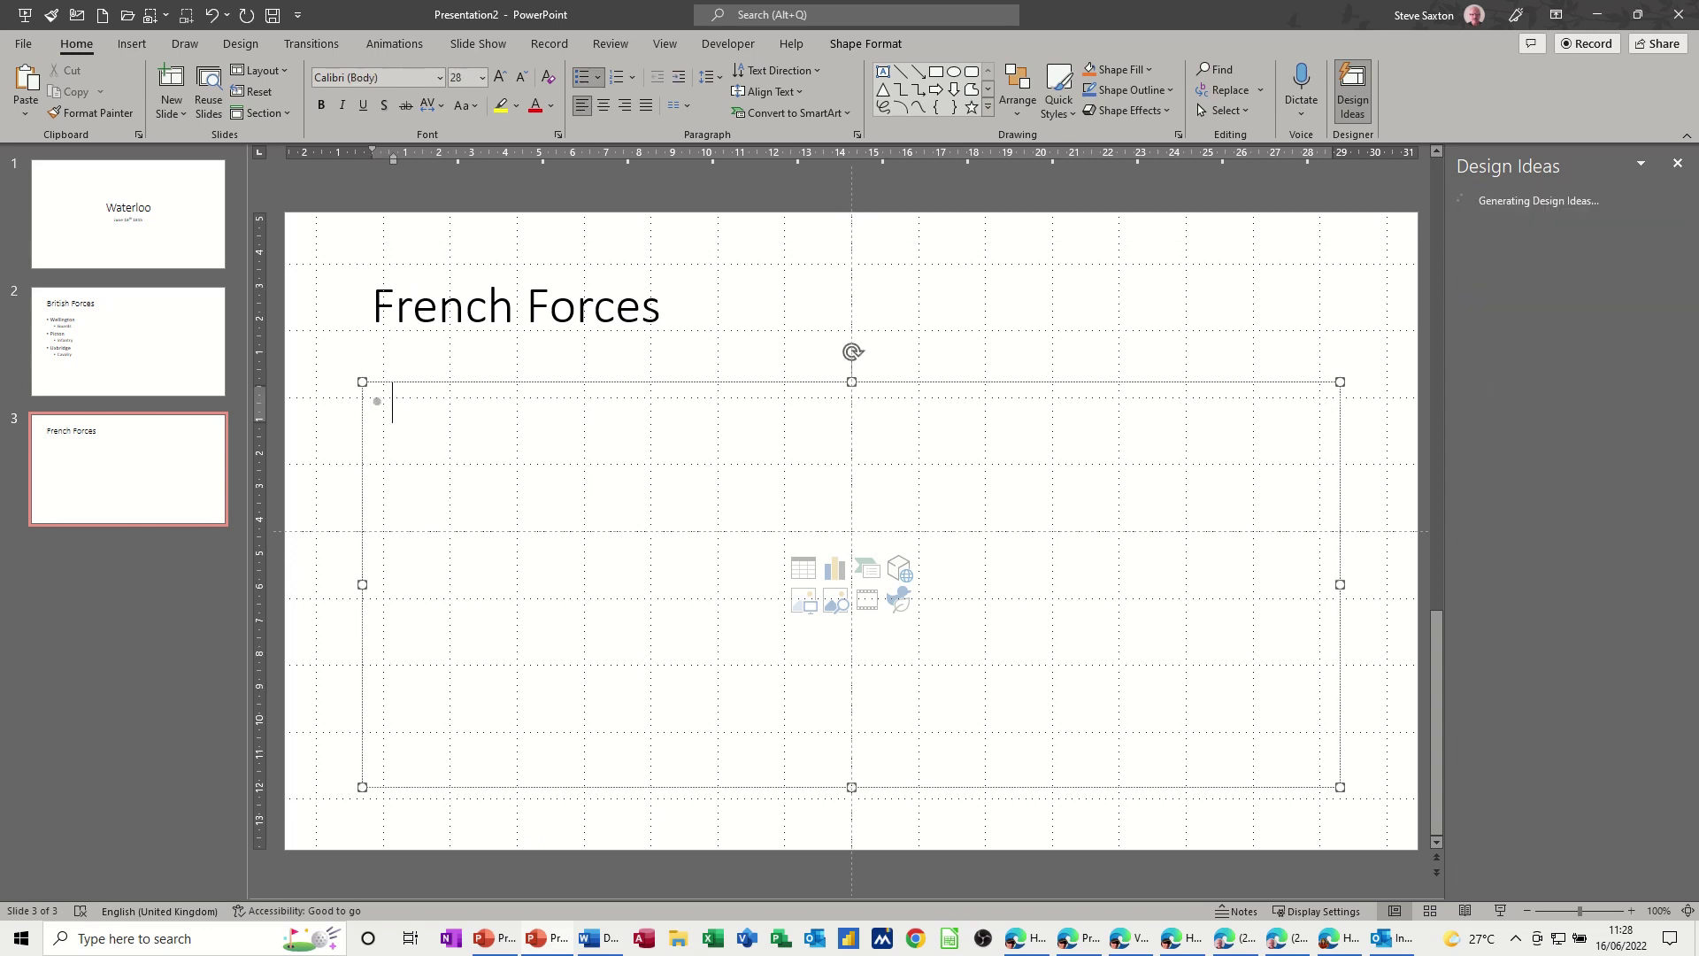
{"action": "type", "text": "Nap"}
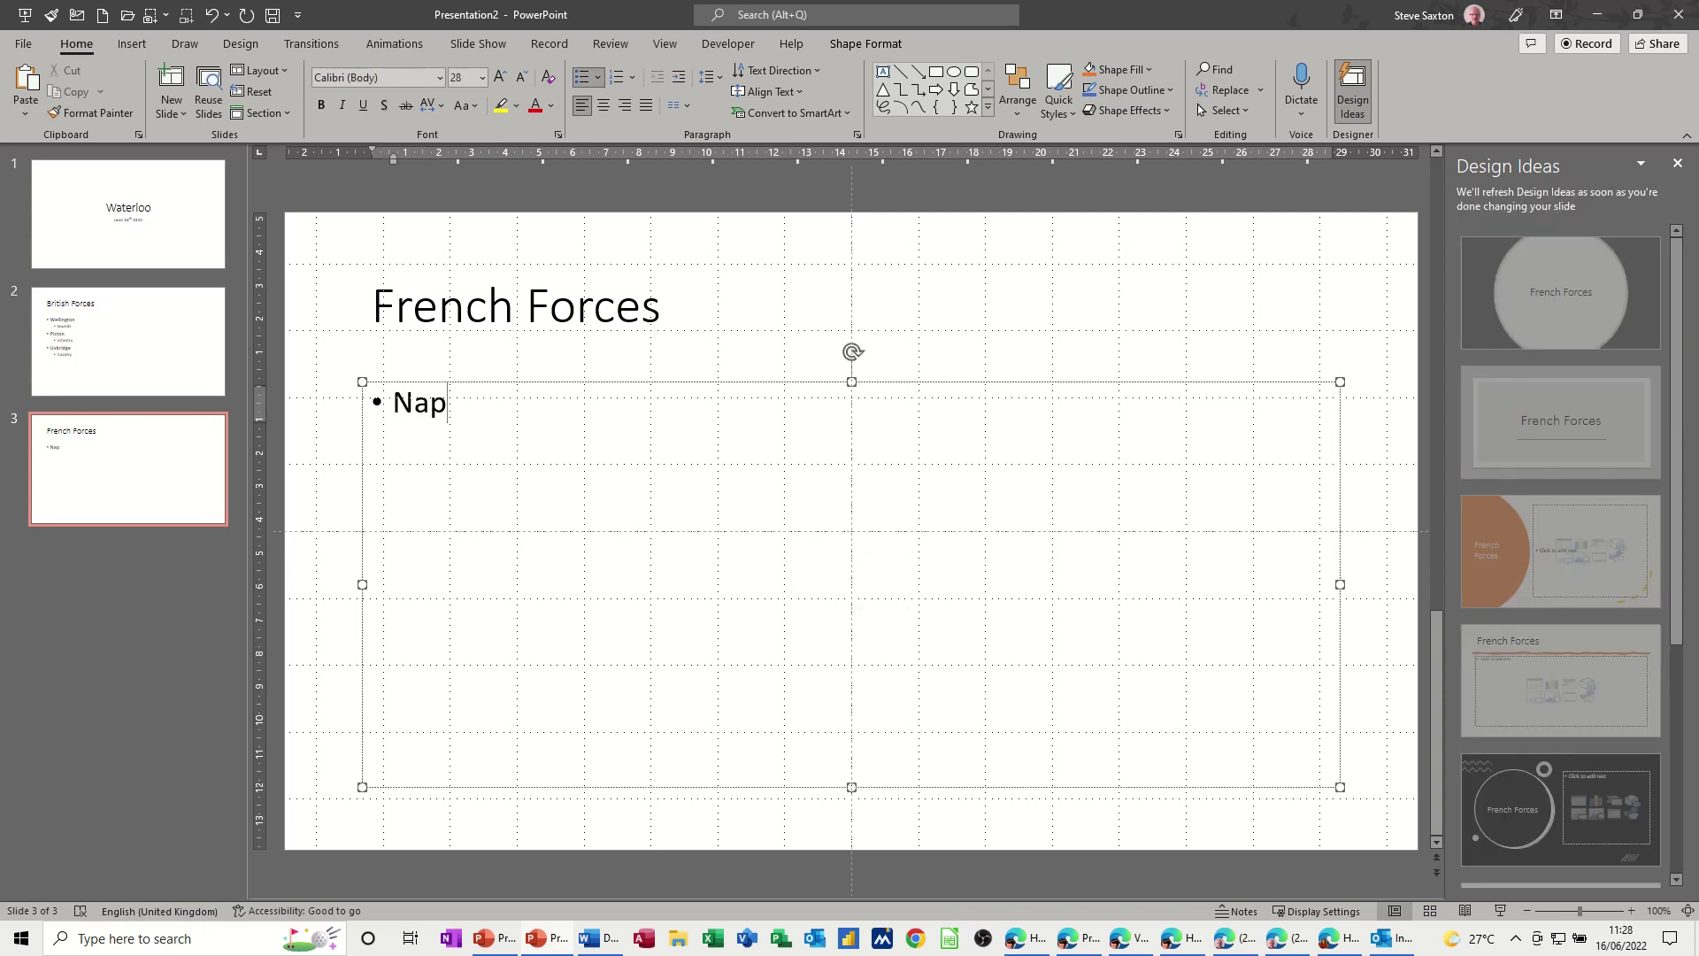
{"action": "type", "text": "oleon"}
{"action": "key", "text": "Return"}
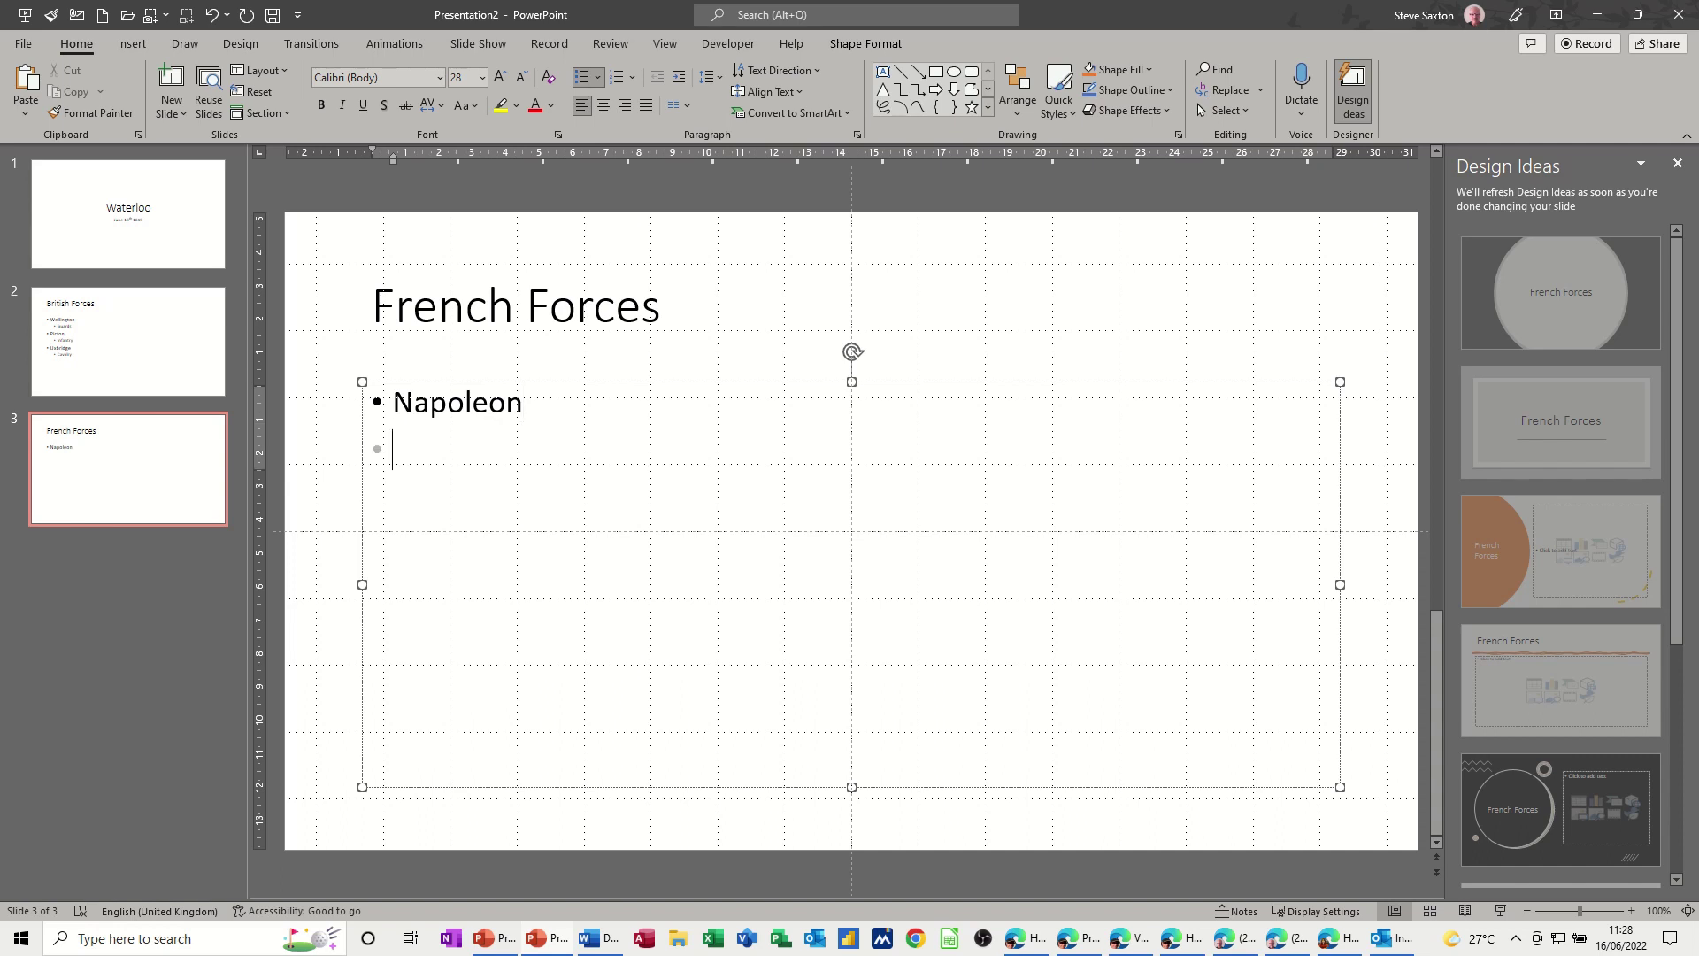
{"action": "key", "text": "Tab"}
{"action": "type", "text": "Gu"}
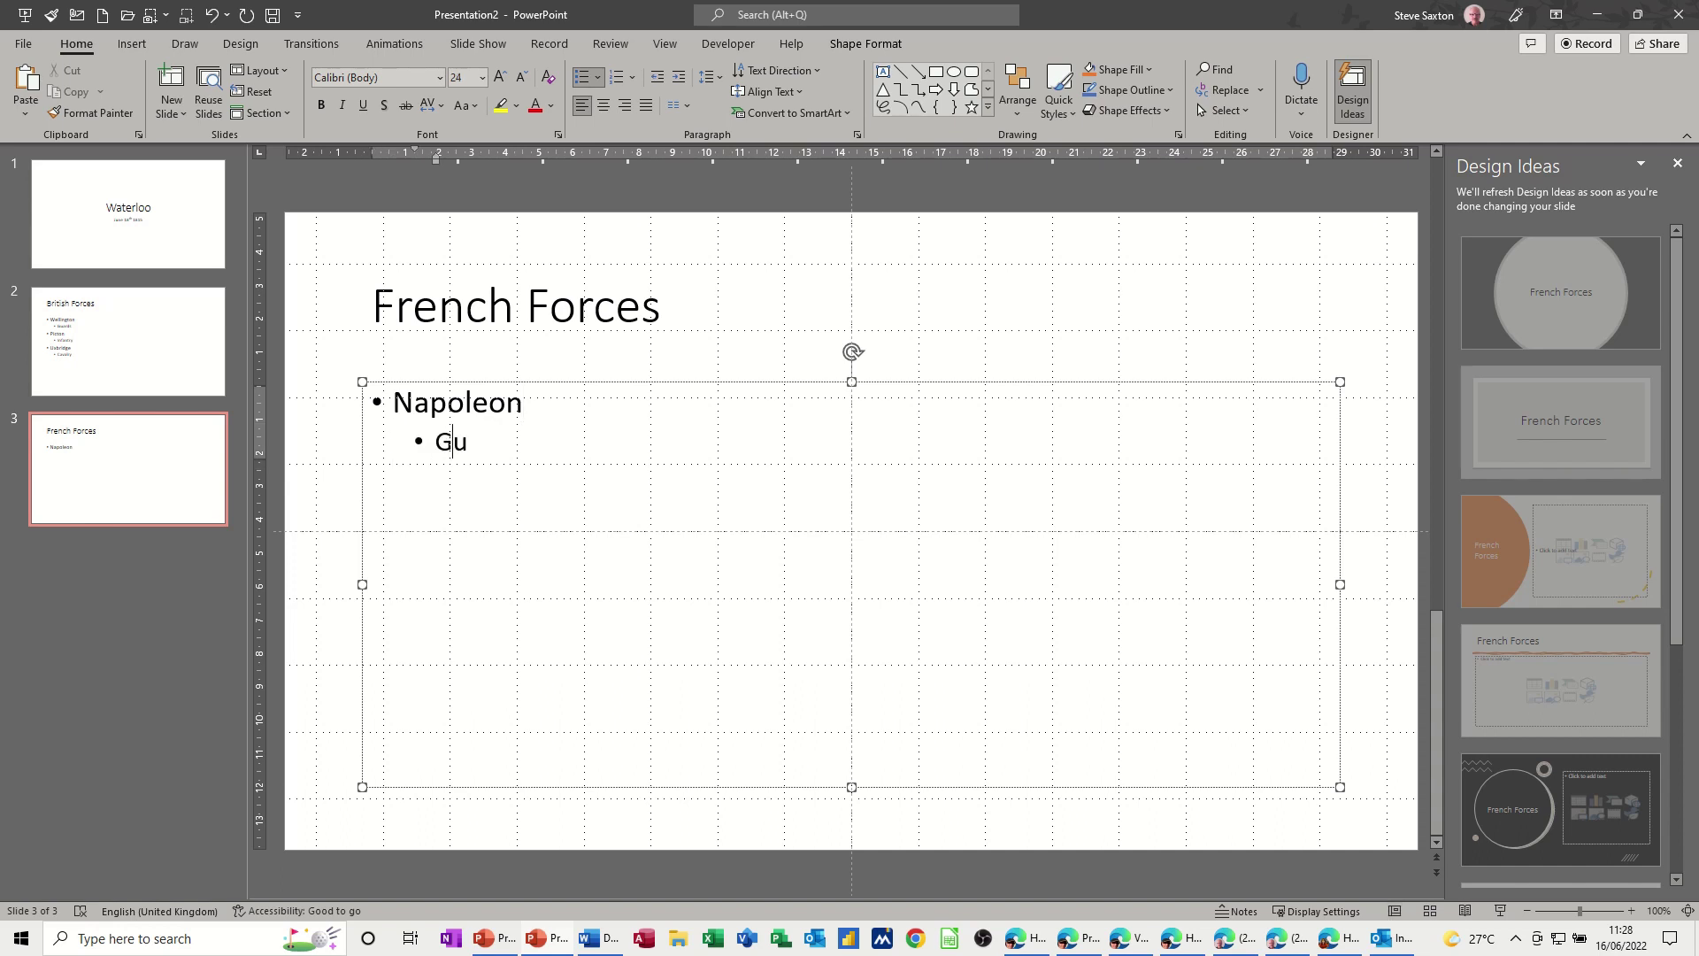
{"action": "type", "text": "ards"}
{"action": "key", "text": "Return"}
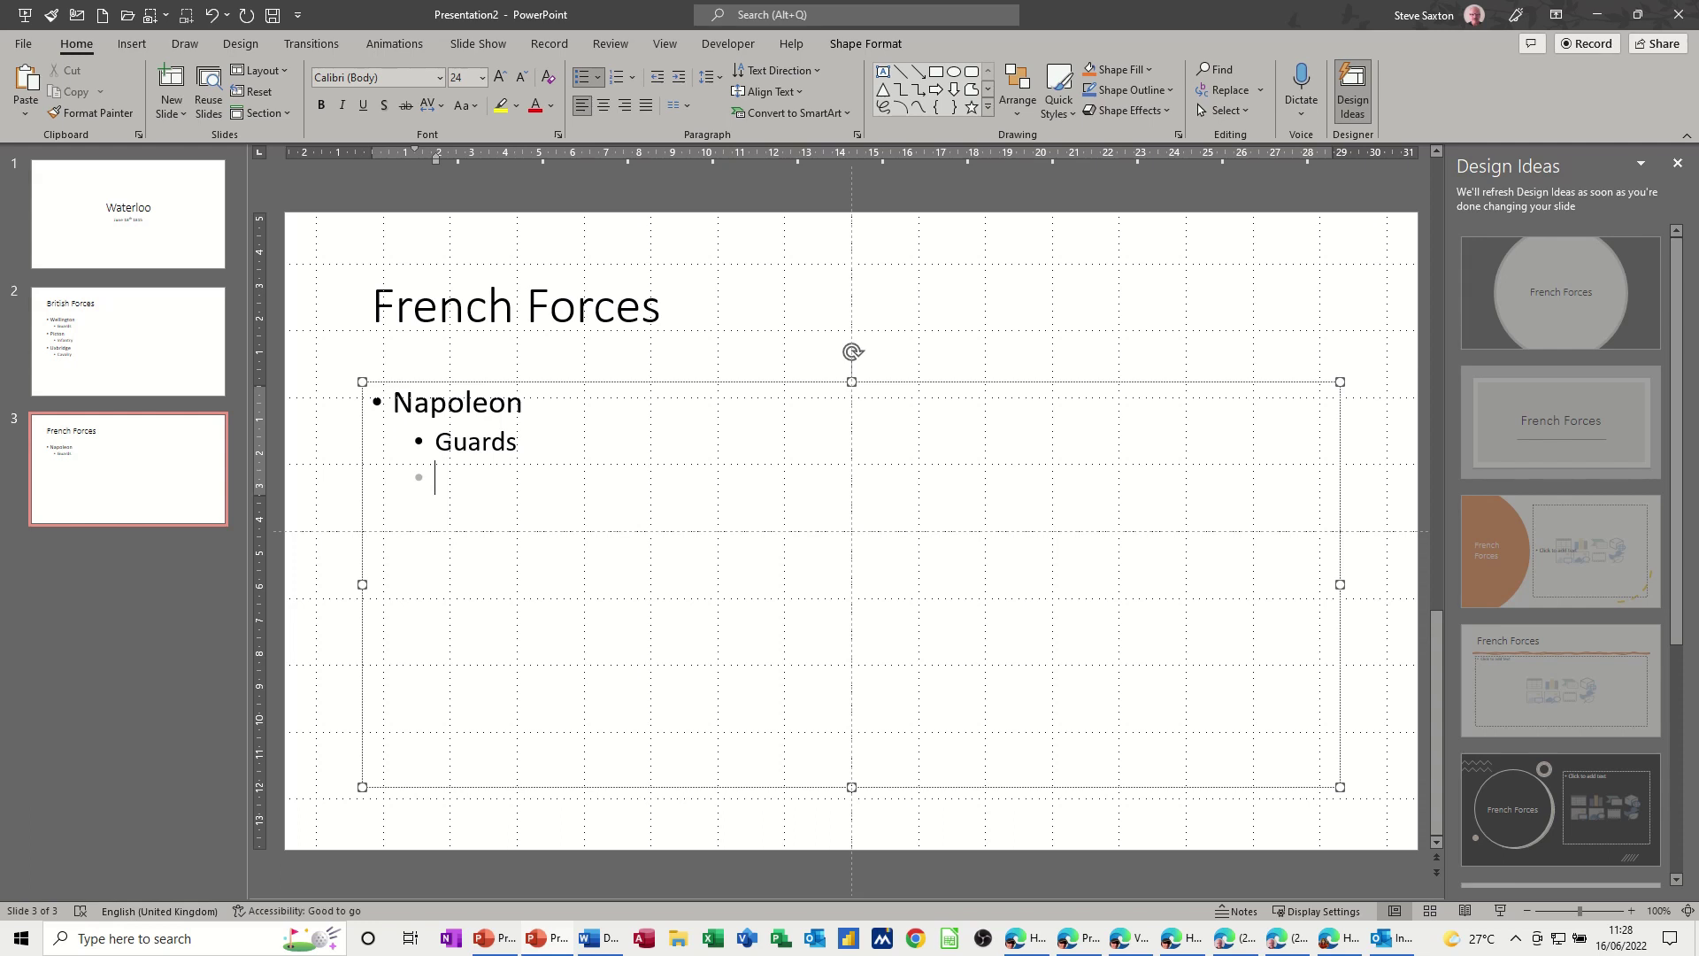
{"action": "key", "text": "shift+Tab"}
Step: Add 'Ney' over 'Cavalry' and 'Murat' over 'Artillery' as main bullets with sub-points
{"action": "type", "text": "N"}
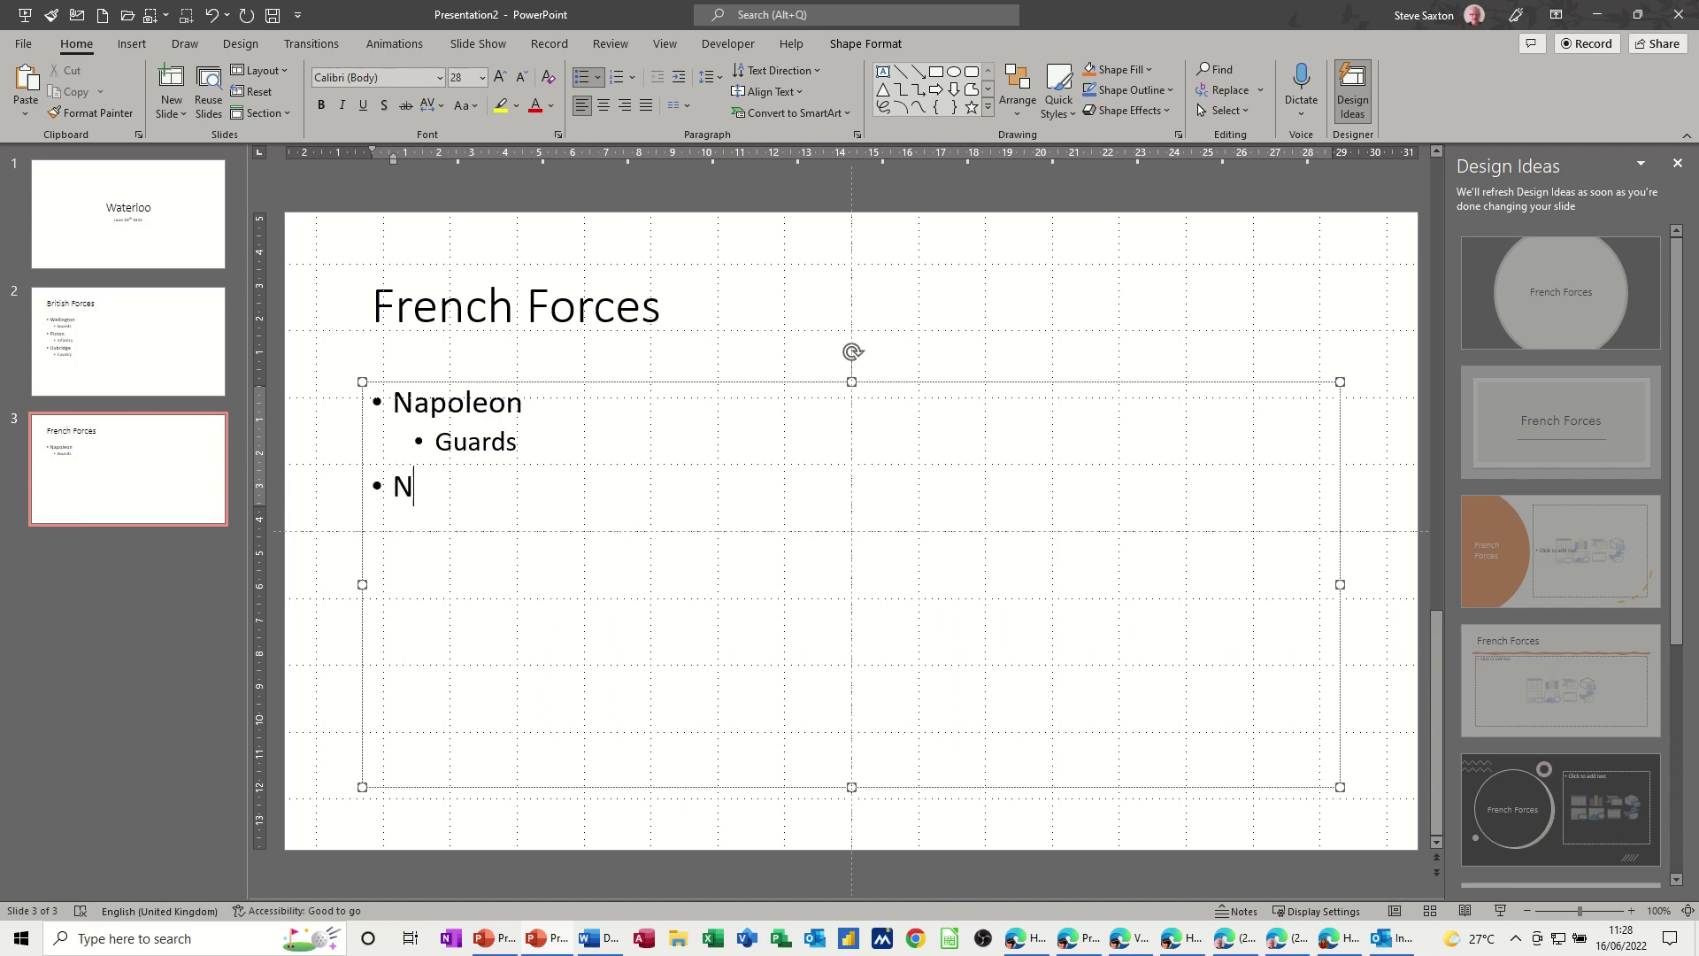
{"action": "type", "text": "ey"}
{"action": "key", "text": "Return"}
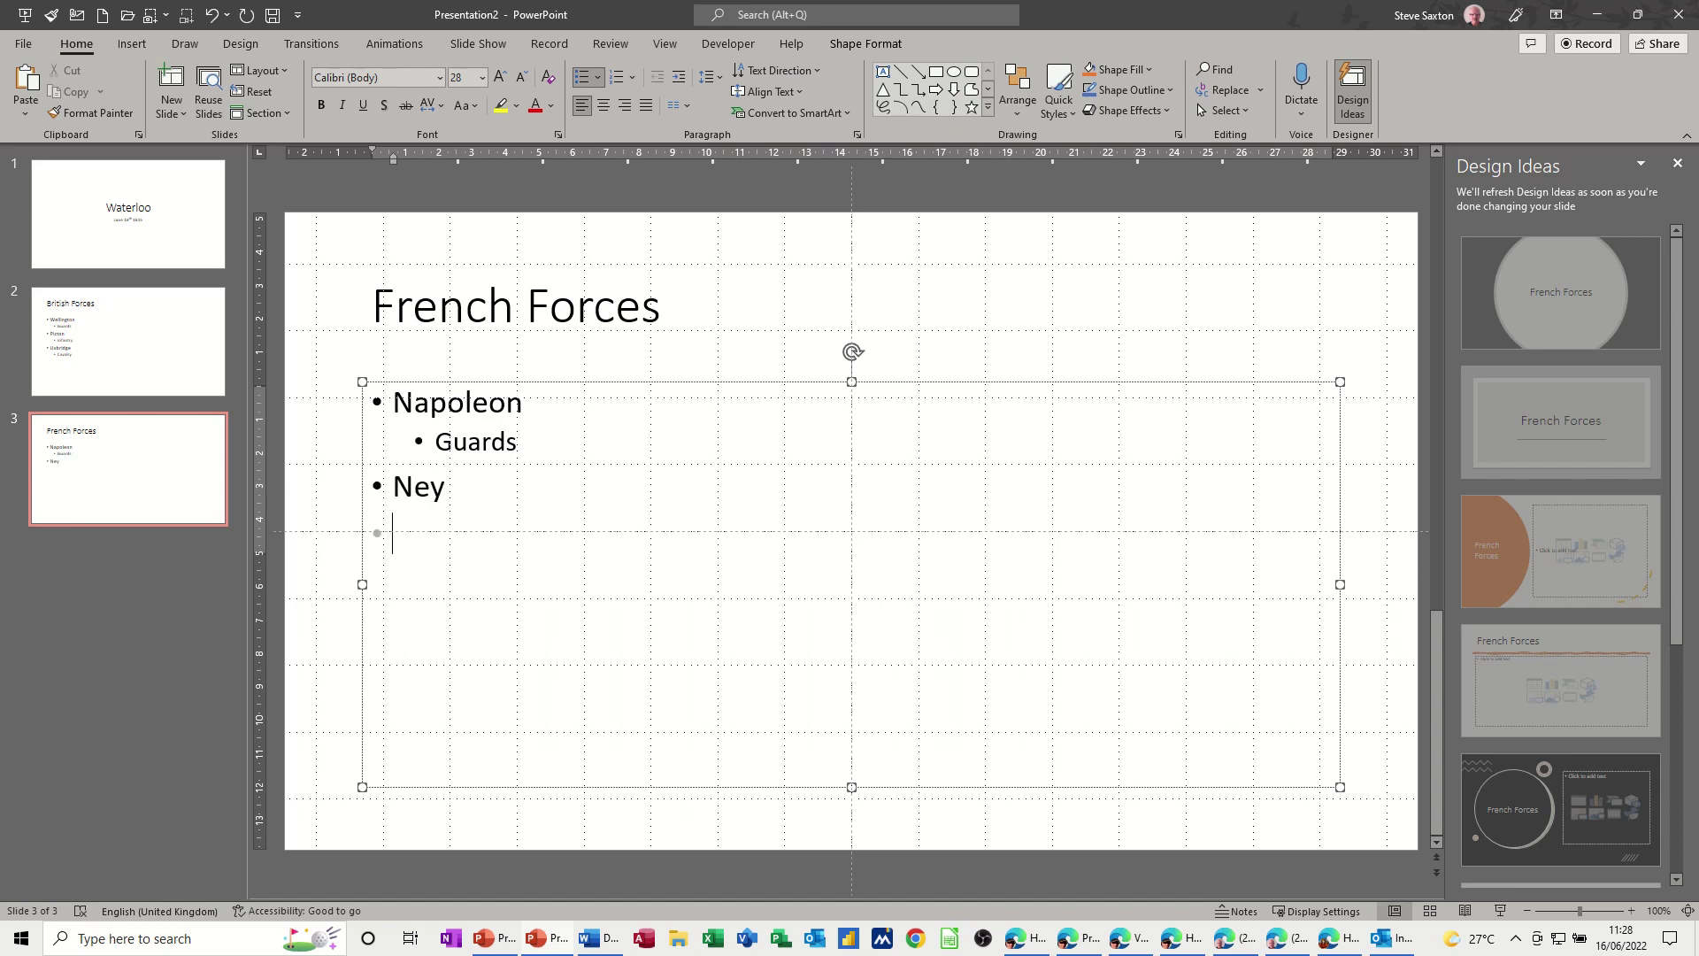
{"action": "key", "text": "Tab"}
{"action": "type", "text": "Cavalry"}
{"action": "key", "text": "Return"}
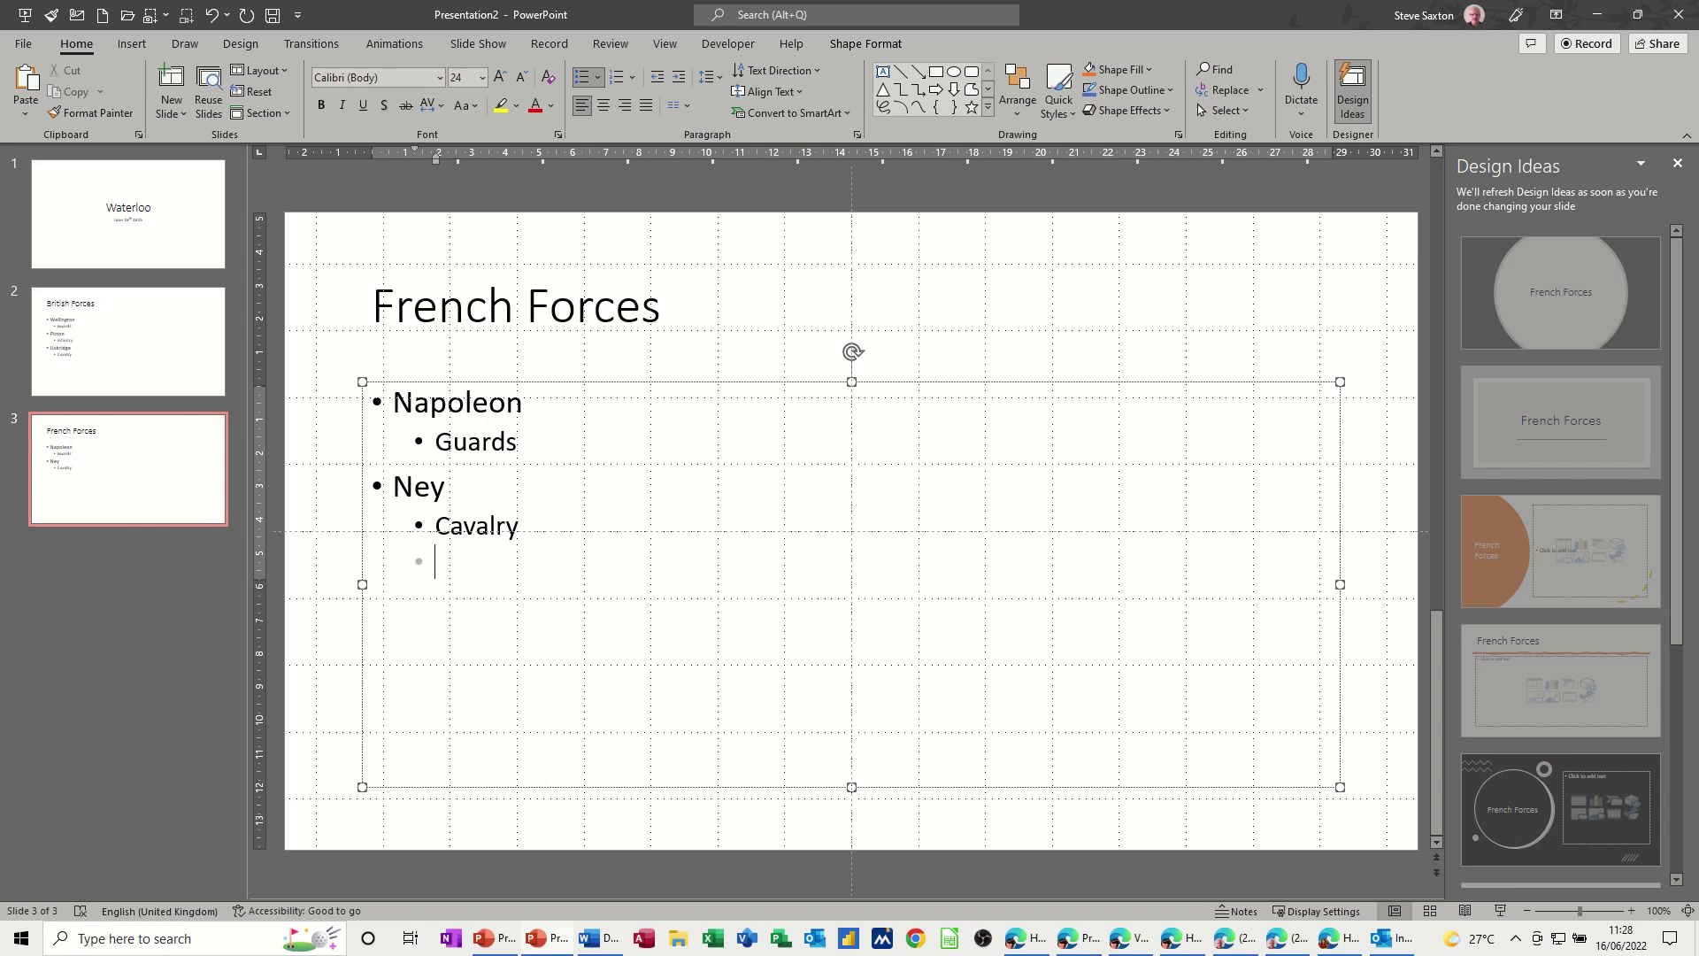
{"action": "key", "text": "shift+Tab"}
{"action": "type", "text": "Murat"}
{"action": "key", "text": "Return"}
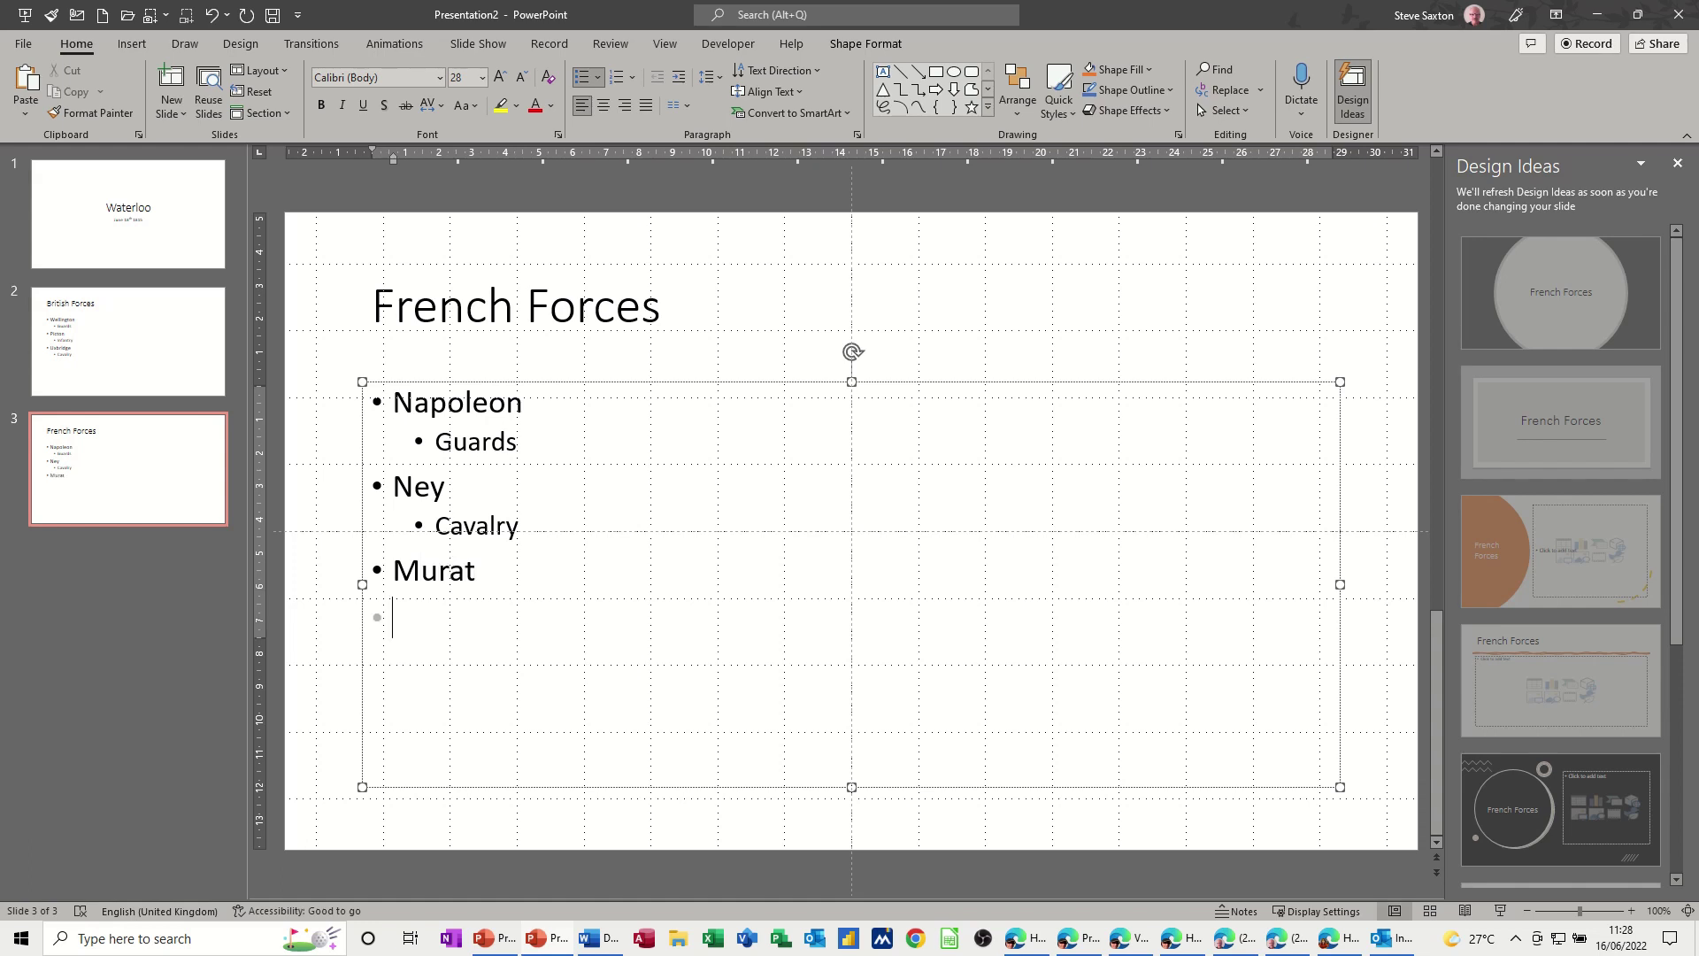
{"action": "key", "text": "Tab"}
{"action": "type", "text": "Artillery"}
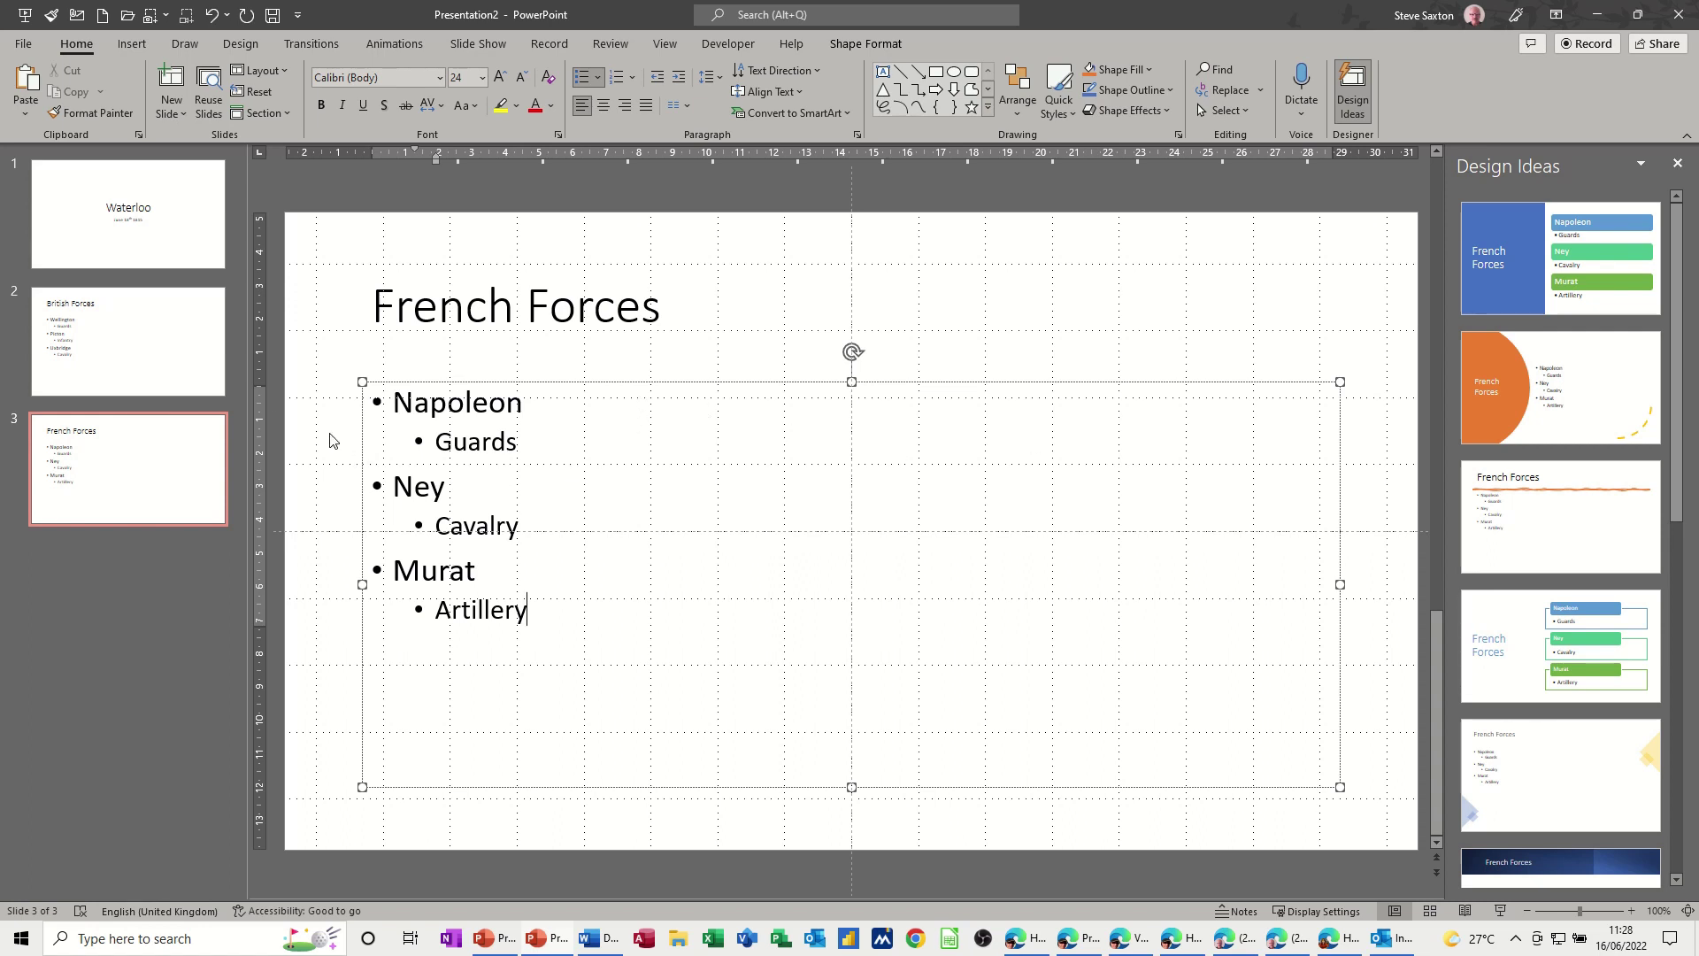
Step: Browse the thumbnails, put French Forces back as slide 3, widen the panel, and open the notes pane
{"action": "left_click", "coordinate": [182, 248]}
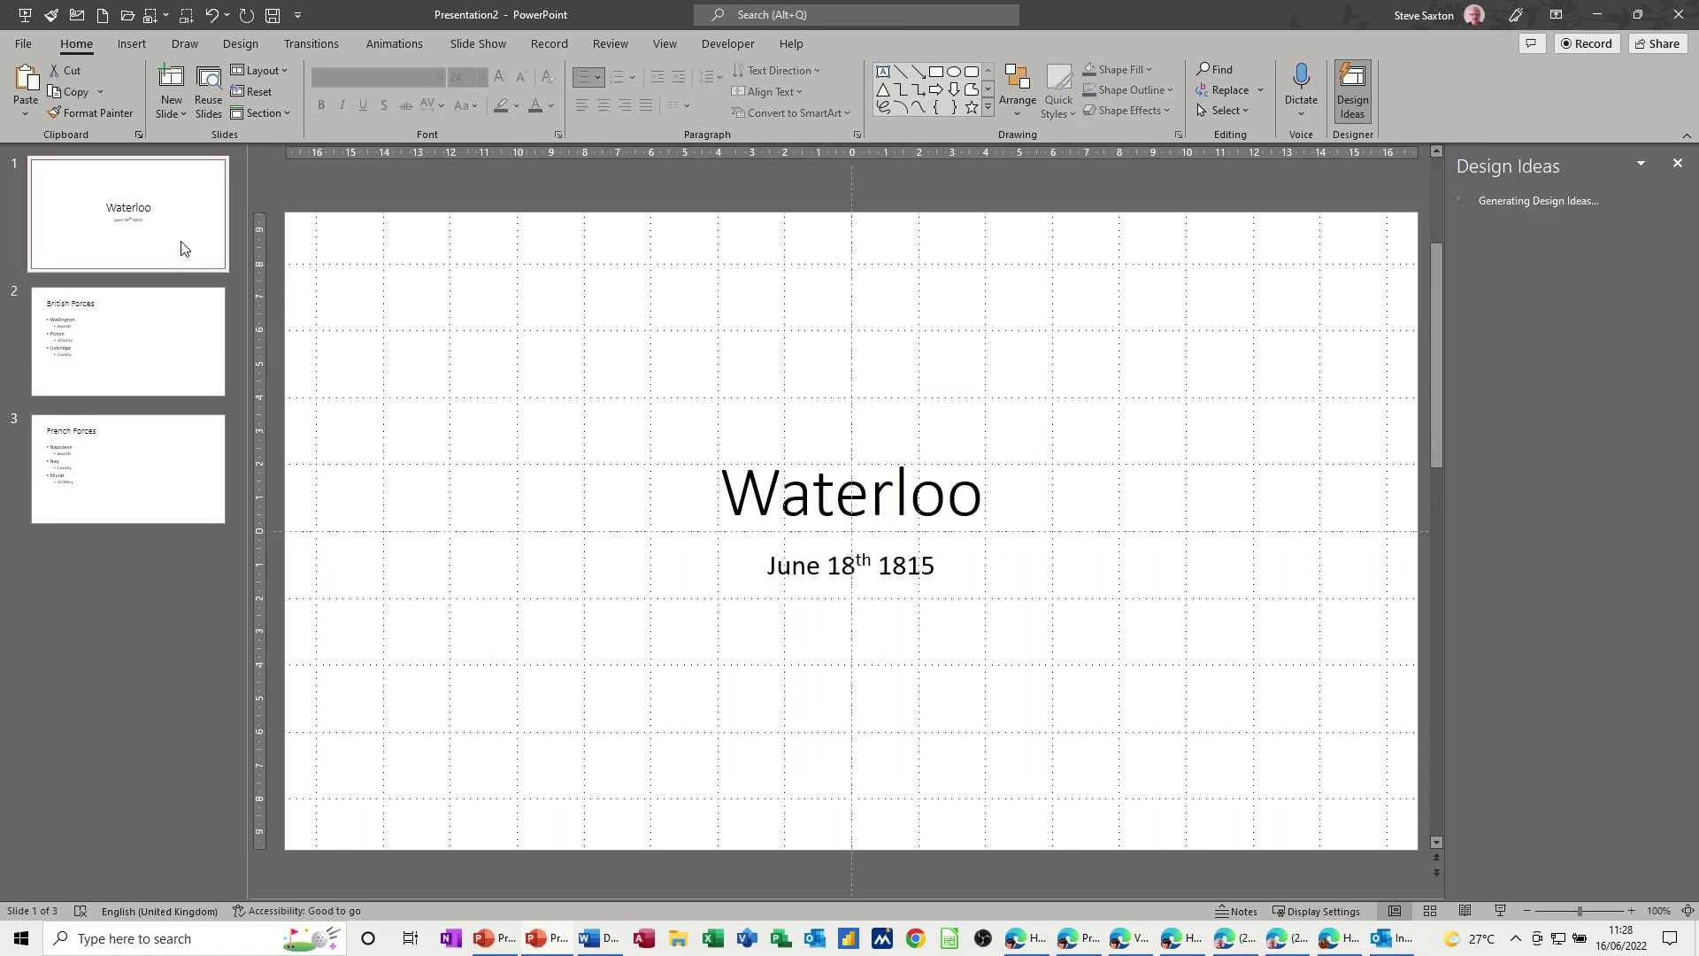
{"action": "left_click", "coordinate": [171, 341]}
{"action": "left_click", "coordinate": [172, 466]}
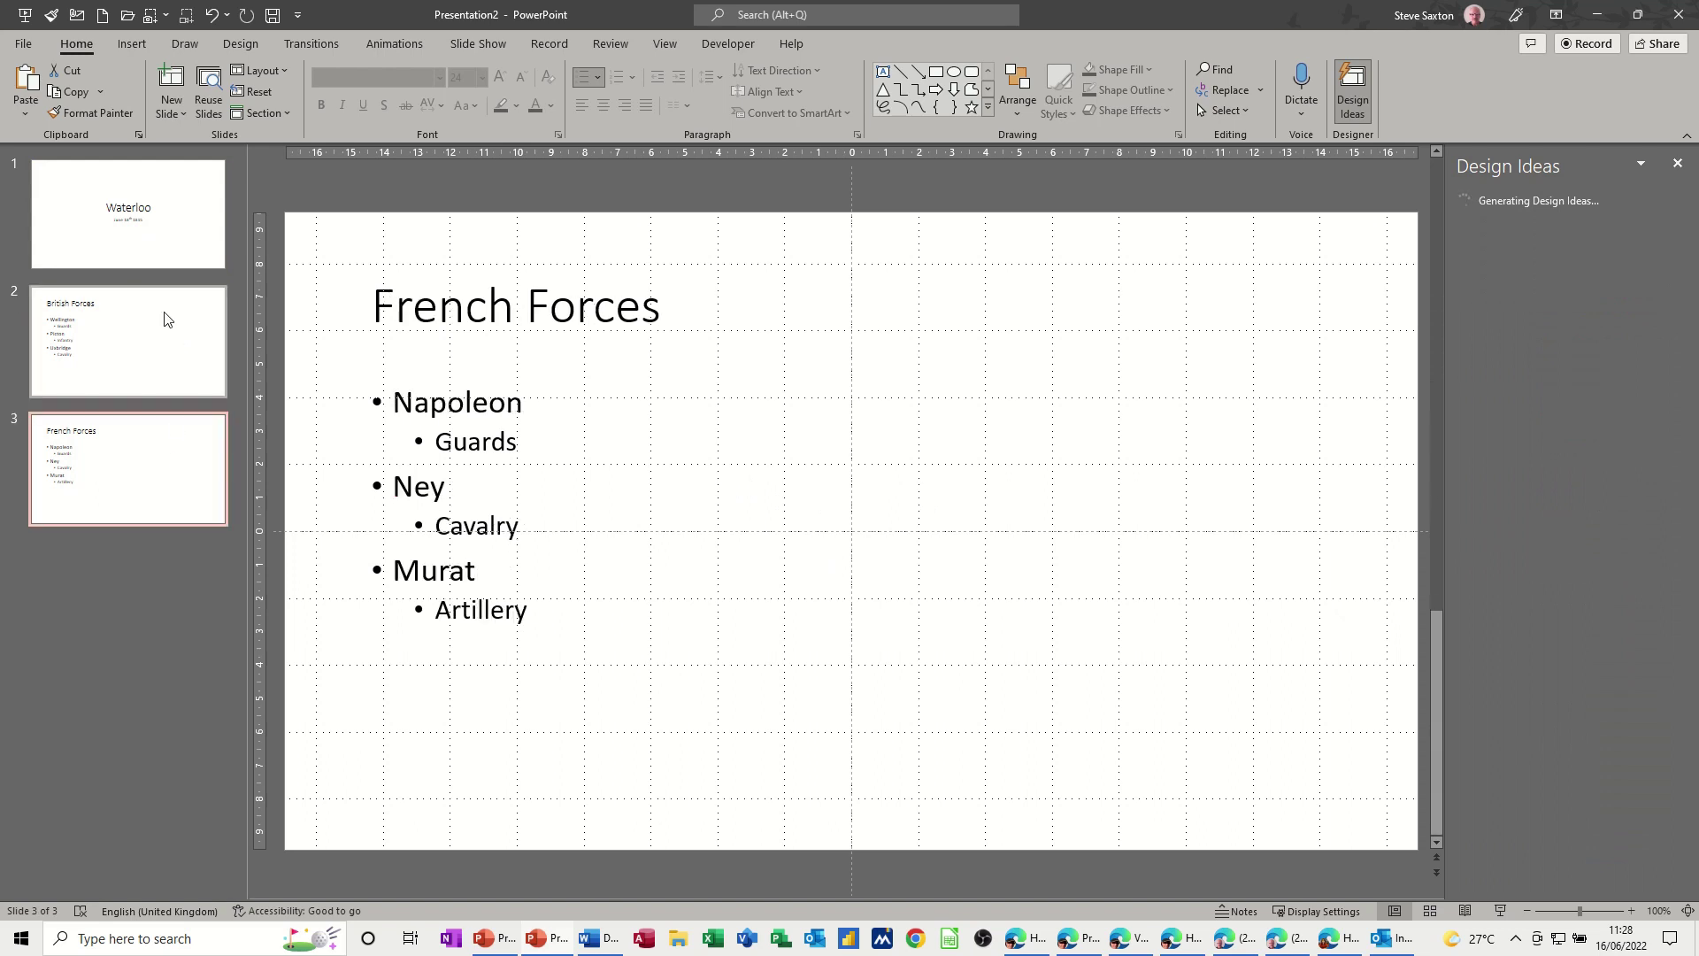
{"action": "left_click", "coordinate": [168, 254]}
{"action": "left_click", "coordinate": [170, 316]}
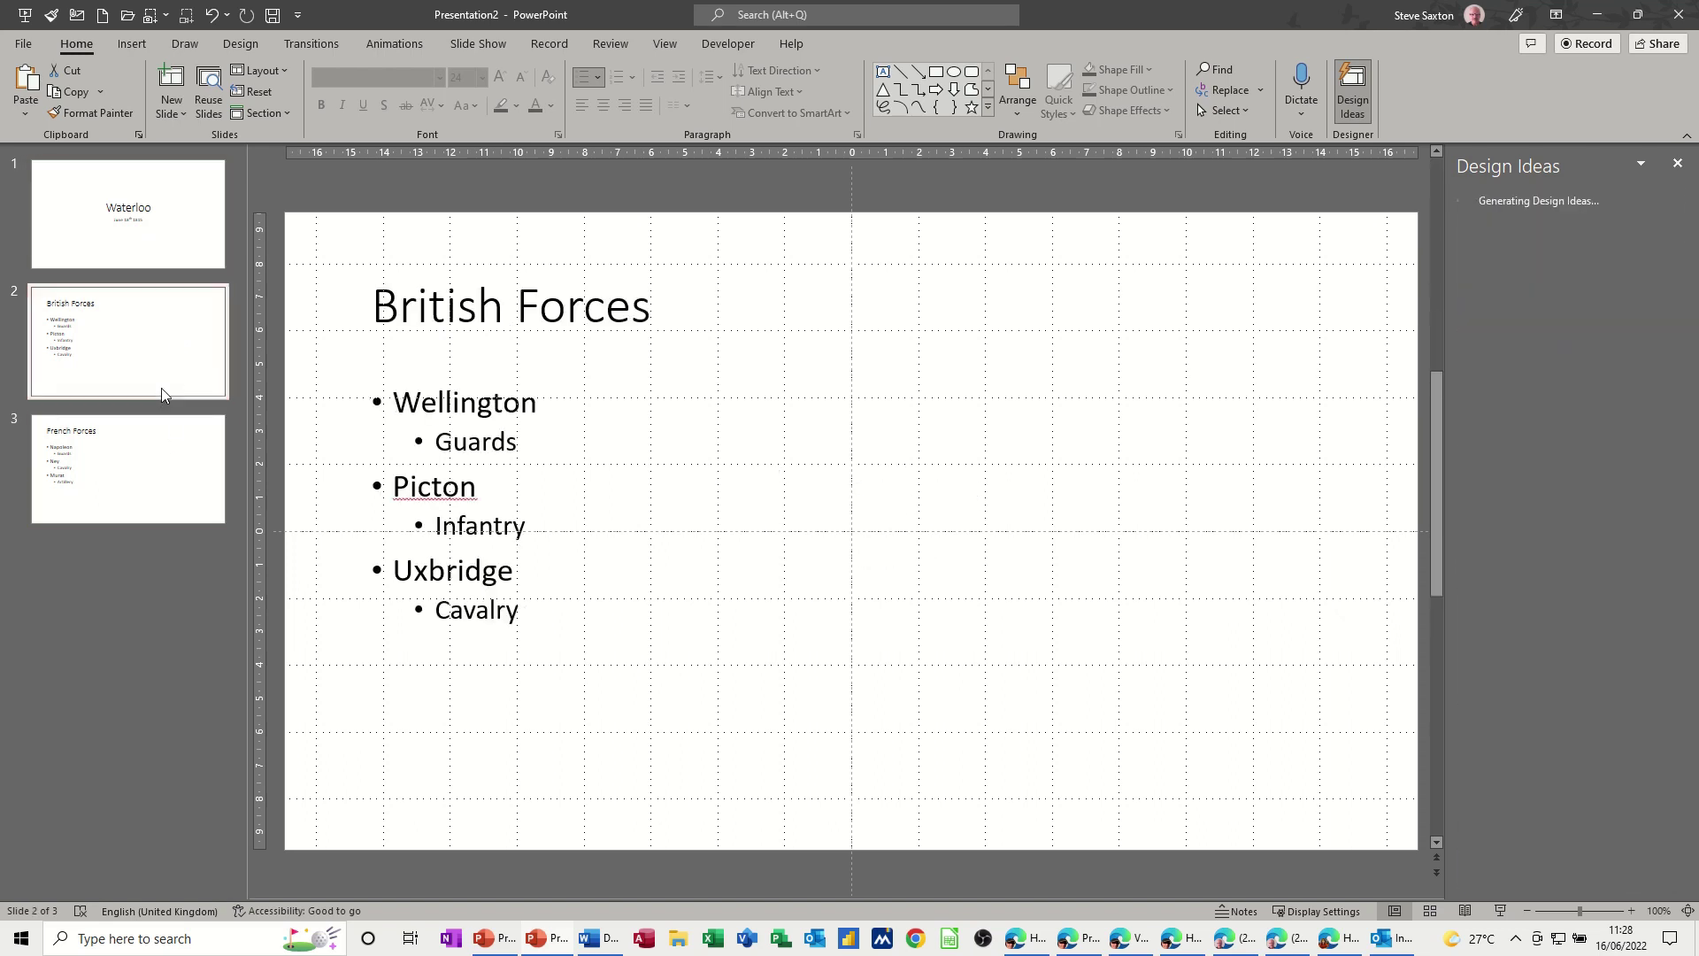
{"action": "left_click", "coordinate": [168, 457]}
{"action": "left_click_drag", "start_coordinate": [164, 470], "coordinate": [205, 587]}
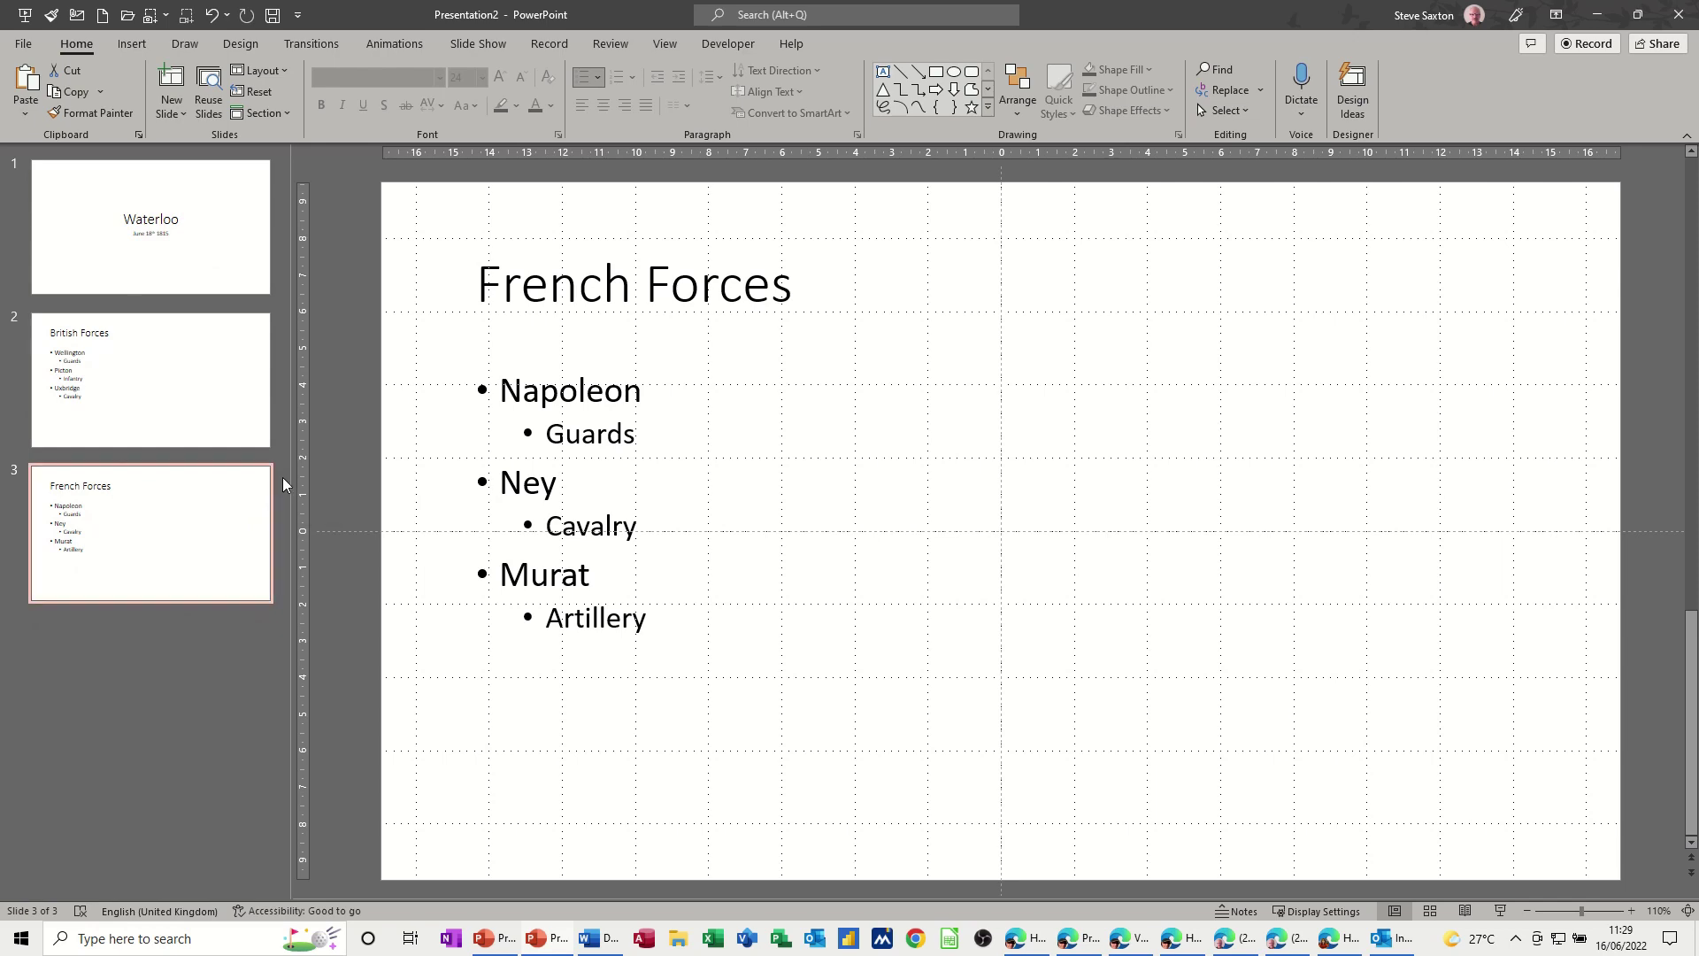
{"action": "left_click_drag", "start_coordinate": [291, 470], "coordinate": [249, 434]}
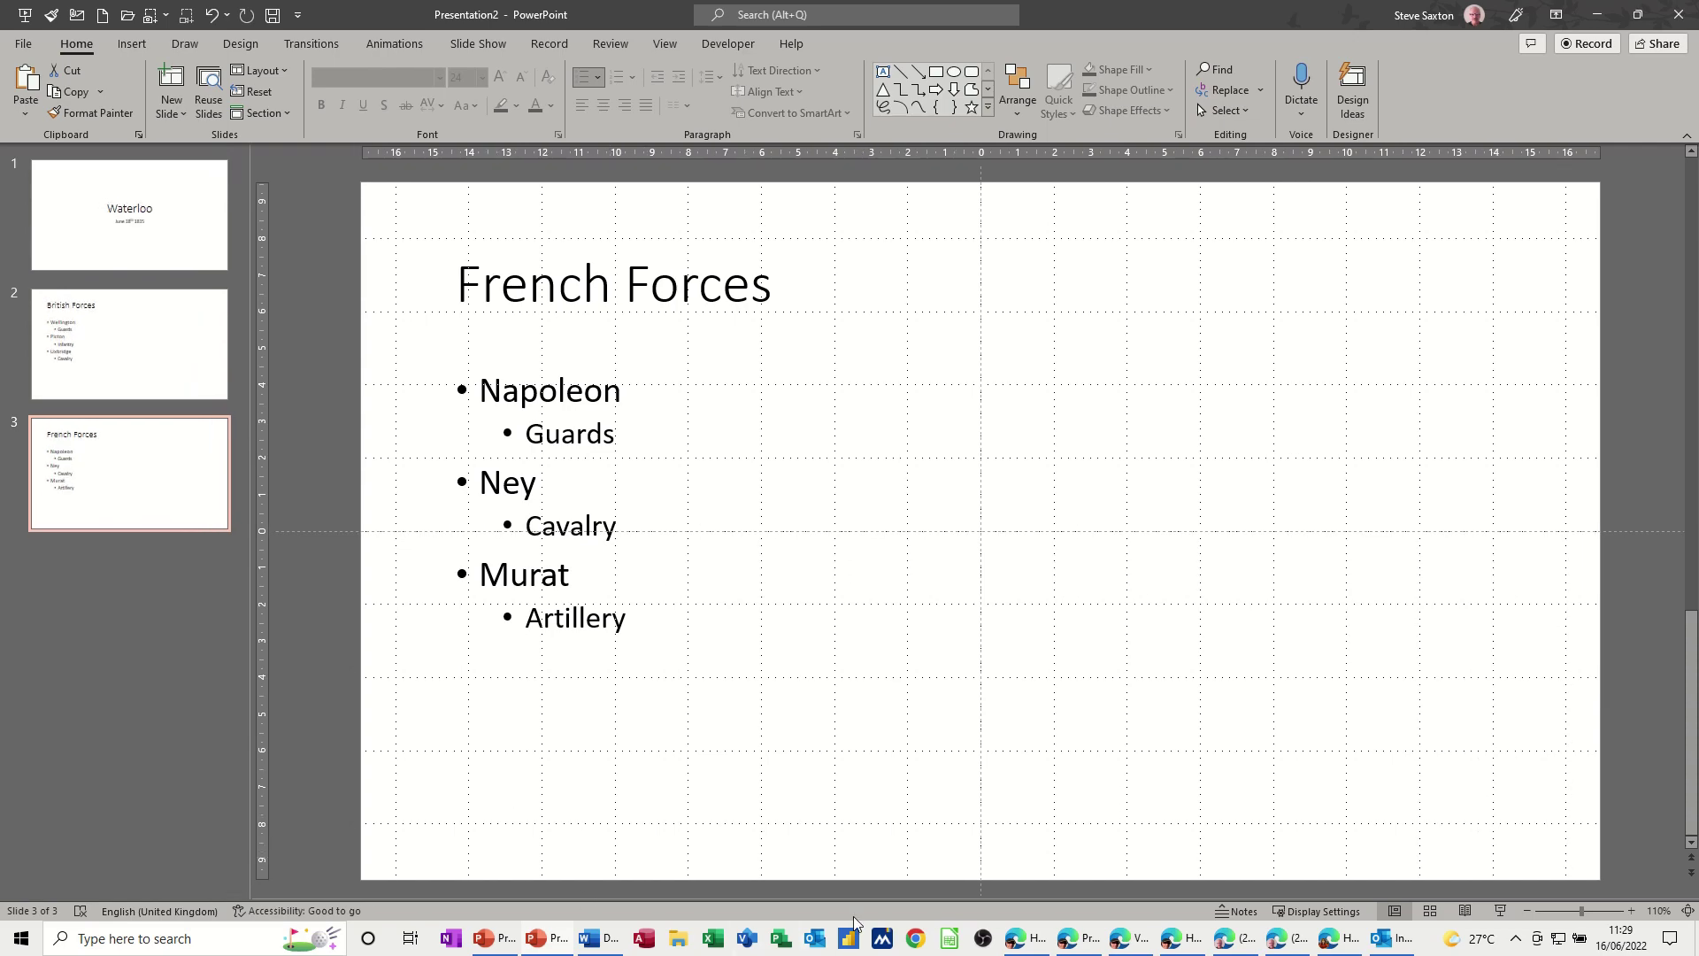
{"action": "left_click_drag", "start_coordinate": [860, 898], "coordinate": [843, 743]}
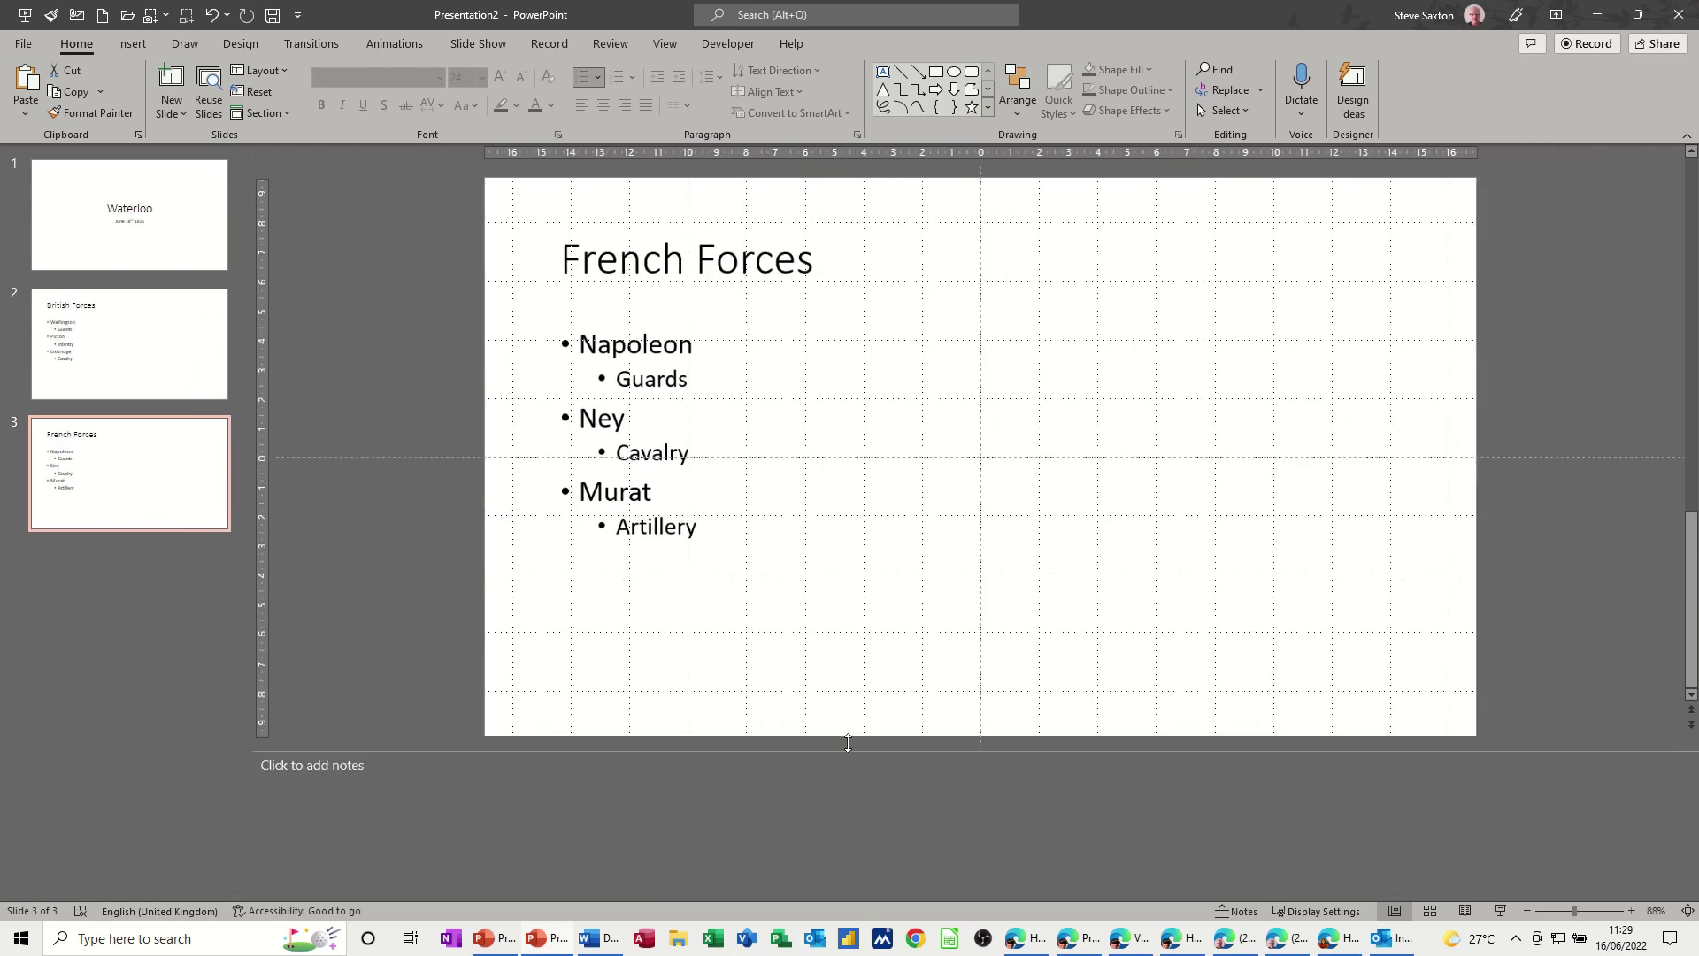
Step: On British Forces, start numbered notes 'Born 1769 died 1852' and 'Forgot his uniform, shot in the head'
{"action": "left_click", "coordinate": [147, 344]}
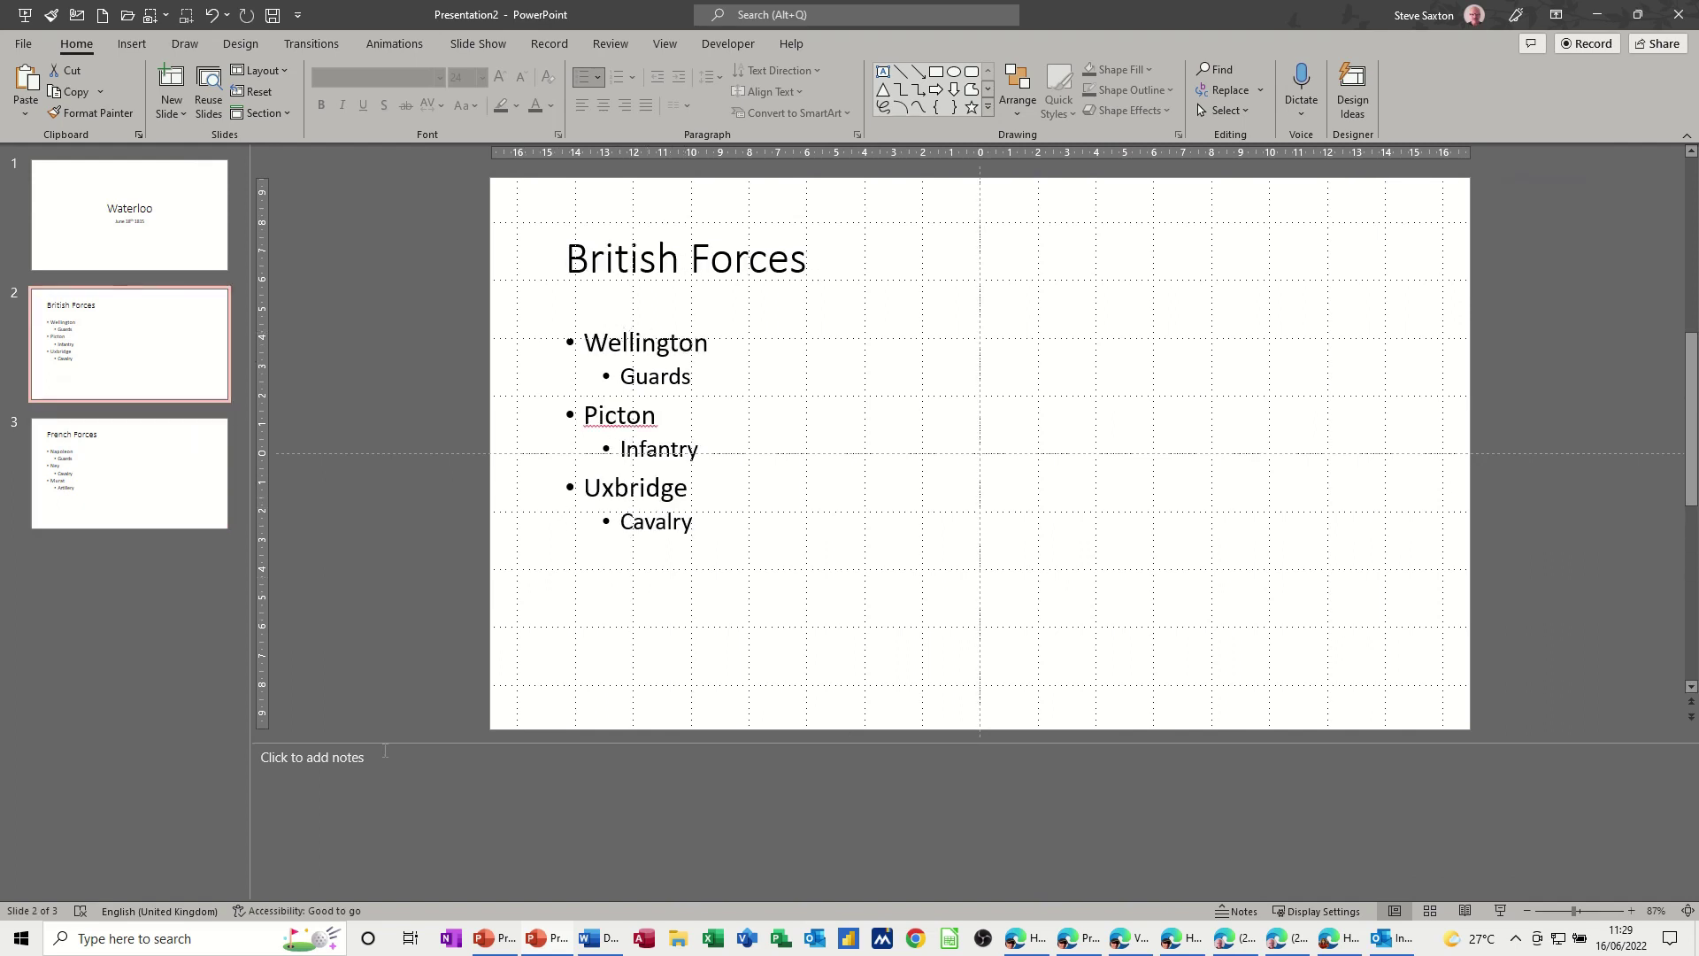
{"action": "left_click", "coordinate": [377, 758]}
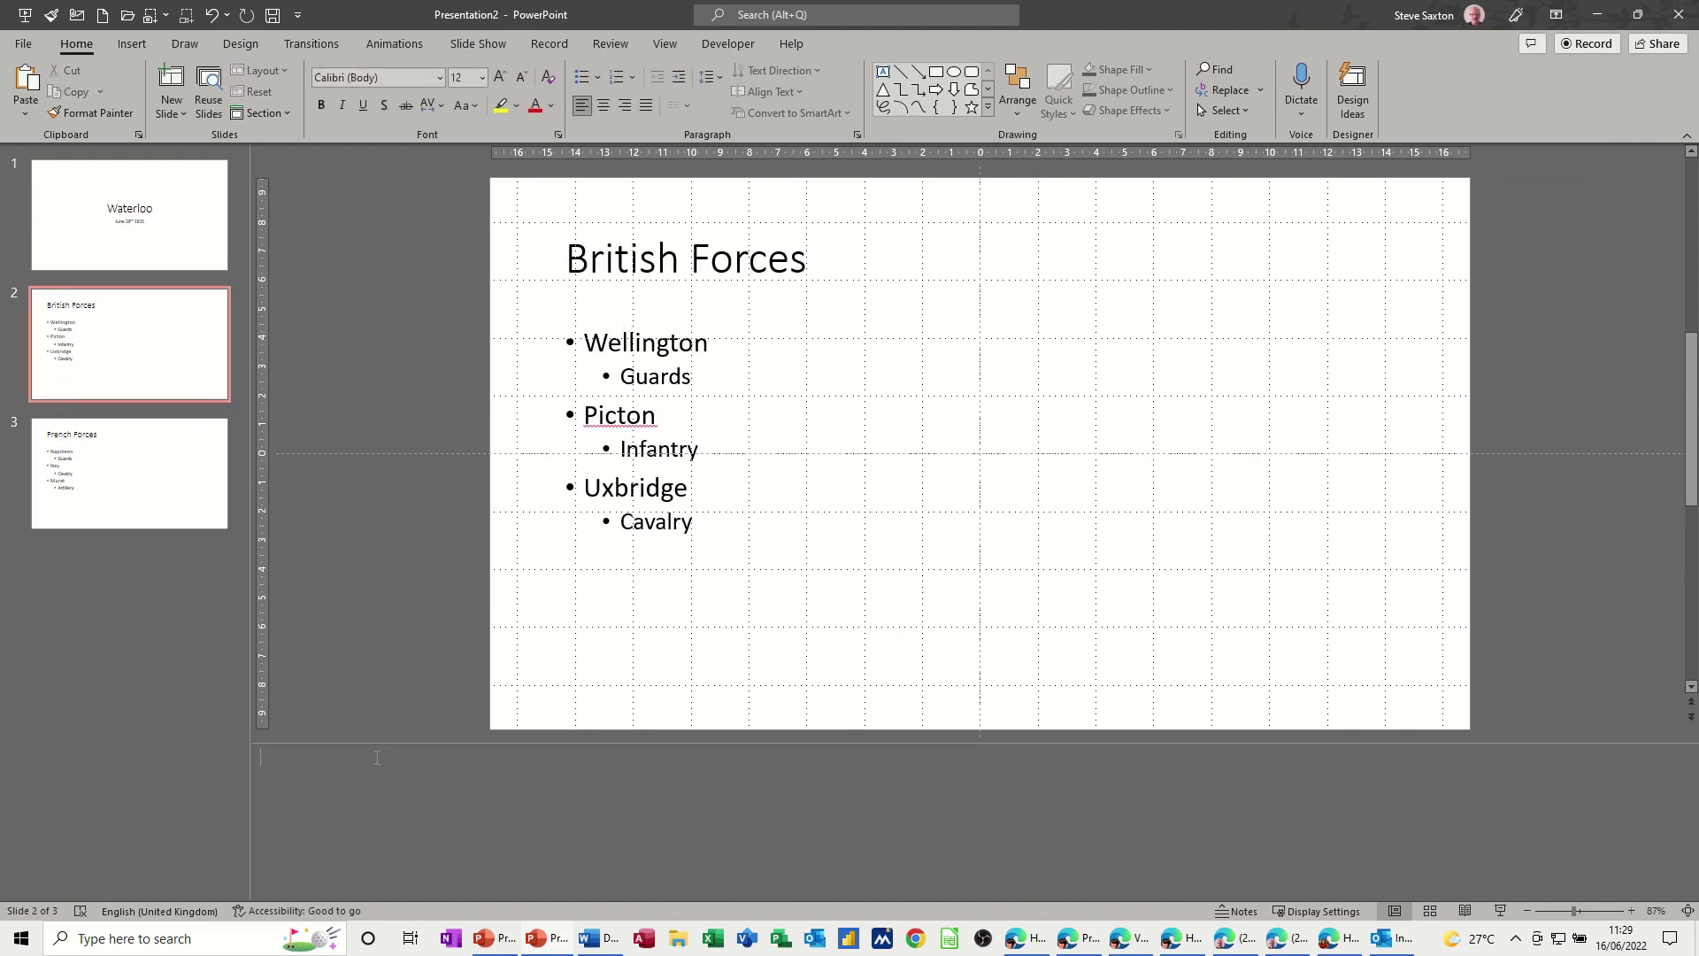
{"action": "left_click", "coordinate": [619, 77]}
{"action": "type", "text": "Born 1769 died"}
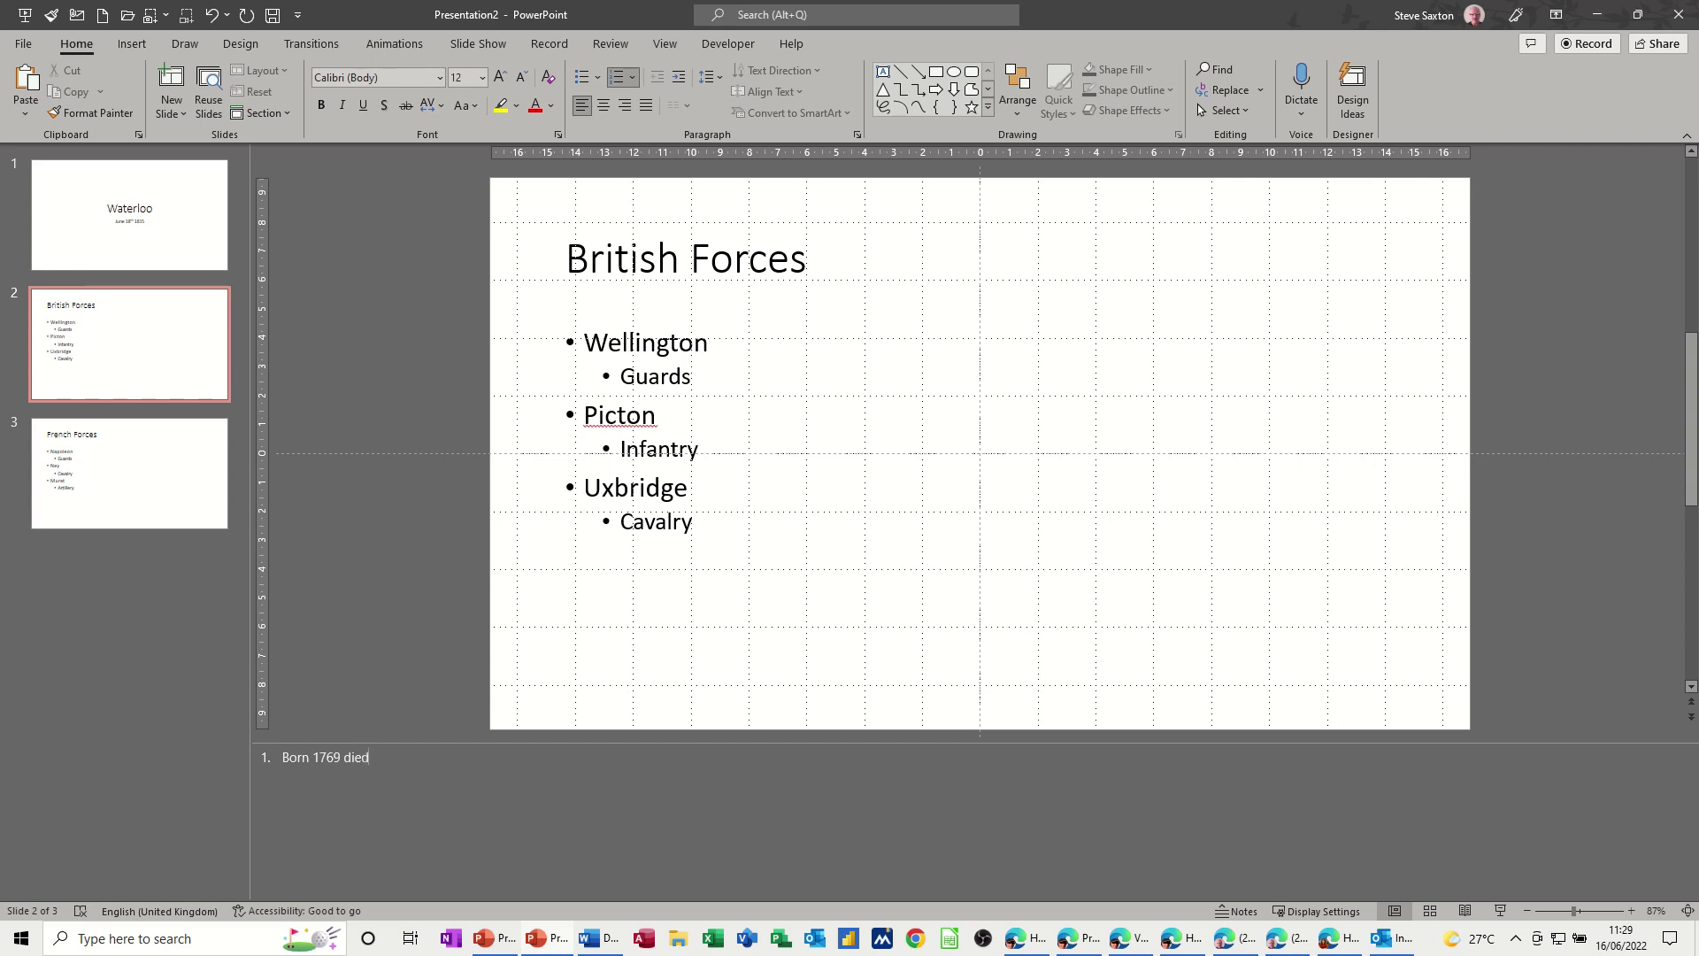
{"action": "type", "text": " 18"}
{"action": "type", "text": "52 "}
{"action": "type", "text": "Fogto his"}
{"action": "type", "text": " uniform"}
{"action": "type", "text": ", shot"}
{"action": "type", "text": " in the head"}
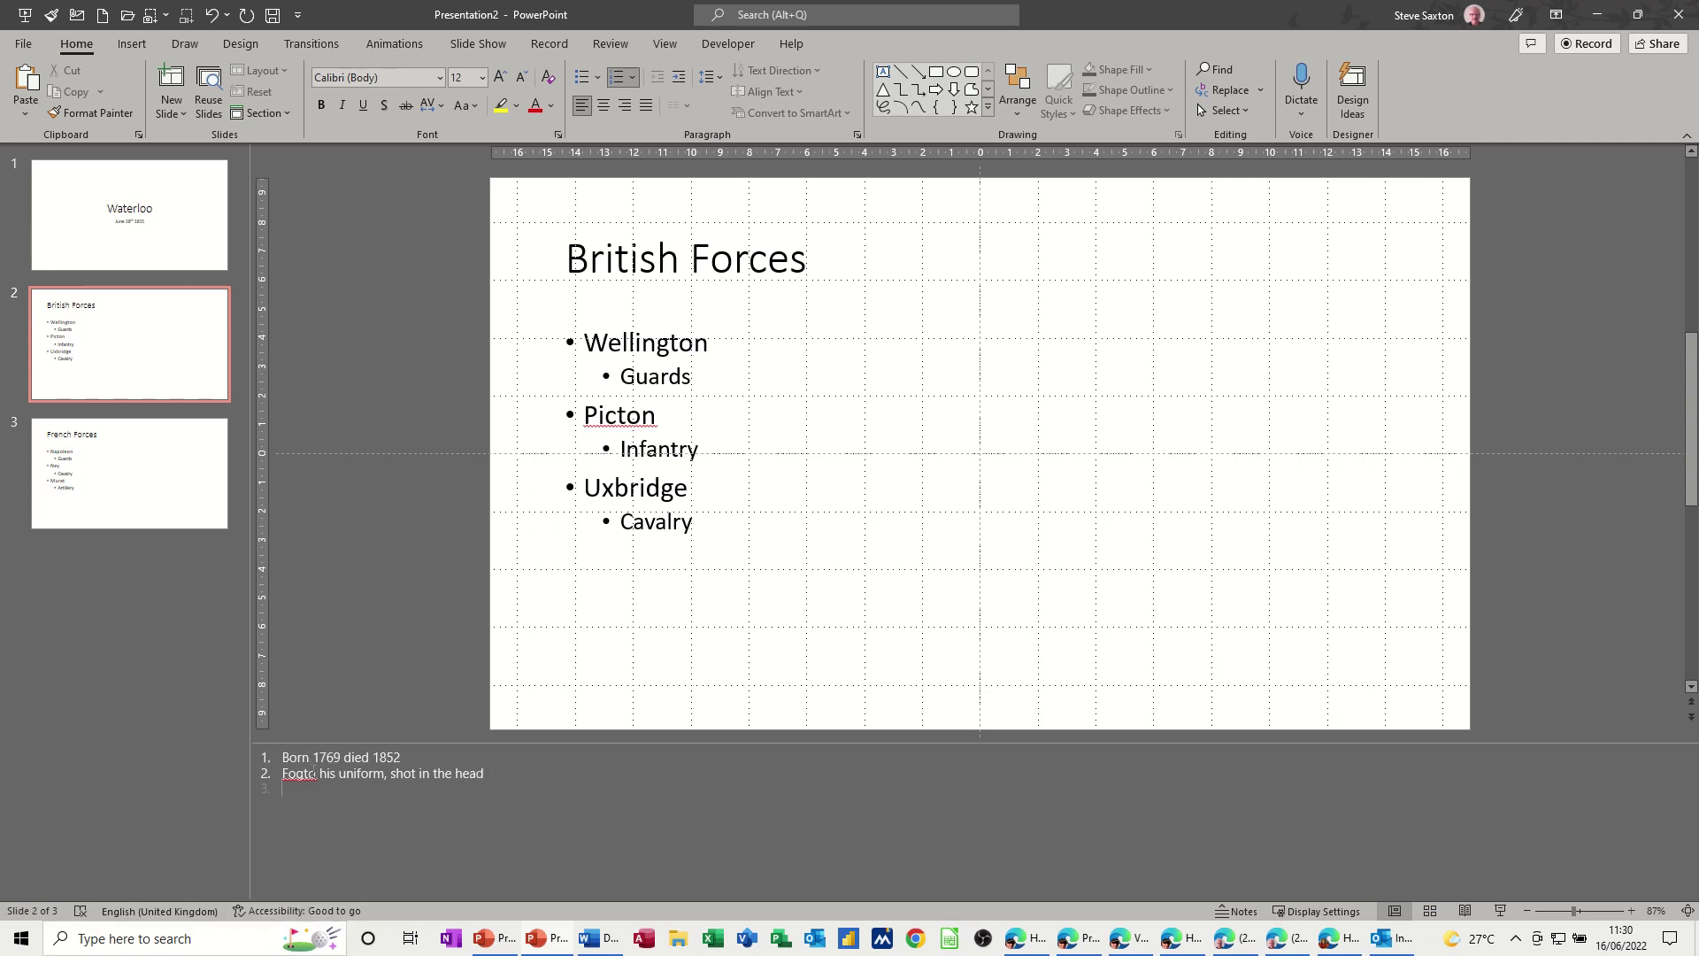
Step: Correct the 'Fogto' typo to 'Forgot' and add the third note 'Lost his leg'
{"action": "left_click", "coordinate": [315, 774]}
{"action": "key", "text": "BackSpace"}
{"action": "key", "text": "BackSpace"}
{"action": "type", "text": "ot"}
{"action": "left_click", "coordinate": [299, 775]}
{"action": "type", "text": "r"}
{"action": "type", "text": "Lost his "}
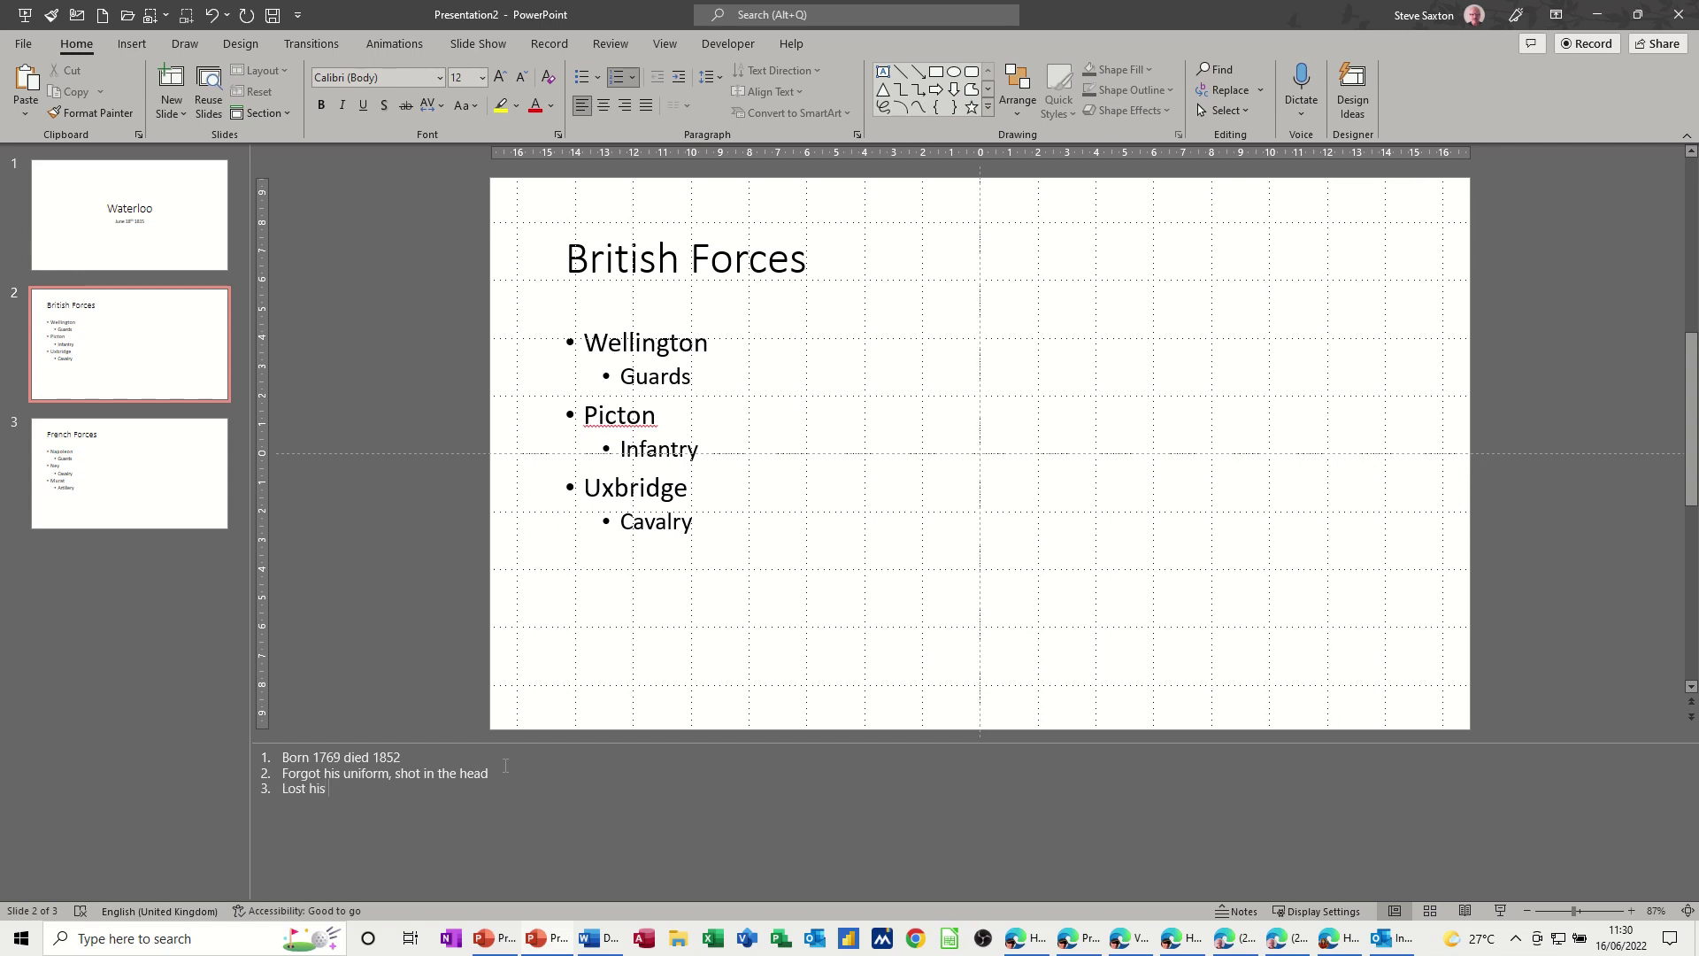
{"action": "type", "text": "leg"}
Step: Hide and reshow the notes area, then drag it to a new size
{"action": "left_click", "coordinate": [1230, 914]}
{"action": "left_click", "coordinate": [1228, 916]}
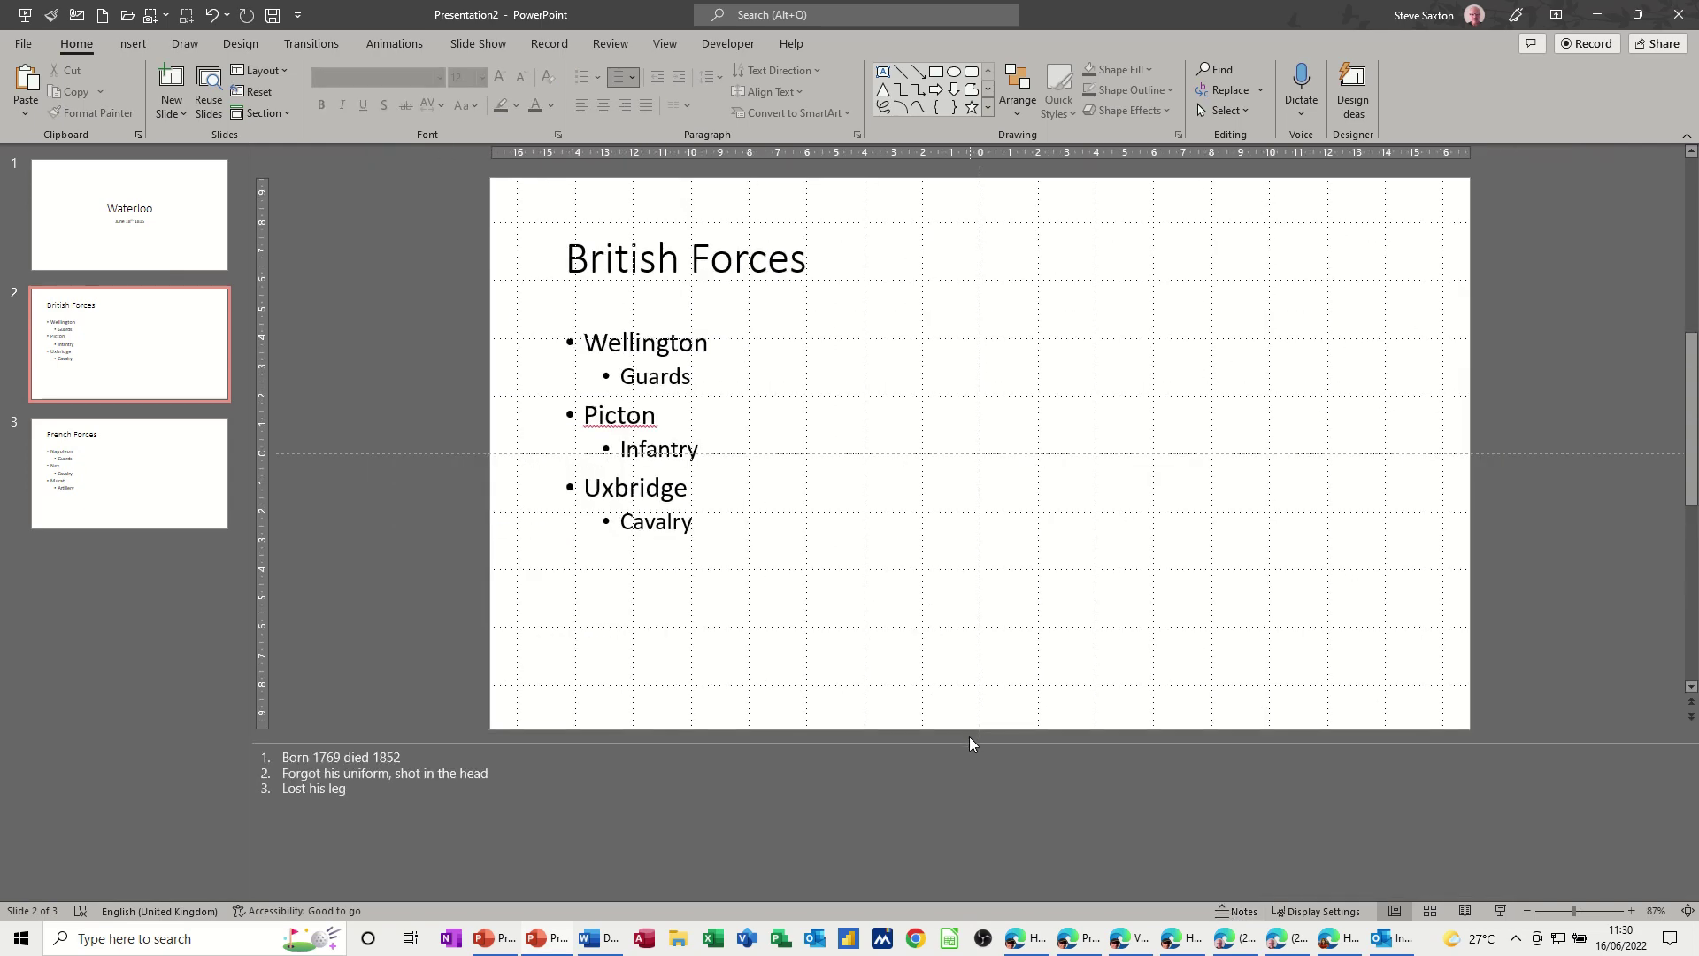
{"action": "left_click_drag", "start_coordinate": [968, 740], "coordinate": [949, 807]}
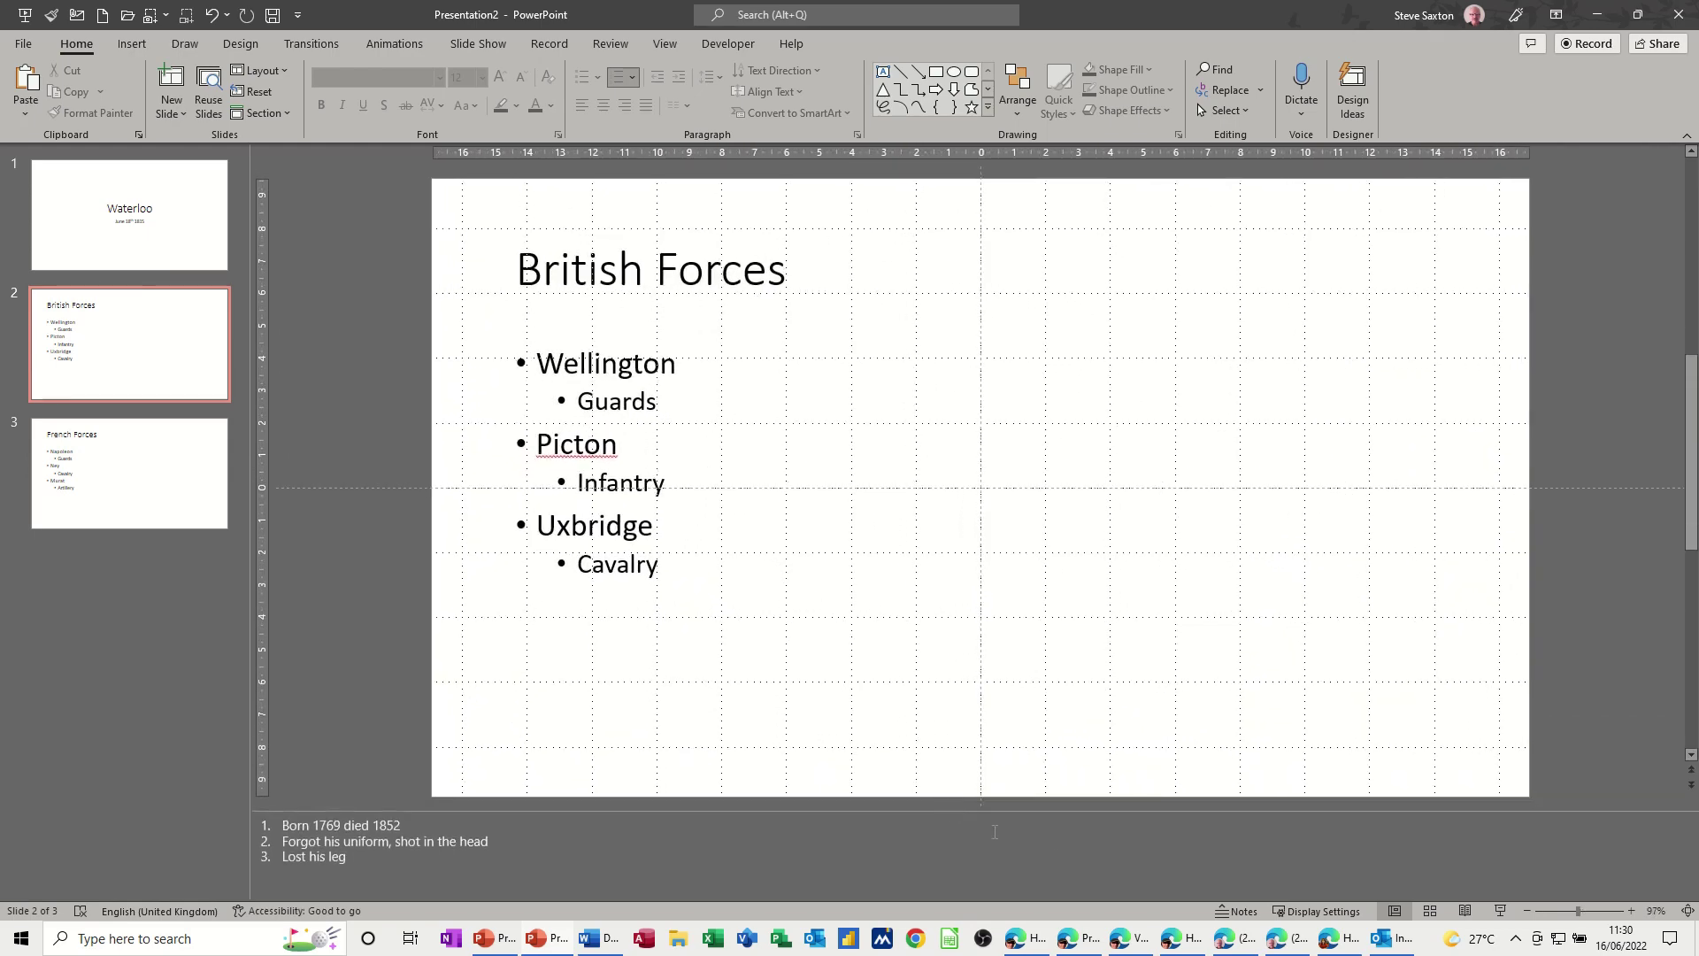
Step: Switch to Outline view, narrow the outline panel, and drag Murat with Artillery onto French Forces
{"action": "left_click", "coordinate": [1395, 915]}
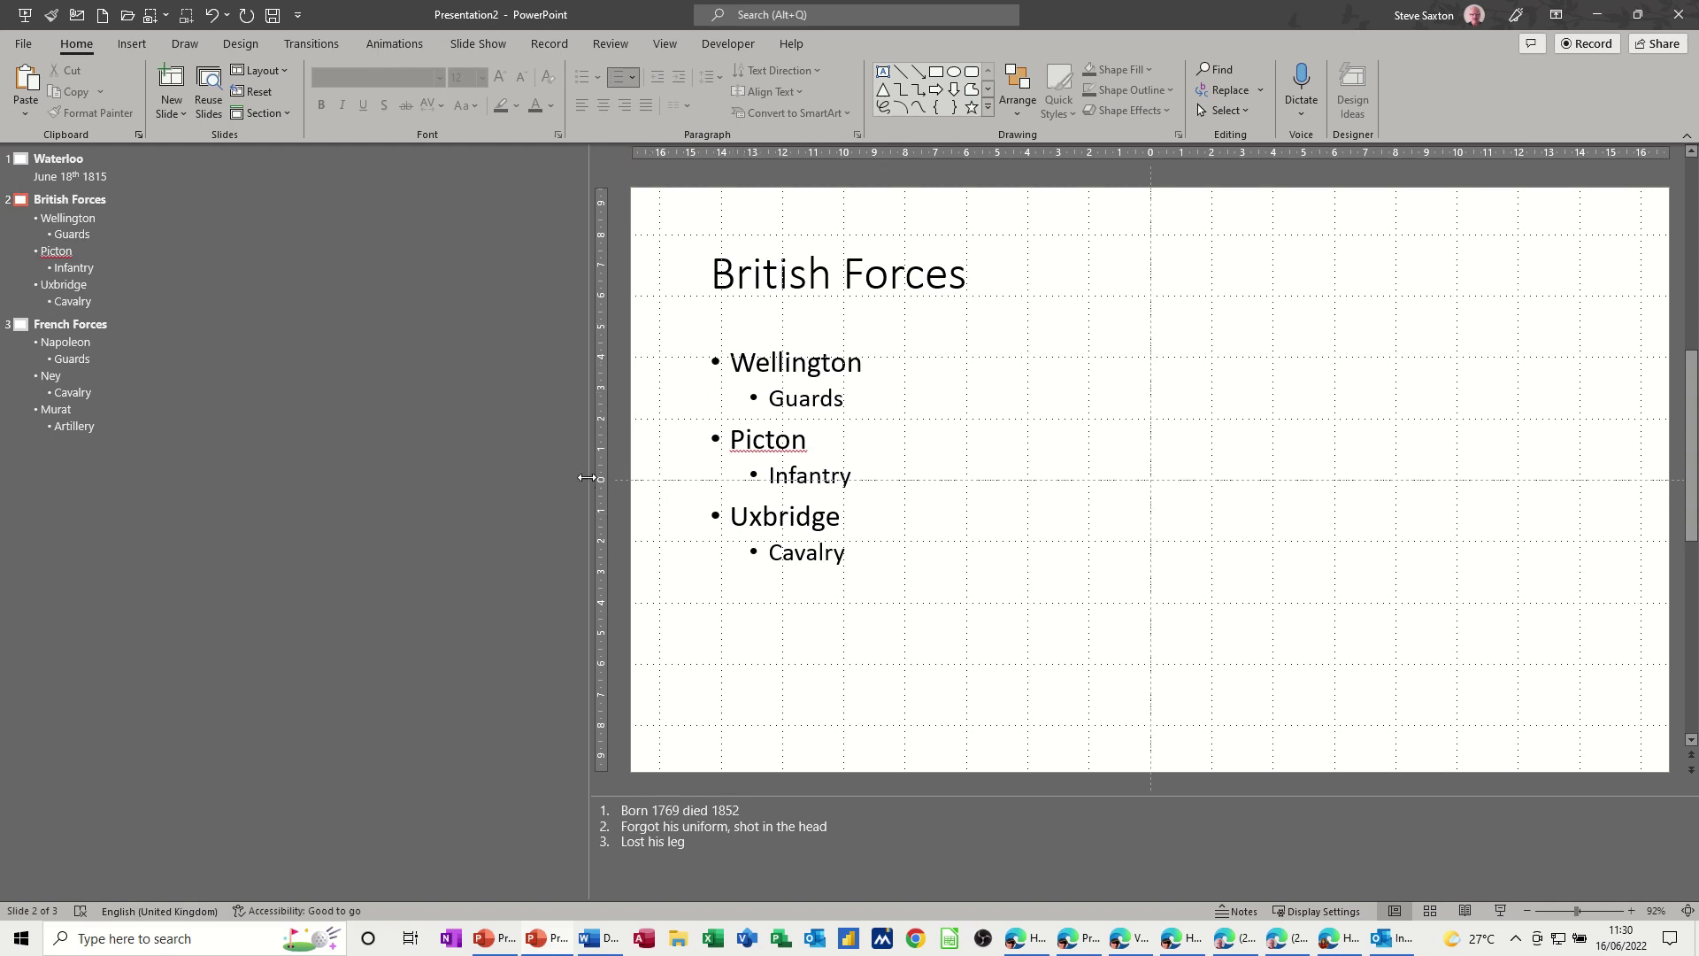
{"action": "left_click_drag", "start_coordinate": [586, 481], "coordinate": [312, 479]}
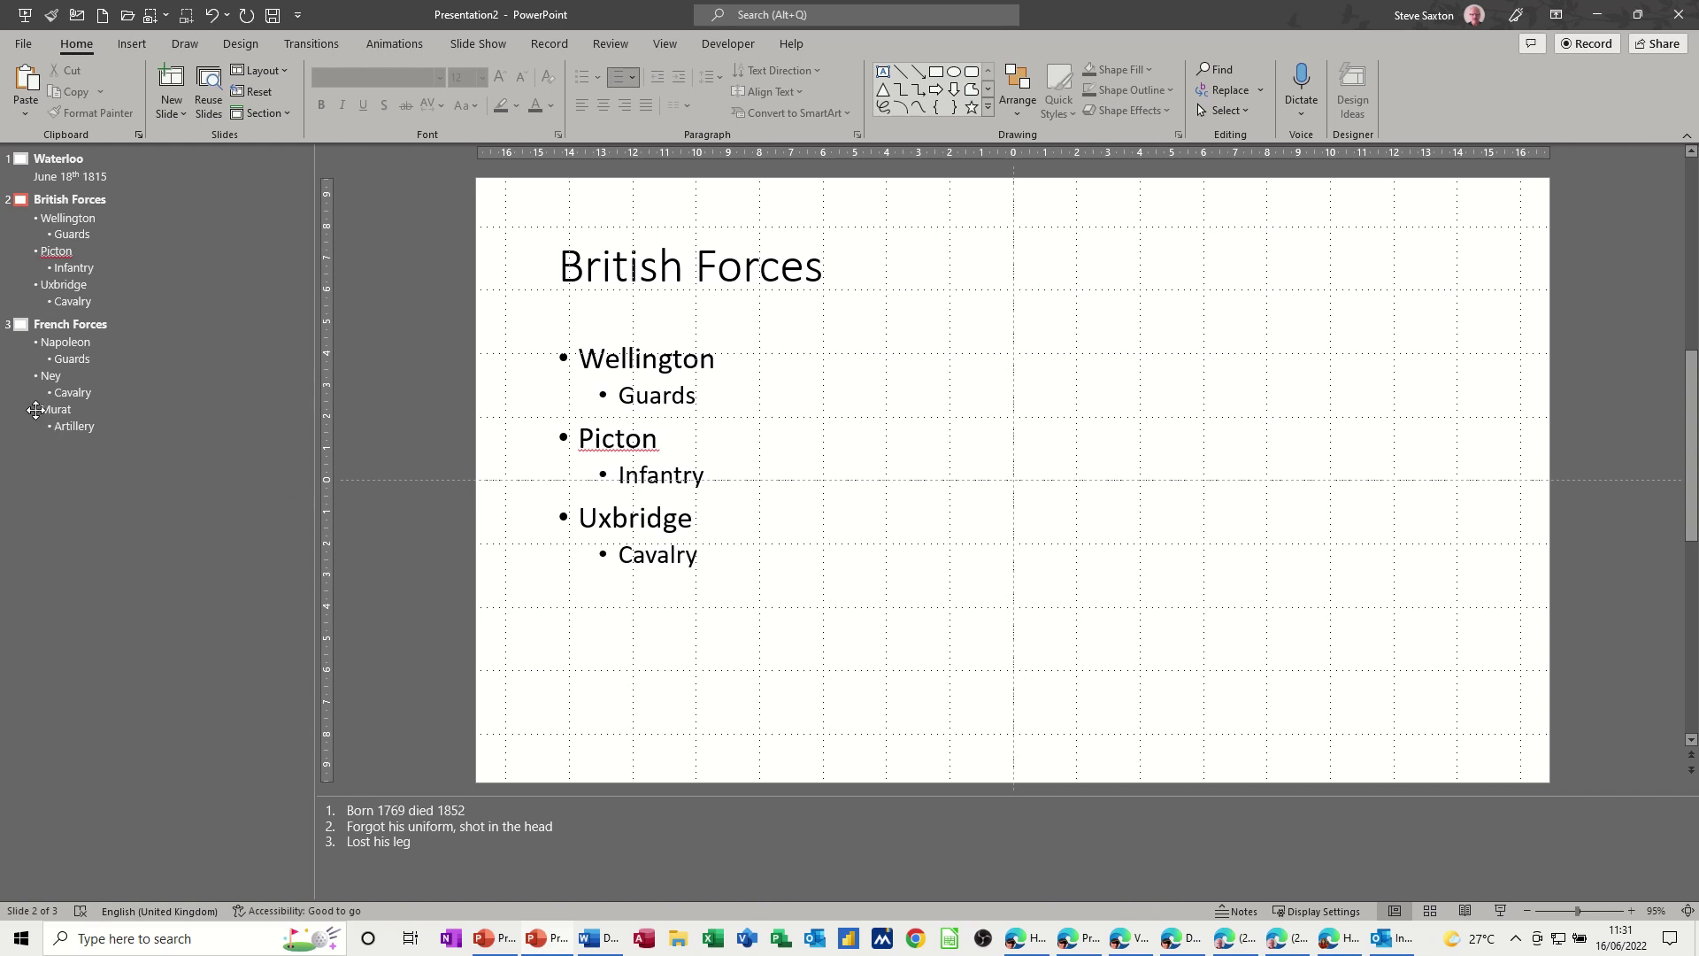
{"action": "left_click", "coordinate": [35, 409]}
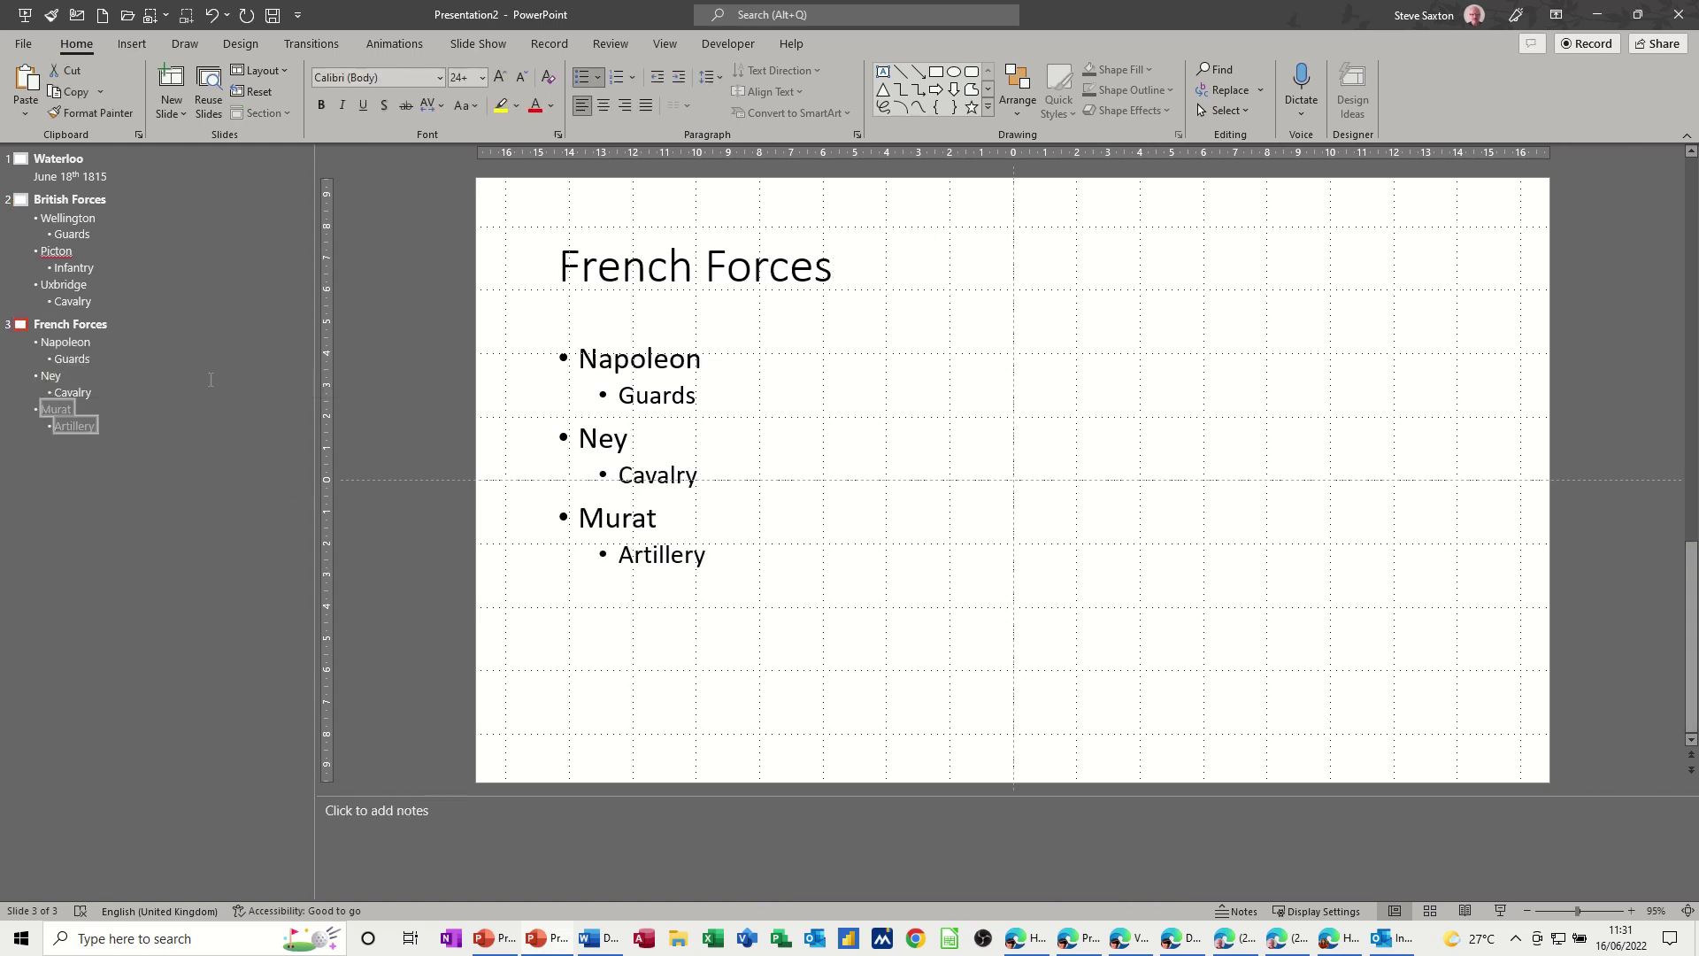
{"action": "left_click", "coordinate": [35, 407]}
{"action": "left_click_drag", "start_coordinate": [37, 409], "coordinate": [46, 324]}
{"action": "left_click", "coordinate": [38, 409]}
{"action": "left_click_drag", "start_coordinate": [25, 239], "coordinate": [22, 221]}
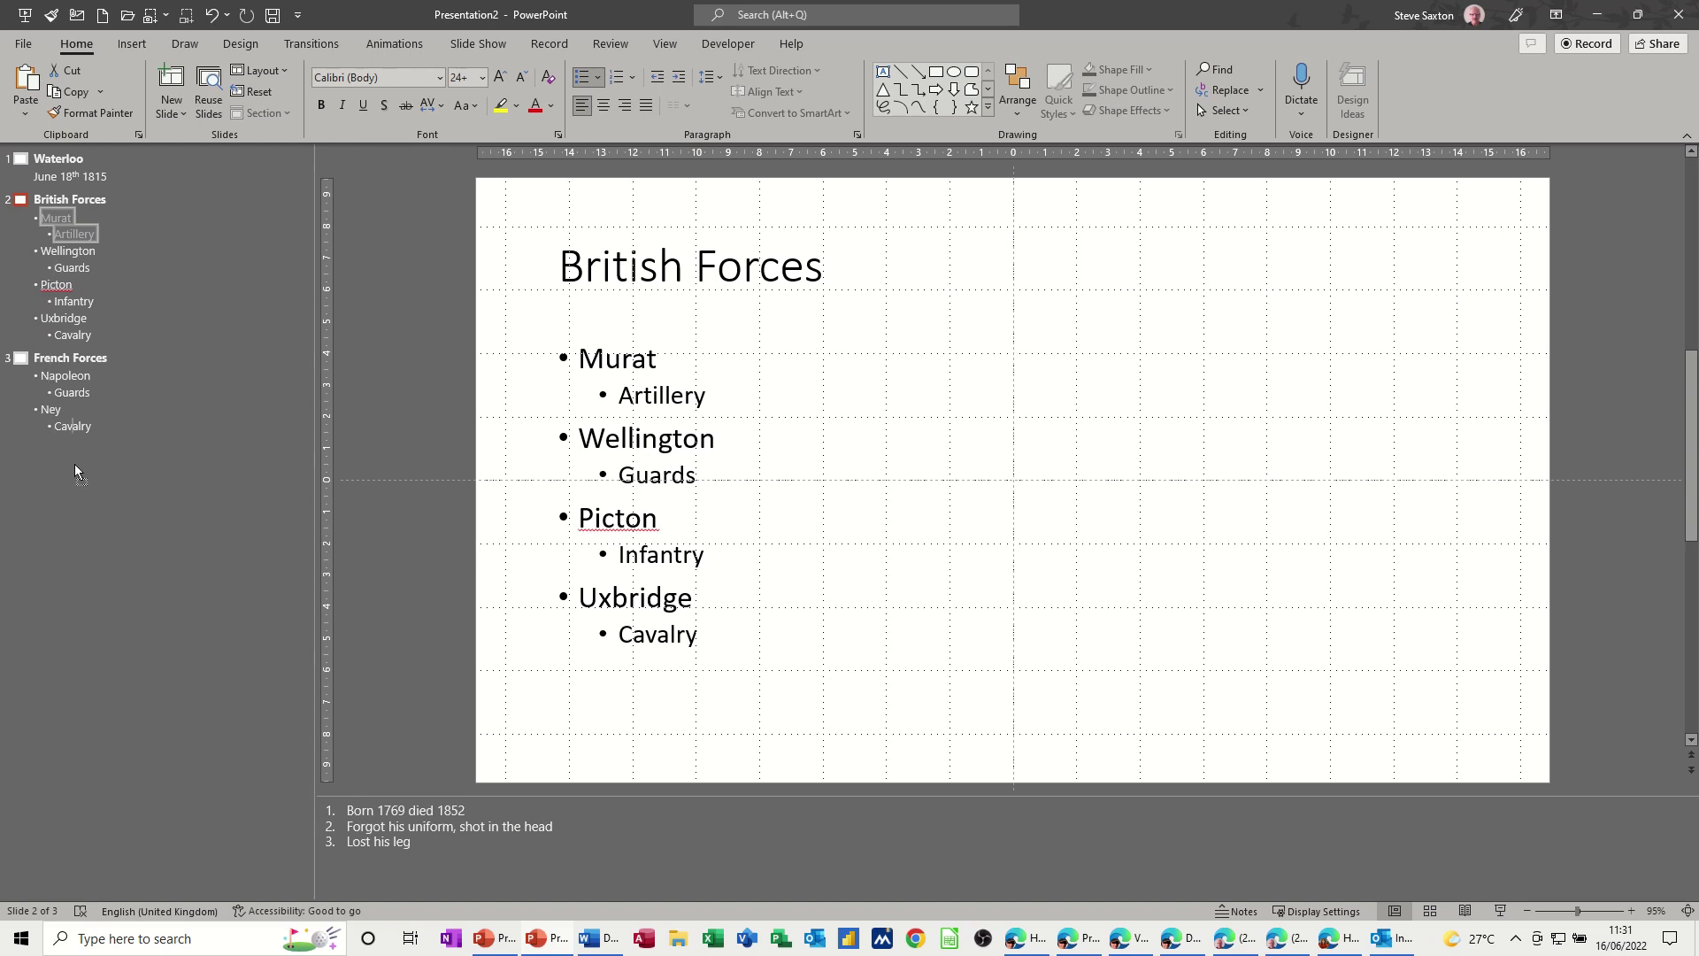
{"action": "left_click_drag", "start_coordinate": [98, 470], "coordinate": [97, 470]}
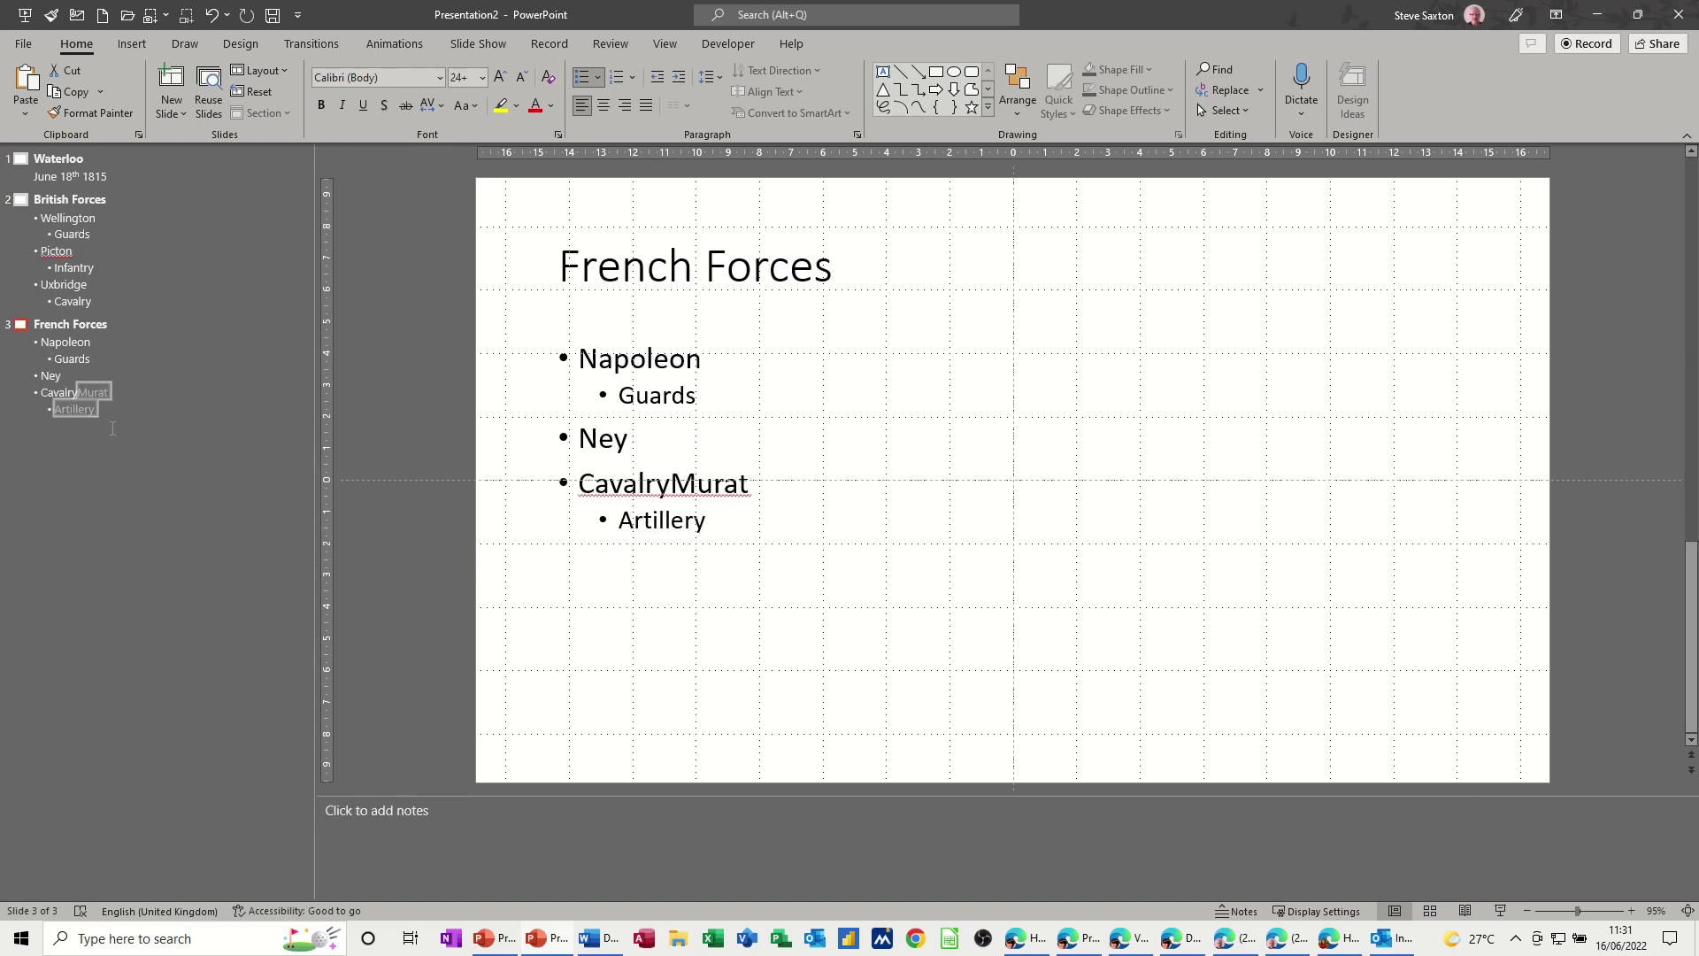
Step: Split Cavalry from Murat onto its own line and indent Cavalry under Ney
{"action": "left_click", "coordinate": [77, 389]}
{"action": "key", "text": "Return"}
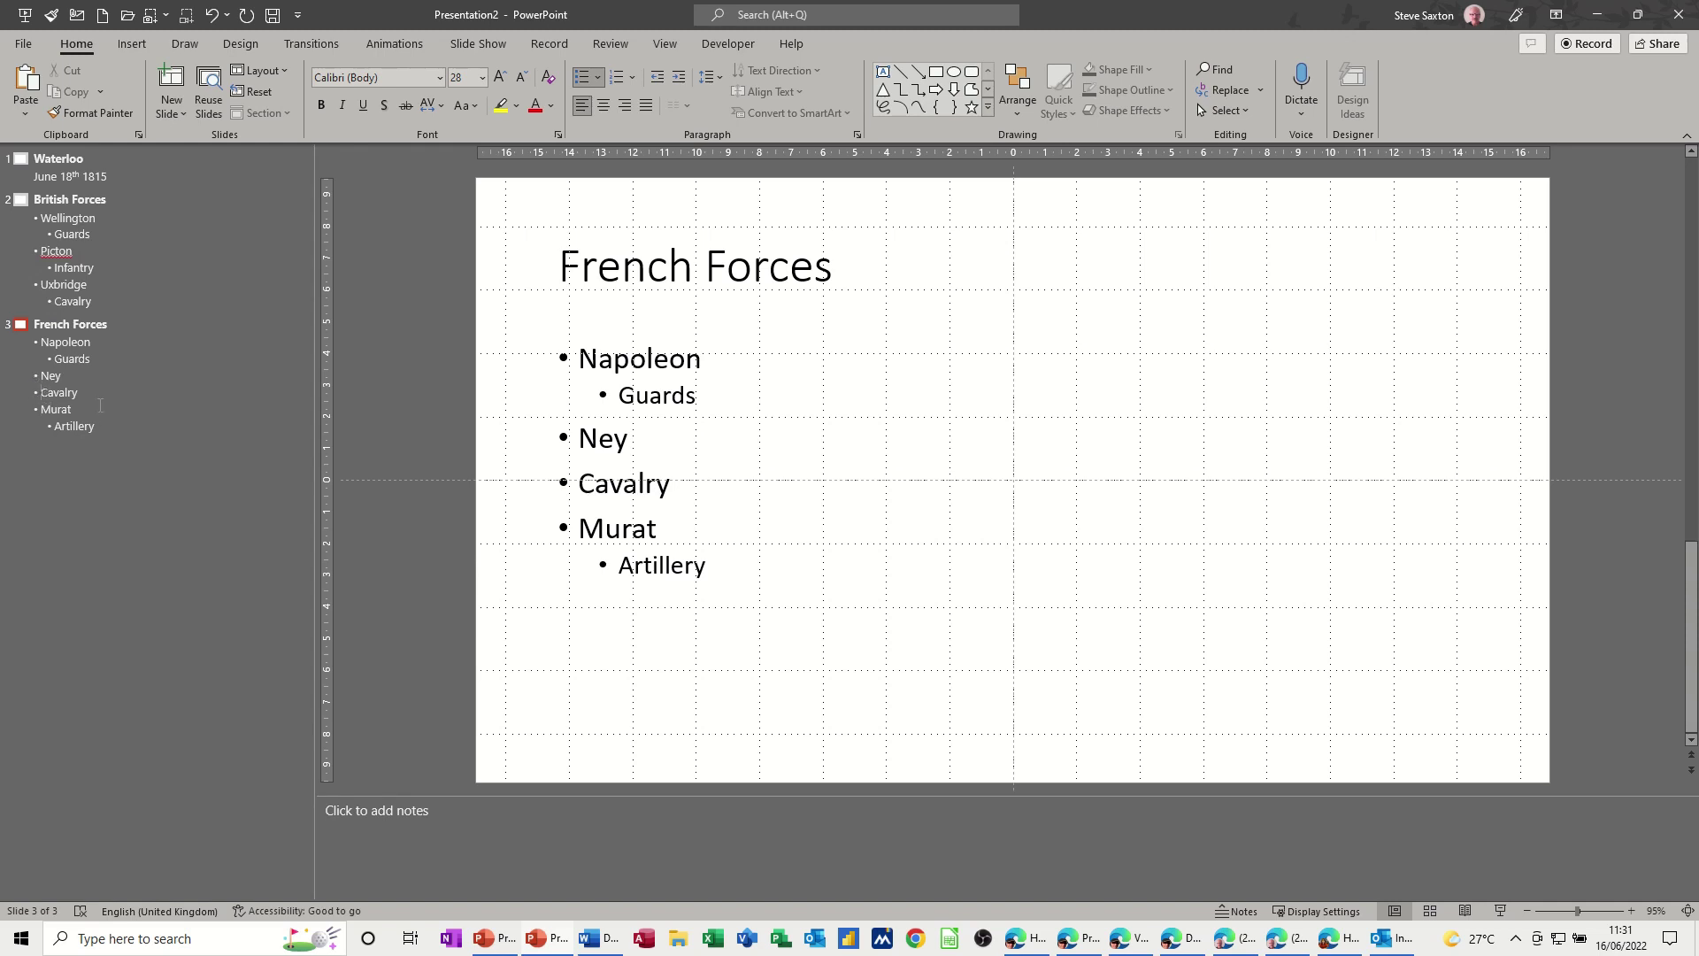
{"action": "key", "text": "Tab"}
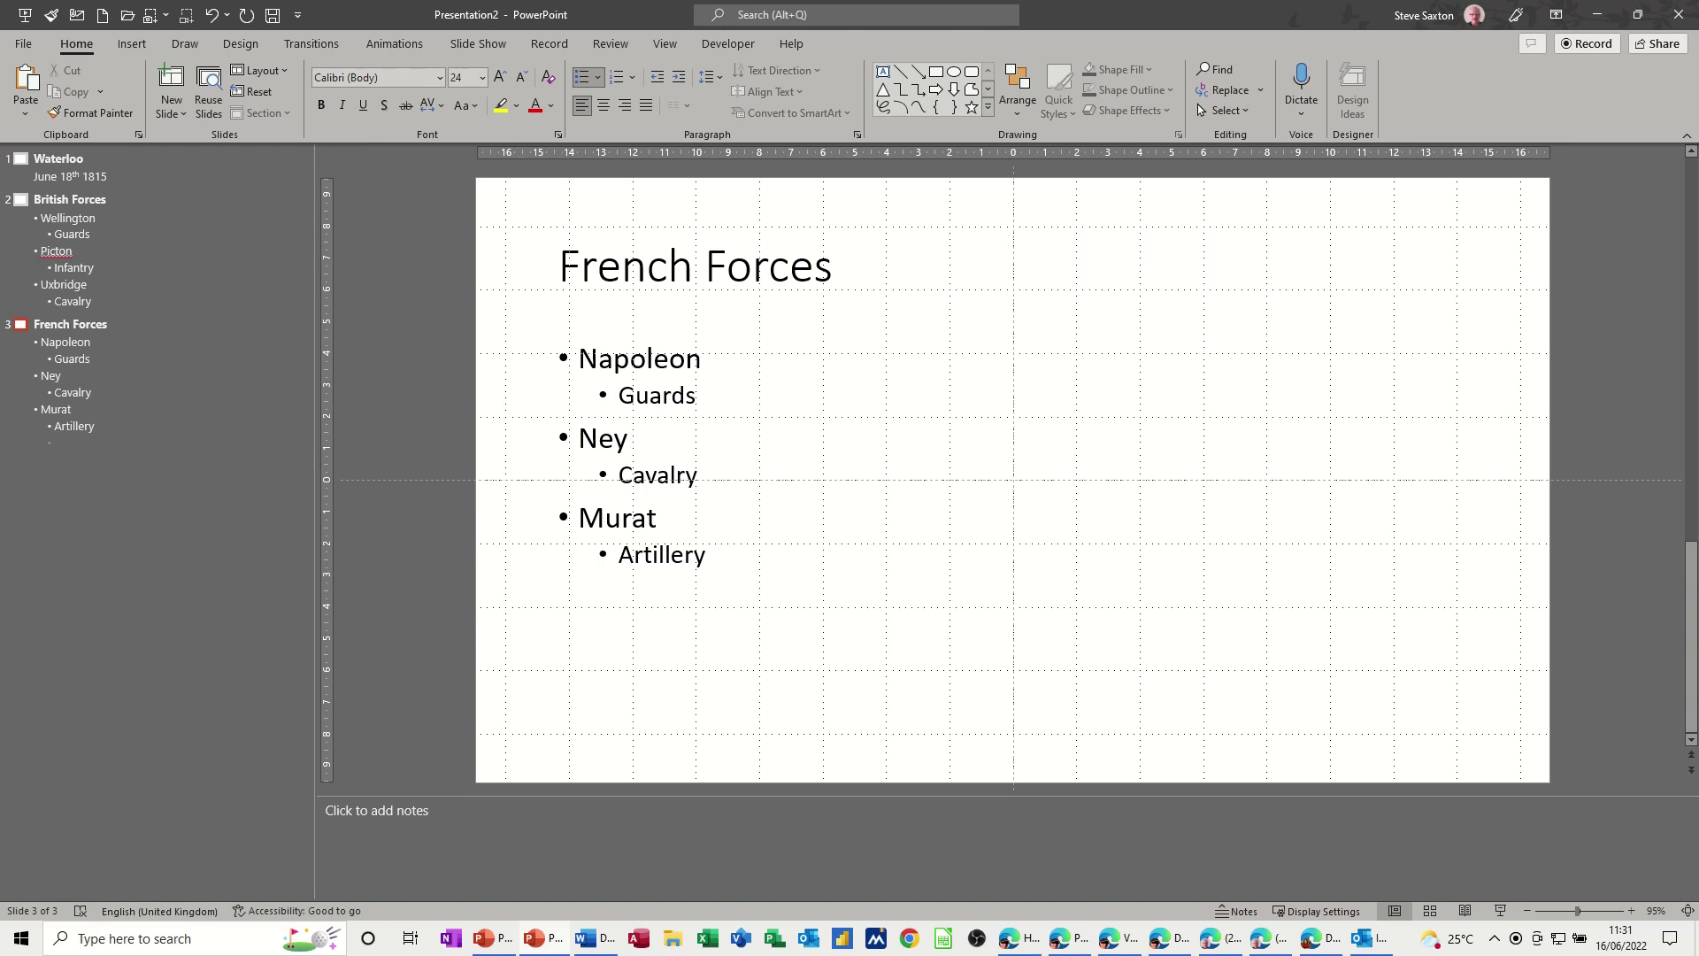
Step: In the outline, create practice slide 4 'dhdfjhdf' with bullets 'dhgdfhvd' and 'dgffgf'
{"action": "key", "text": "shift+Tab"}
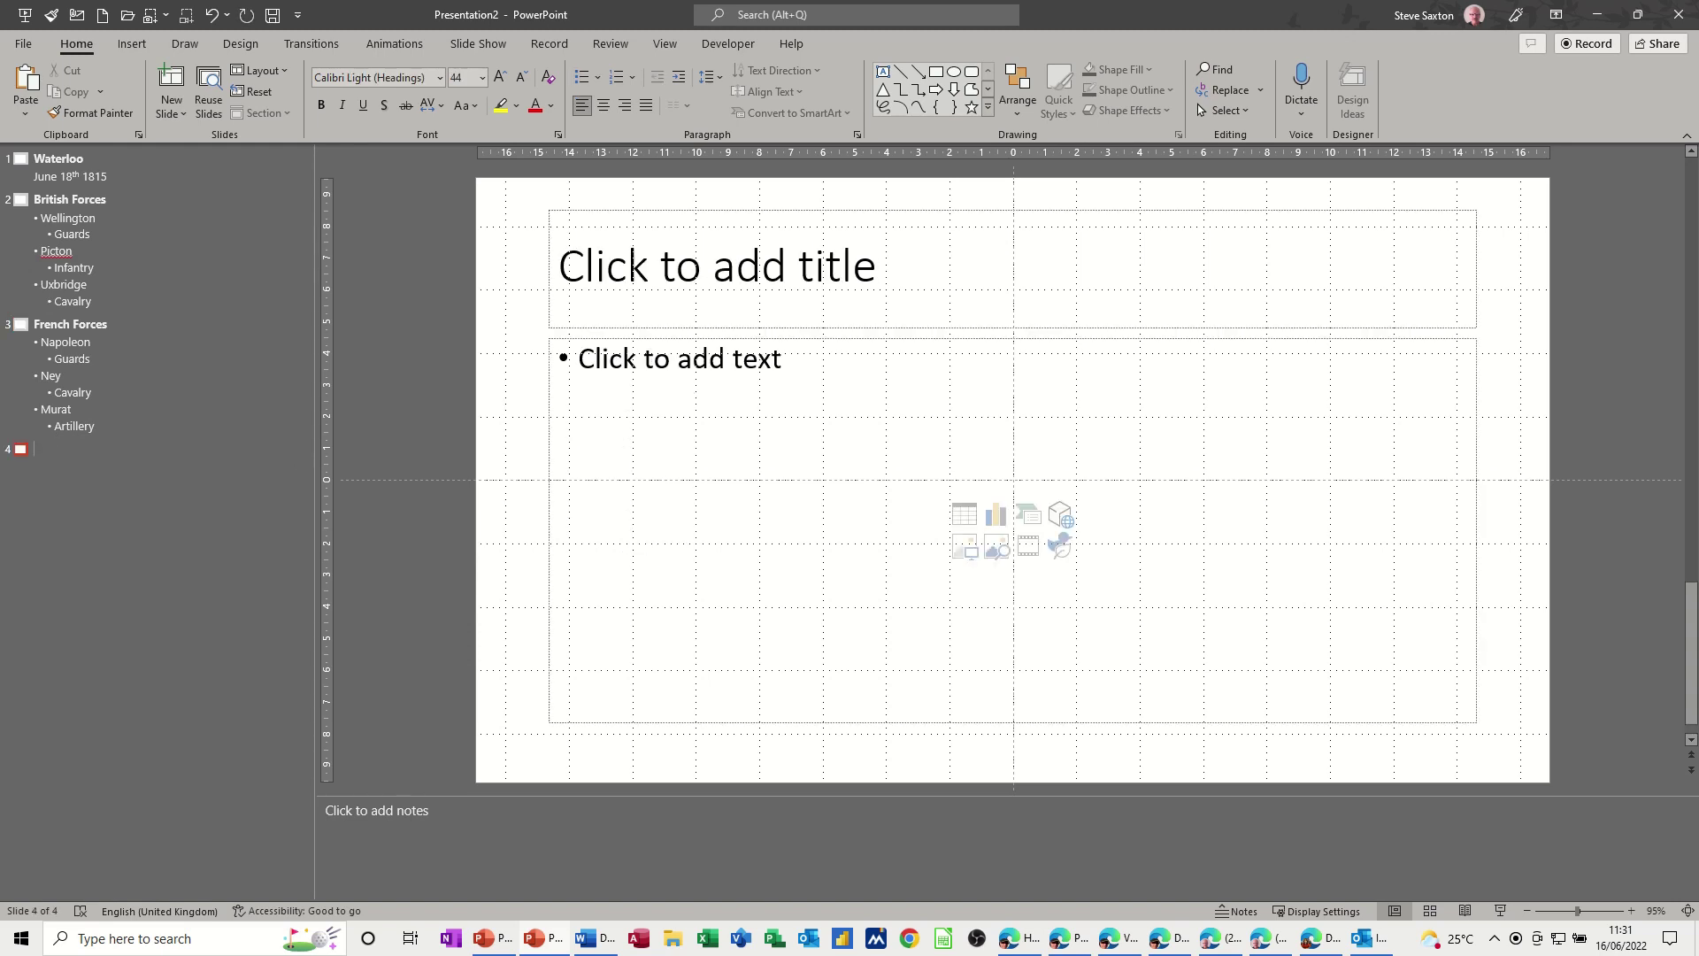
{"action": "type", "text": "dhdfjhdf"}
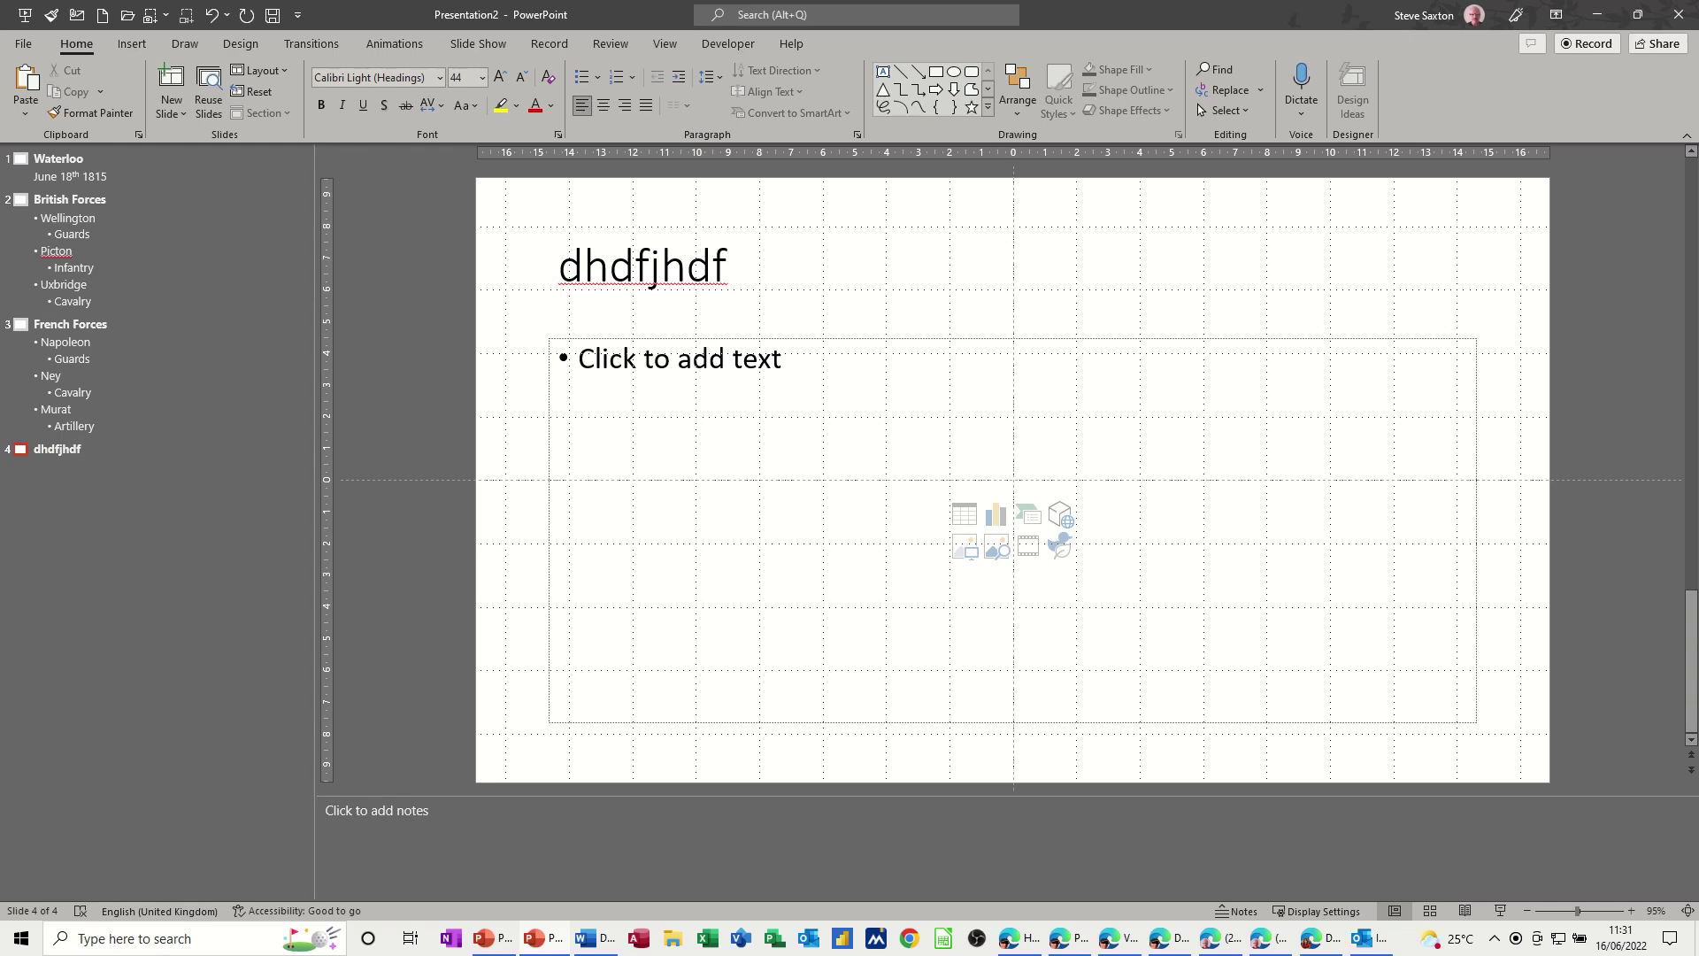
{"action": "key", "text": "Return"}
{"action": "key", "text": "Tab"}
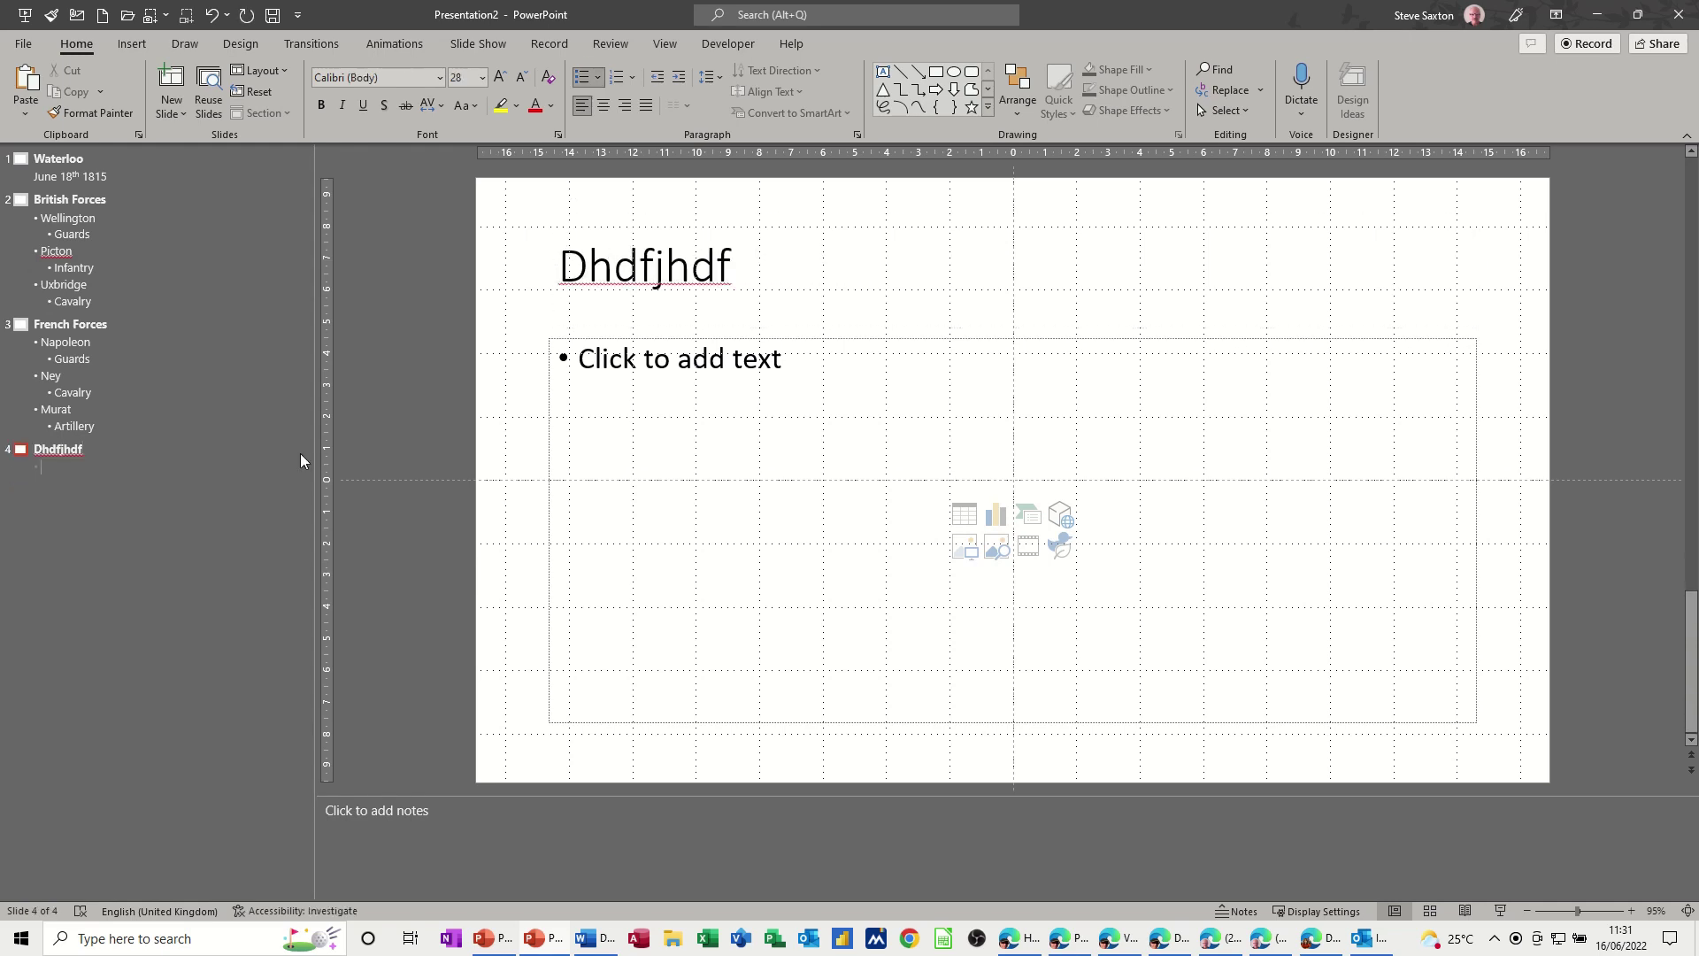
{"action": "type", "text": "dhgdfhvd"}
{"action": "key", "text": "Return"}
{"action": "type", "text": "dgffgf"}
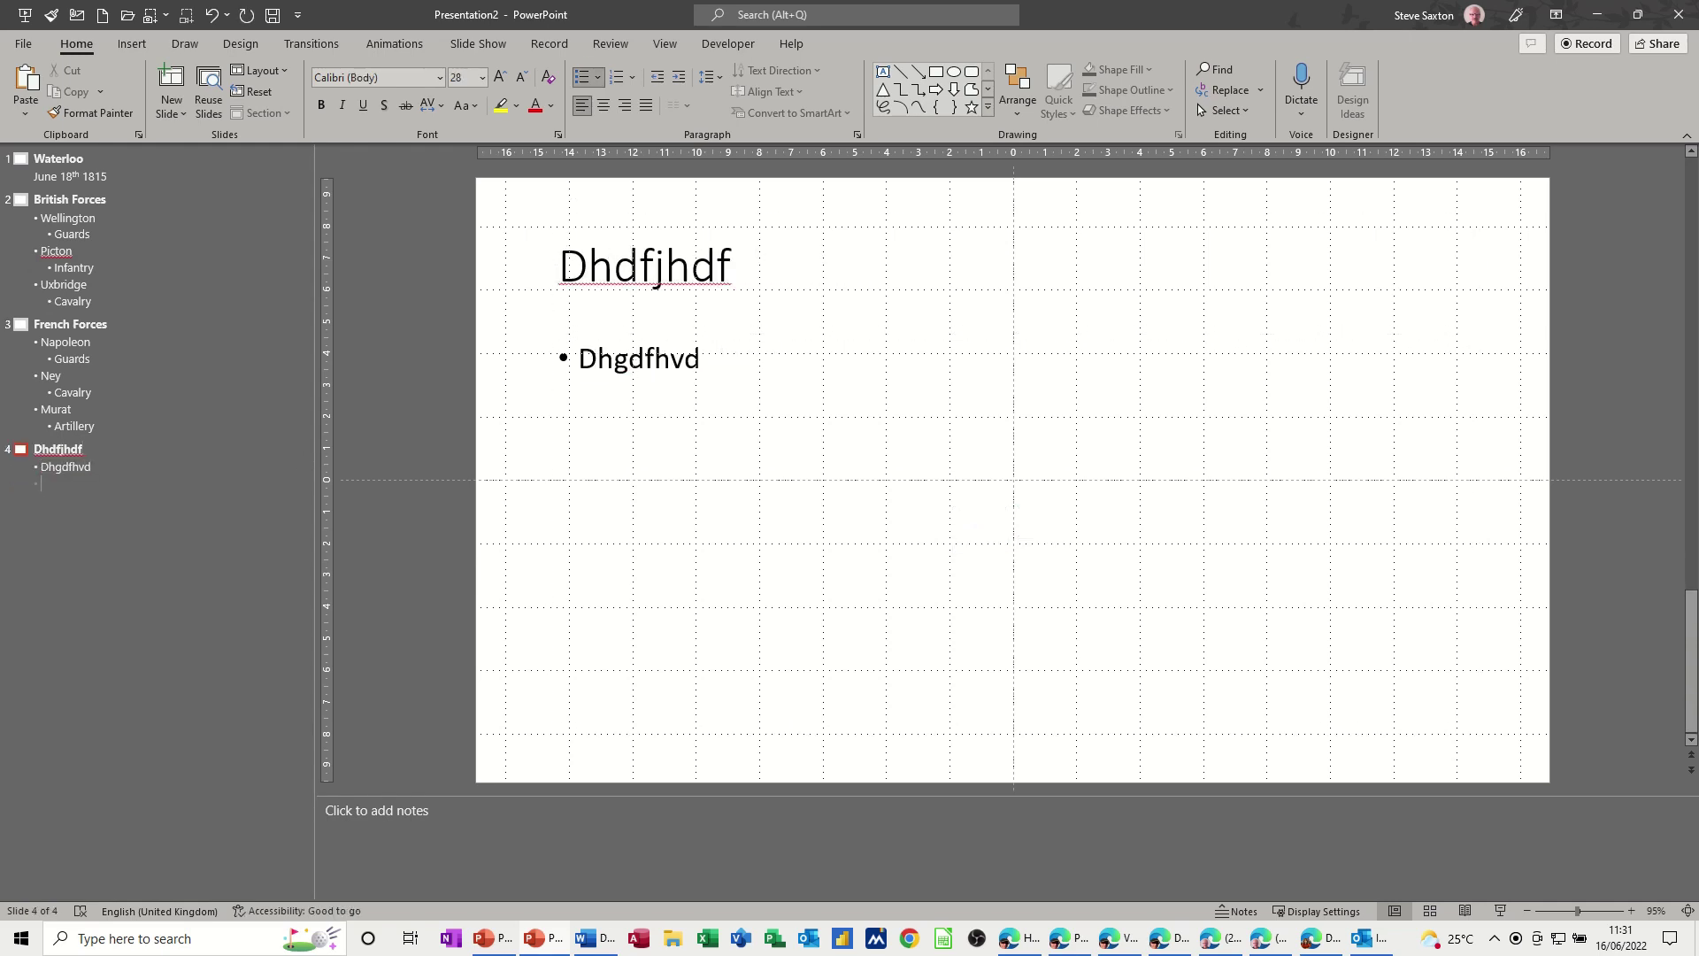
{"action": "key", "text": "Return"}
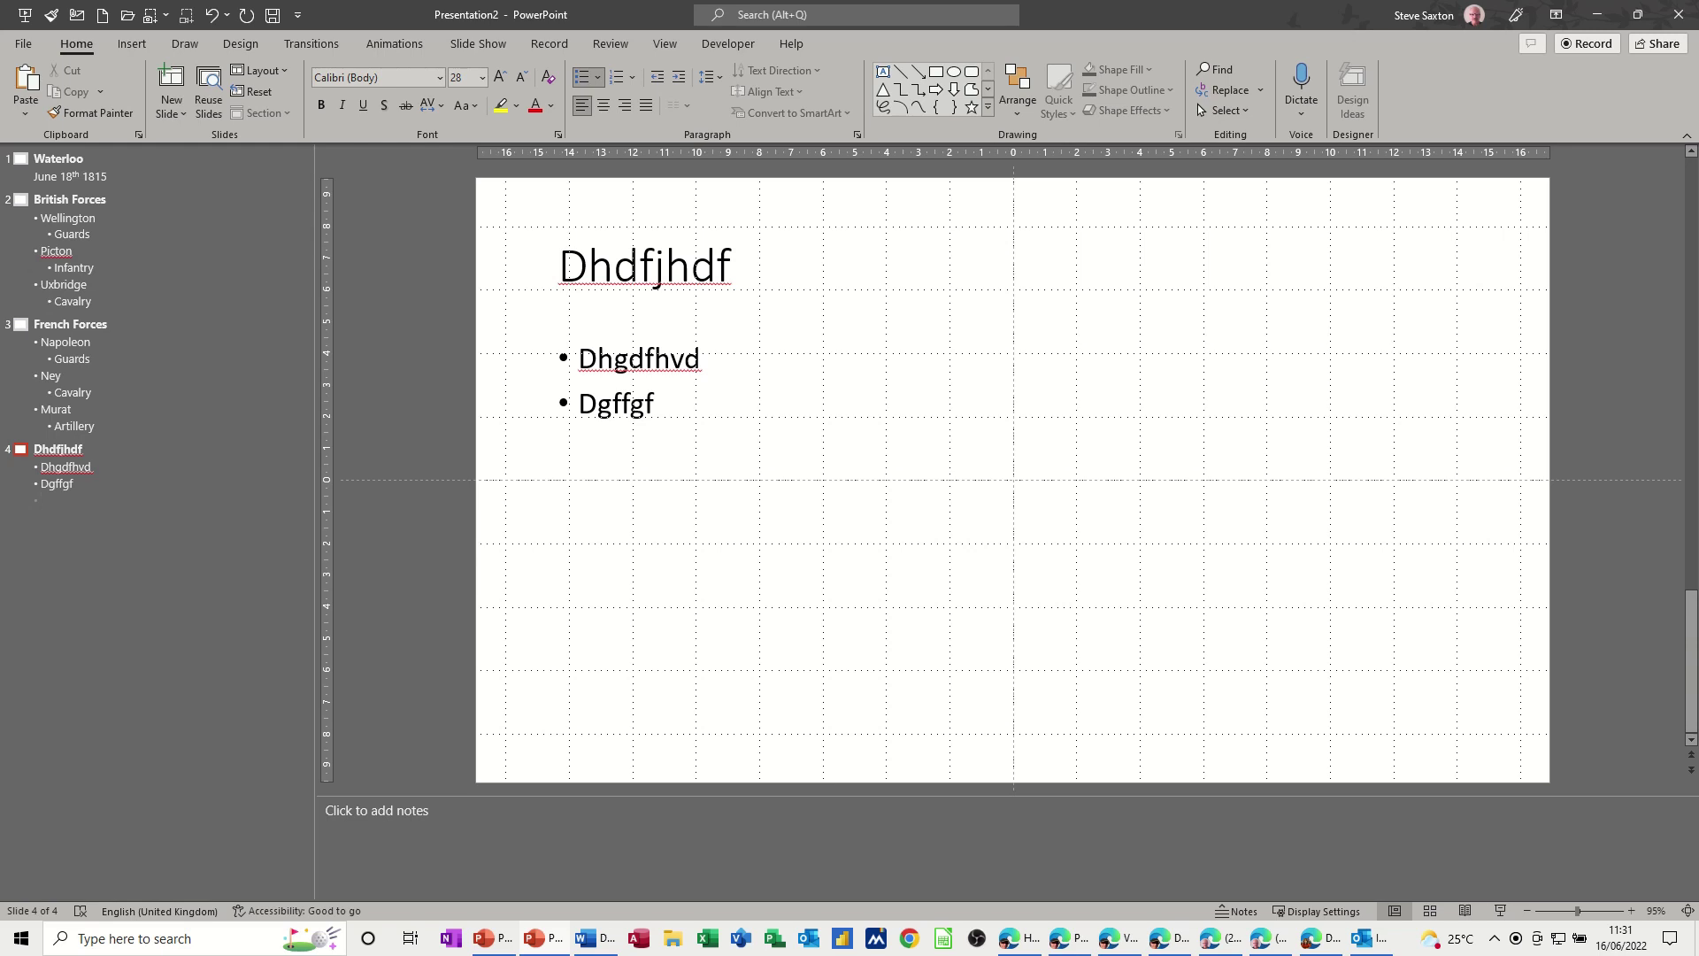
Step: Add sub-point 'hvdf', bullet 'dfjgvd', and practice slide 5 'dfdf'
{"action": "key", "text": "Tab"}
{"action": "type", "text": "hvdf"}
{"action": "key", "text": "Return"}
{"action": "key", "text": "shift+Tab"}
{"action": "type", "text": "dfjgvd"}
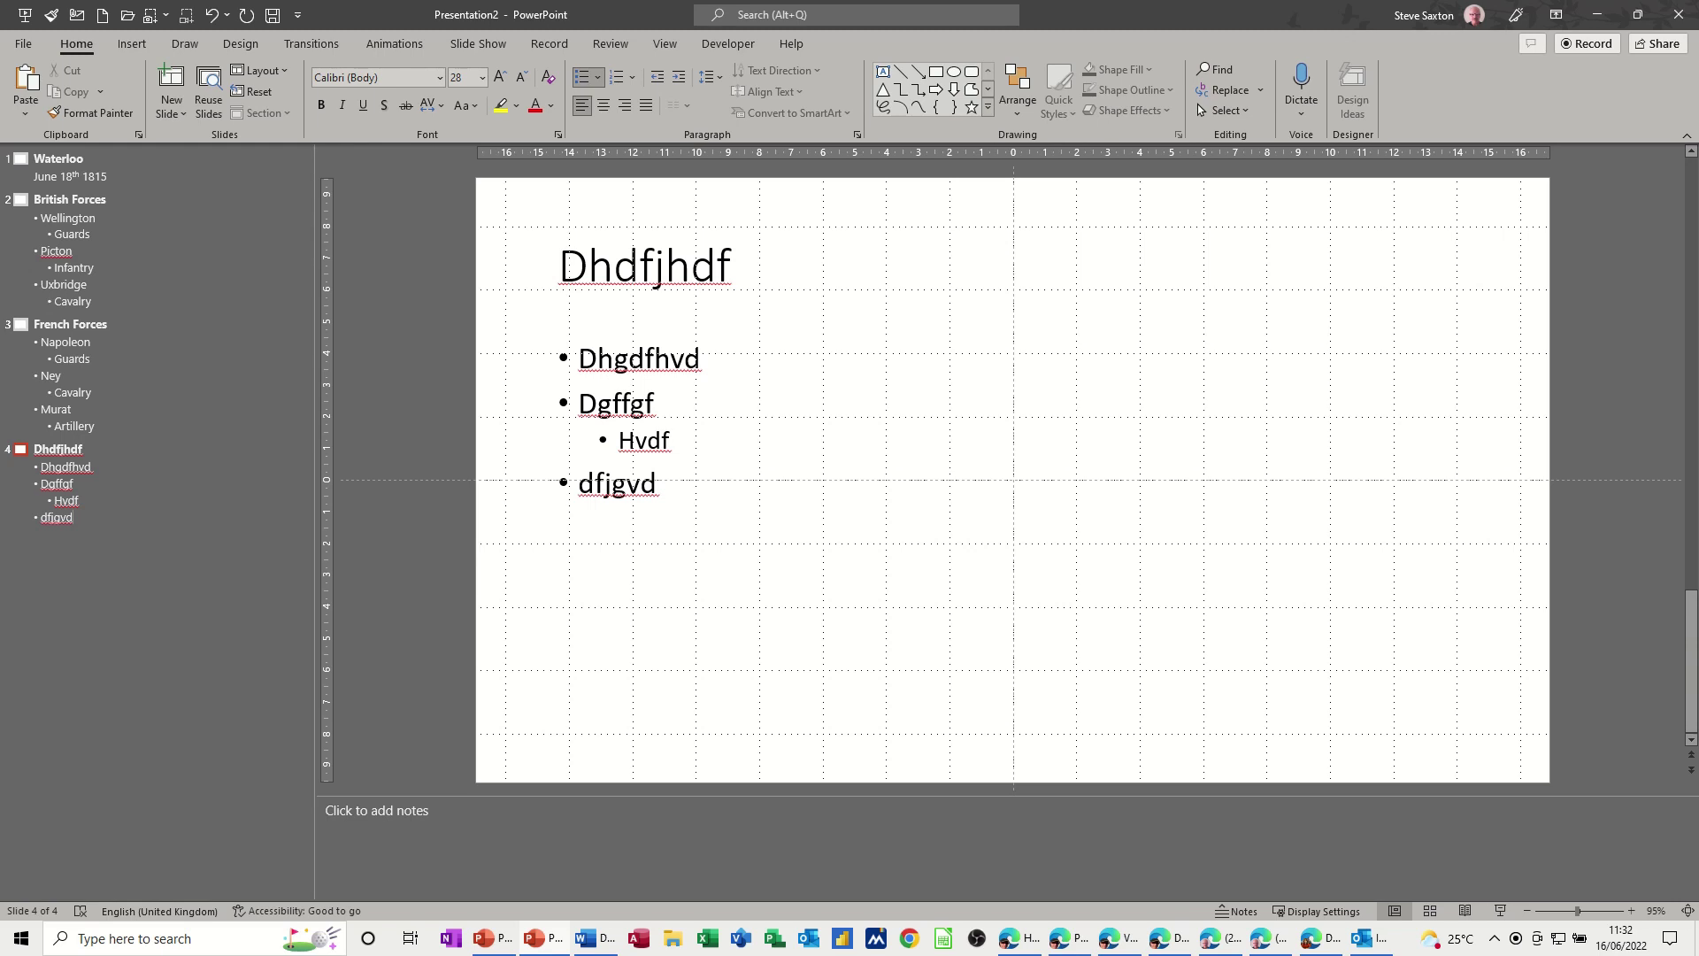
{"action": "key", "text": "Return"}
{"action": "key", "text": "shift+Tab"}
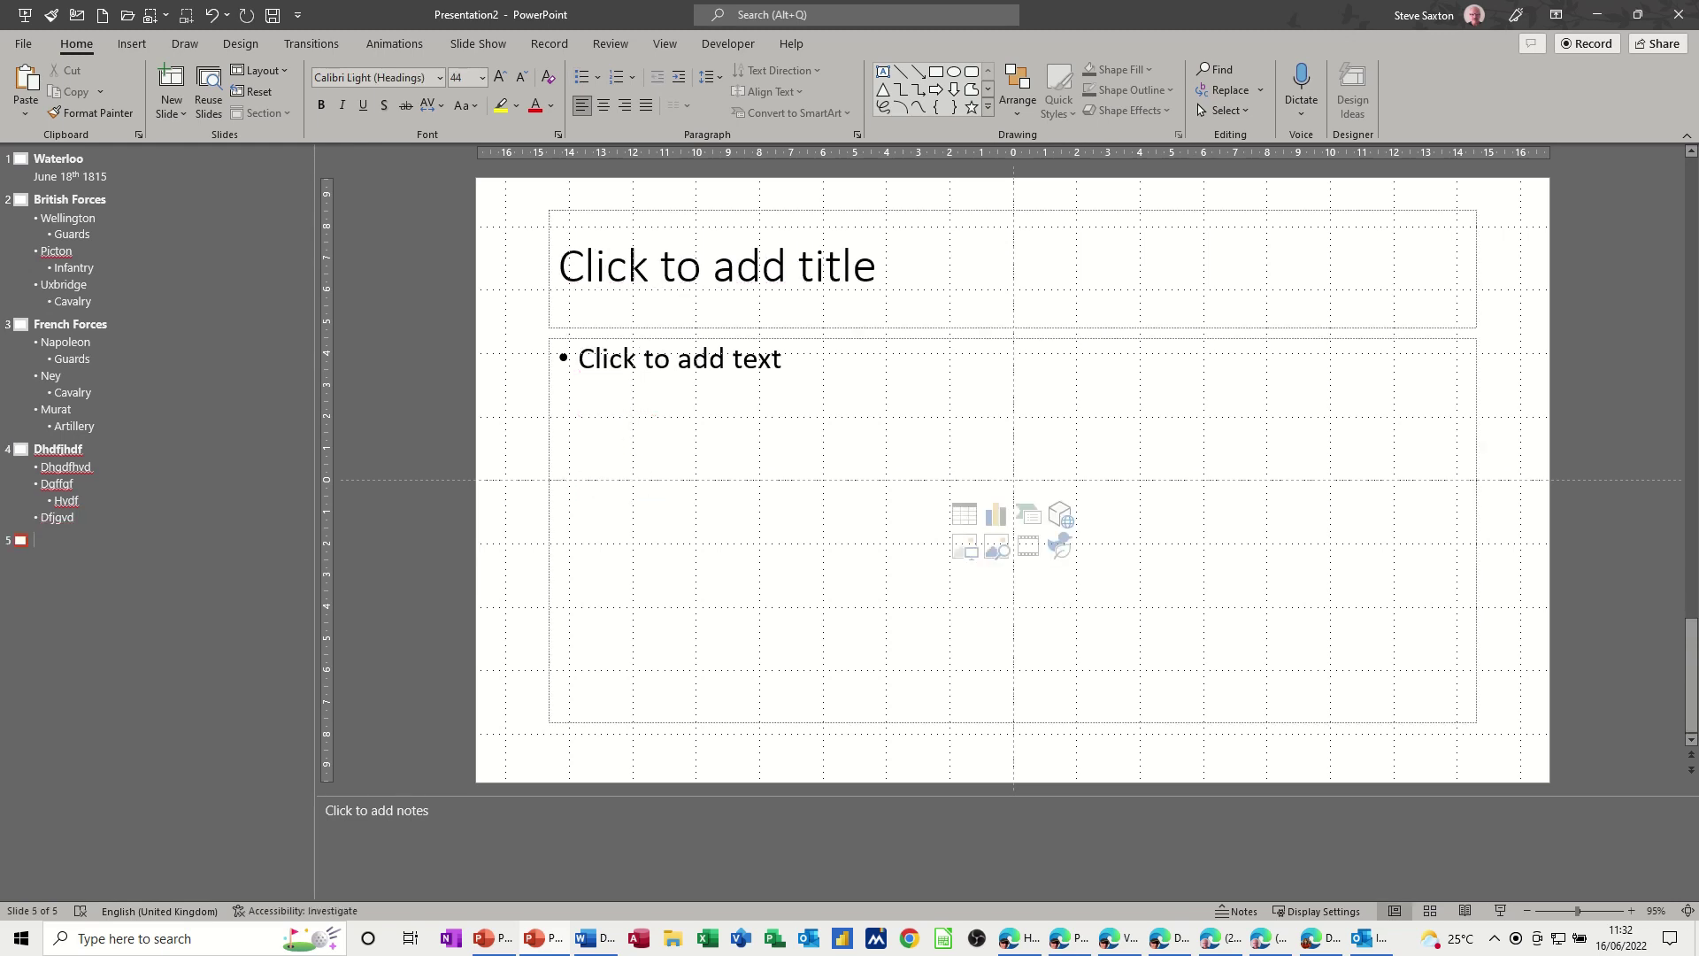
{"action": "type", "text": "dfdf"}
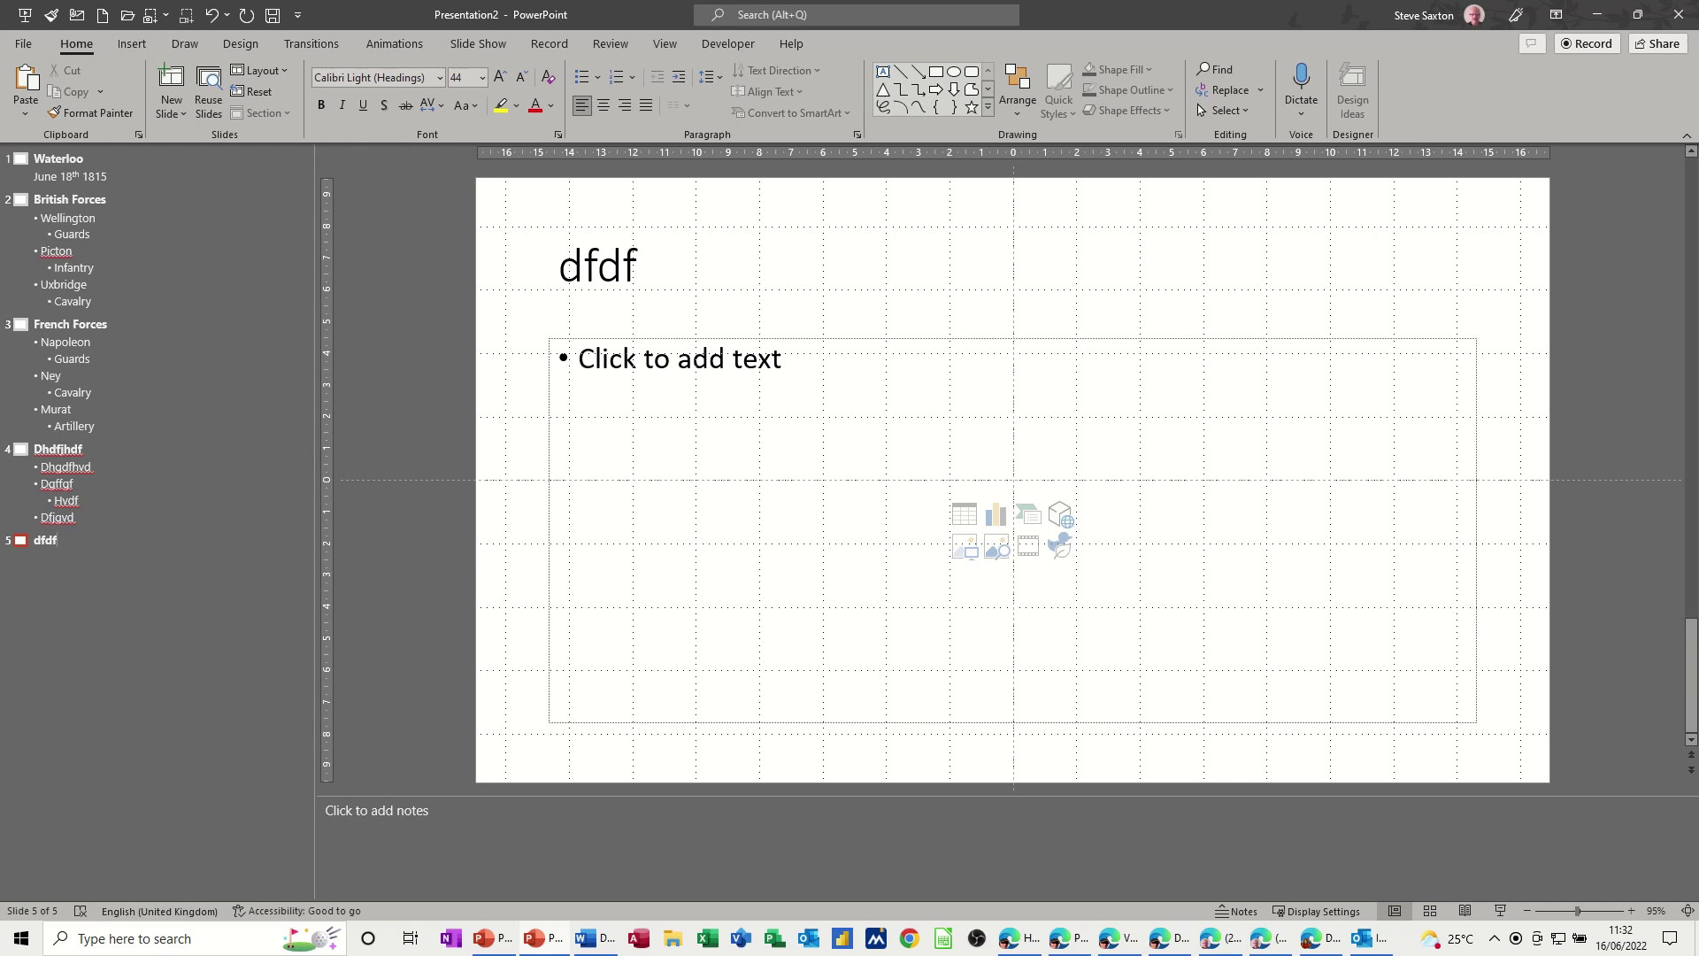
Step: Delete both practice slides, narrow the outline pane, and bring up Save As with F12
{"action": "left_click", "coordinate": [21, 450]}
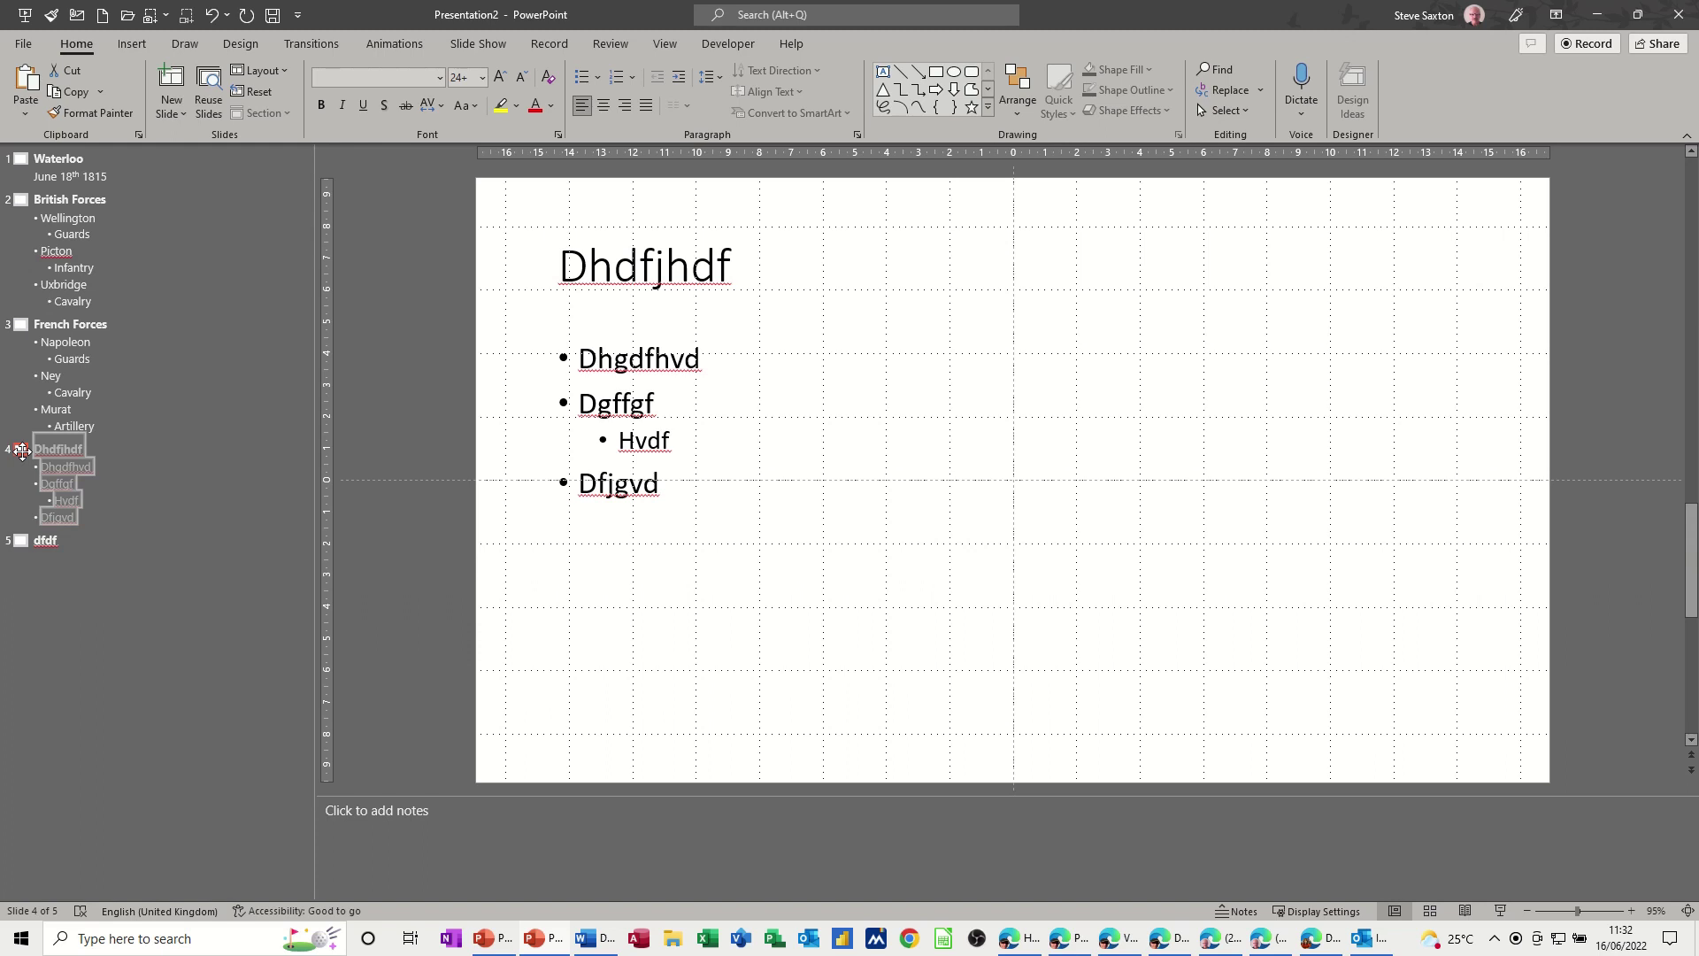
{"action": "key", "text": "Delete"}
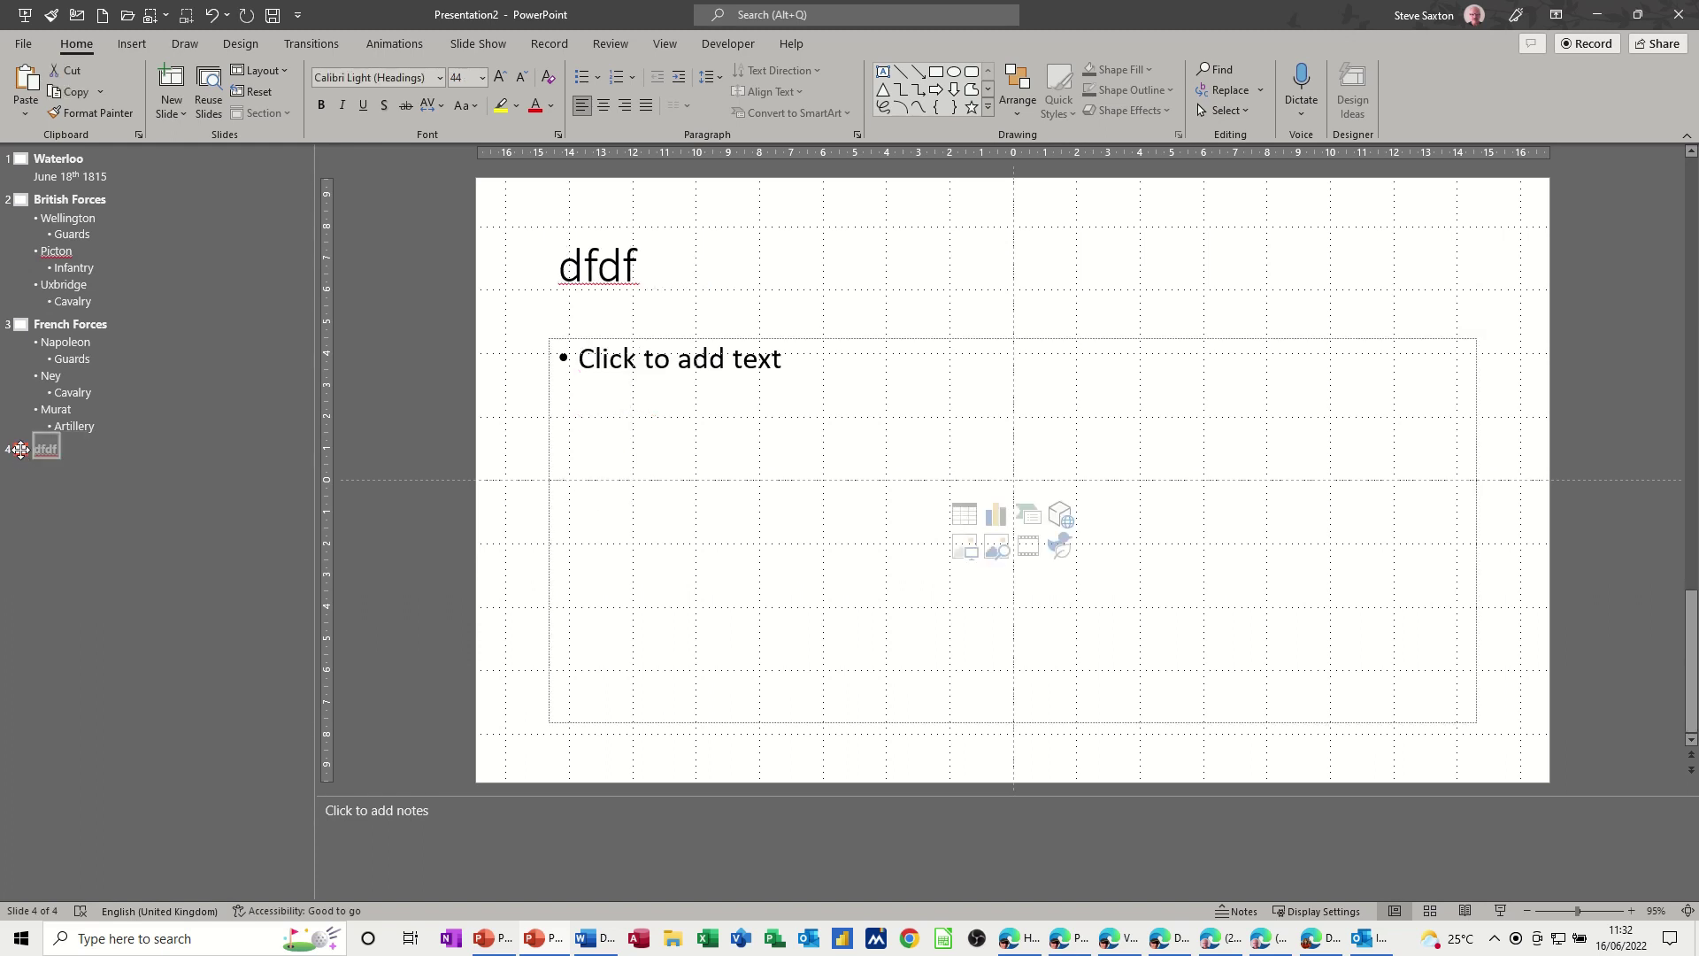
{"action": "key", "text": "Delete"}
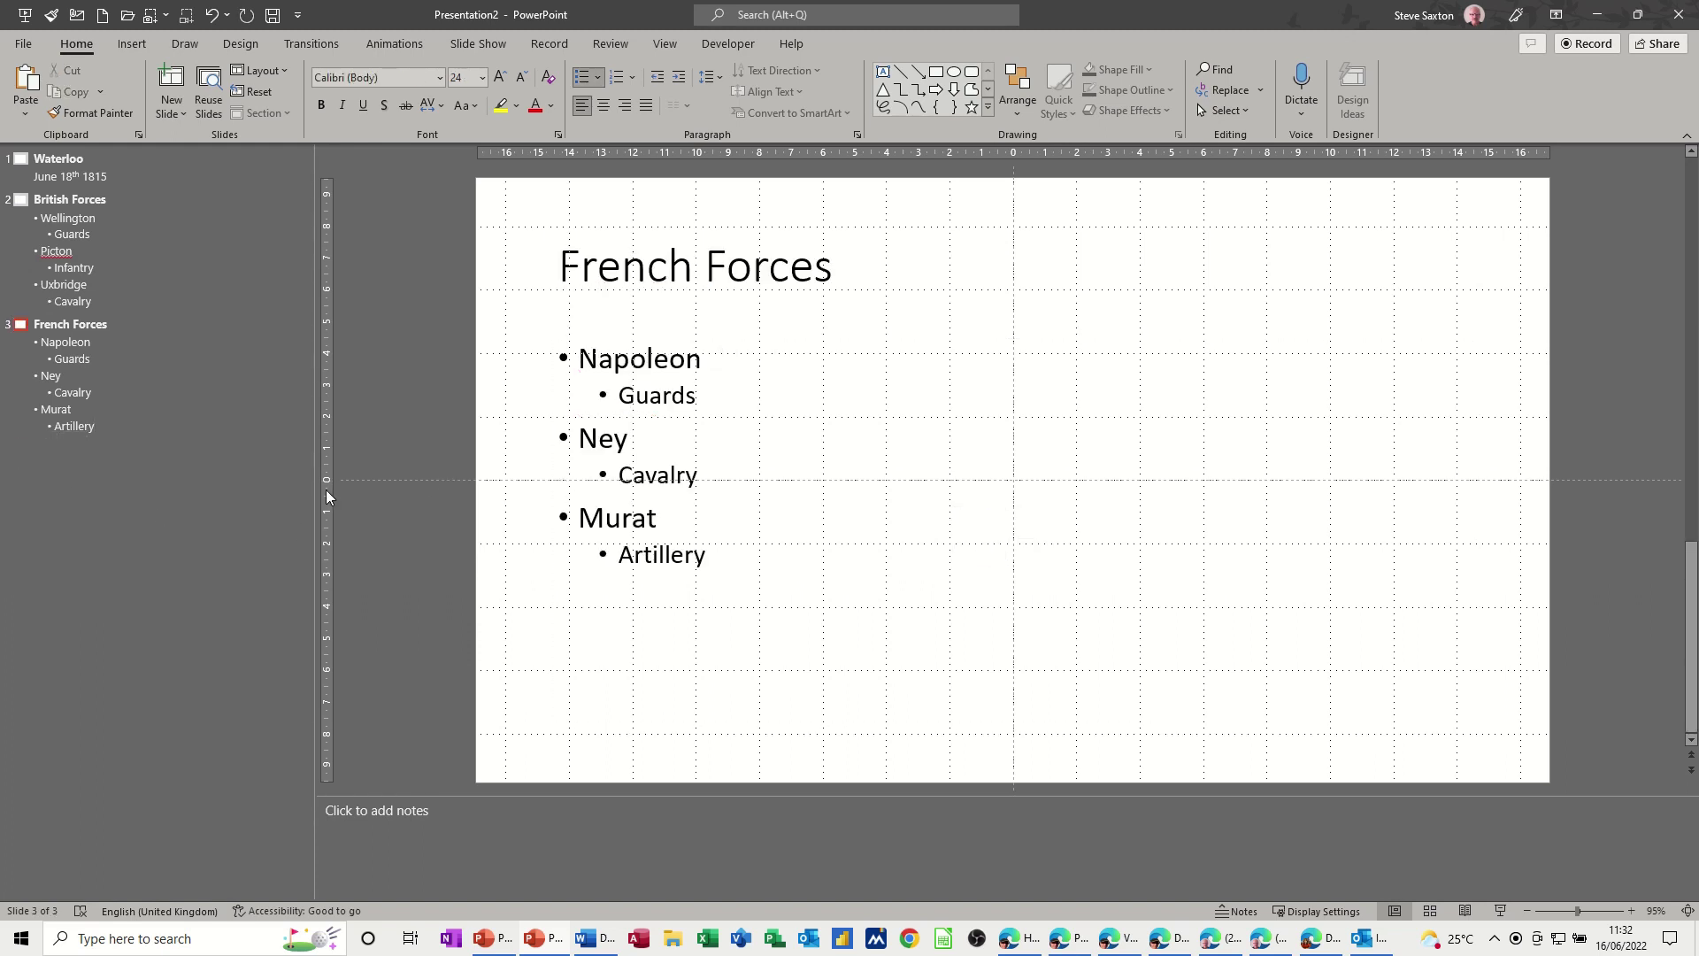
{"action": "left_click_drag", "start_coordinate": [317, 494], "coordinate": [197, 483]}
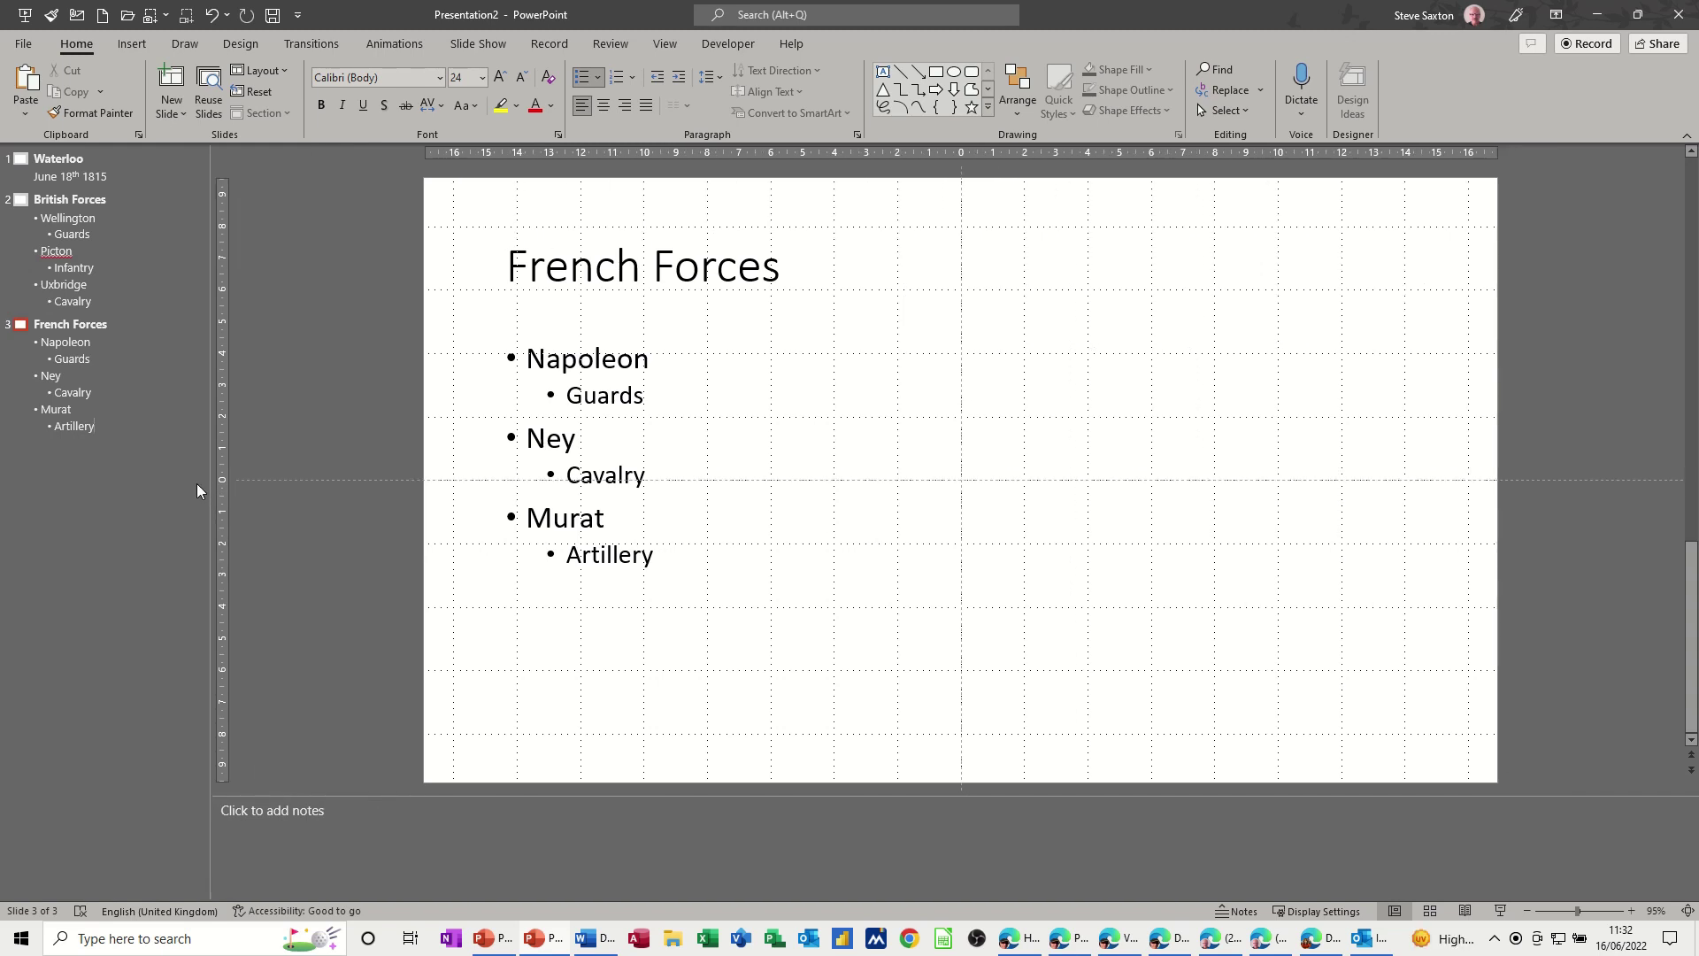
{"action": "key", "text": "F12"}
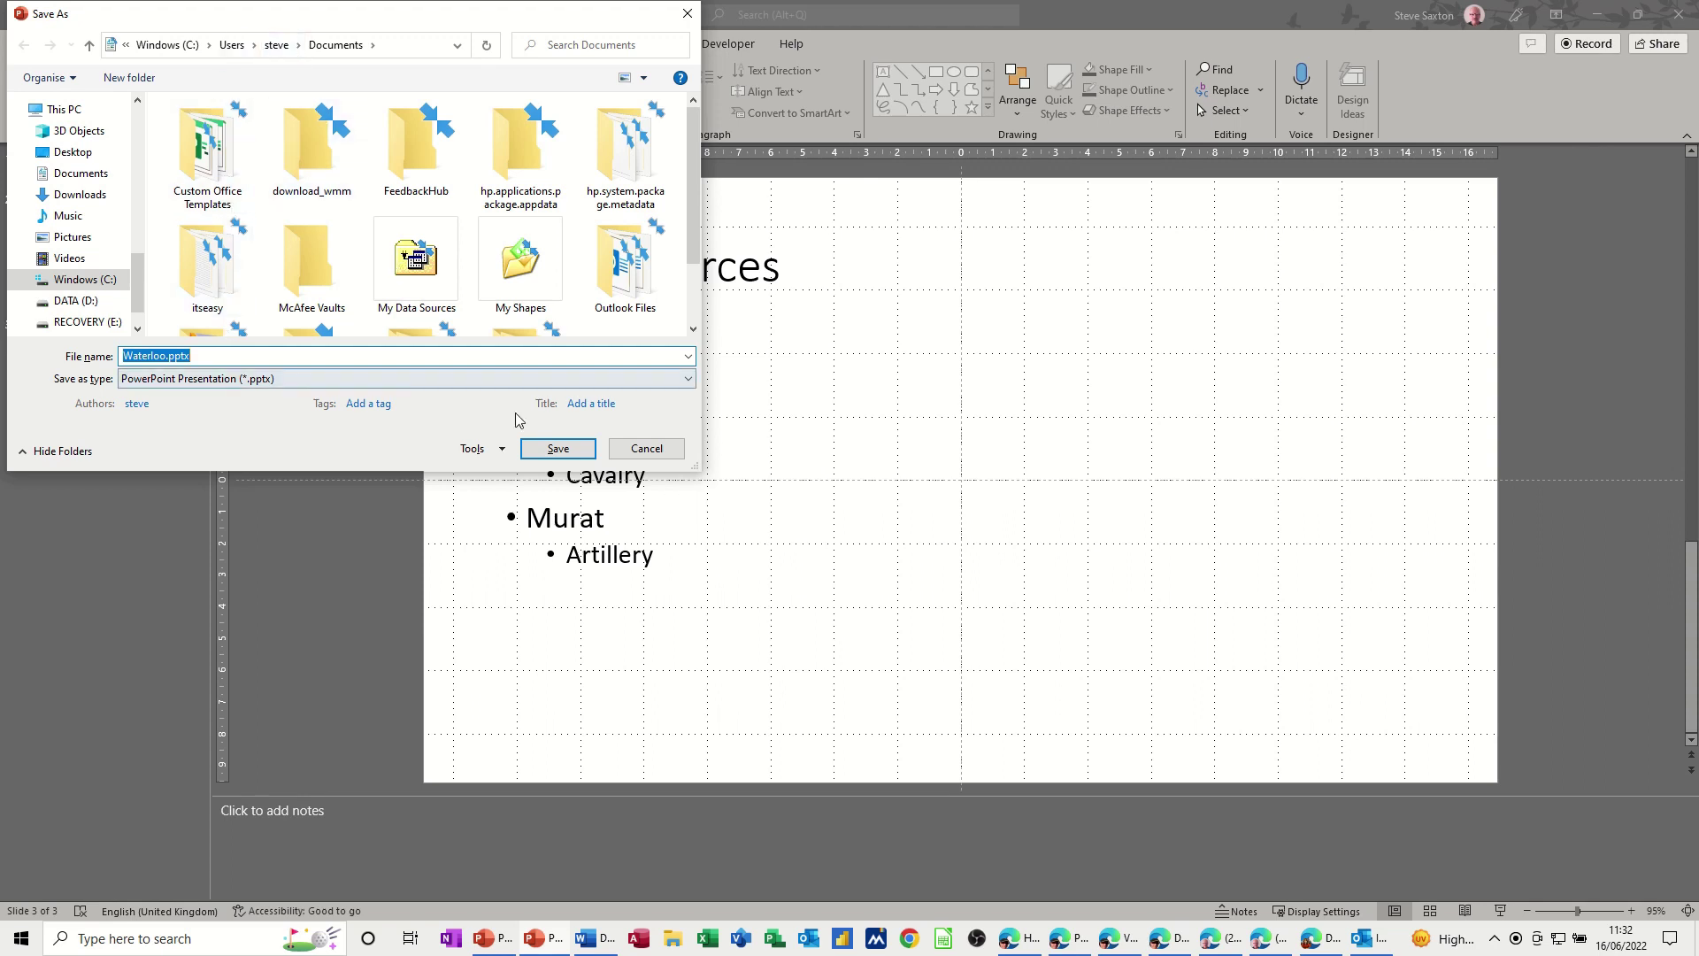
Step: Confirm saving as Waterloo.pptx on this PC, then switch back to Normal view
{"action": "left_click", "coordinate": [542, 447]}
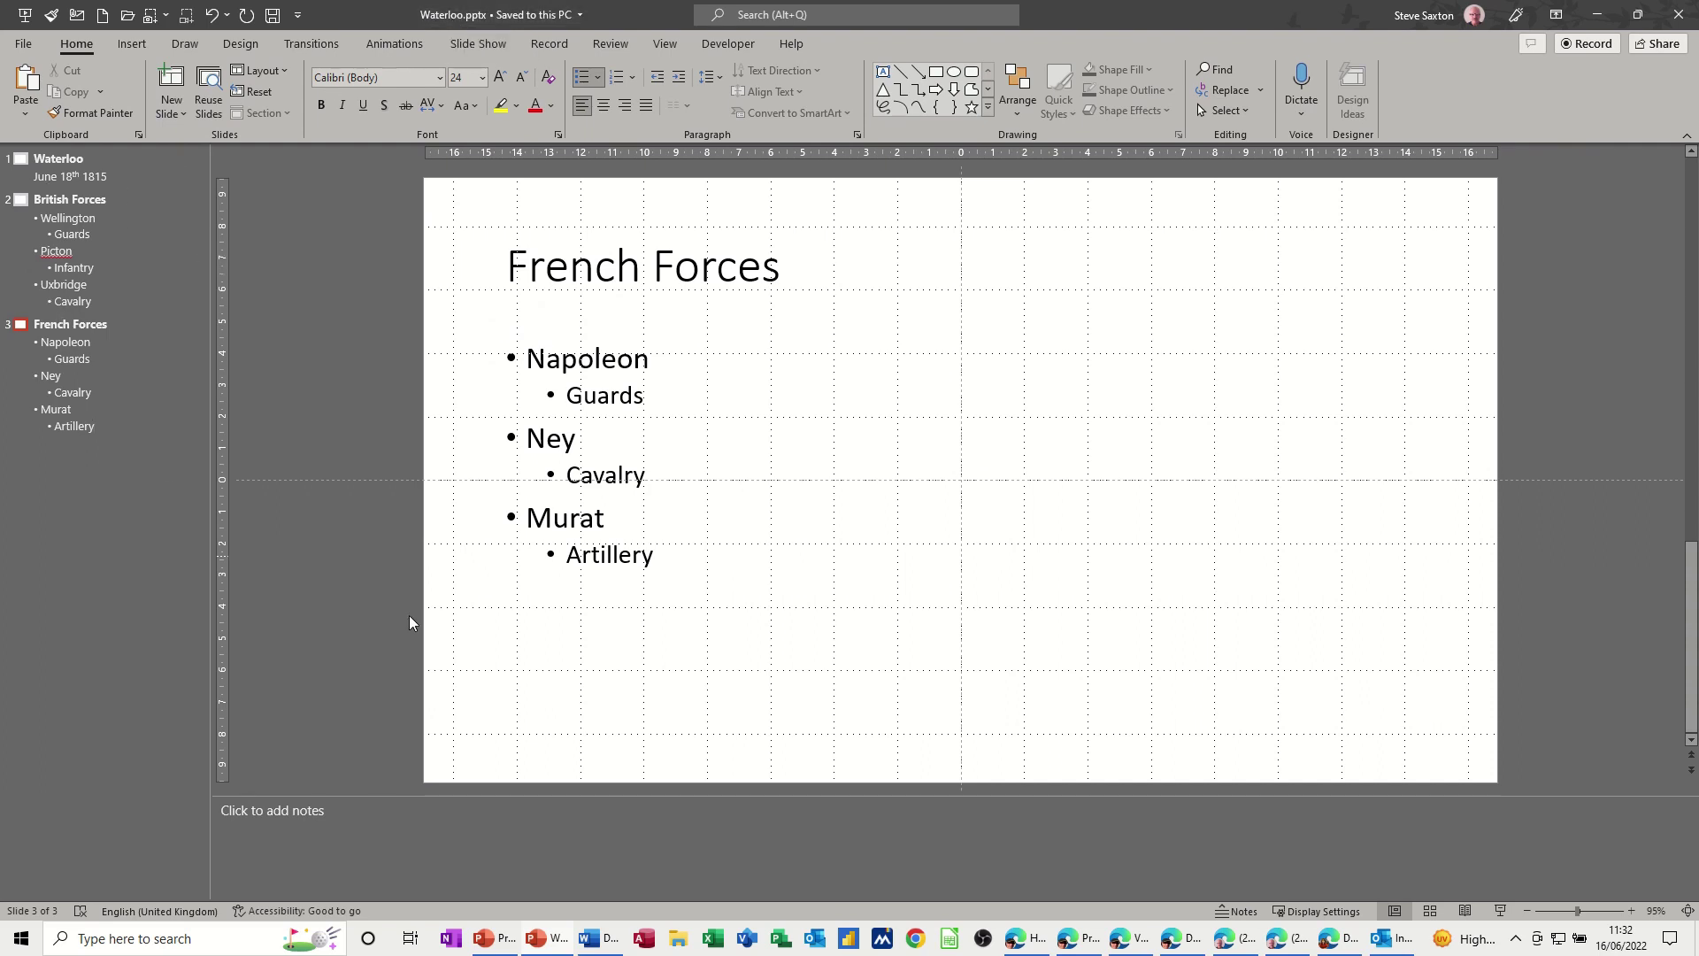
{"action": "left_click", "coordinate": [1395, 911]}
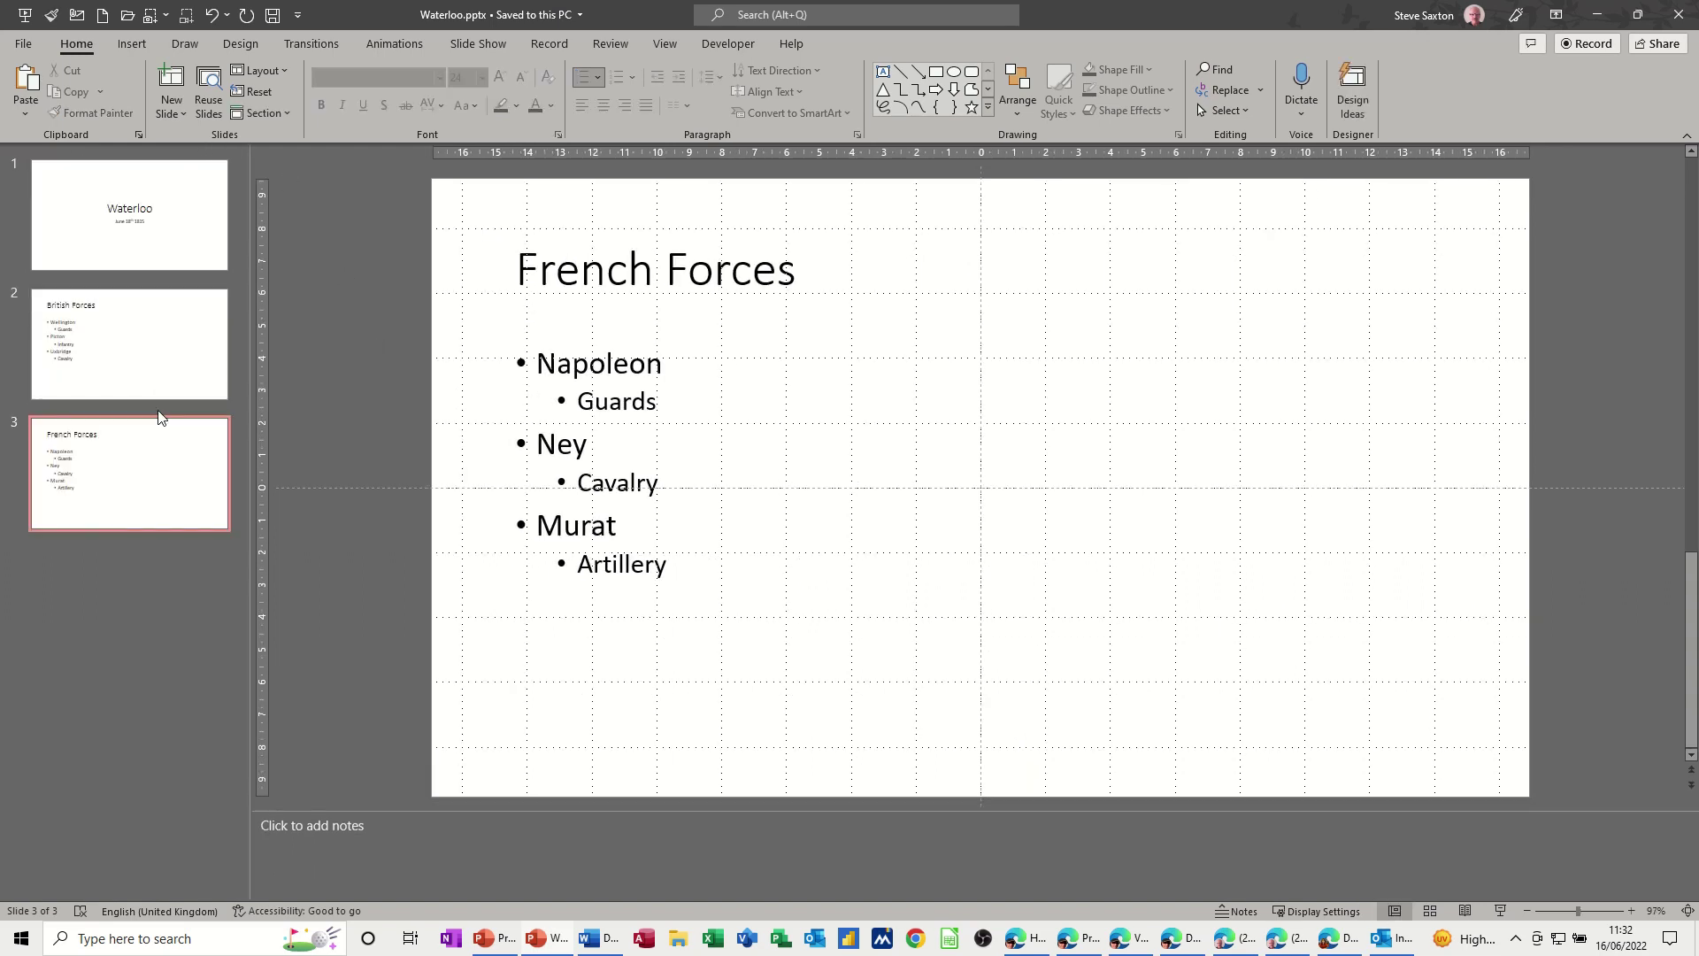
Step: Lay out the three slides in Slide Sorter, then play the show in Reading View from the title slide
{"action": "left_click", "coordinate": [1429, 910]}
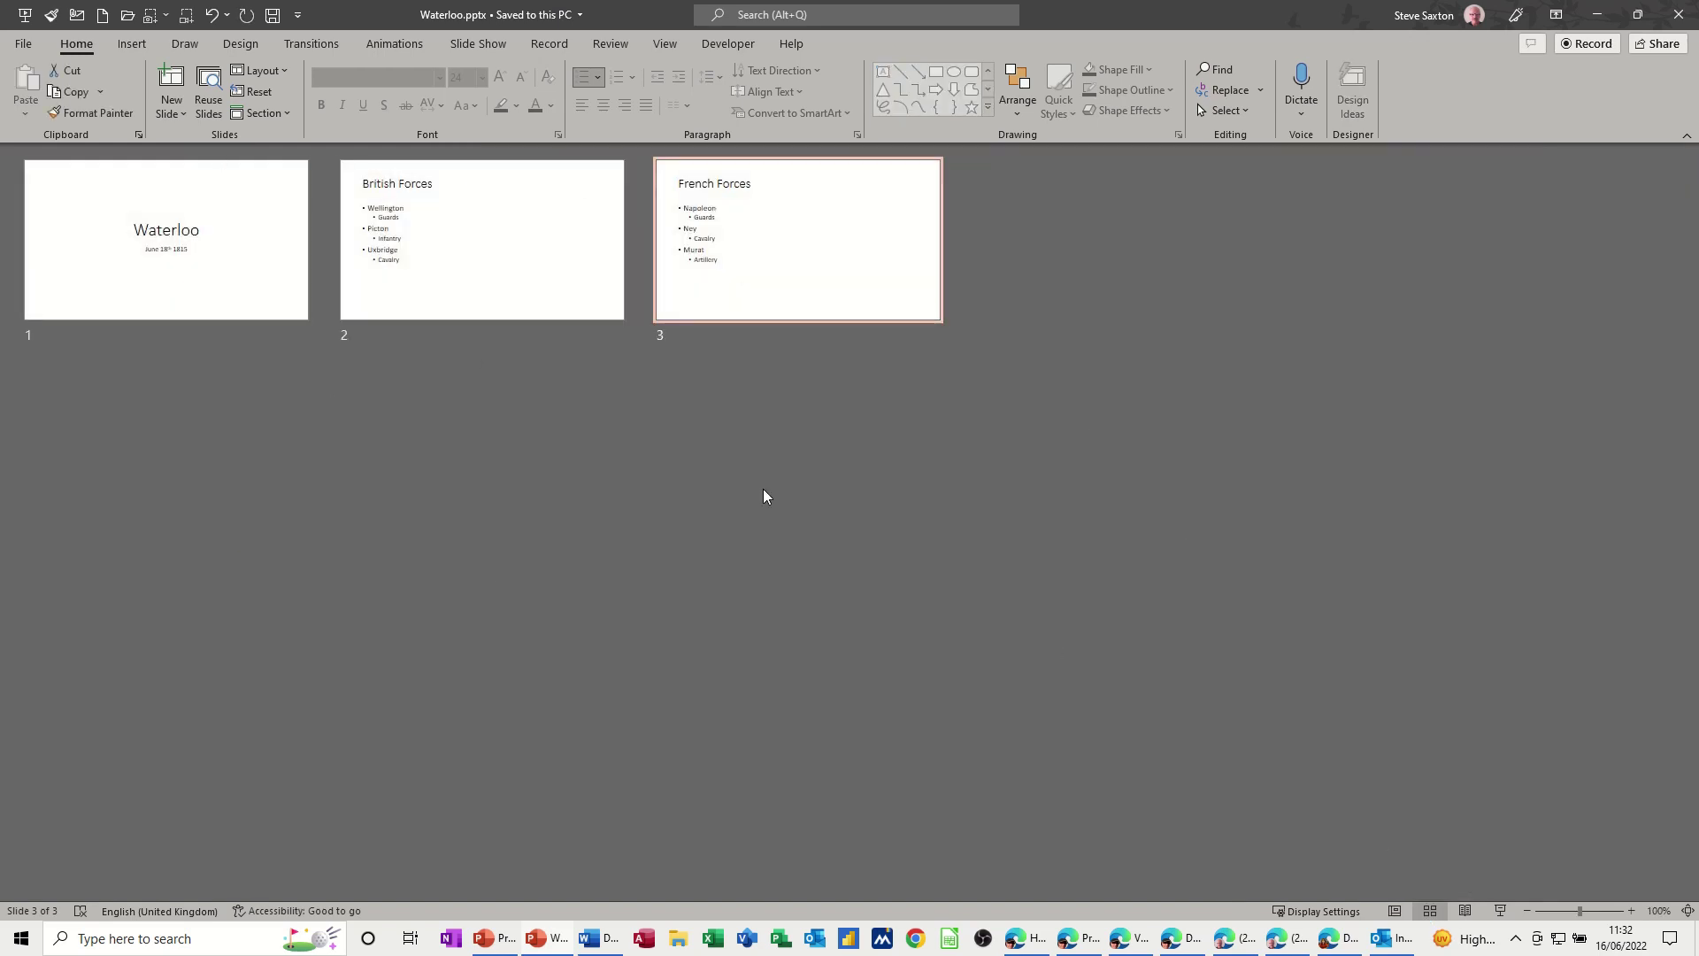
{"action": "mouse_move", "coordinate": [808, 296]}
{"action": "left_mouse_down"}
{"action": "mouse_move", "coordinate": [464, 285]}
{"action": "mouse_move", "coordinate": [848, 296]}
{"action": "mouse_move", "coordinate": [832, 300]}
{"action": "left_mouse_up"}
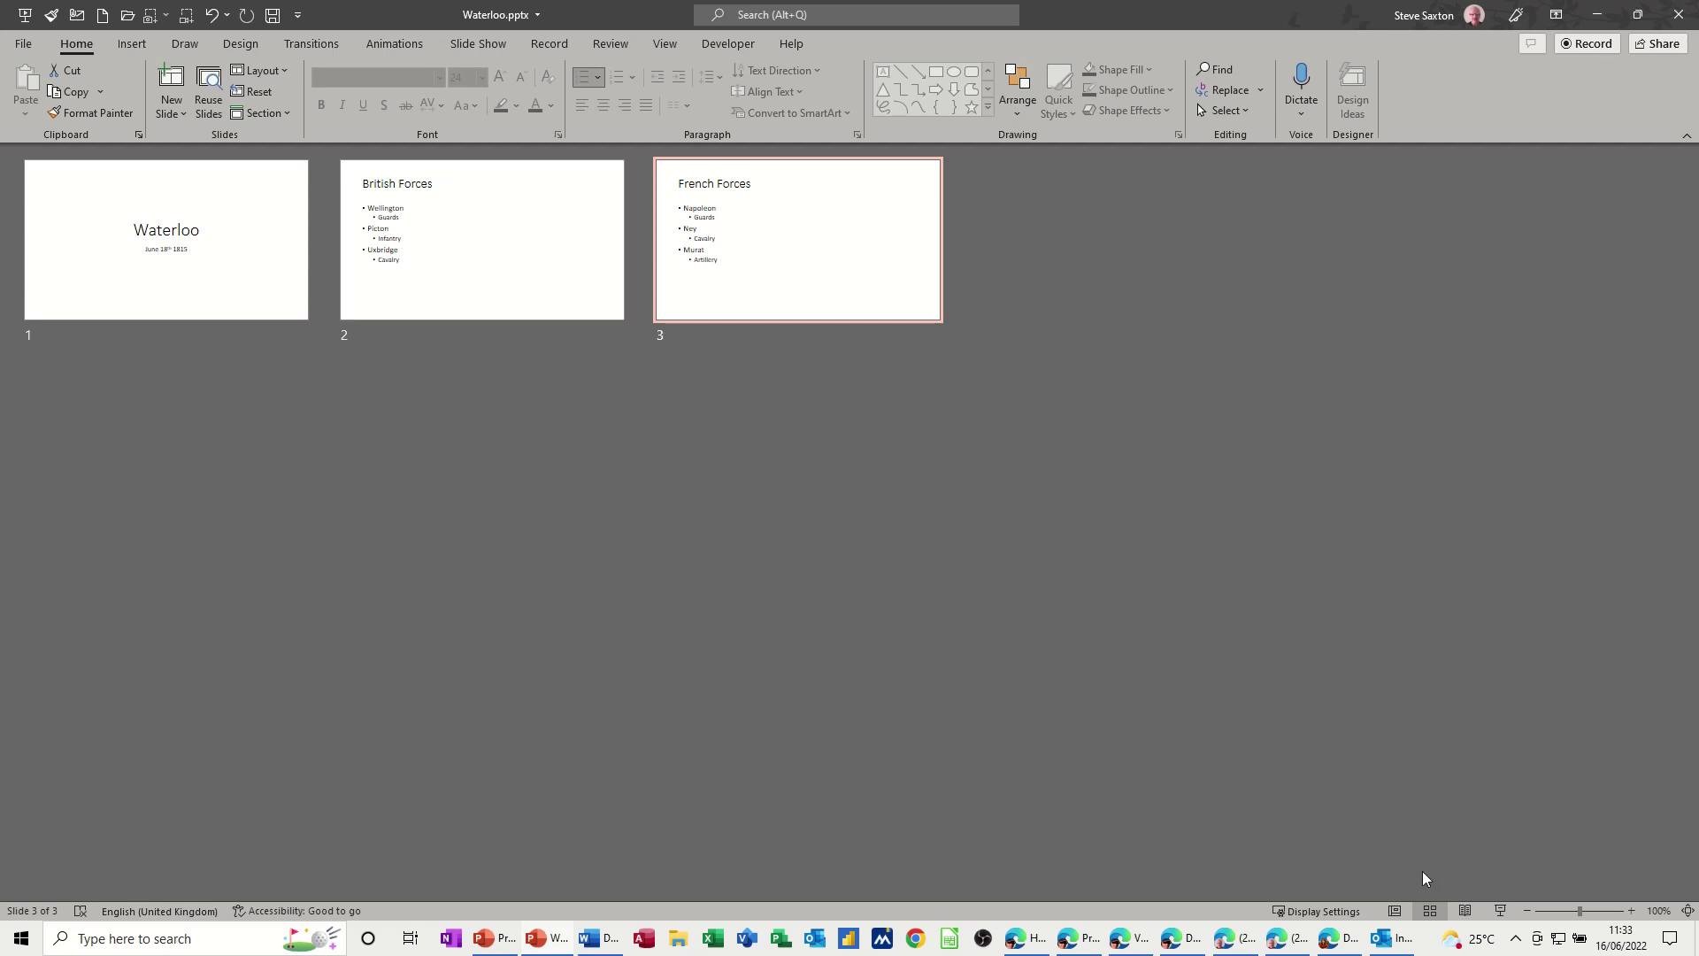
{"action": "left_click", "coordinate": [1465, 911]}
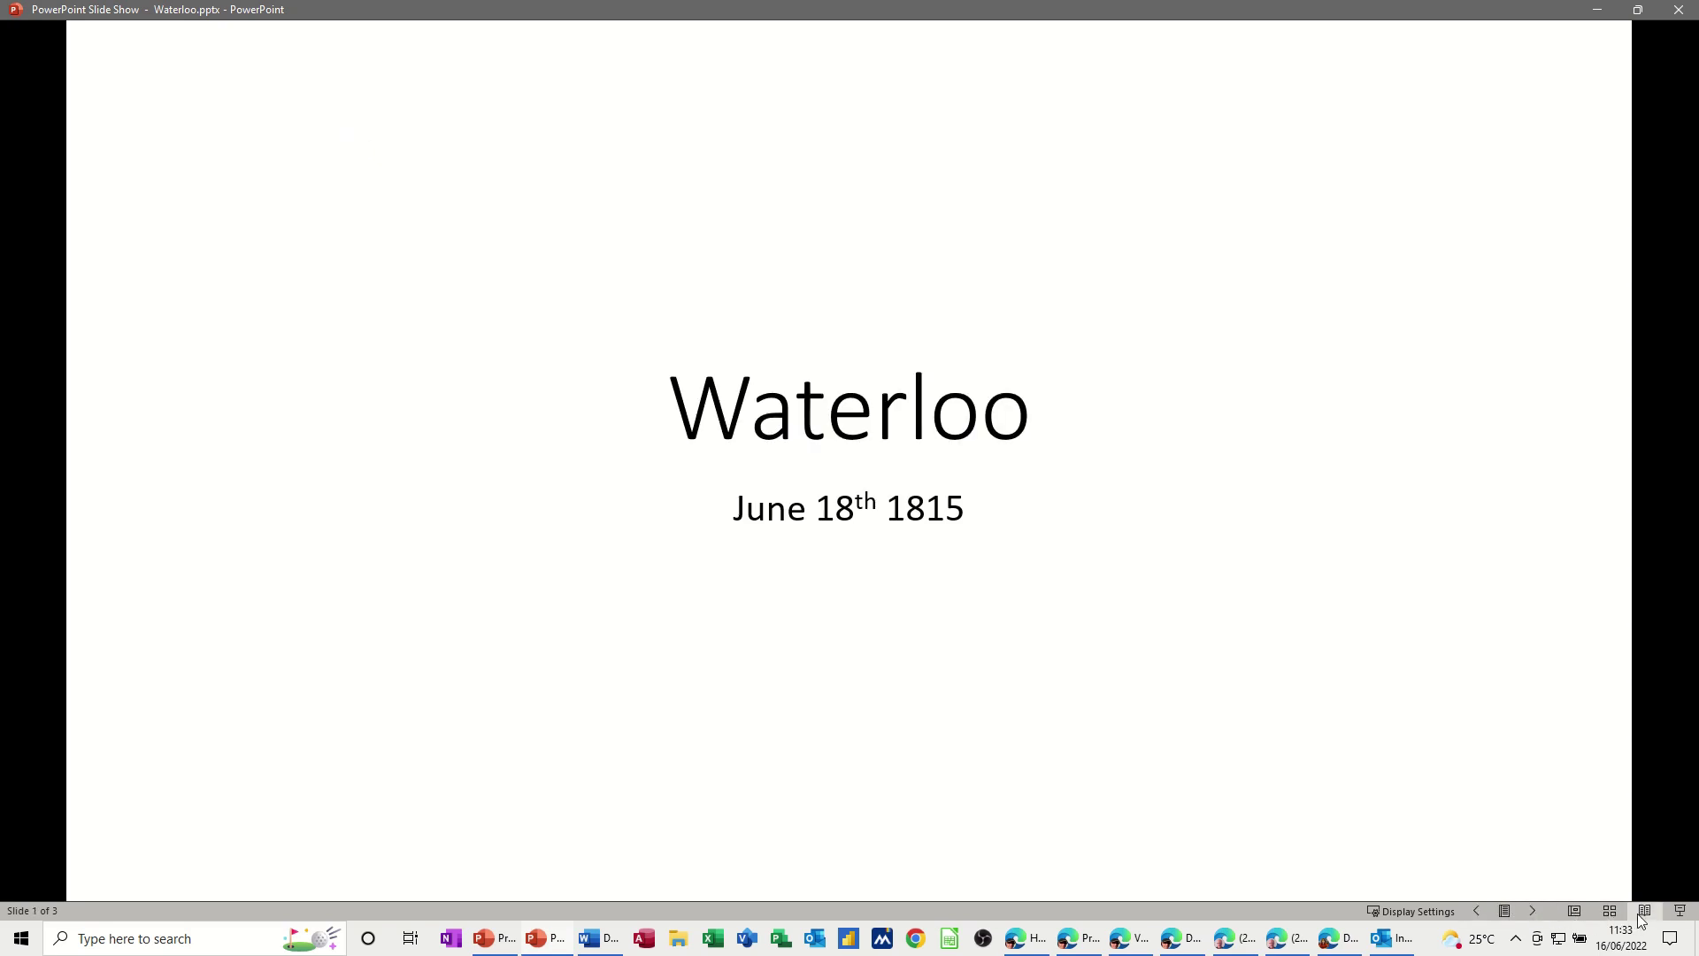
Step: Exit Reading View to the slide overview and reopen the Waterloo title slide for editing
{"action": "left_click", "coordinate": [1679, 913]}
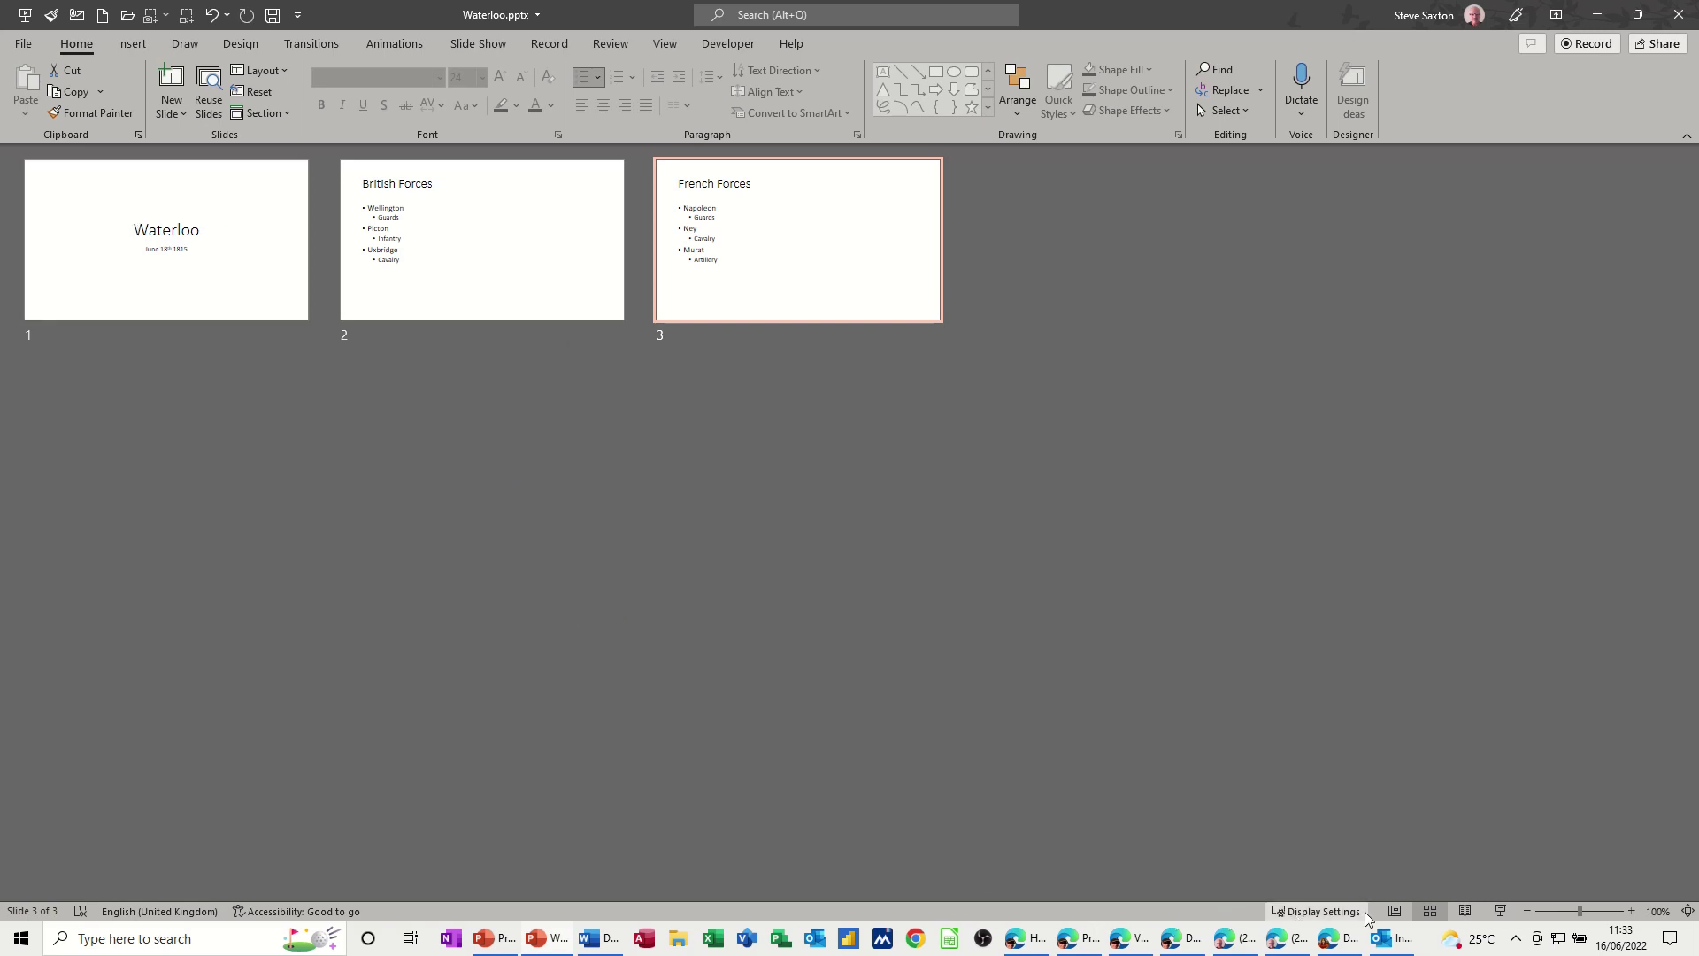
{"action": "double_click", "coordinate": [160, 247]}
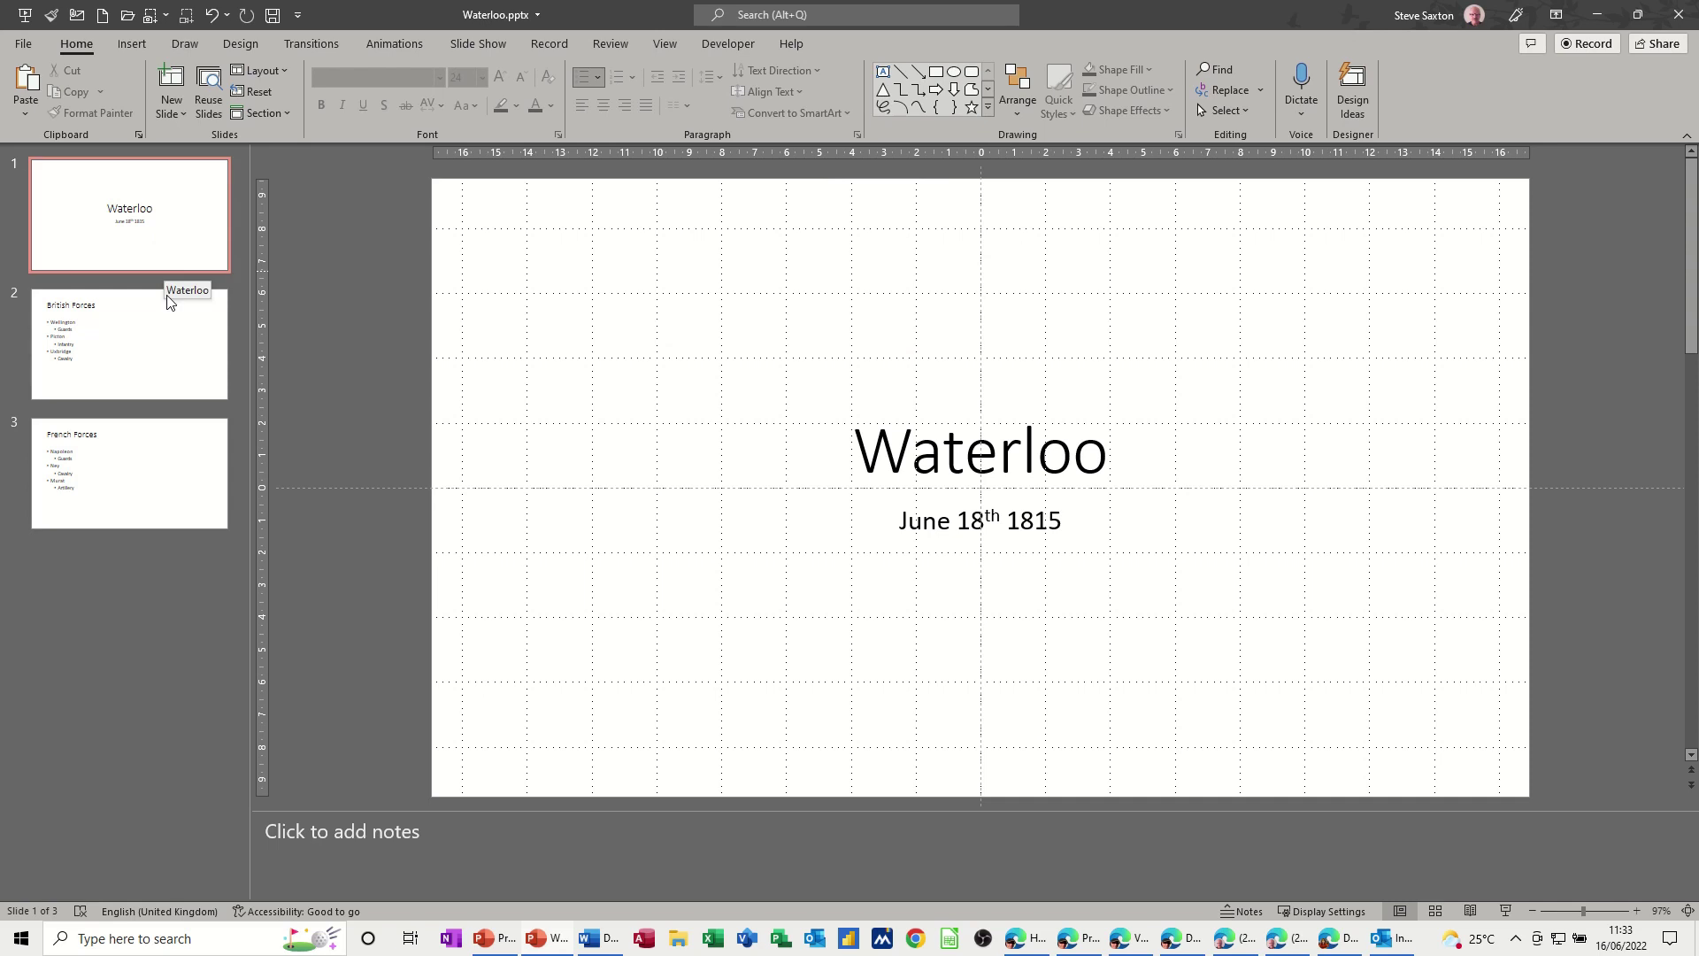
{"action": "left_click", "coordinate": [1692, 215]}
{"action": "left_click_drag", "start_coordinate": [1691, 216], "coordinate": [1692, 341]}
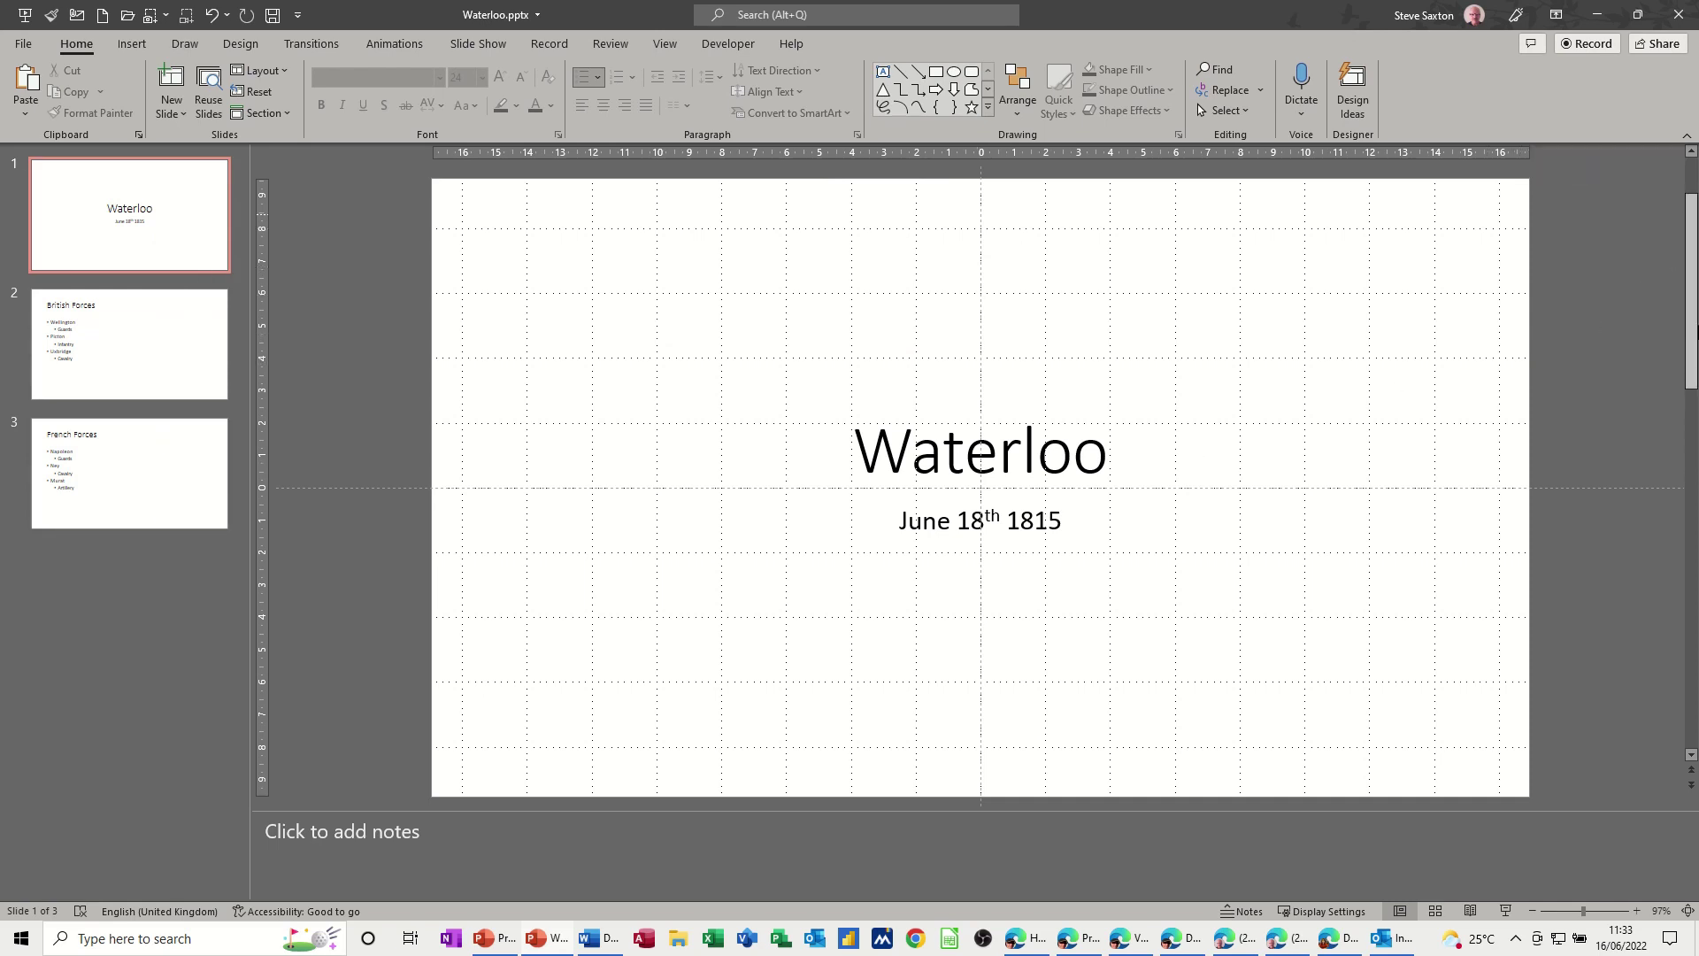
{"action": "left_click", "coordinate": [1691, 755]}
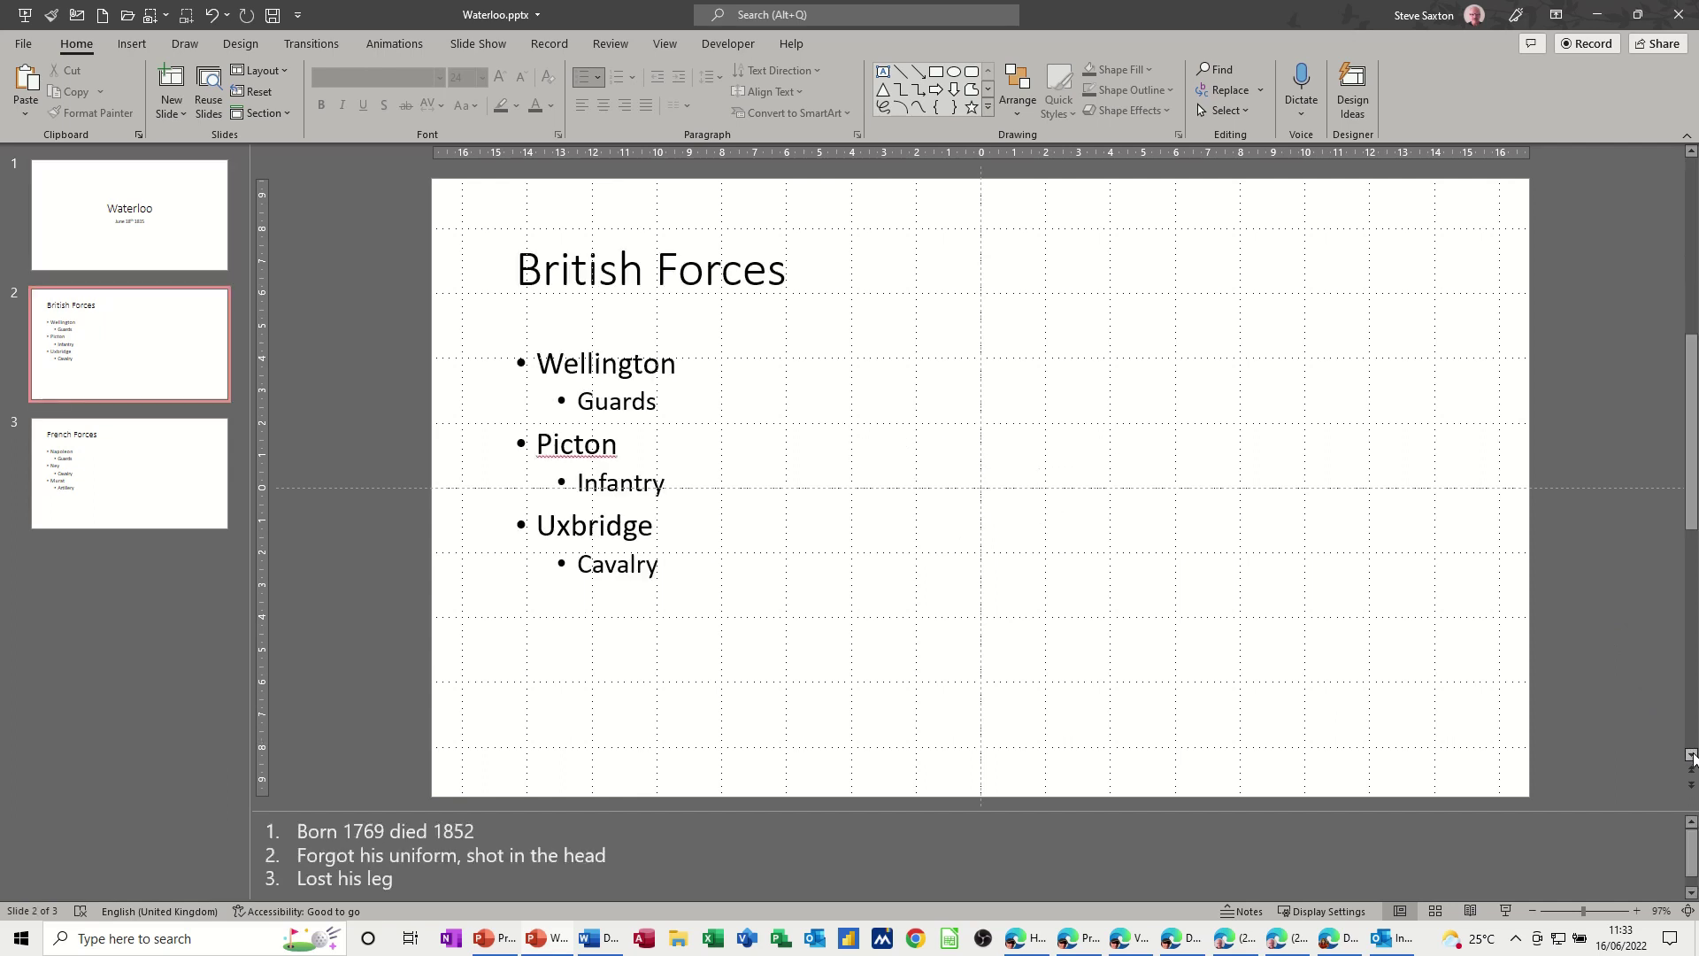
{"action": "left_click", "coordinate": [1691, 755]}
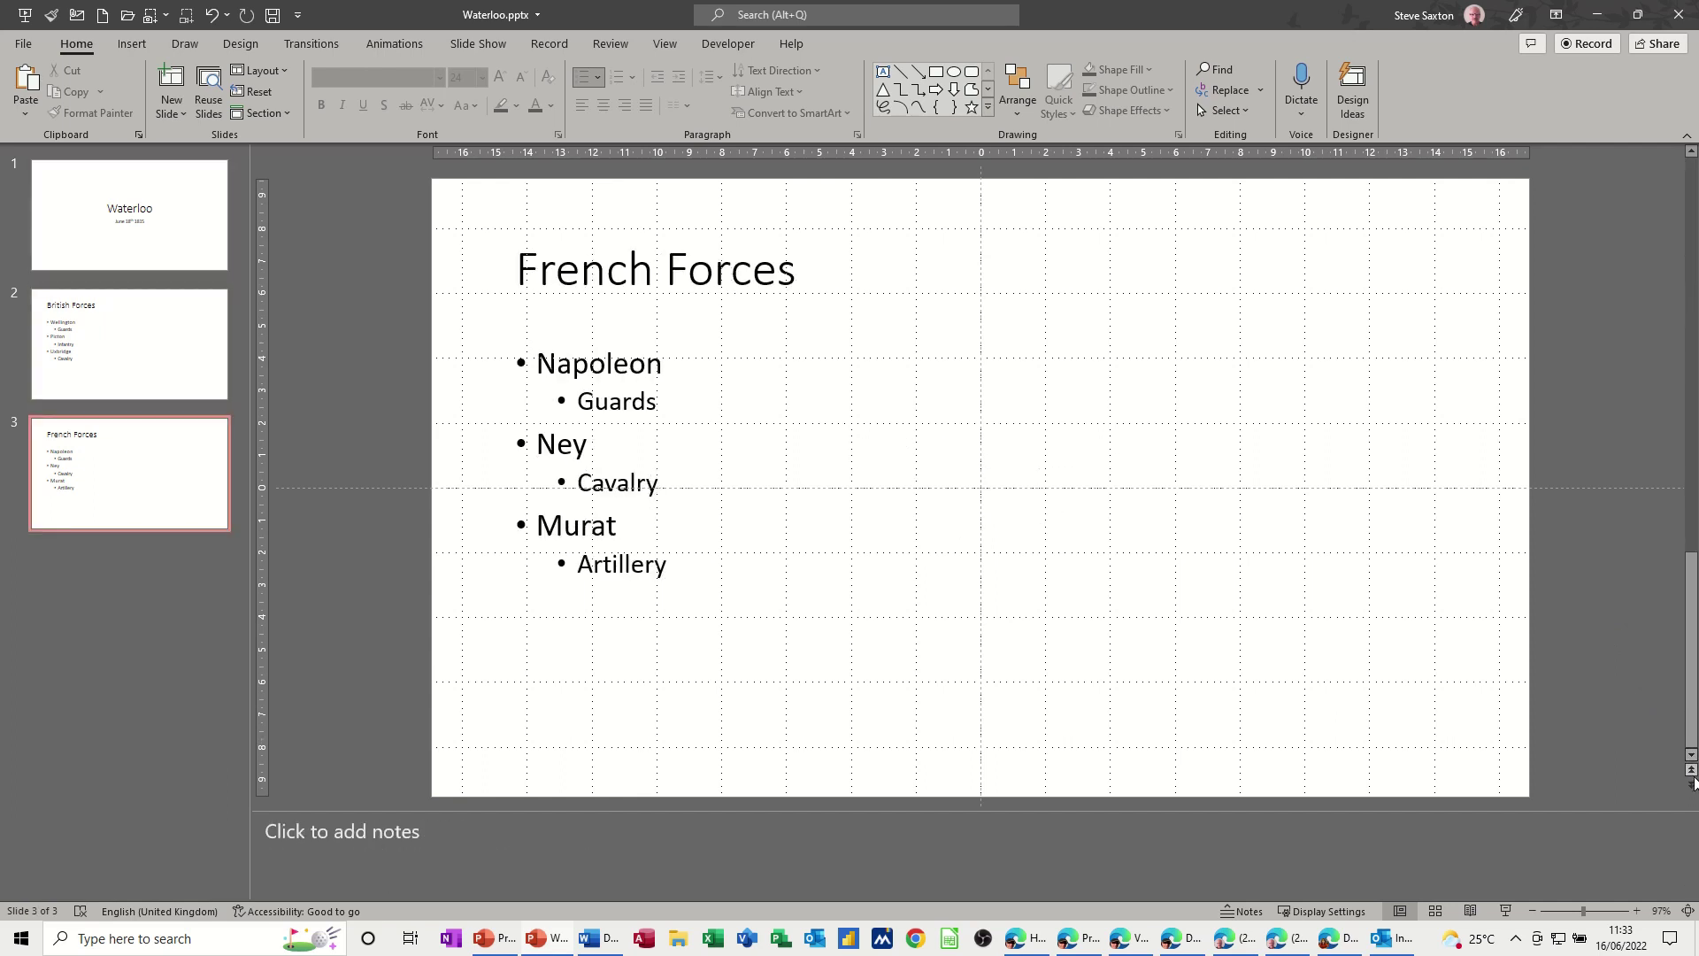
{"action": "left_click", "coordinate": [1691, 772]}
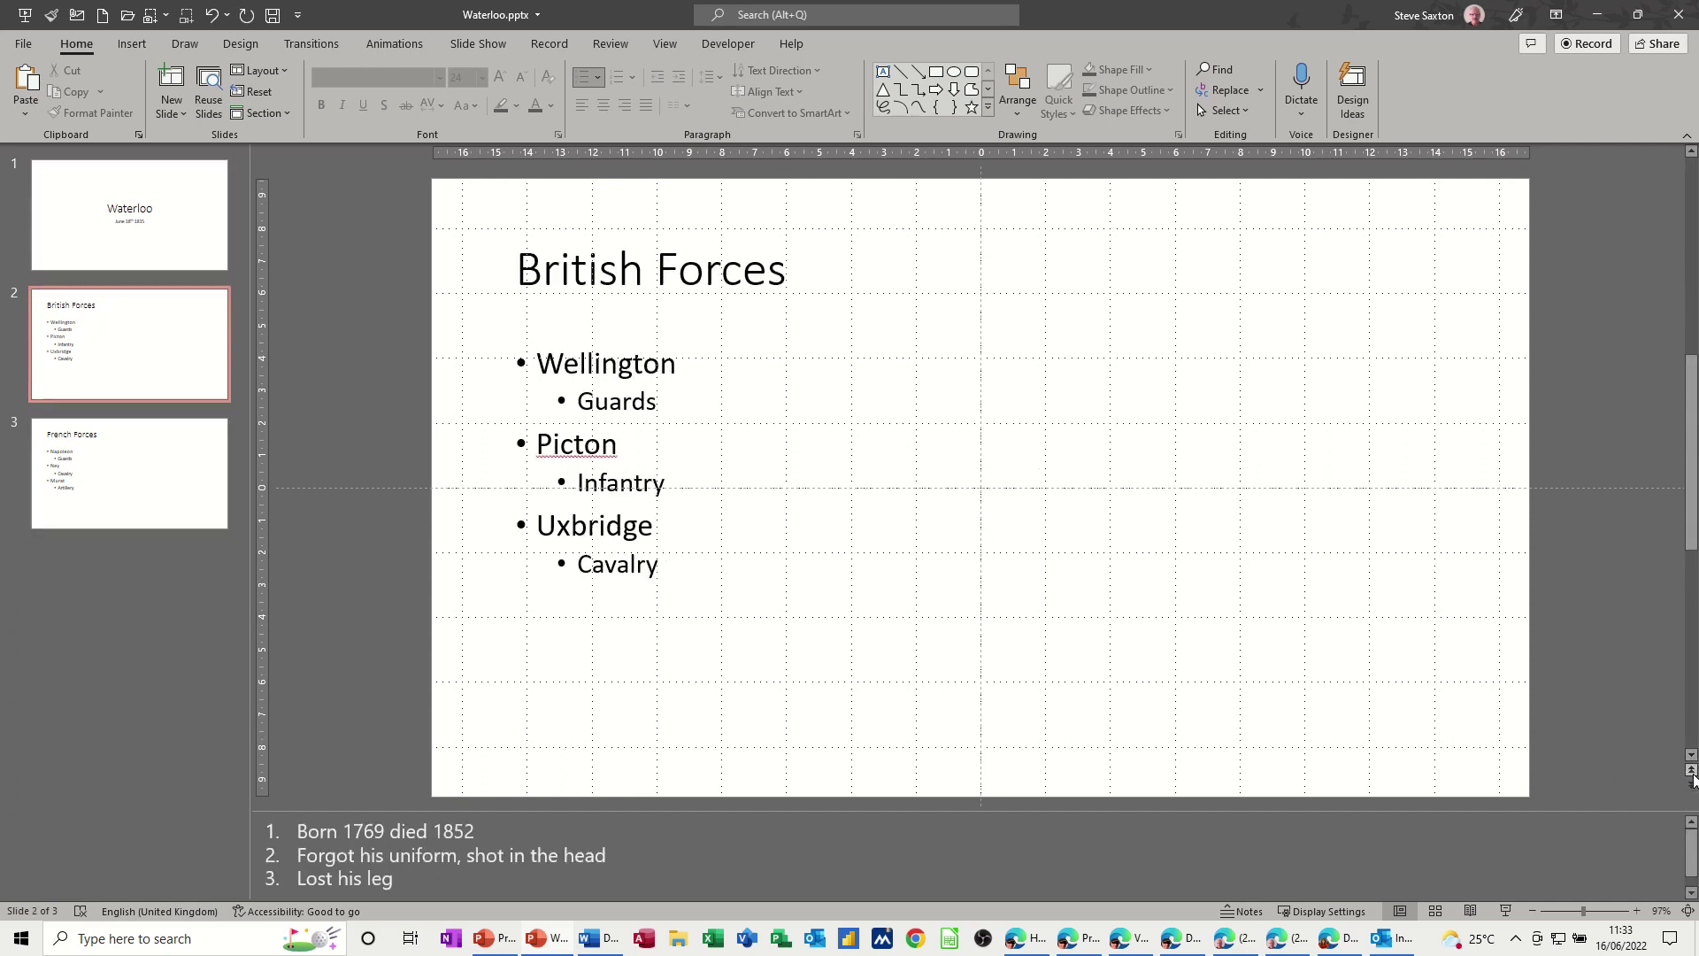
{"action": "left_click", "coordinate": [1691, 772]}
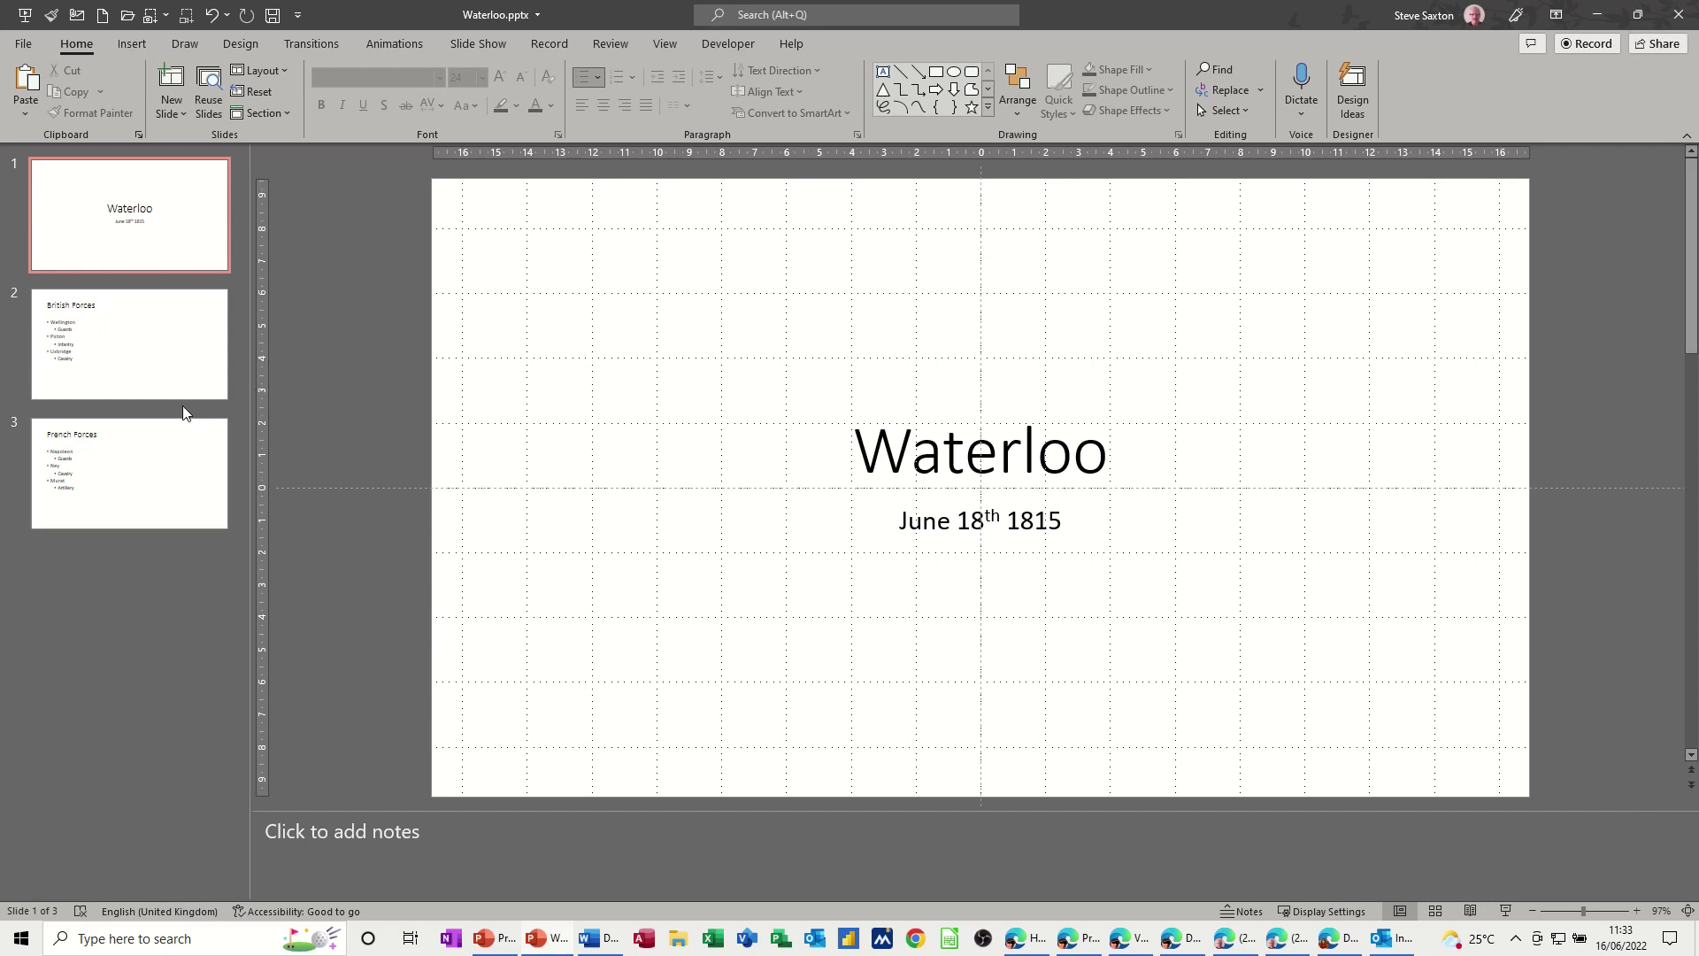
{"action": "left_click", "coordinate": [217, 360]}
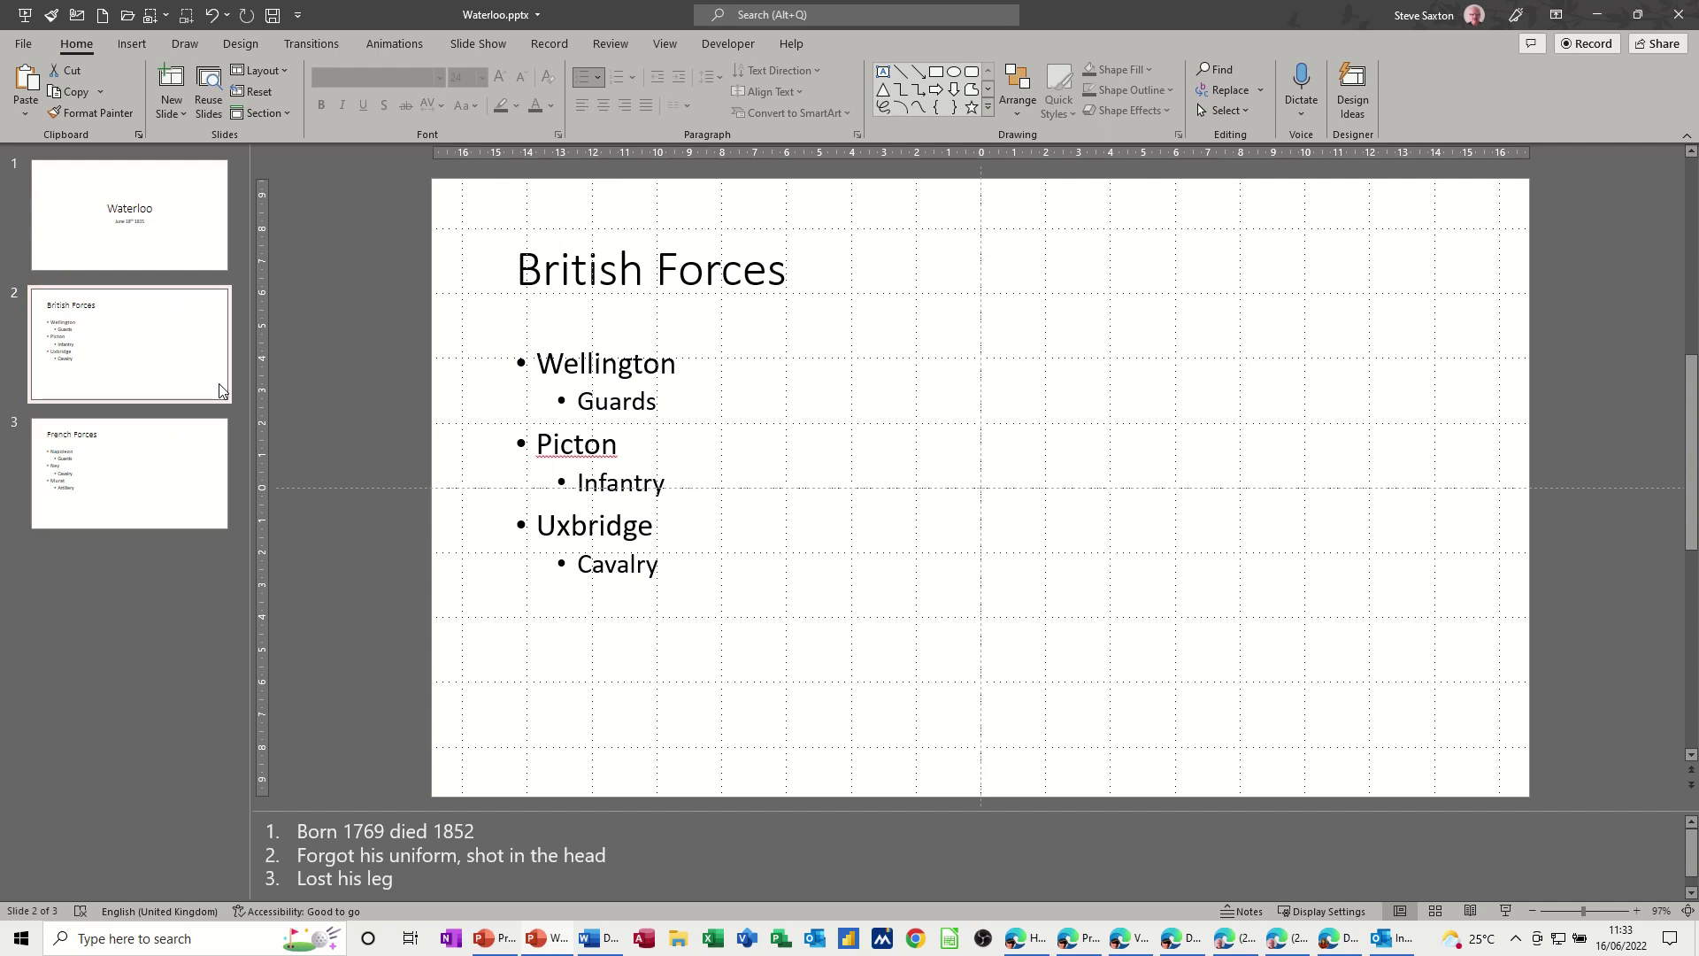
{"action": "left_click", "coordinate": [187, 251]}
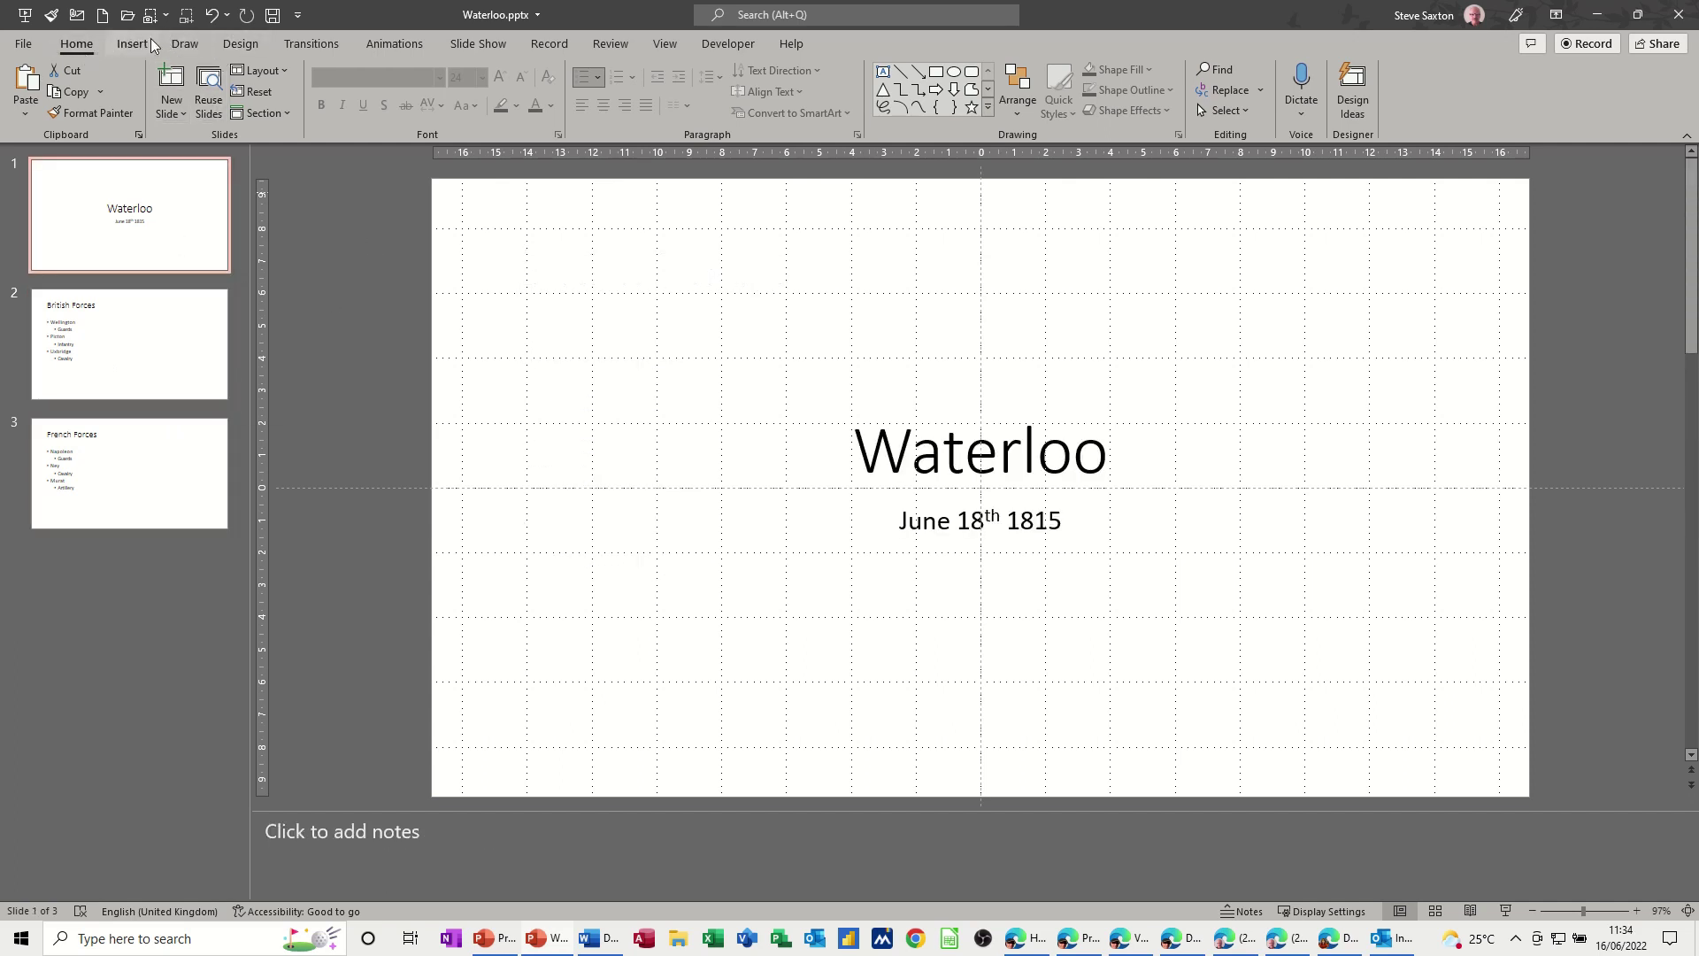
Step: Apply the grey Parcel theme from the Design gallery and check the British and French Forces slides
{"action": "left_click", "coordinate": [238, 47]}
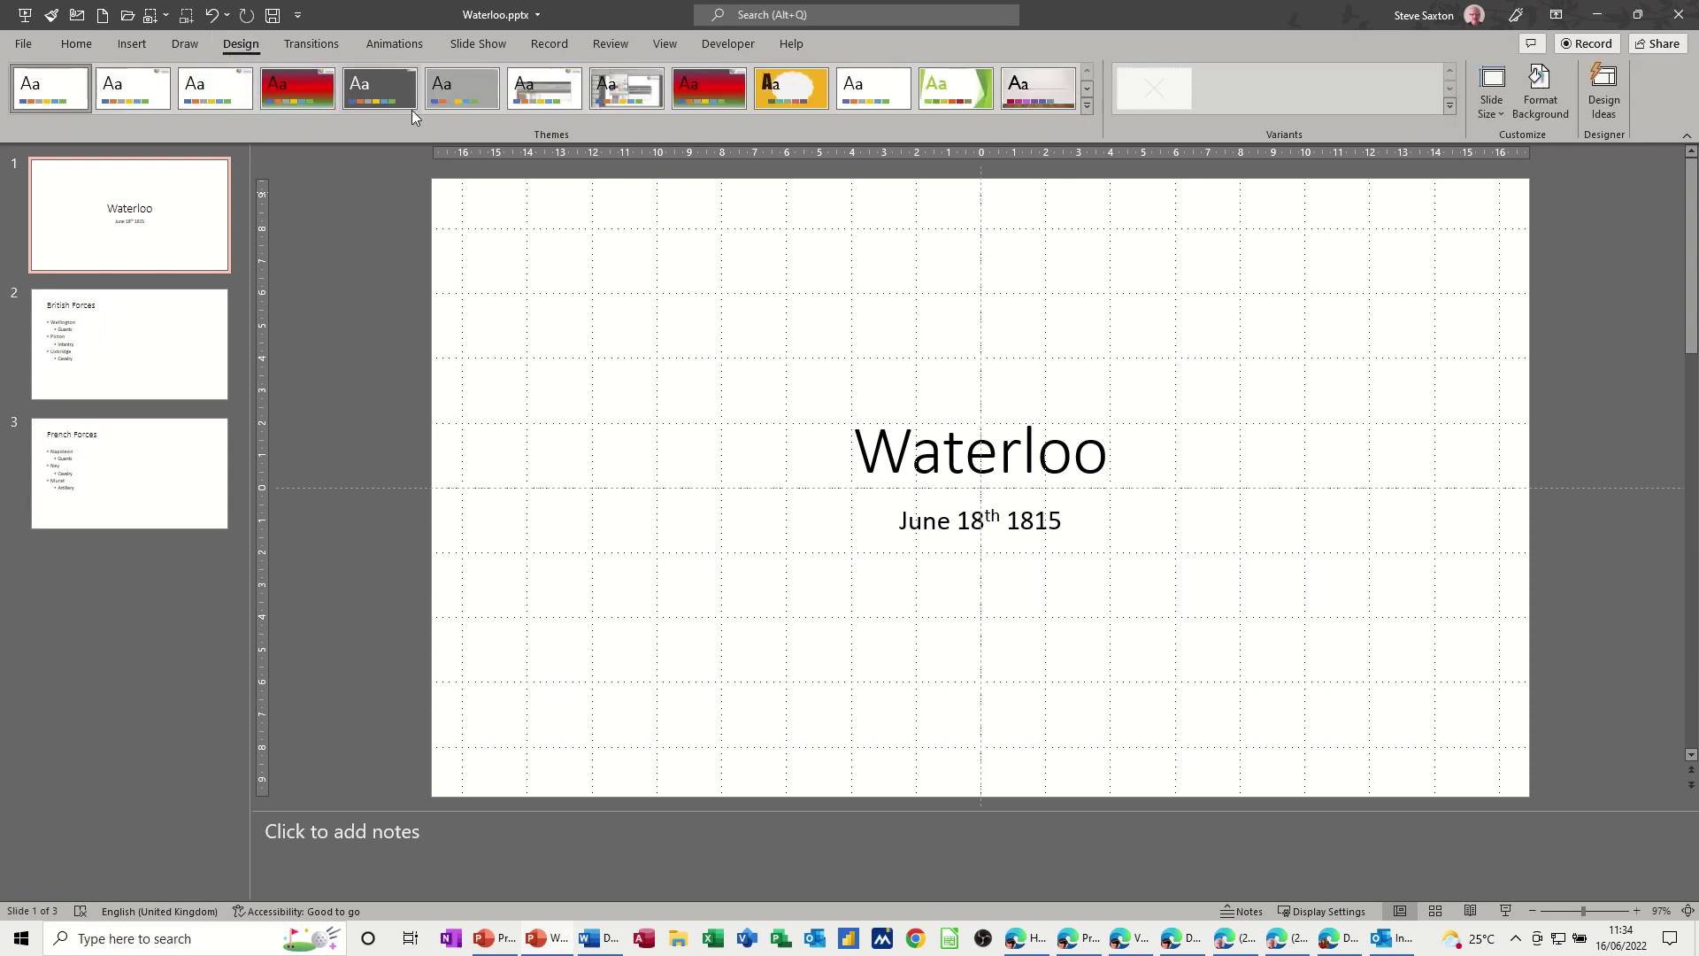
{"action": "left_click", "coordinate": [1087, 108]}
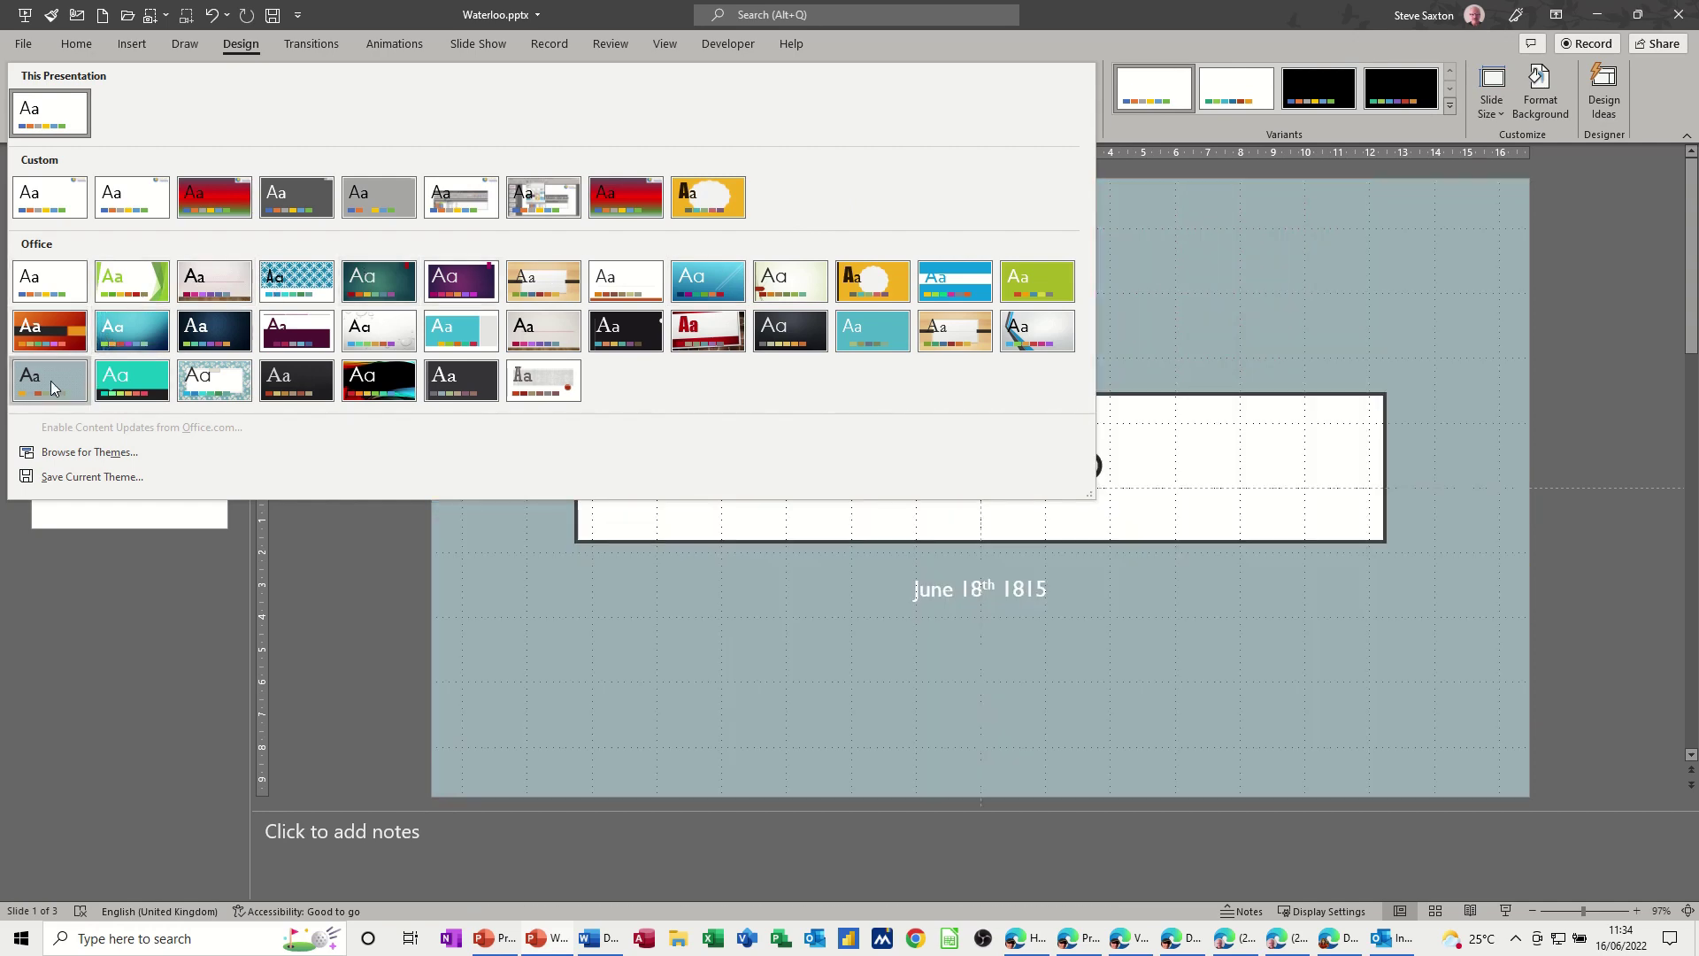
{"action": "left_click", "coordinate": [51, 380]}
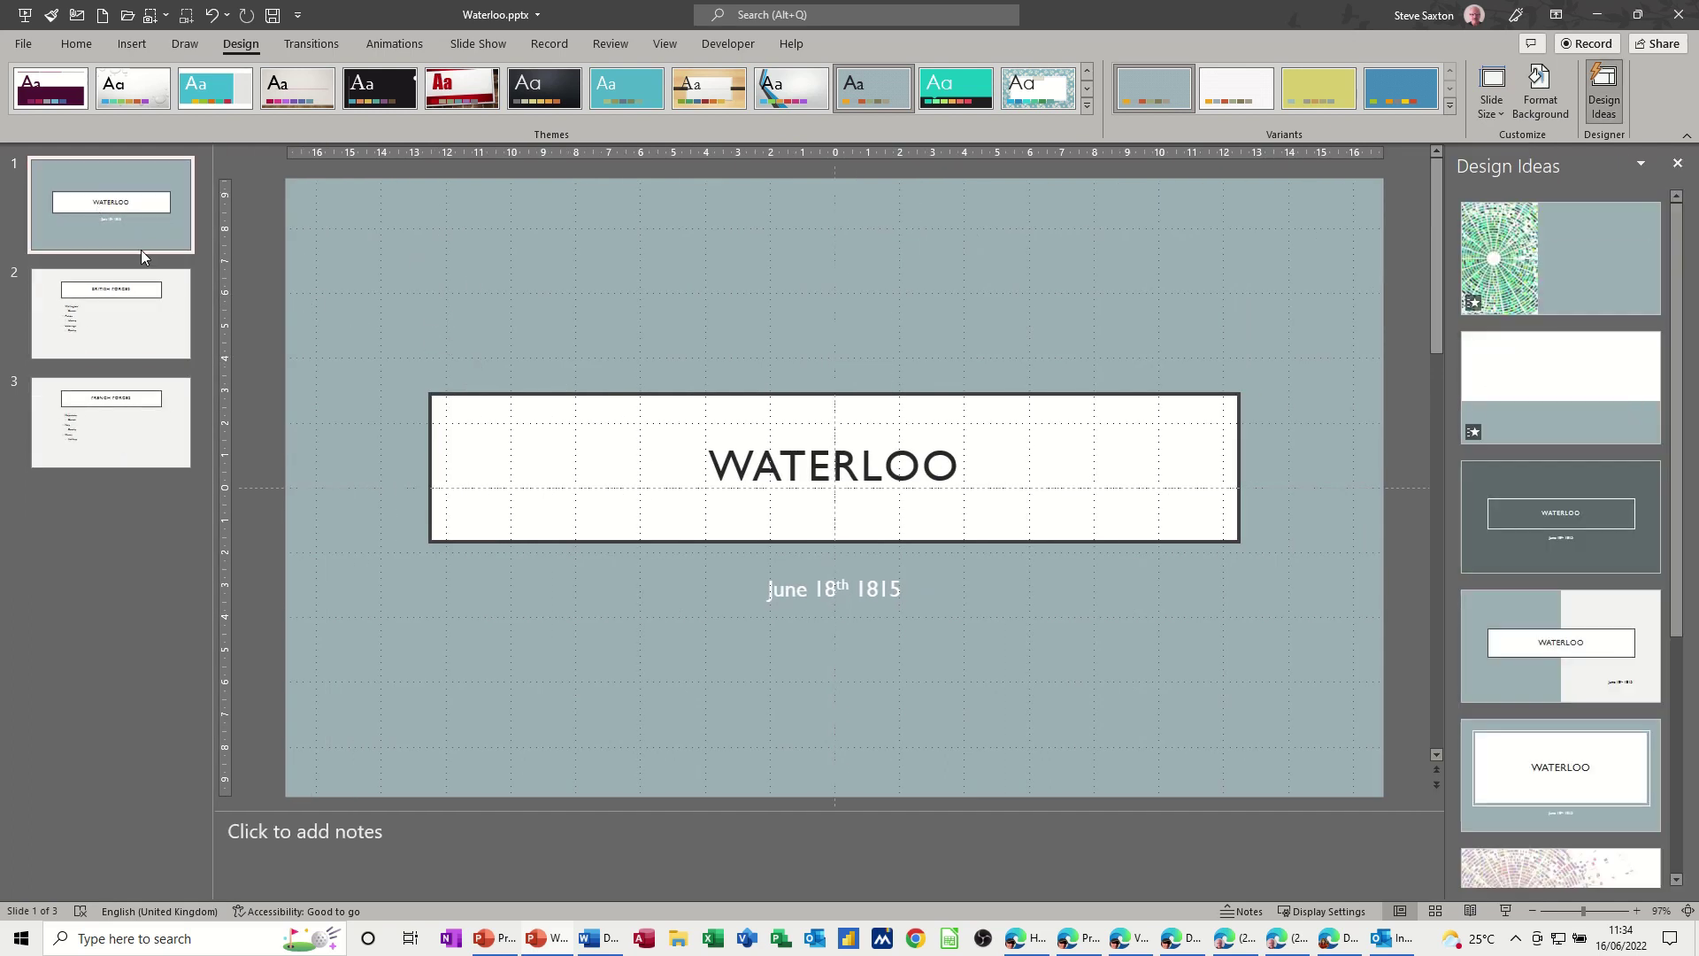
{"action": "left_click", "coordinate": [130, 328]}
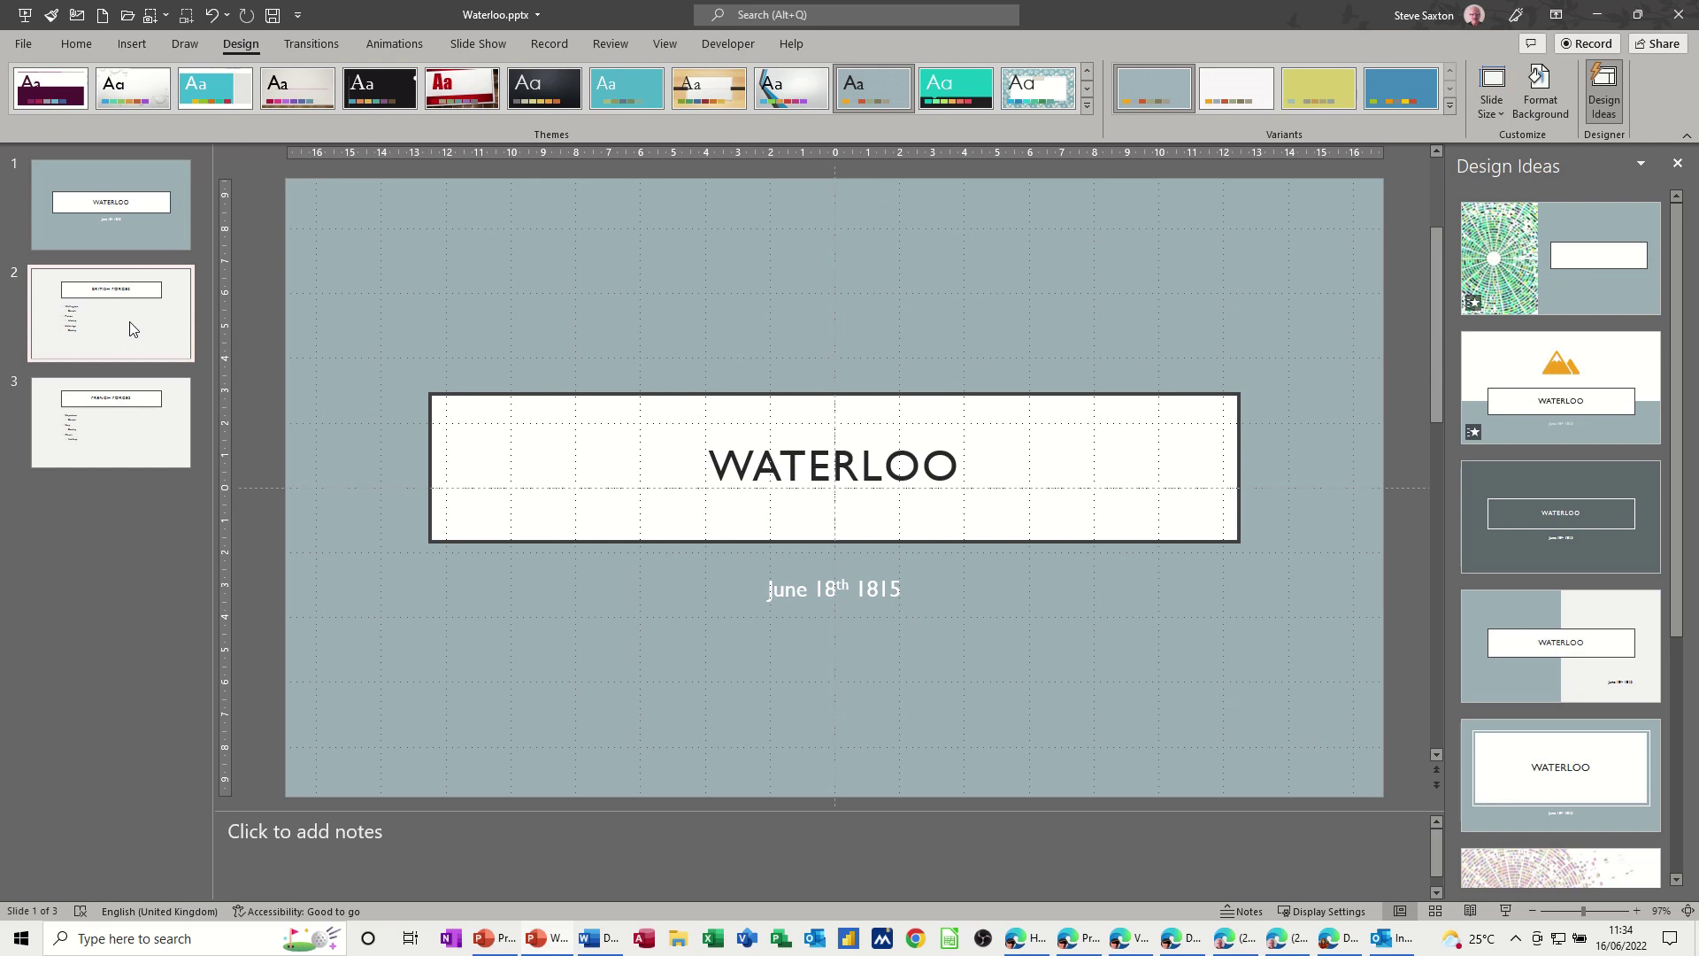
{"action": "left_click", "coordinate": [171, 456]}
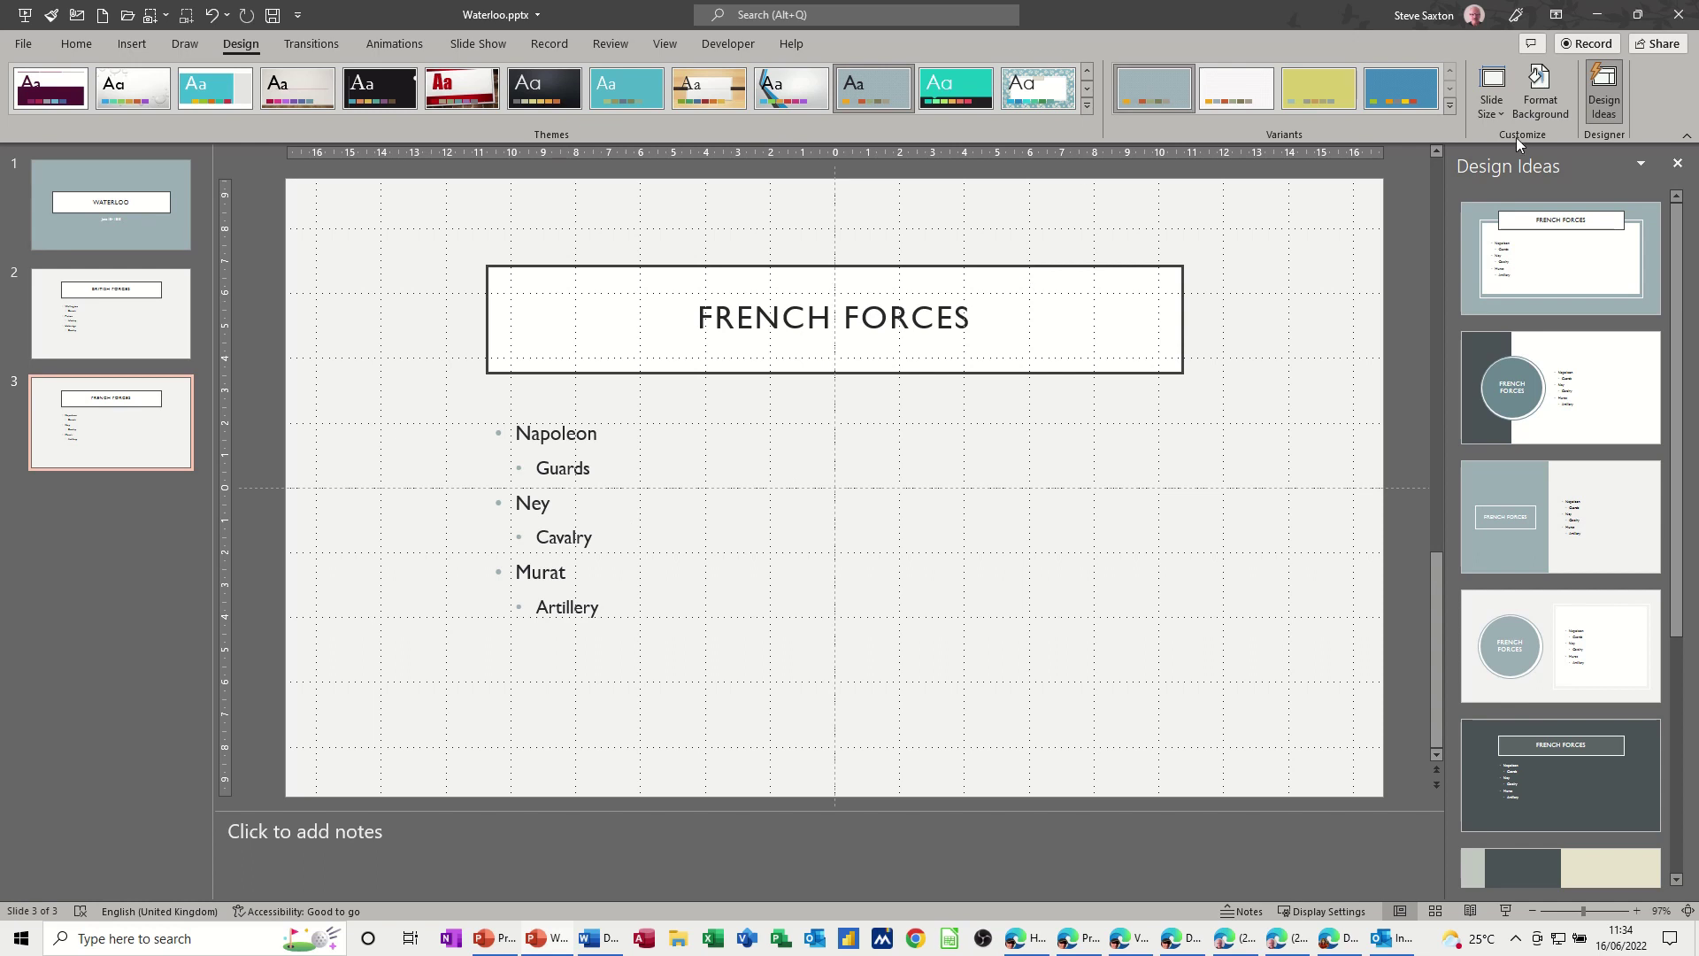
Step: Apply the circle-title design idea to the French Forces slide, then the British Forces slide
{"action": "left_click", "coordinate": [1609, 100]}
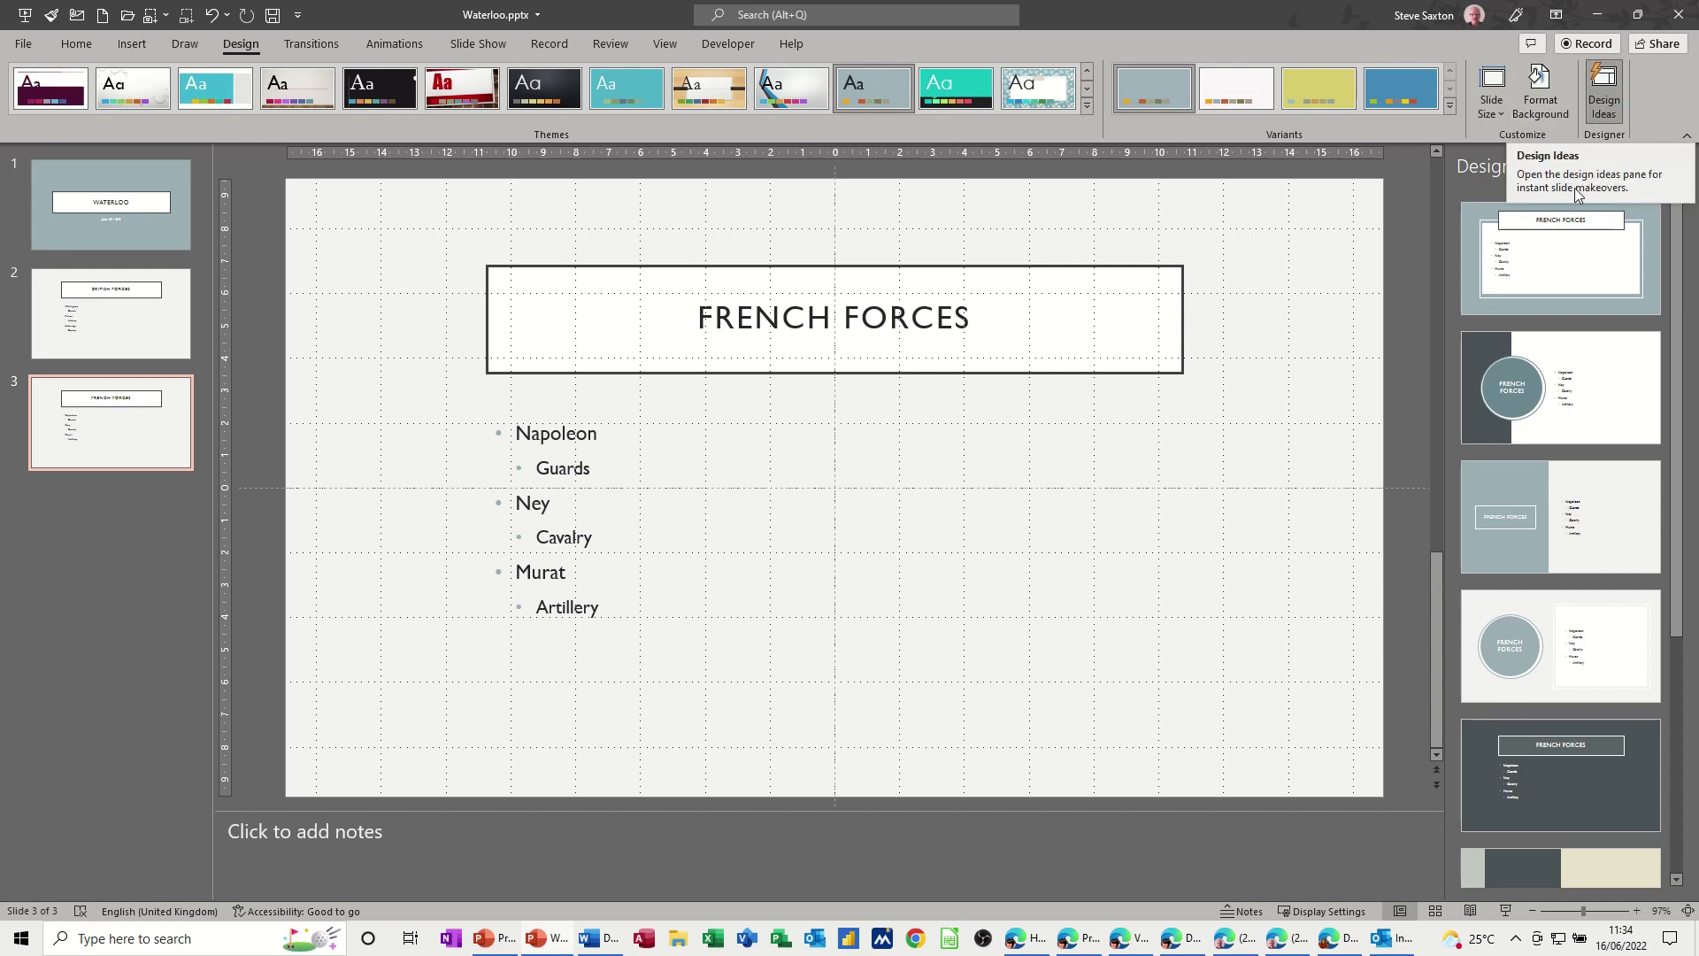
{"action": "left_click", "coordinate": [1511, 394]}
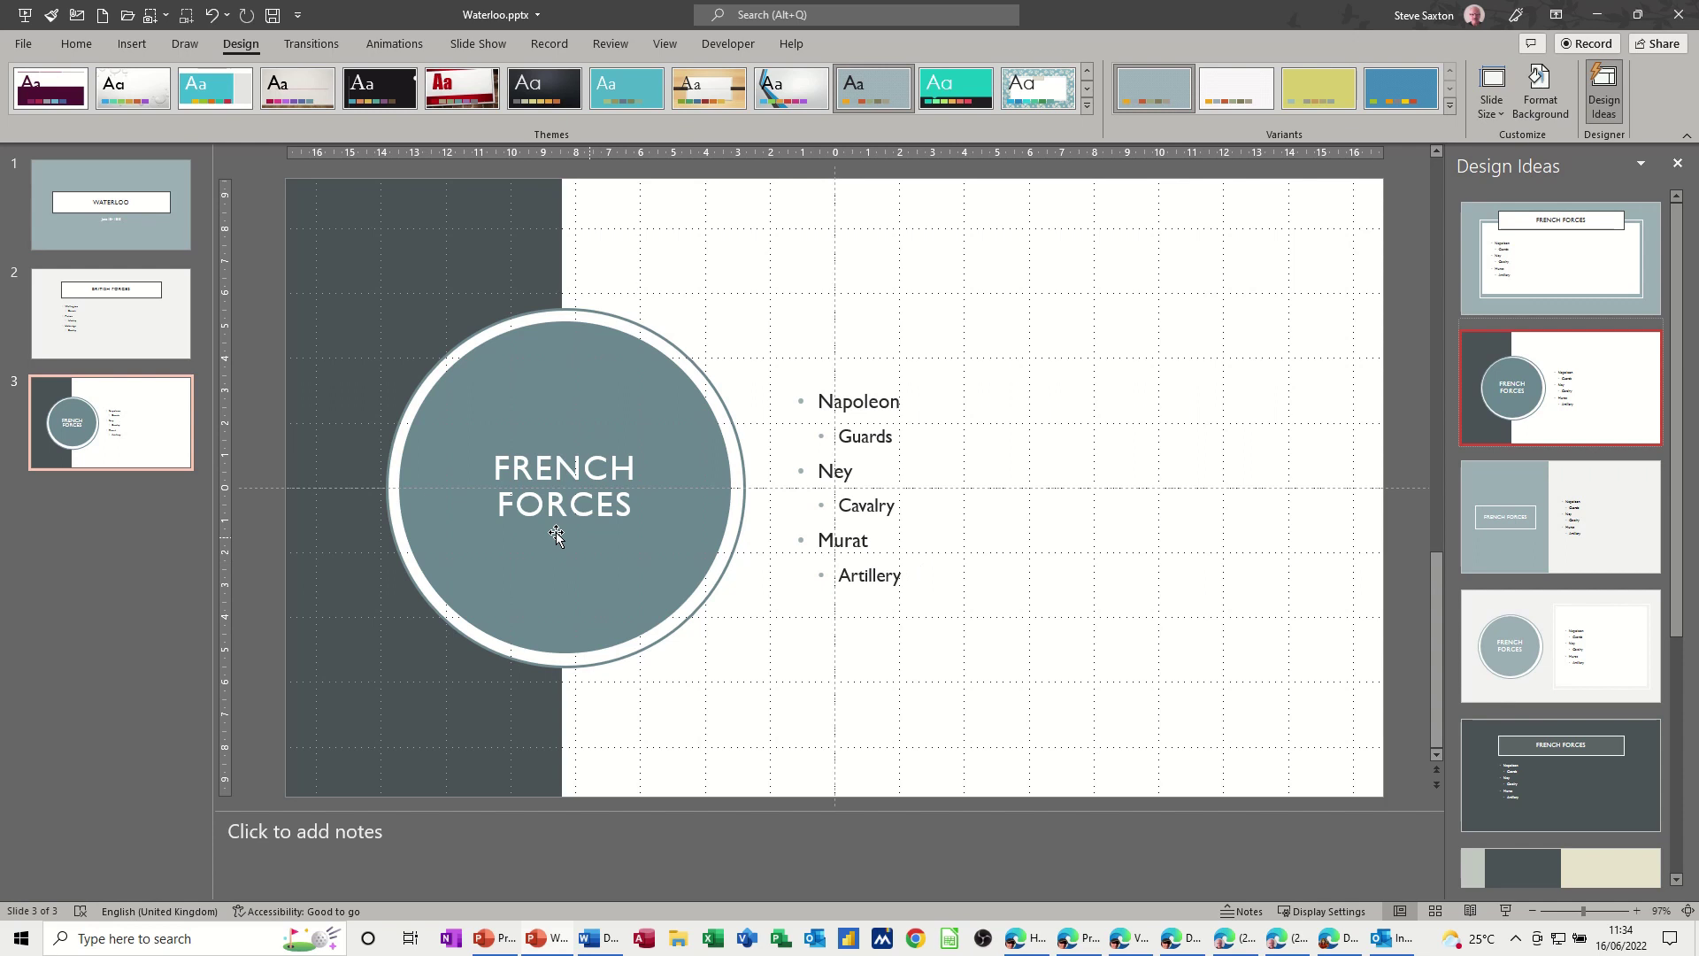
{"action": "left_click", "coordinate": [111, 316]}
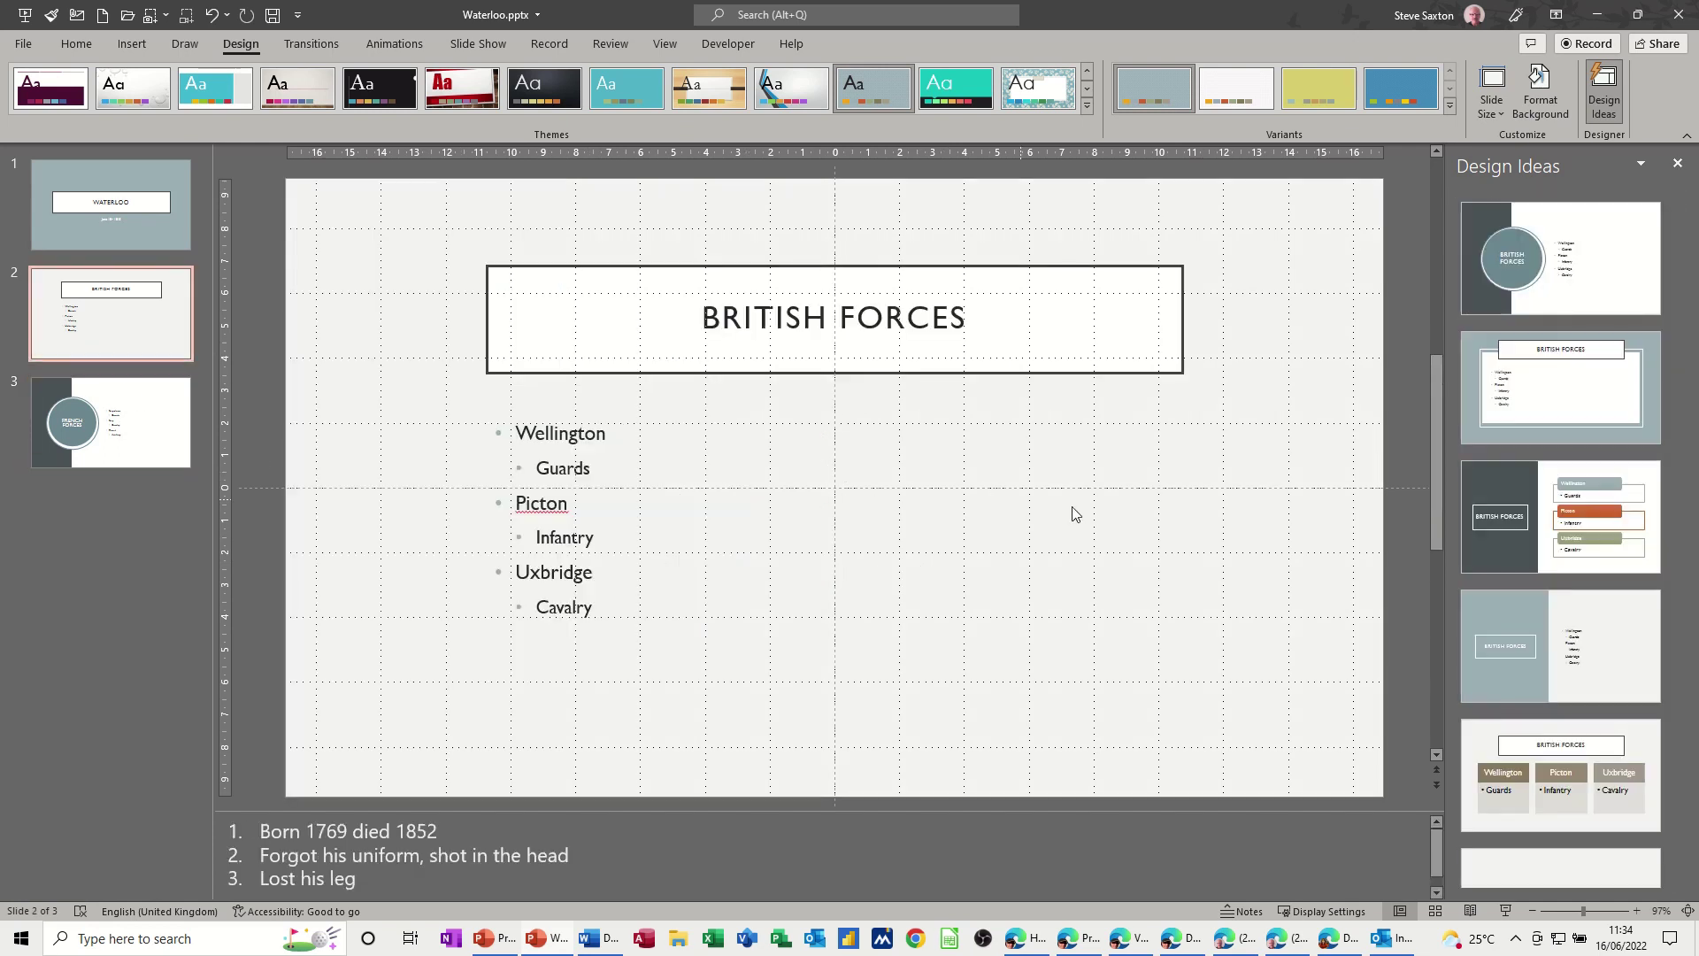
{"action": "left_click", "coordinate": [1560, 258]}
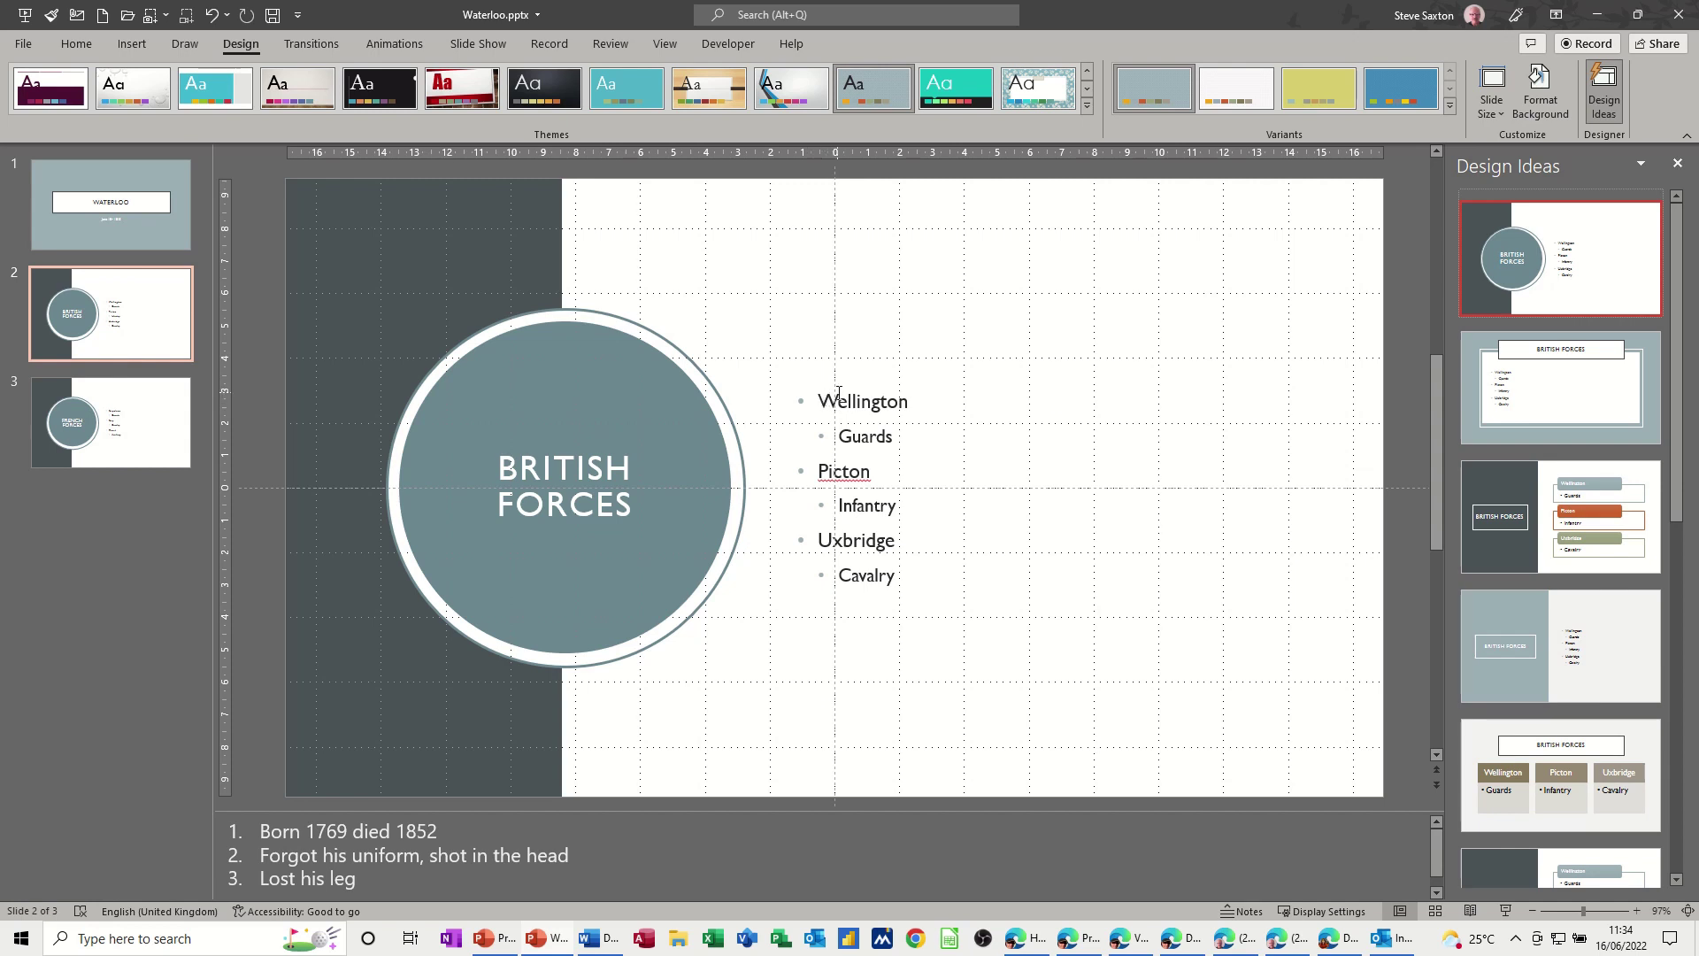
{"action": "left_click", "coordinate": [824, 399]}
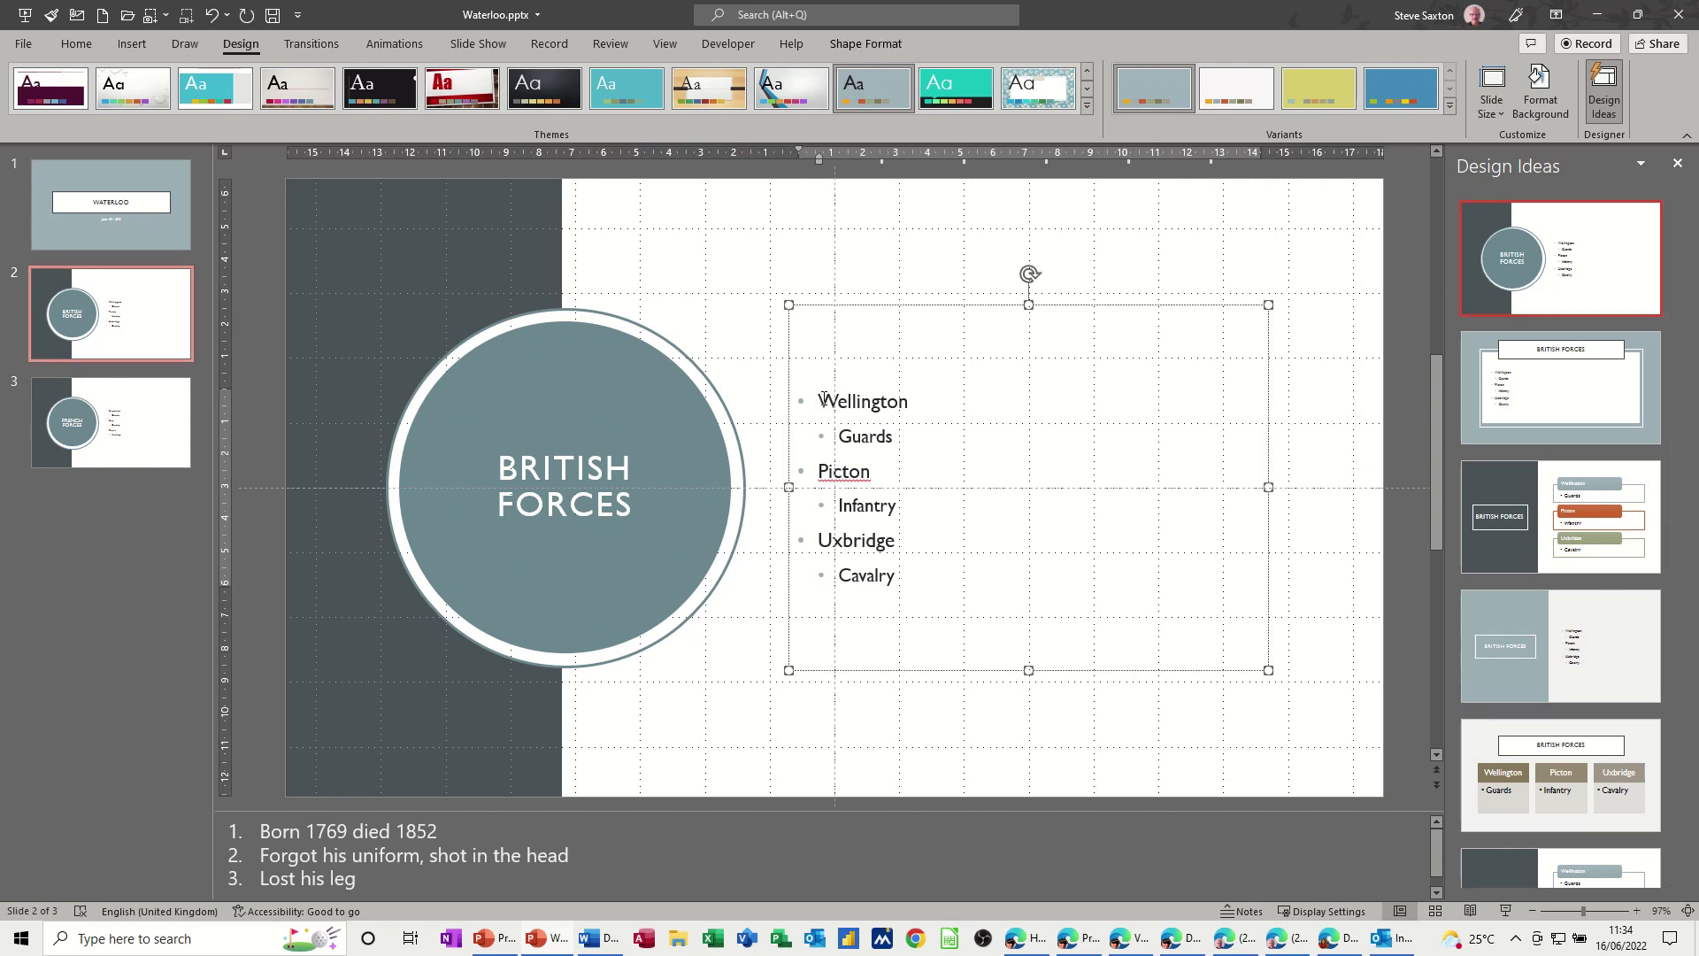
Step: Set all six British Forces bullet lines to 32 pt
{"action": "left_click", "coordinate": [76, 43]}
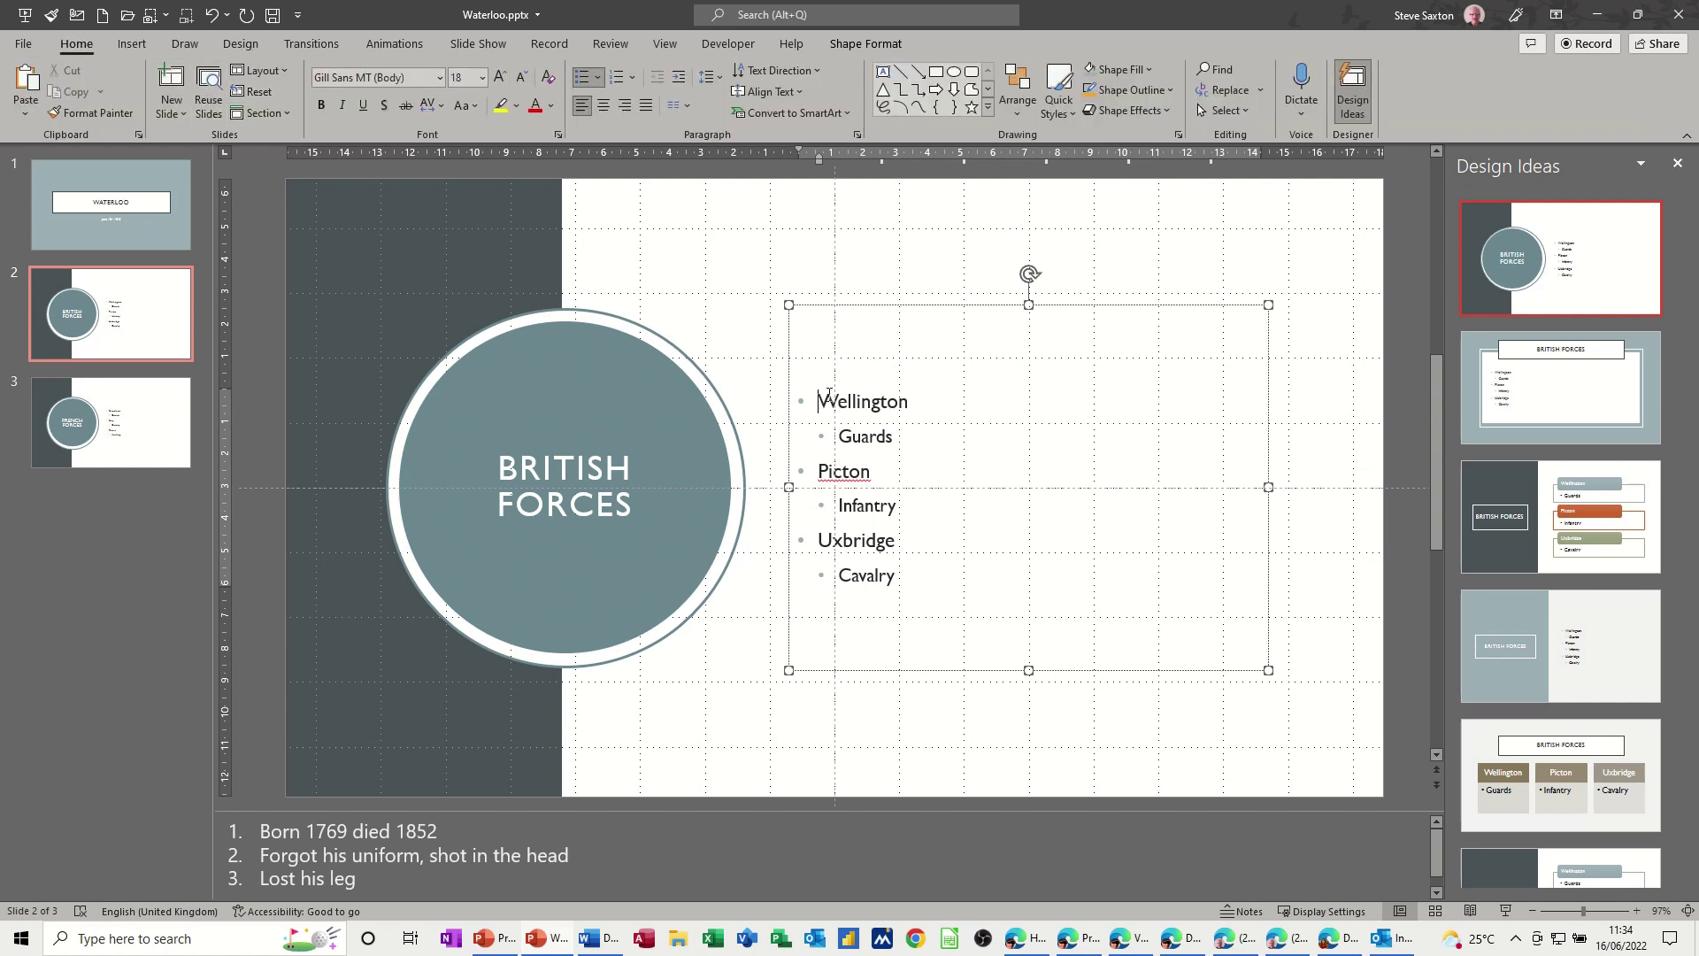
{"action": "left_click_drag", "start_coordinate": [821, 397], "coordinate": [898, 577]}
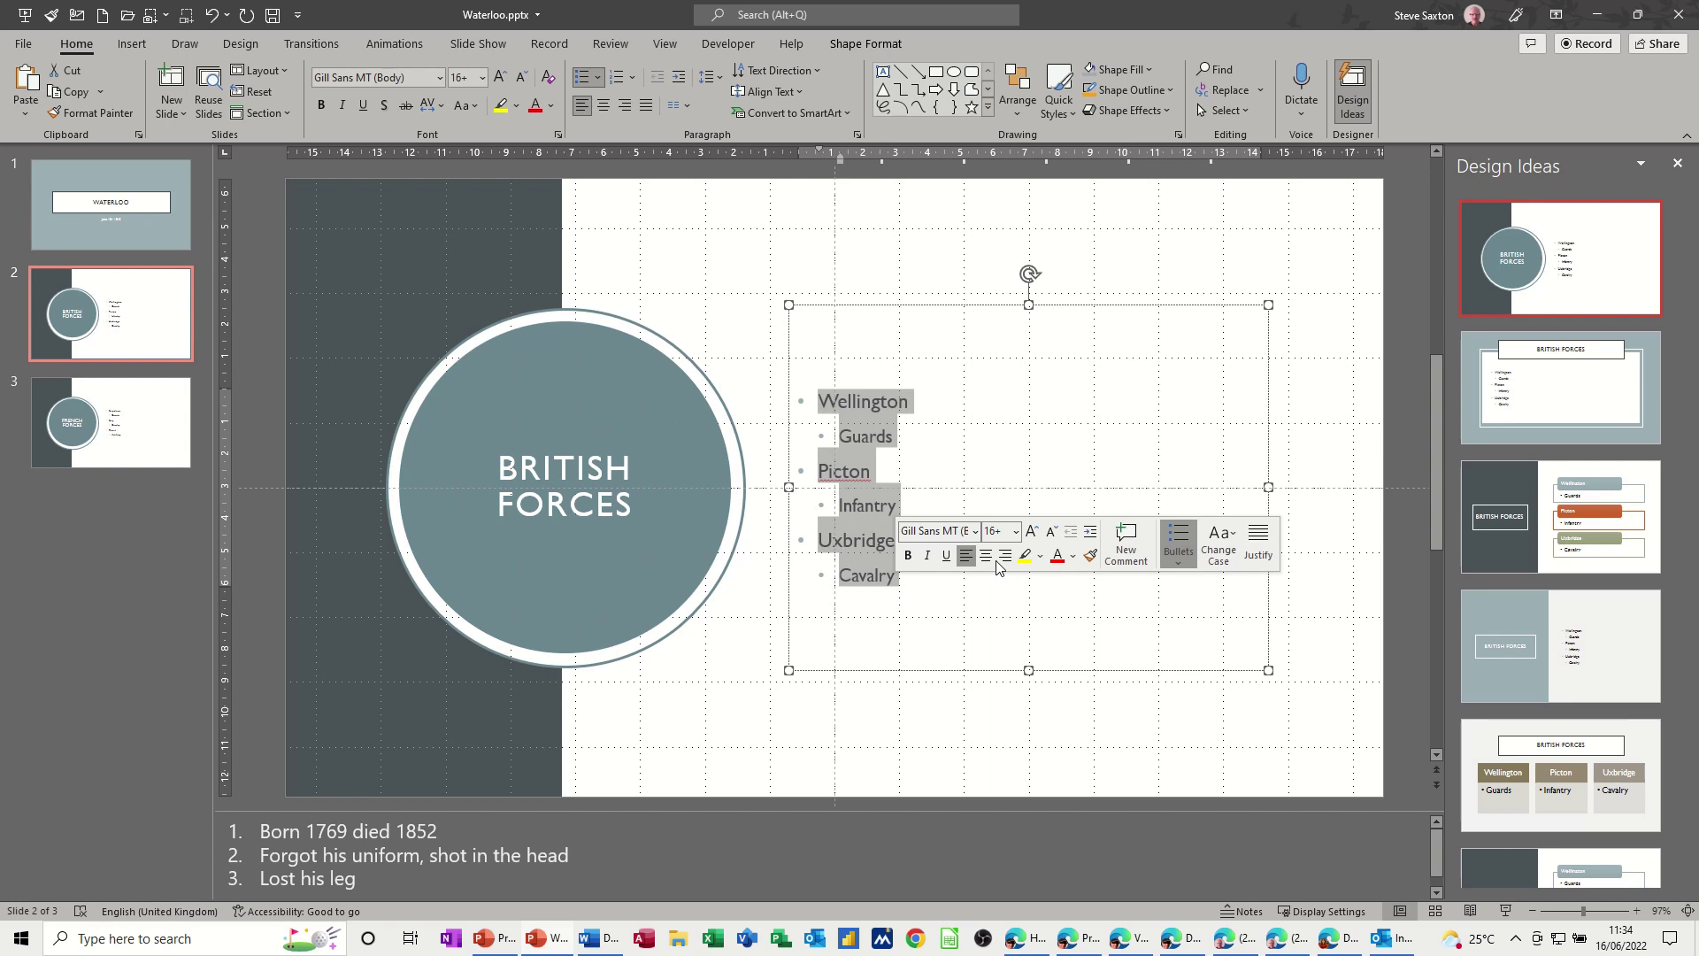
{"action": "left_click", "coordinate": [482, 78]}
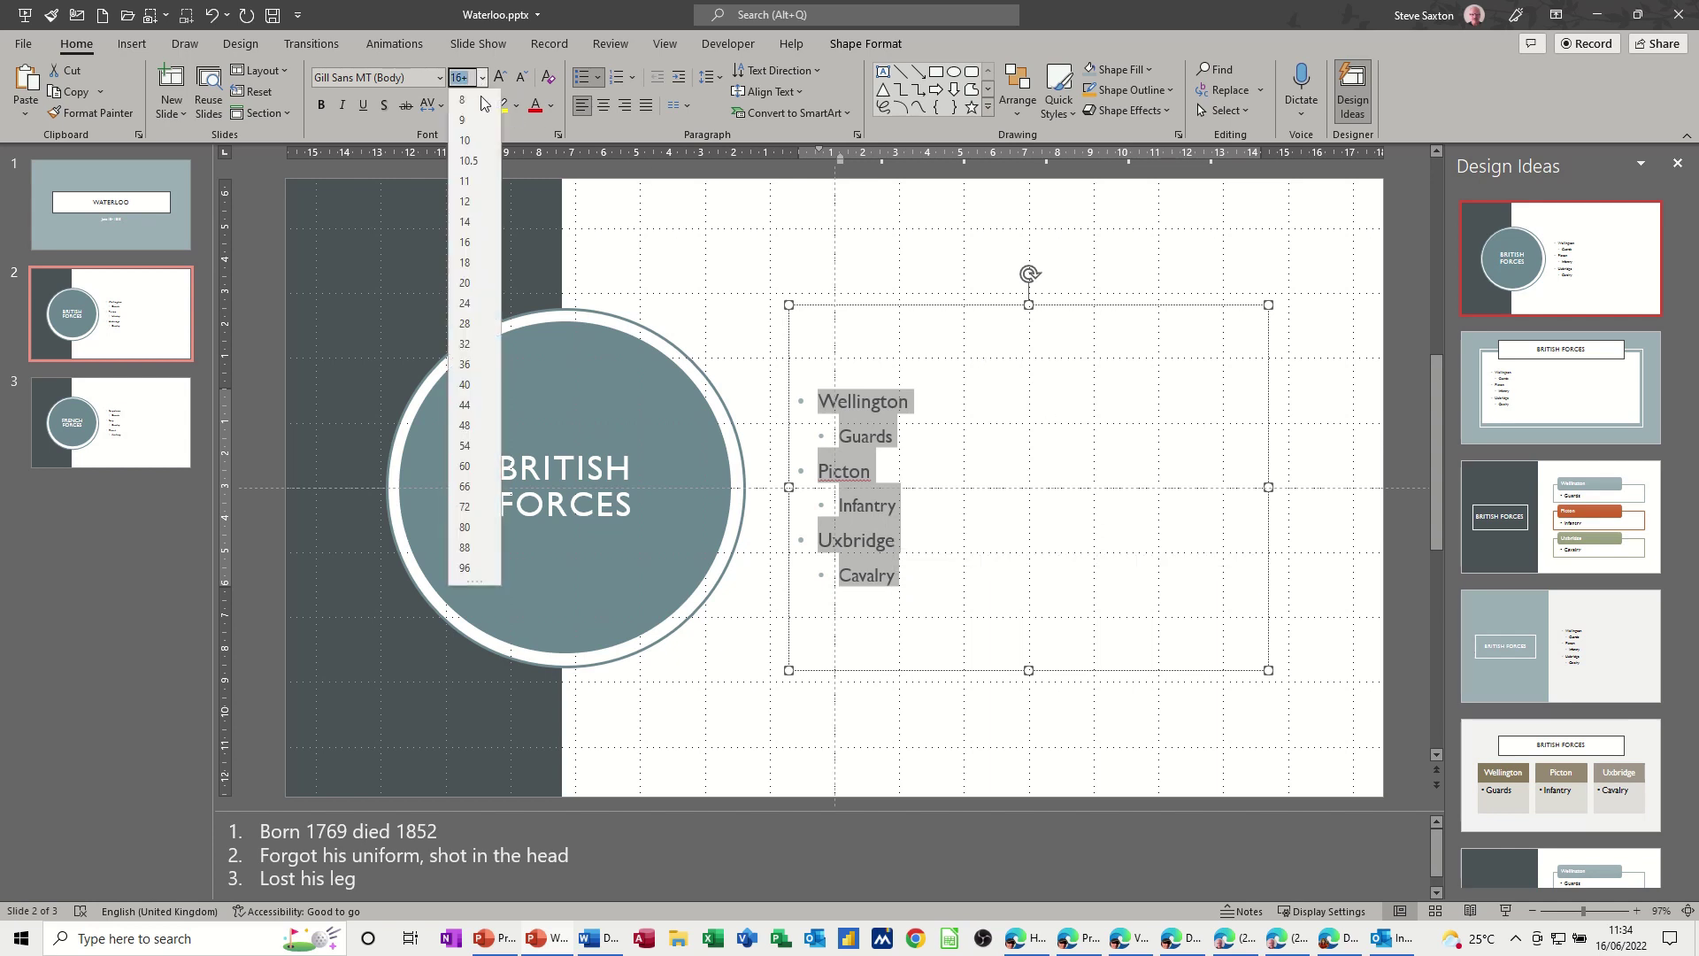
{"action": "left_click", "coordinate": [467, 345]}
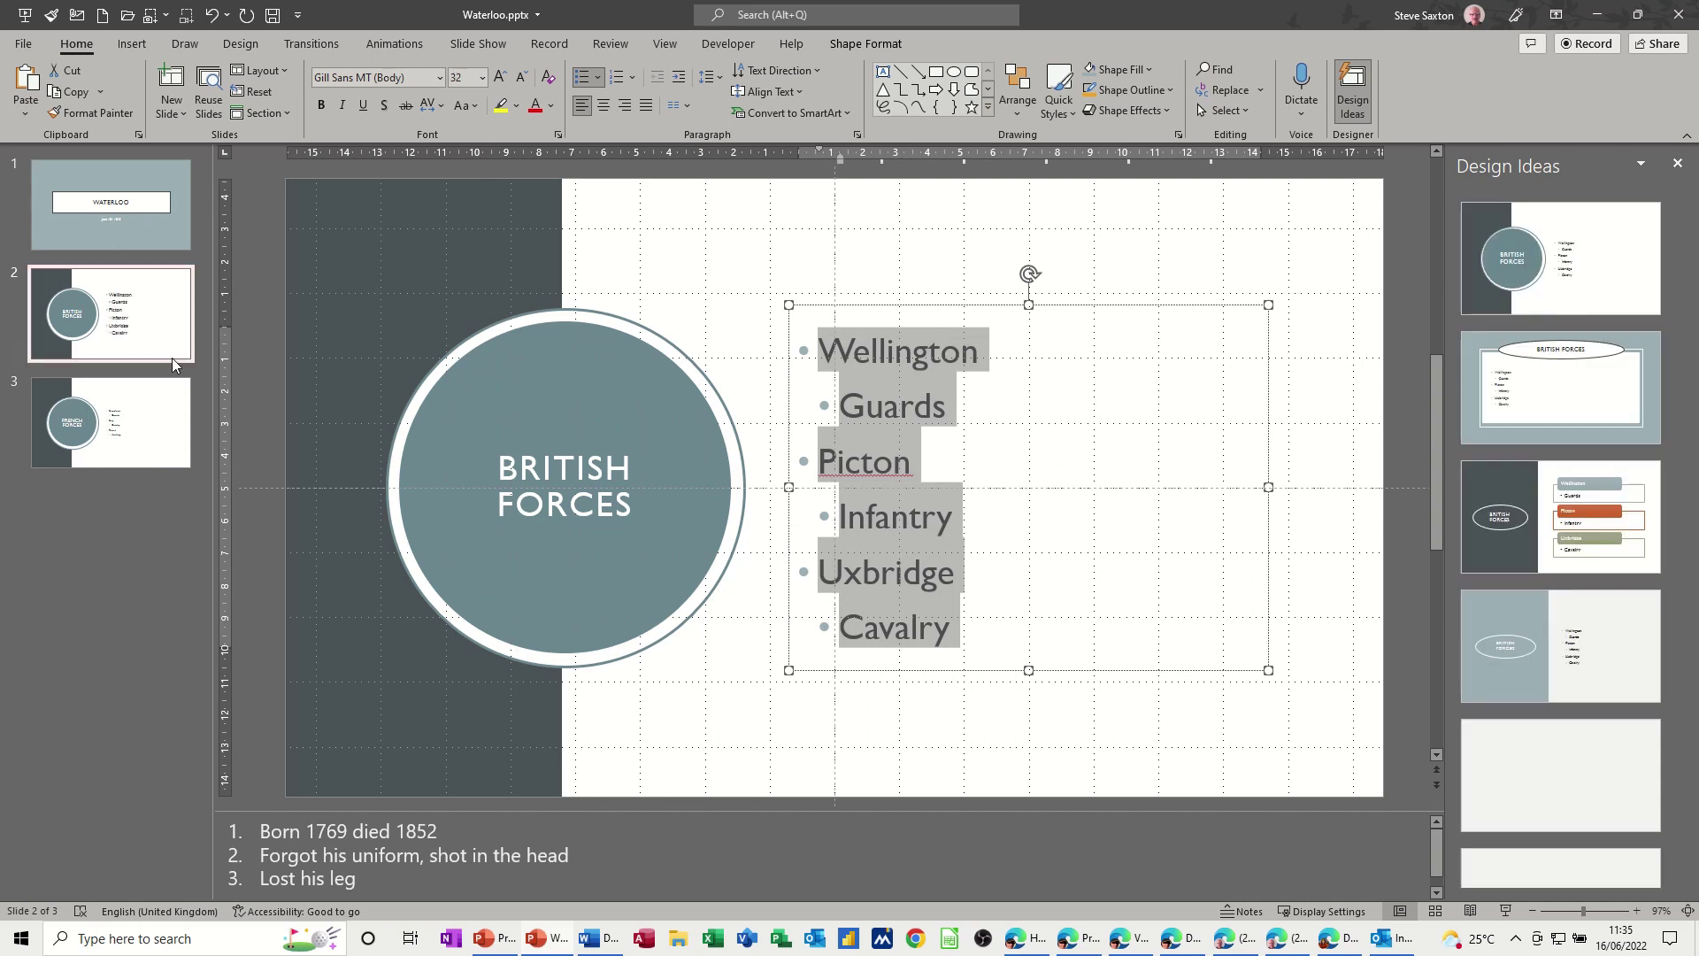
Step: Set the French Forces bullets to 32 pt, then review the slides
{"action": "left_click", "coordinate": [133, 421]}
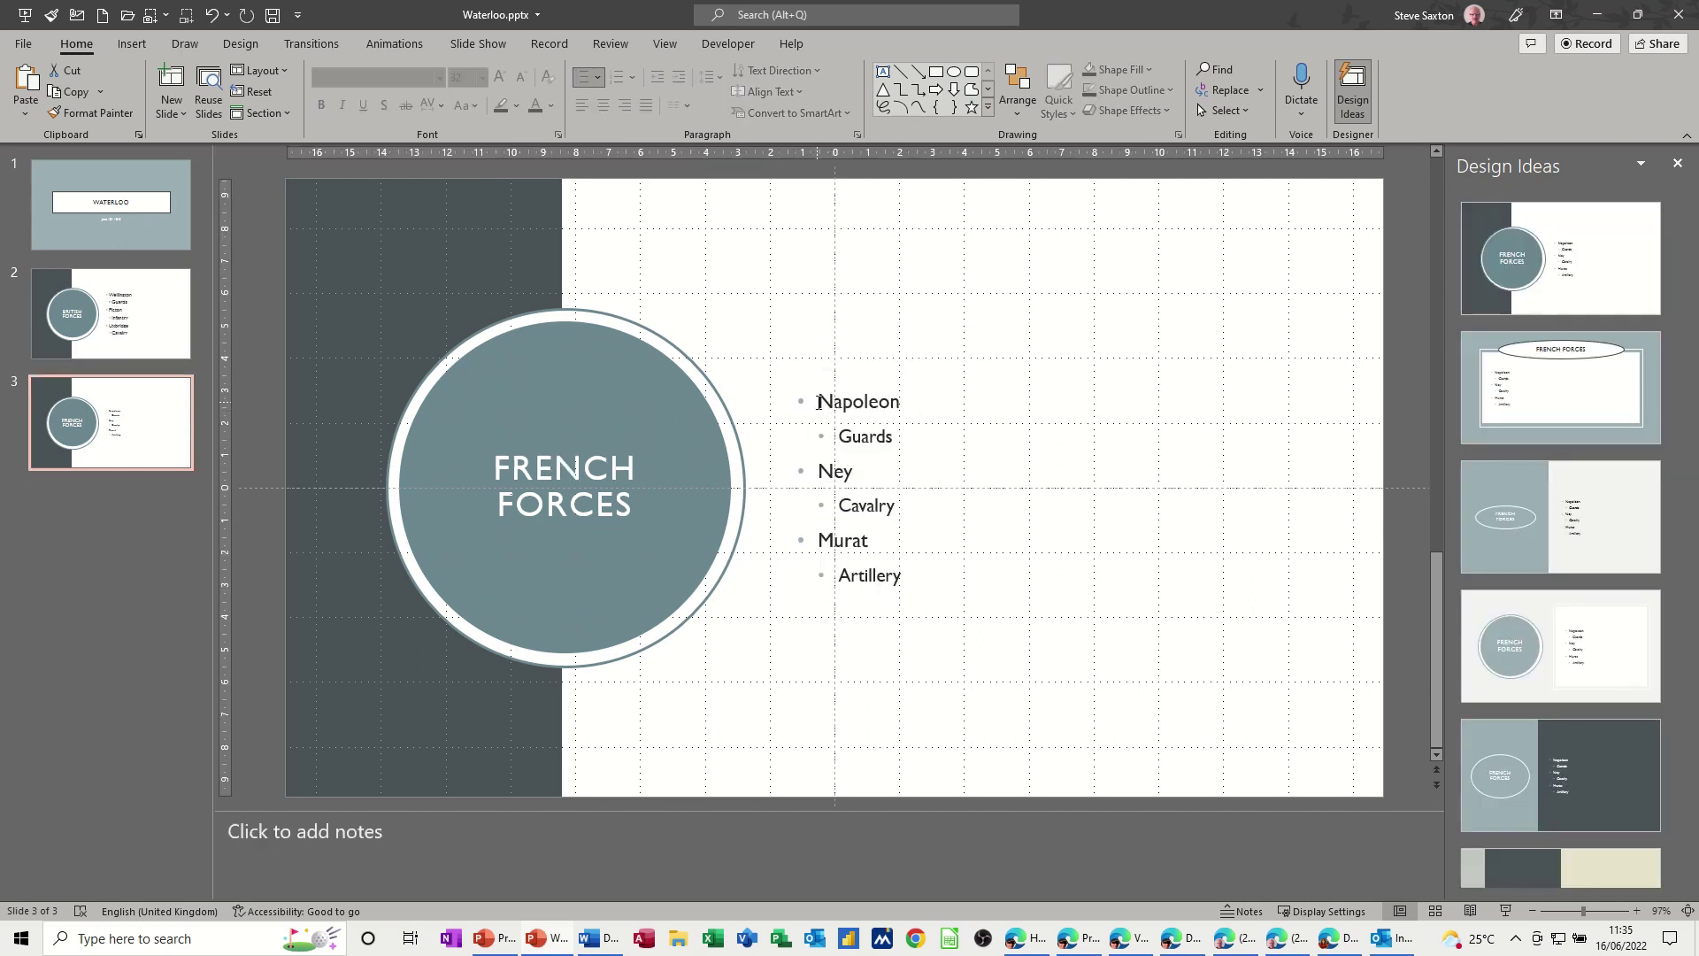
{"action": "left_click_drag", "start_coordinate": [819, 402], "coordinate": [905, 594]}
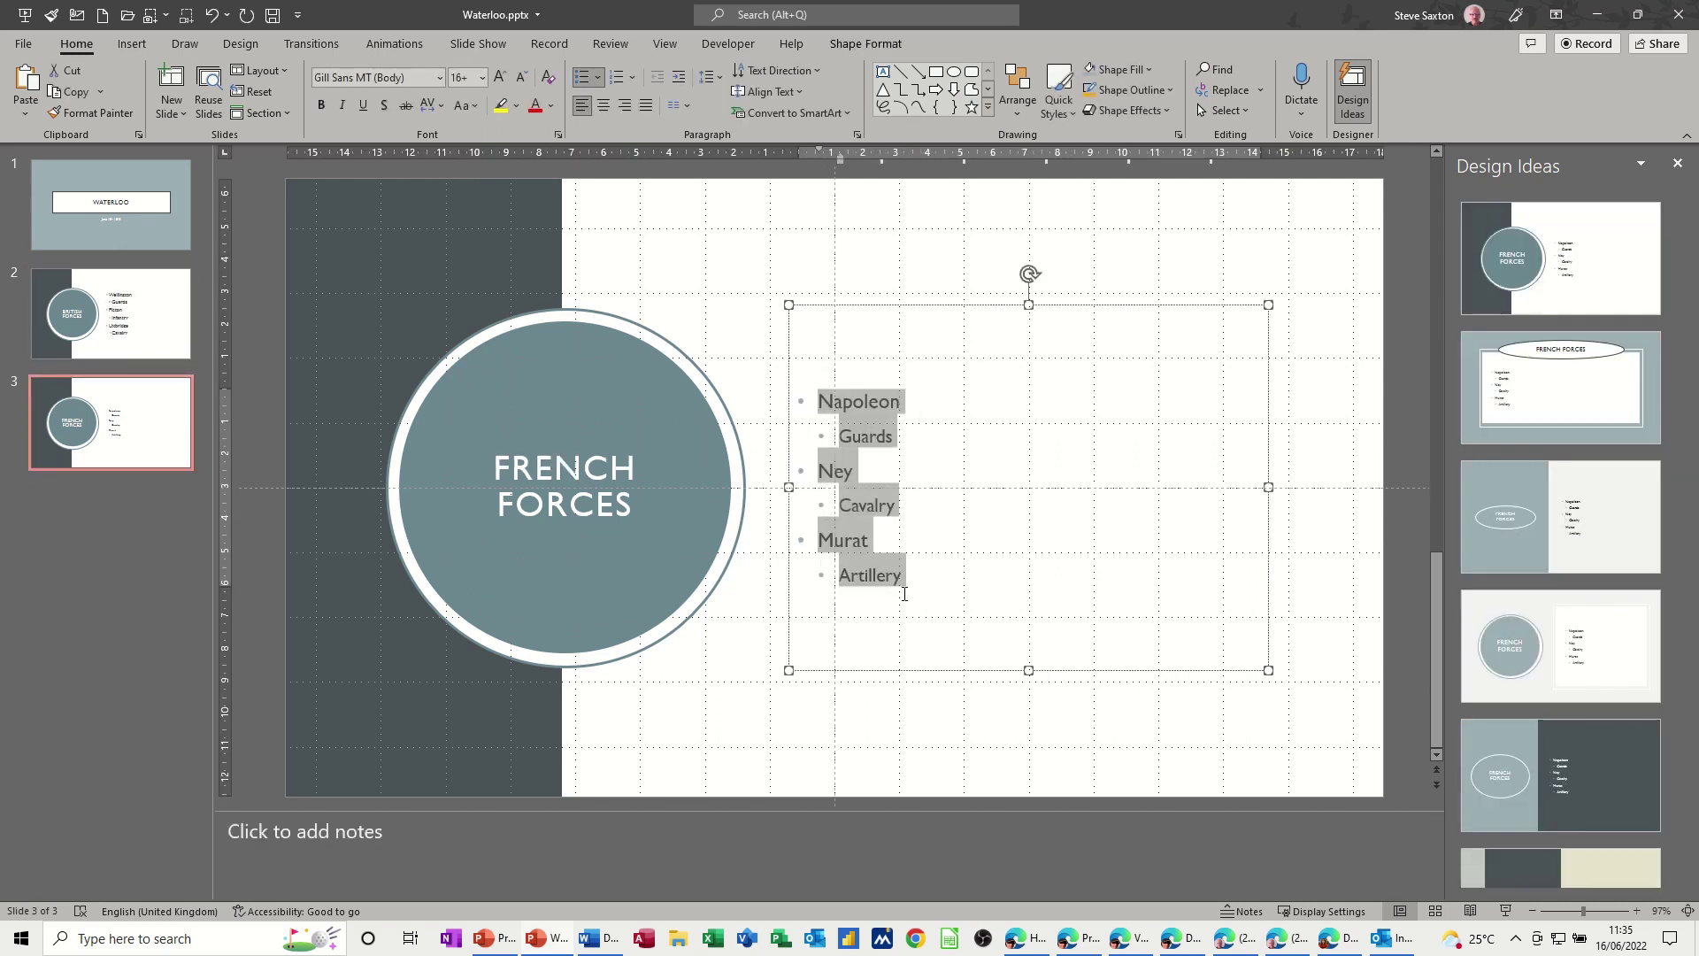
{"action": "left_click", "coordinate": [484, 78]}
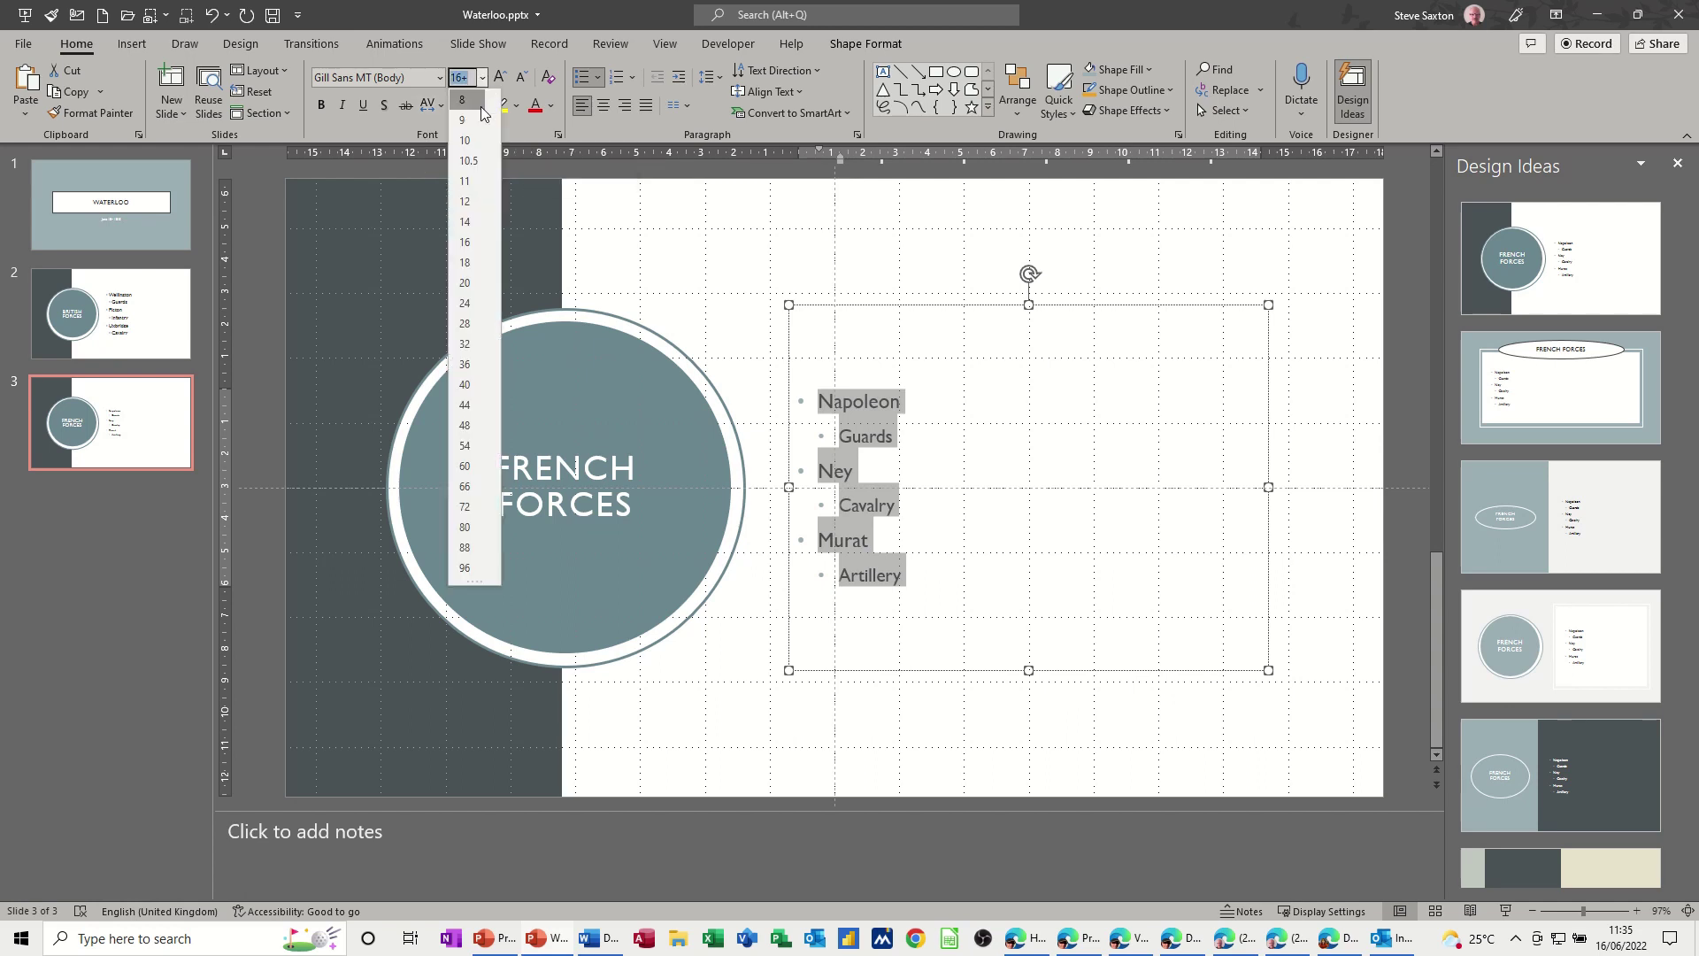
{"action": "left_click", "coordinate": [464, 344]}
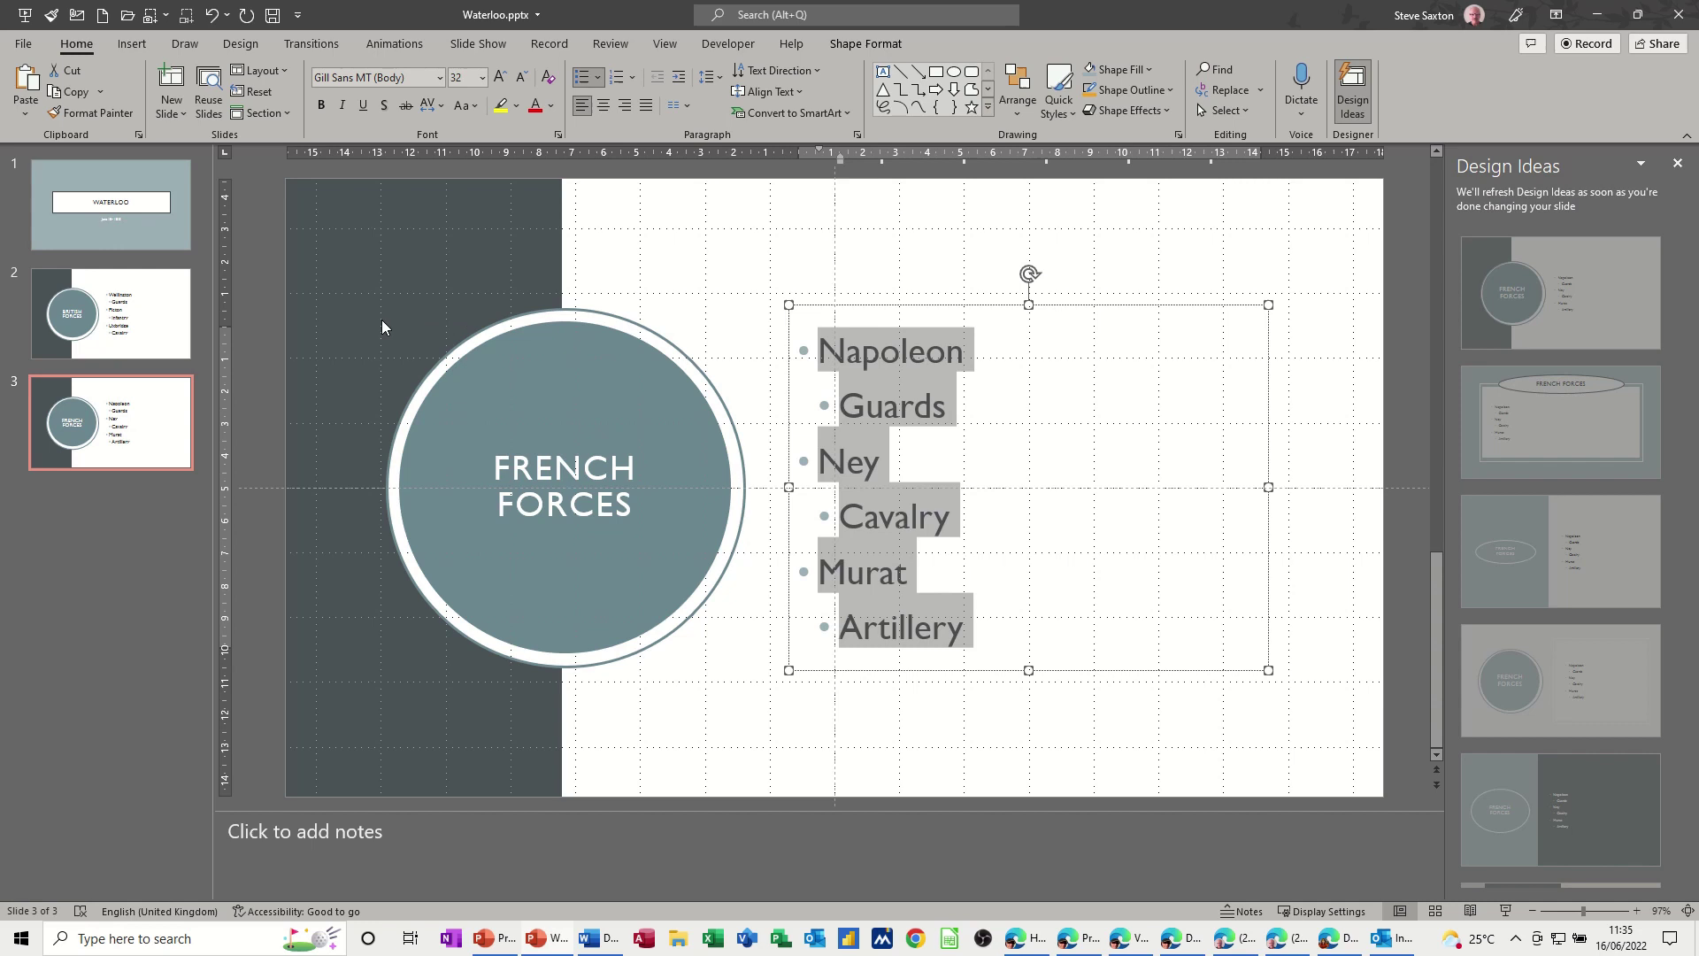
{"action": "left_click", "coordinate": [706, 264]}
{"action": "left_click", "coordinate": [186, 341]}
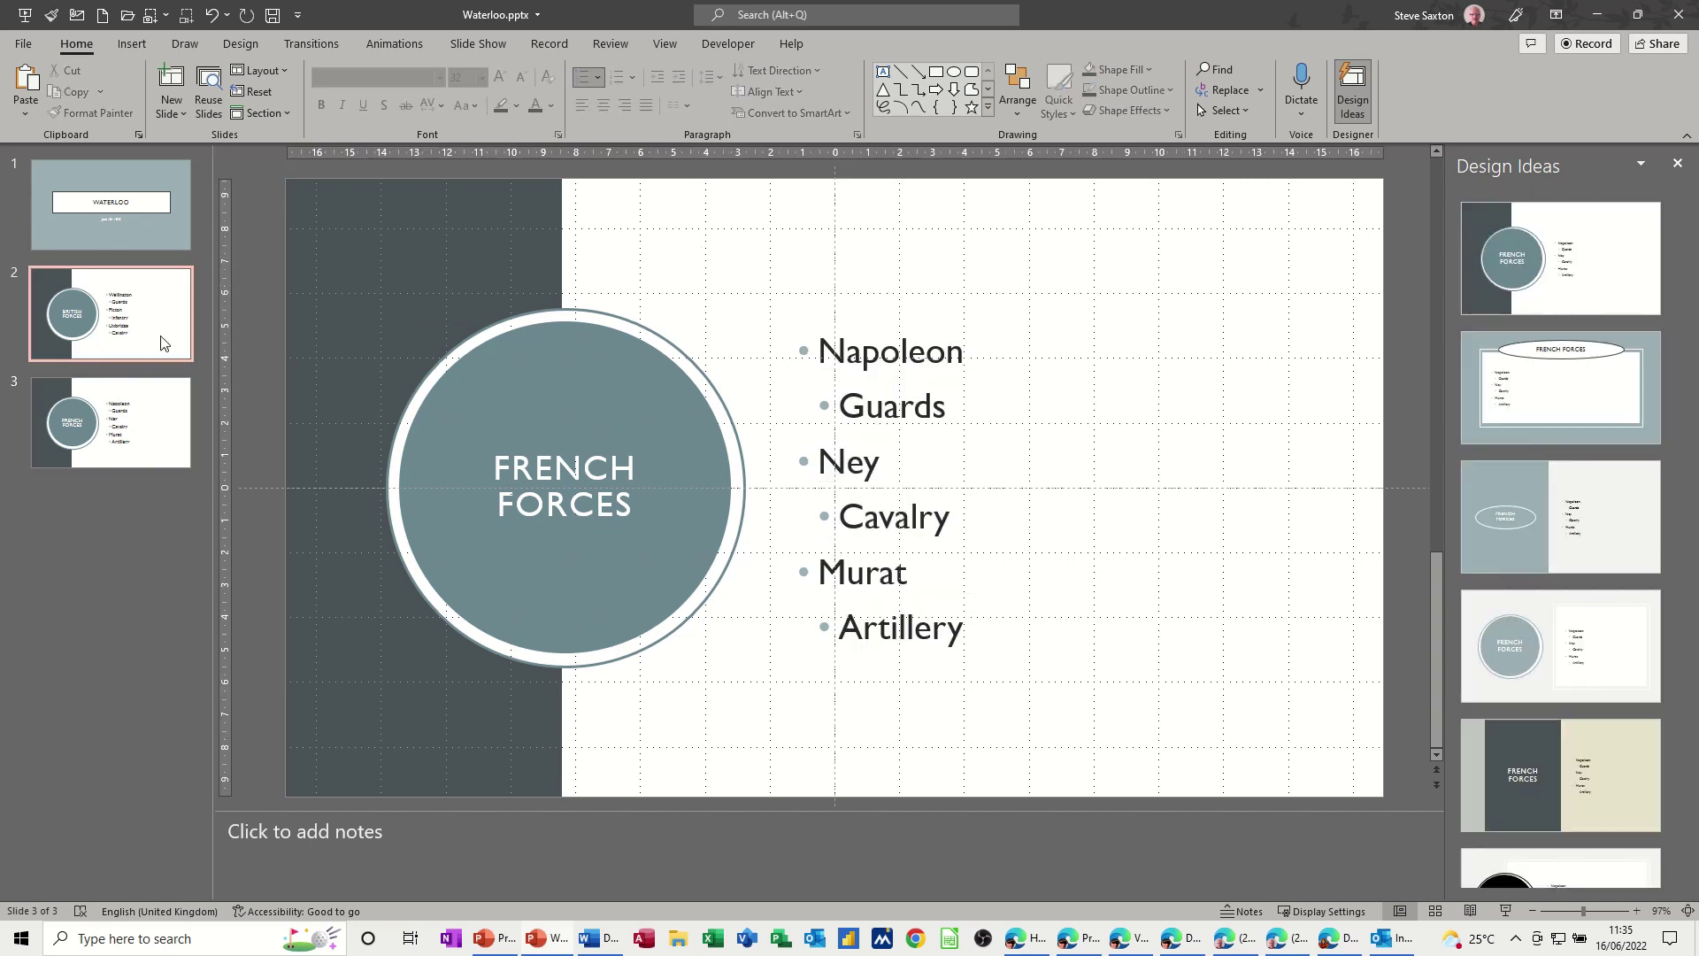
{"action": "left_click", "coordinate": [163, 239]}
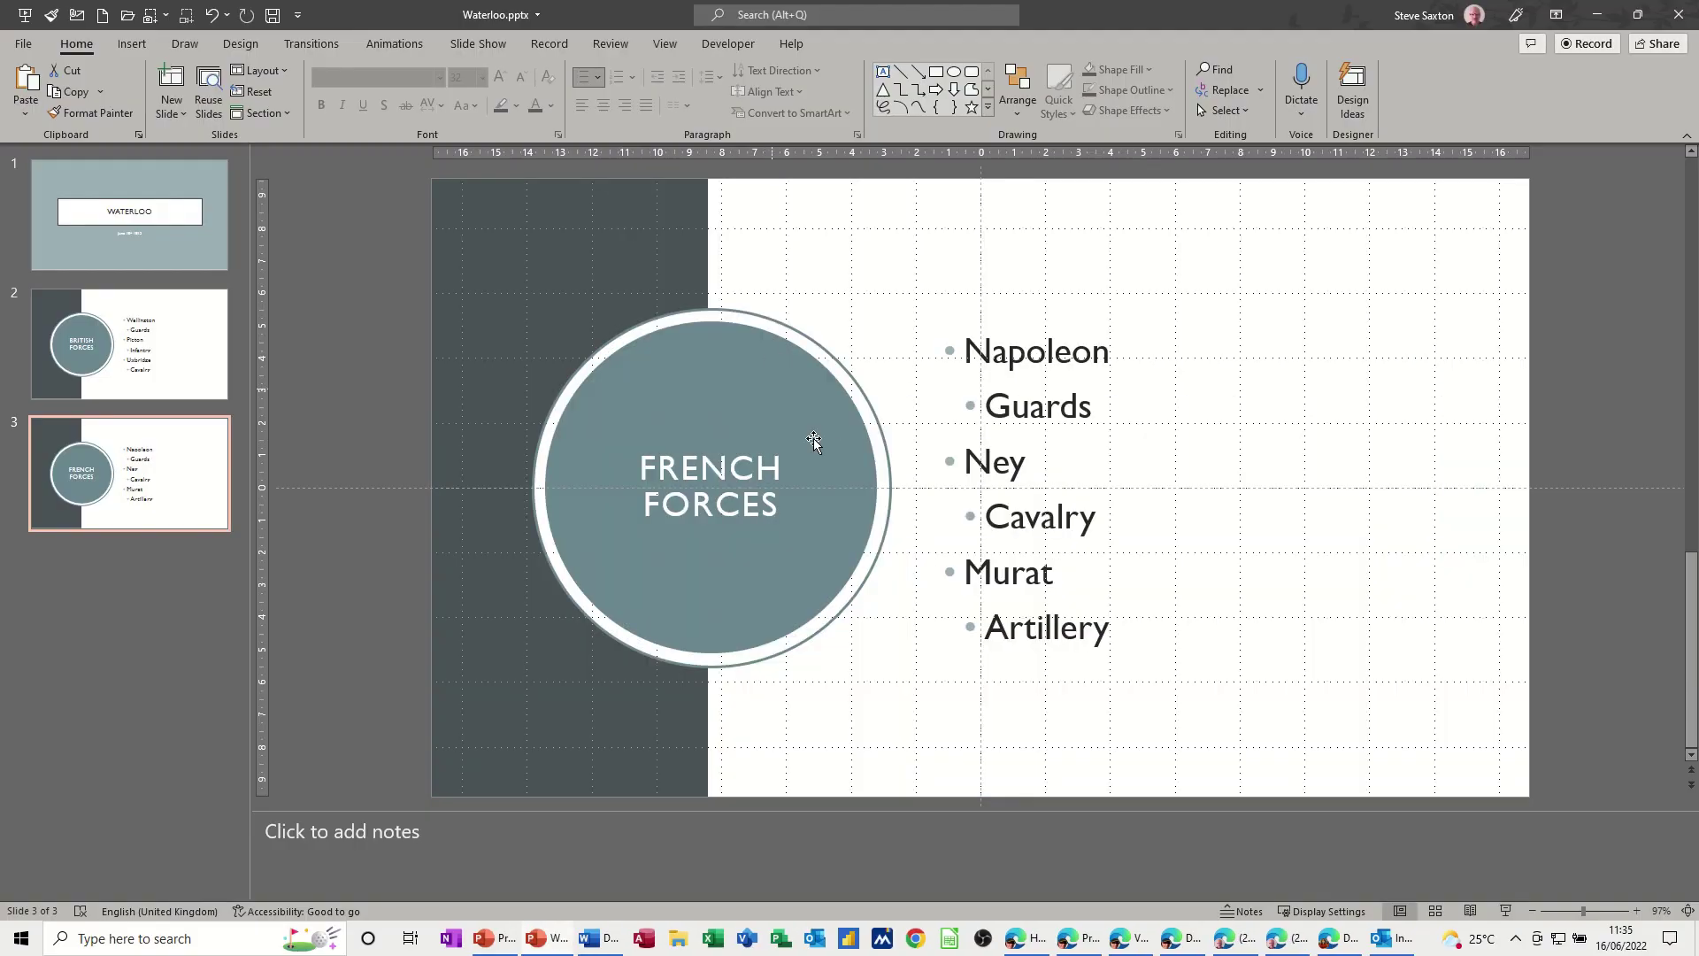
{"action": "left_click", "coordinate": [184, 345]}
Step: Preview the Random Bars, Shape, Uncover, Cover and Flash transitions on the title slide
{"action": "left_click", "coordinate": [184, 220]}
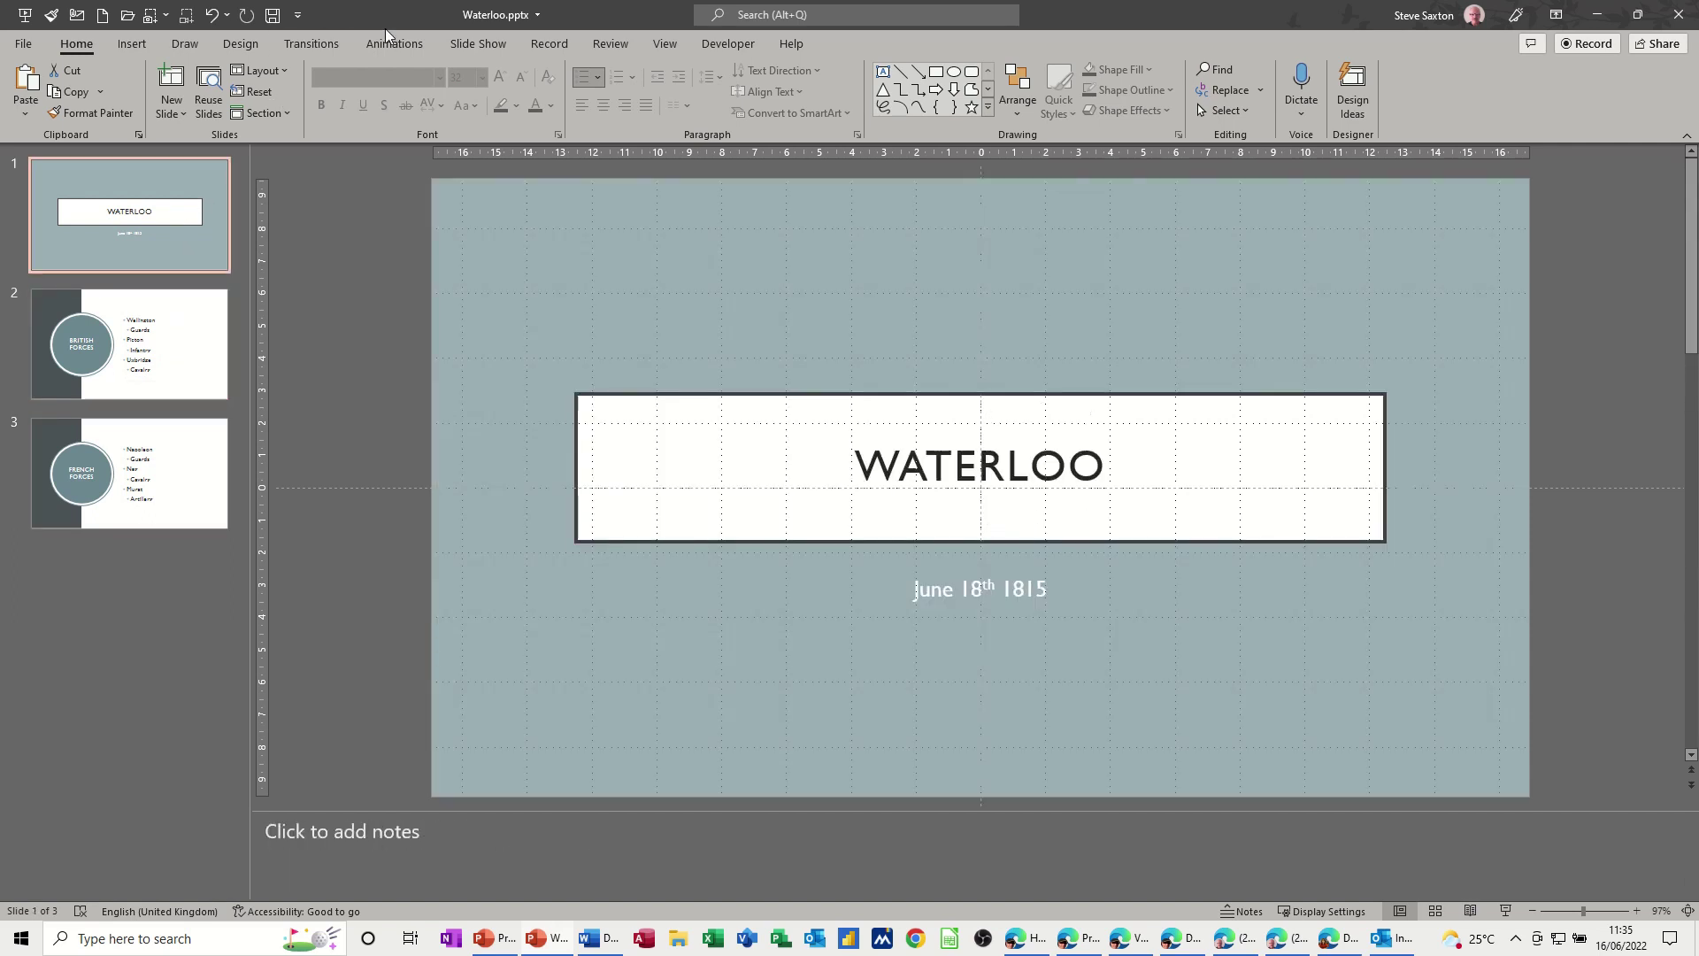
{"action": "left_click", "coordinate": [311, 43]}
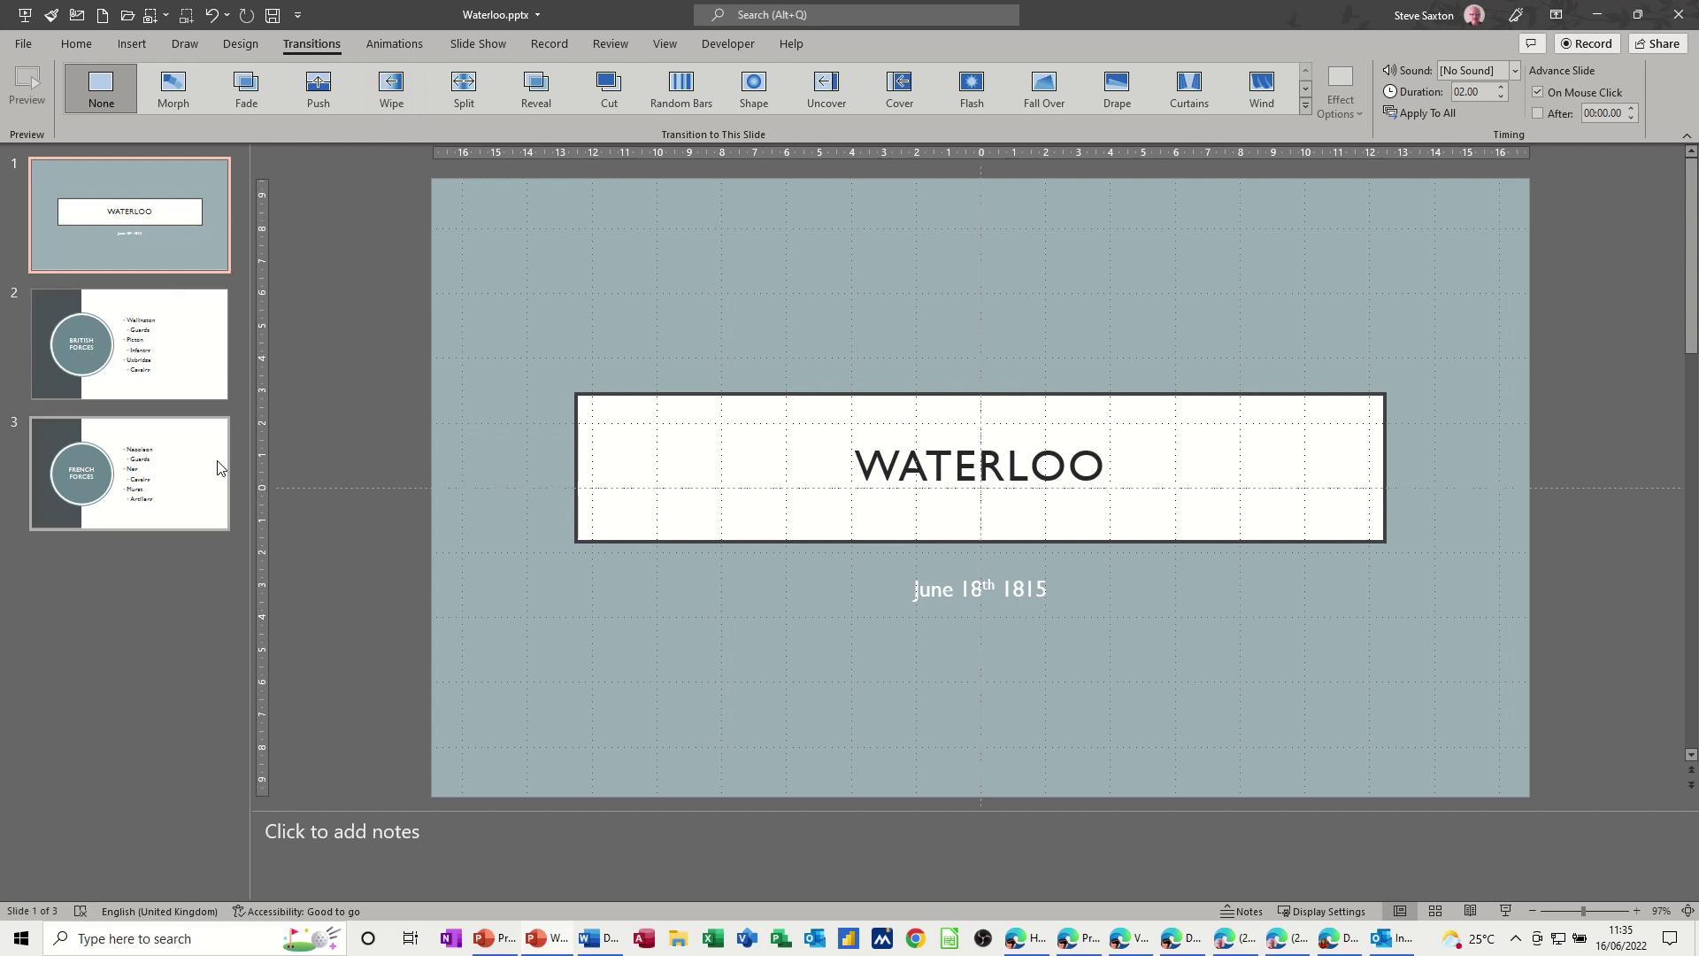
{"action": "left_click", "coordinate": [681, 88]}
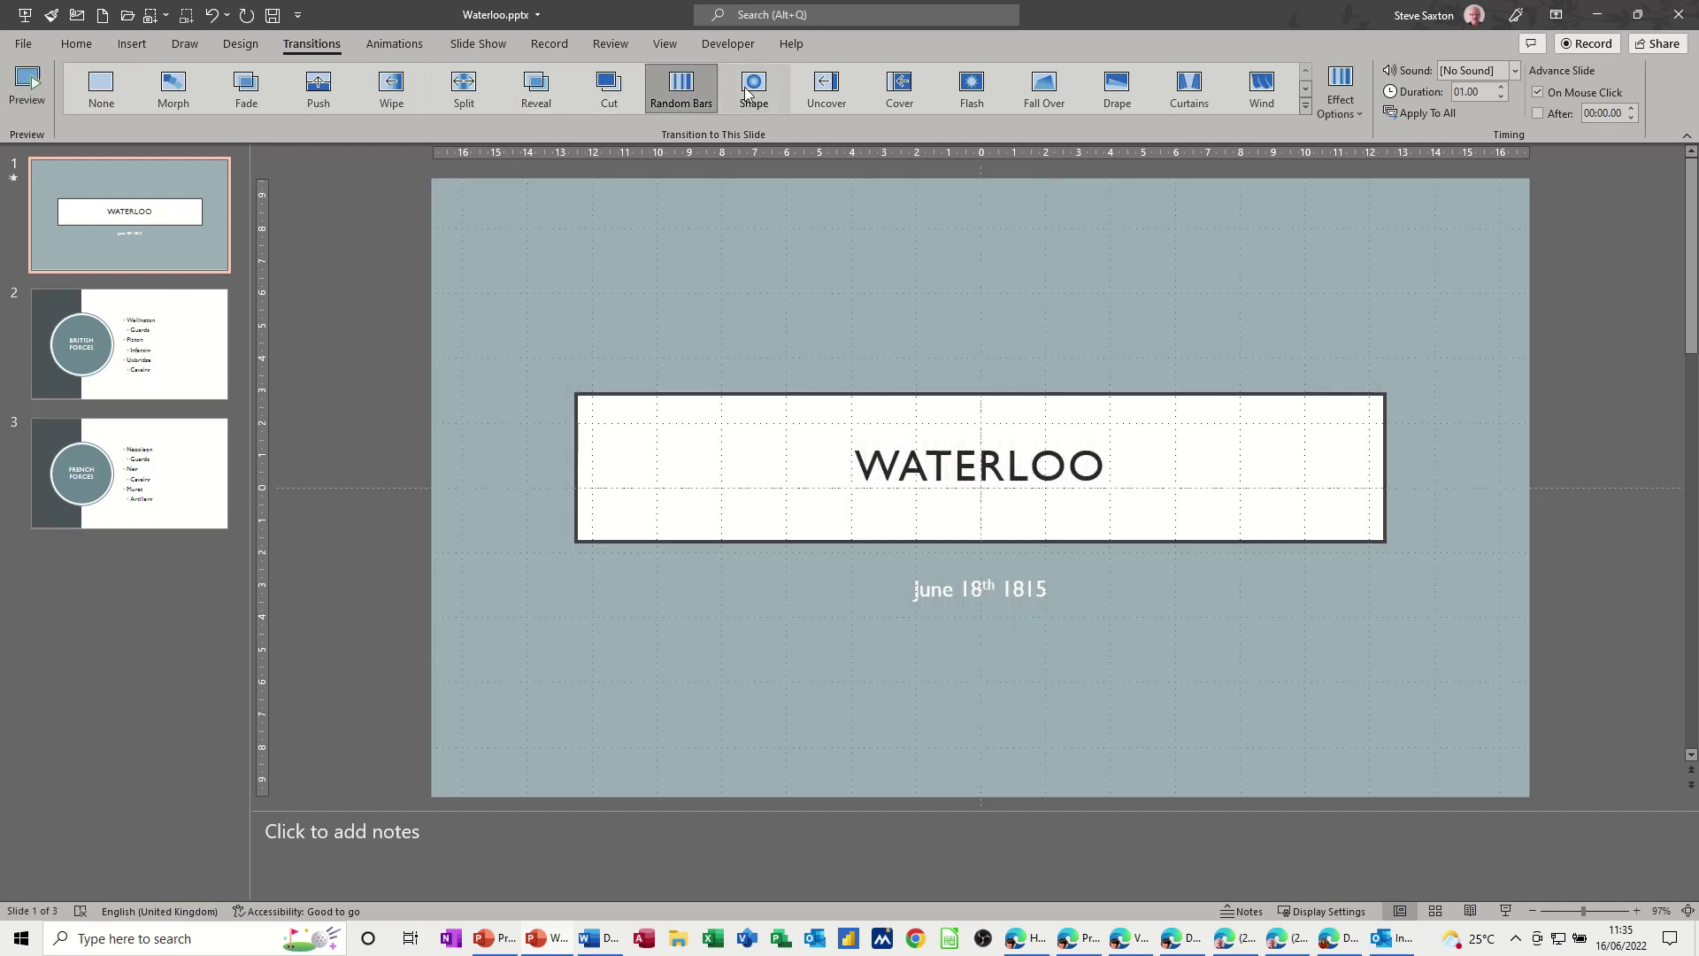
{"action": "left_click", "coordinate": [752, 88]}
{"action": "left_click", "coordinate": [826, 89]}
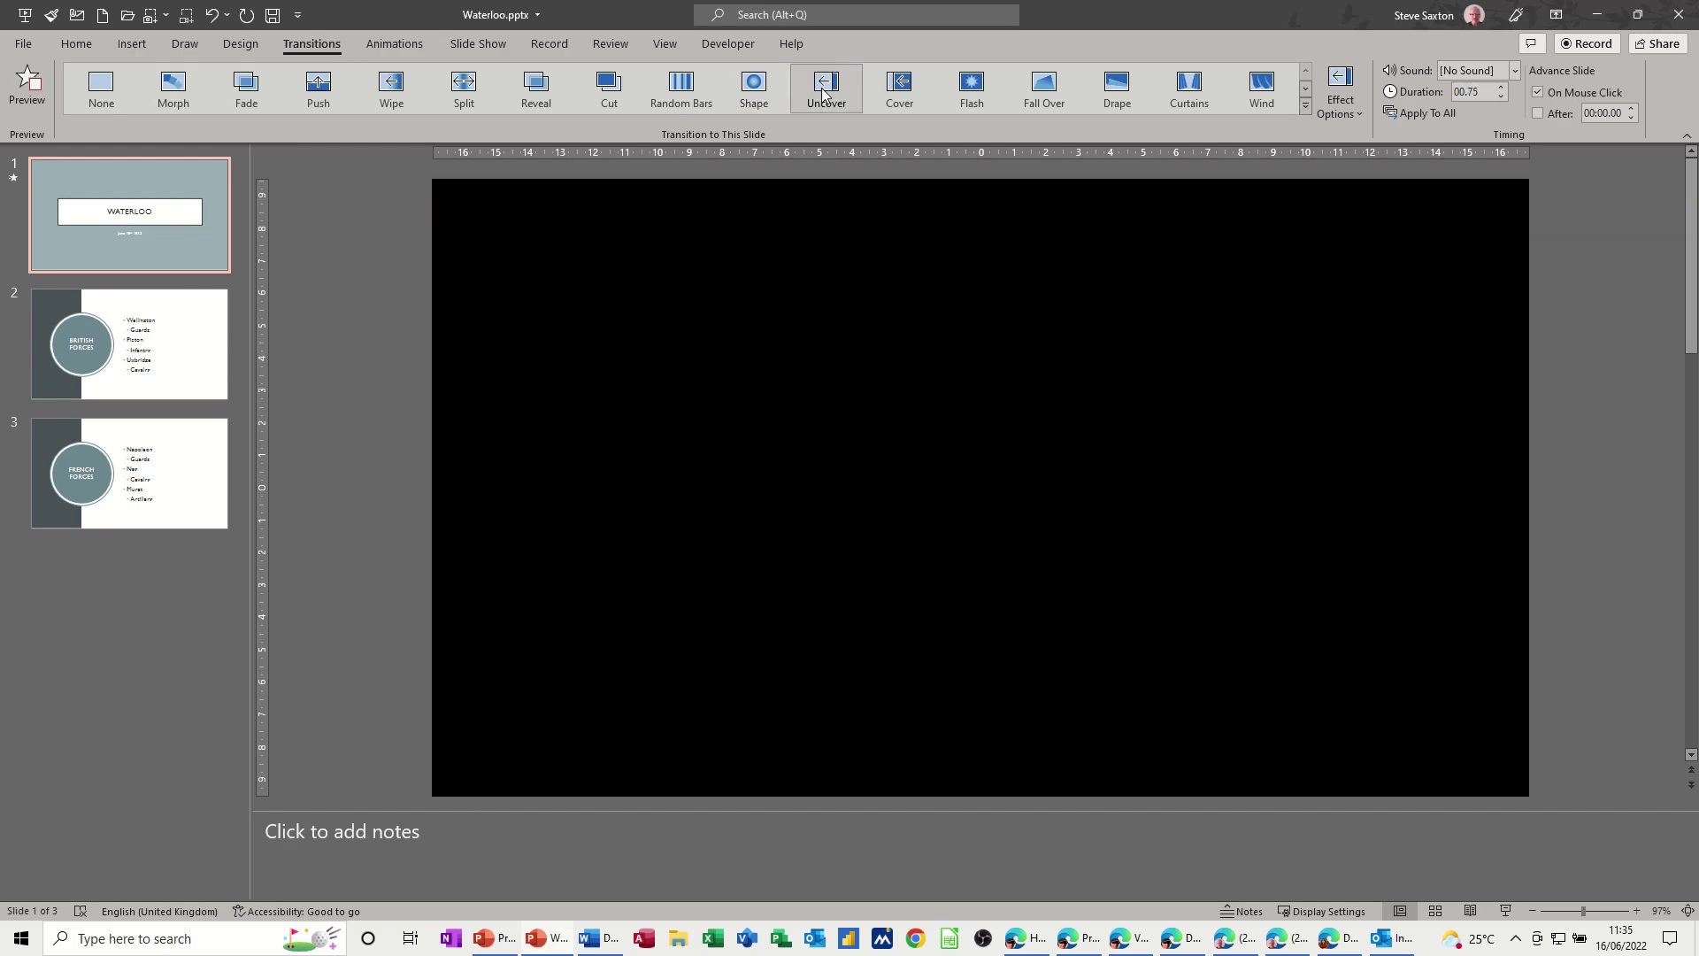
{"action": "left_click", "coordinate": [896, 88]}
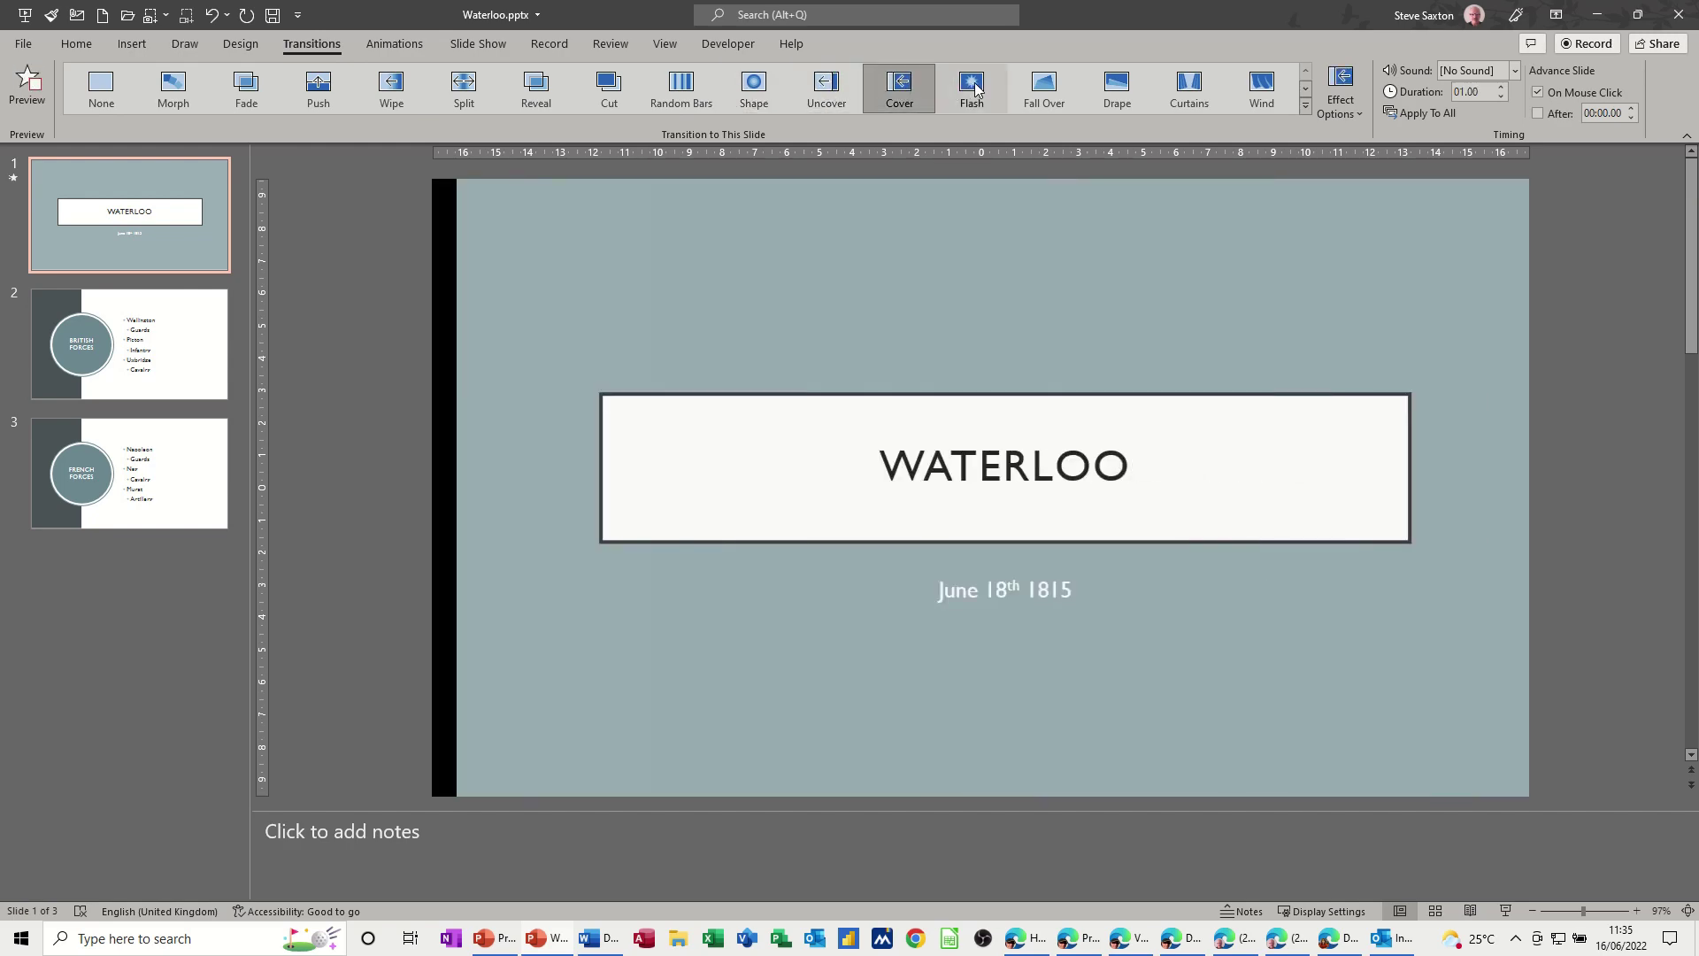
{"action": "left_click", "coordinate": [973, 88]}
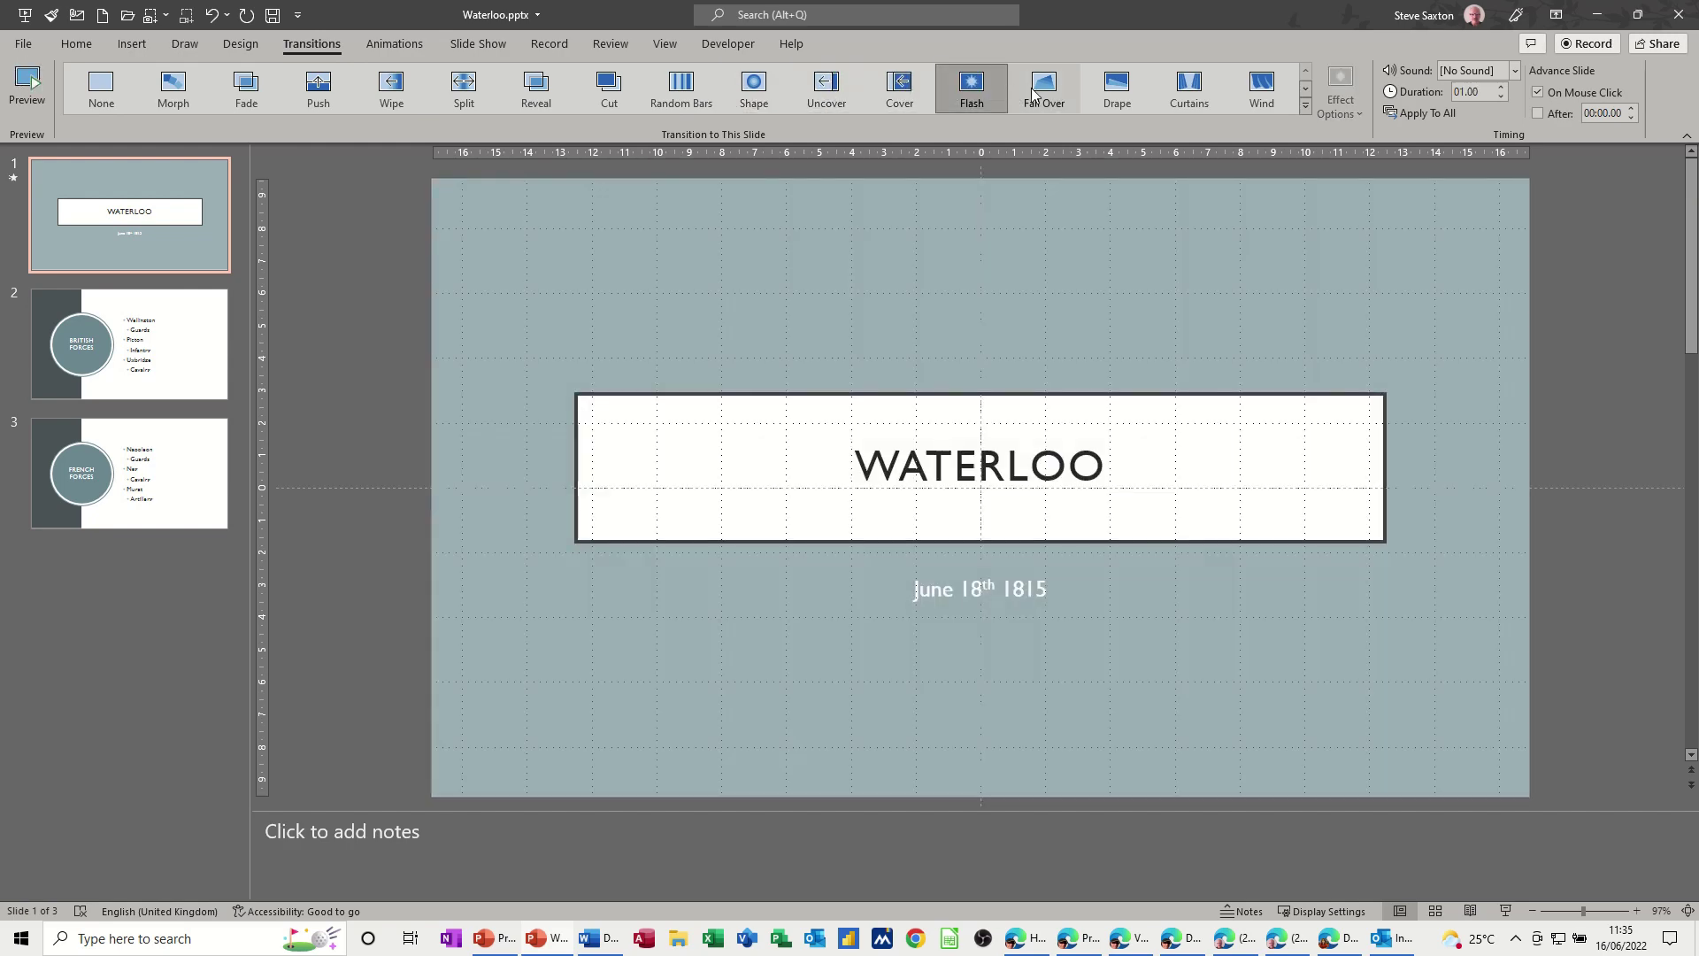
Step: Try Fall Over, Drape and Curtains, then give the title slide a 01.20-second Dissolve transition
{"action": "left_click", "coordinate": [1034, 94]}
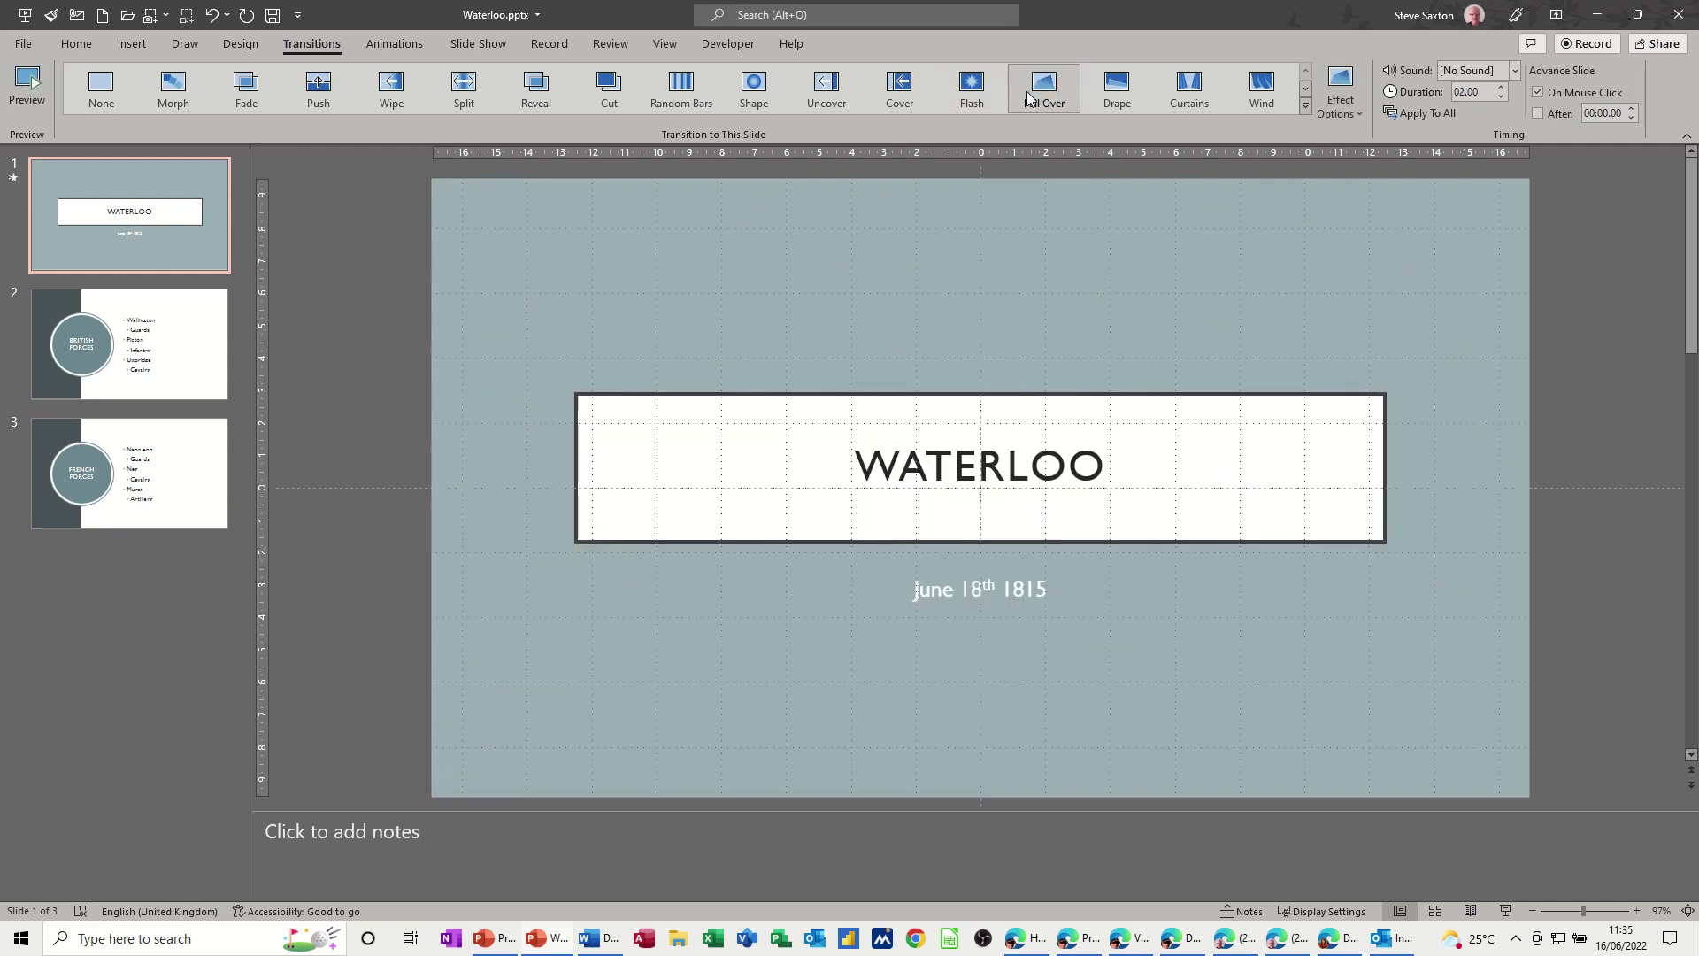
{"action": "left_click", "coordinate": [1109, 87]}
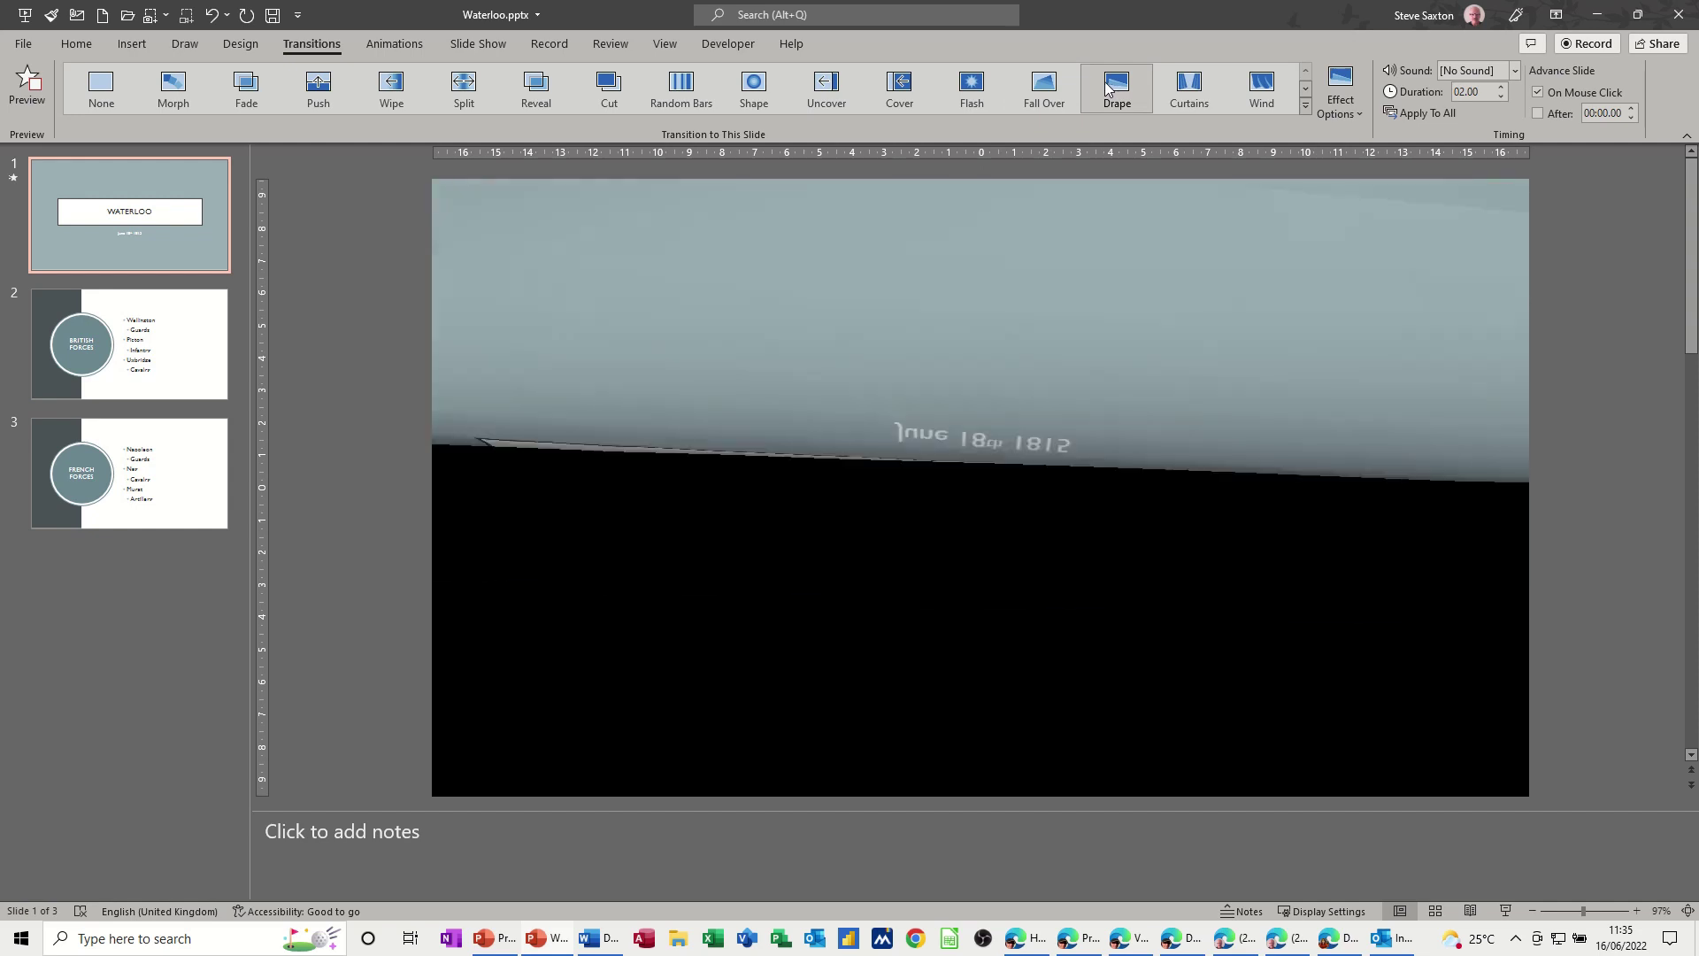
{"action": "left_click", "coordinate": [1189, 90]}
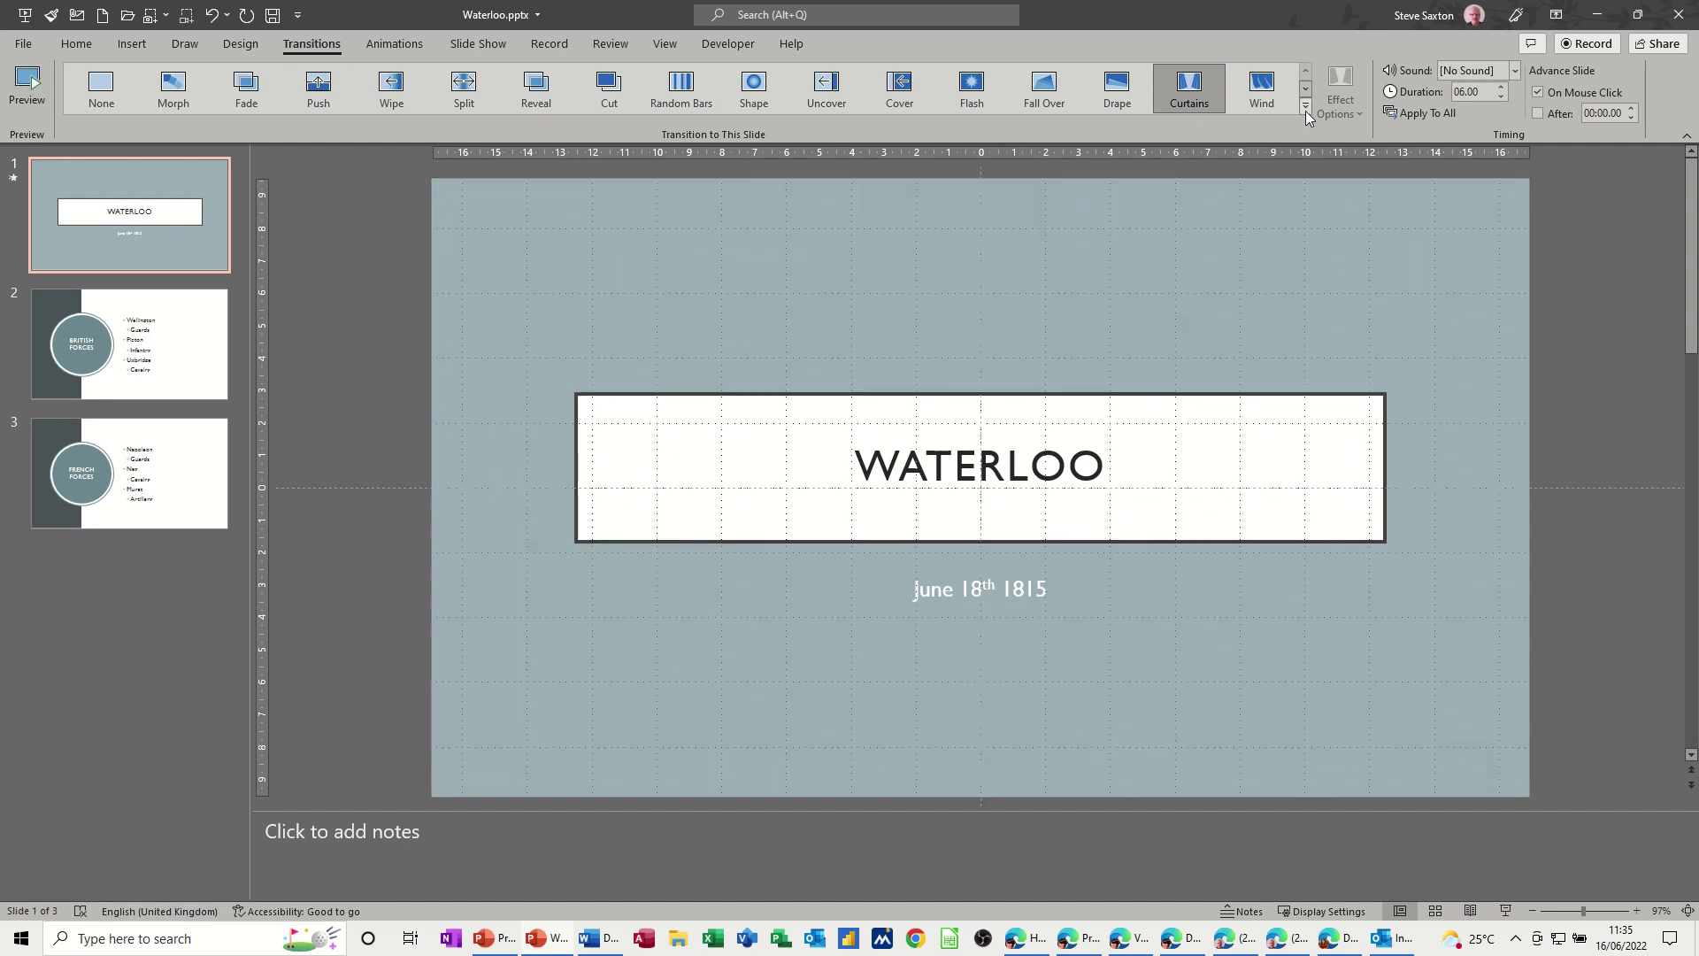
{"action": "left_click", "coordinate": [1305, 107]}
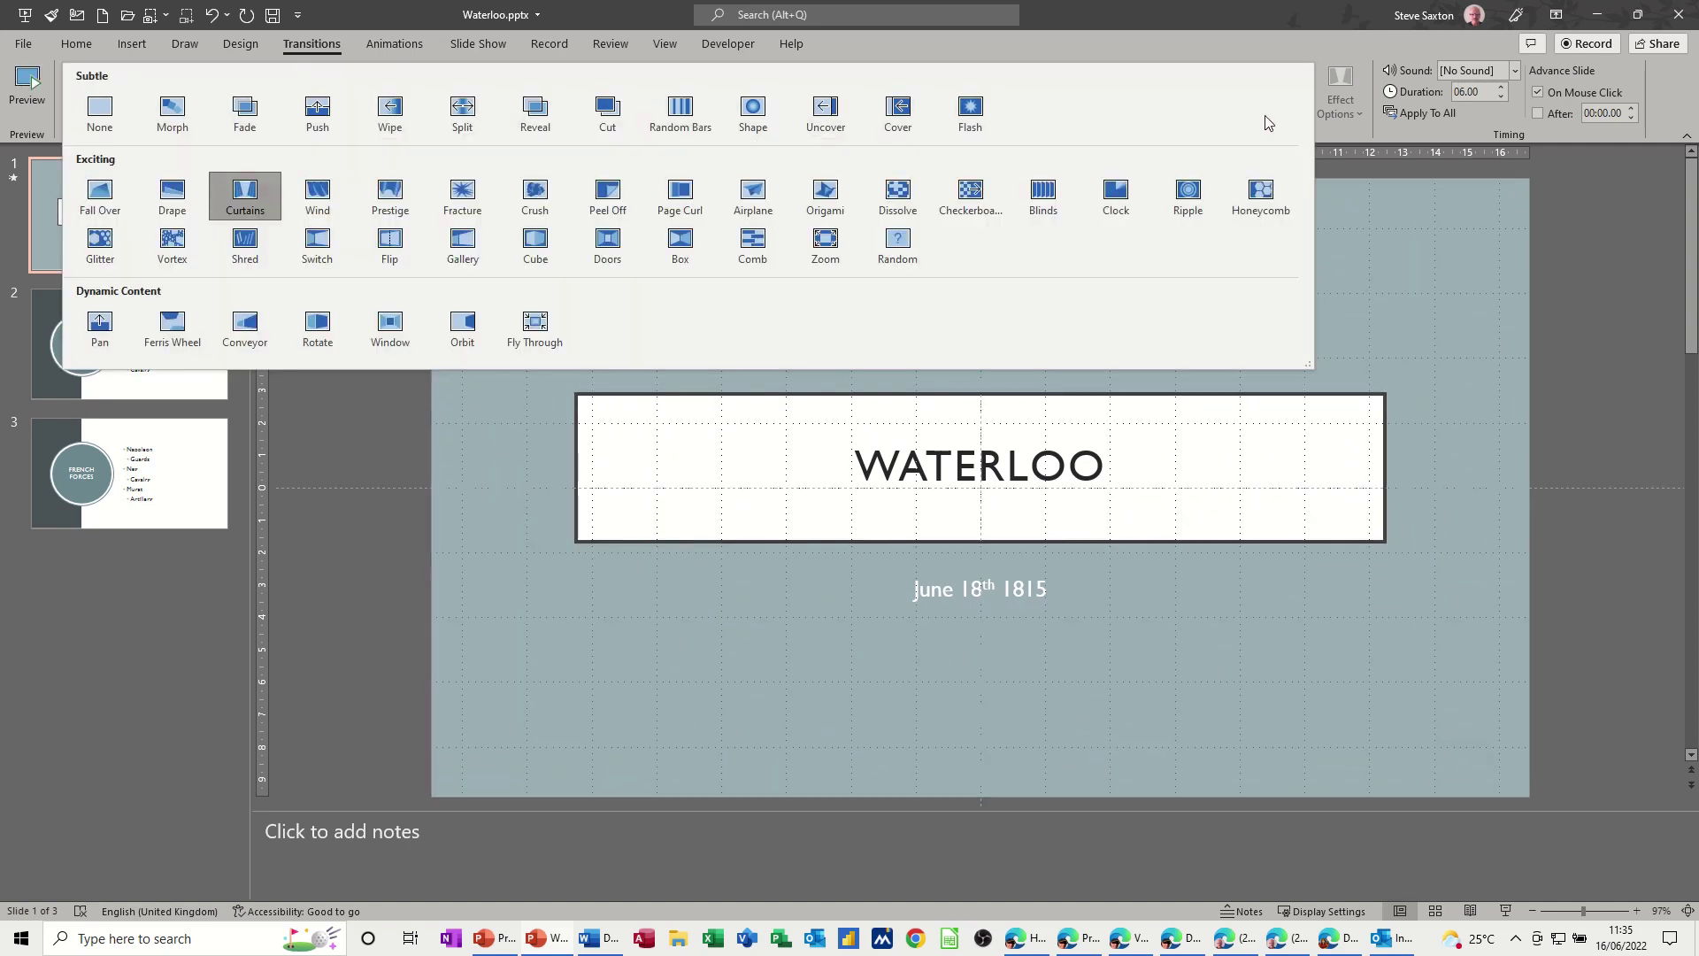
{"action": "left_click", "coordinate": [898, 193]}
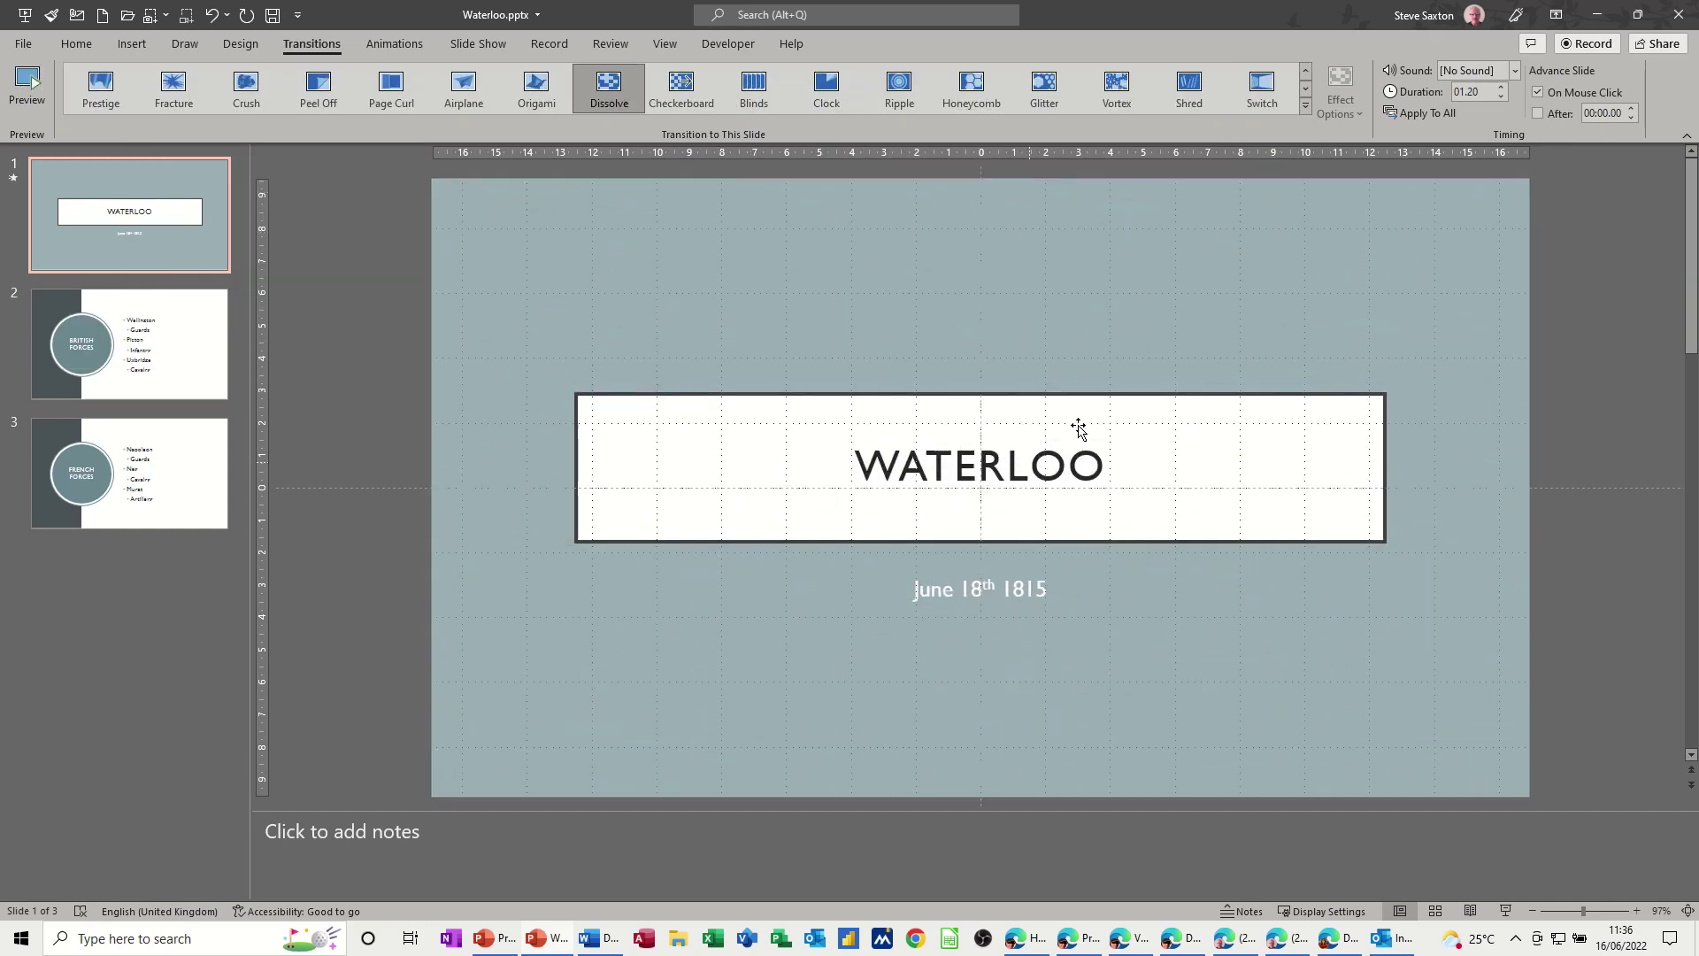
Step: Apply the Dissolve transition to every slide and replay it on slide 3 with gridlines shown
{"action": "left_click", "coordinate": [1416, 115]}
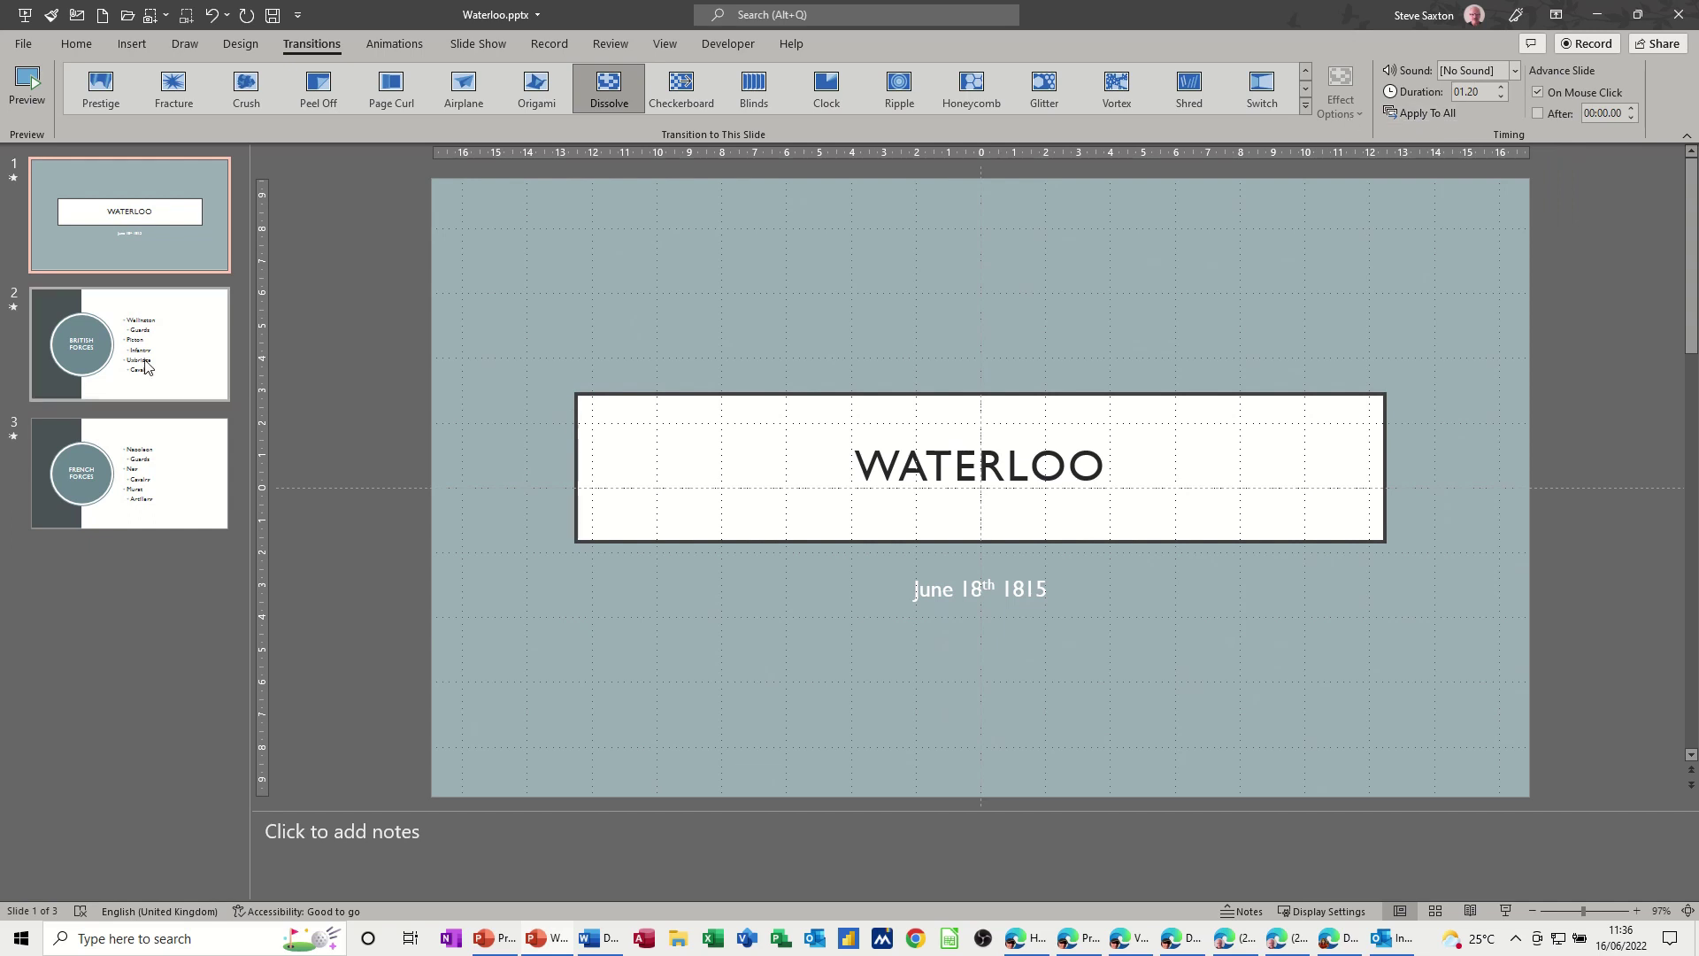
{"action": "left_click", "coordinate": [10, 439]}
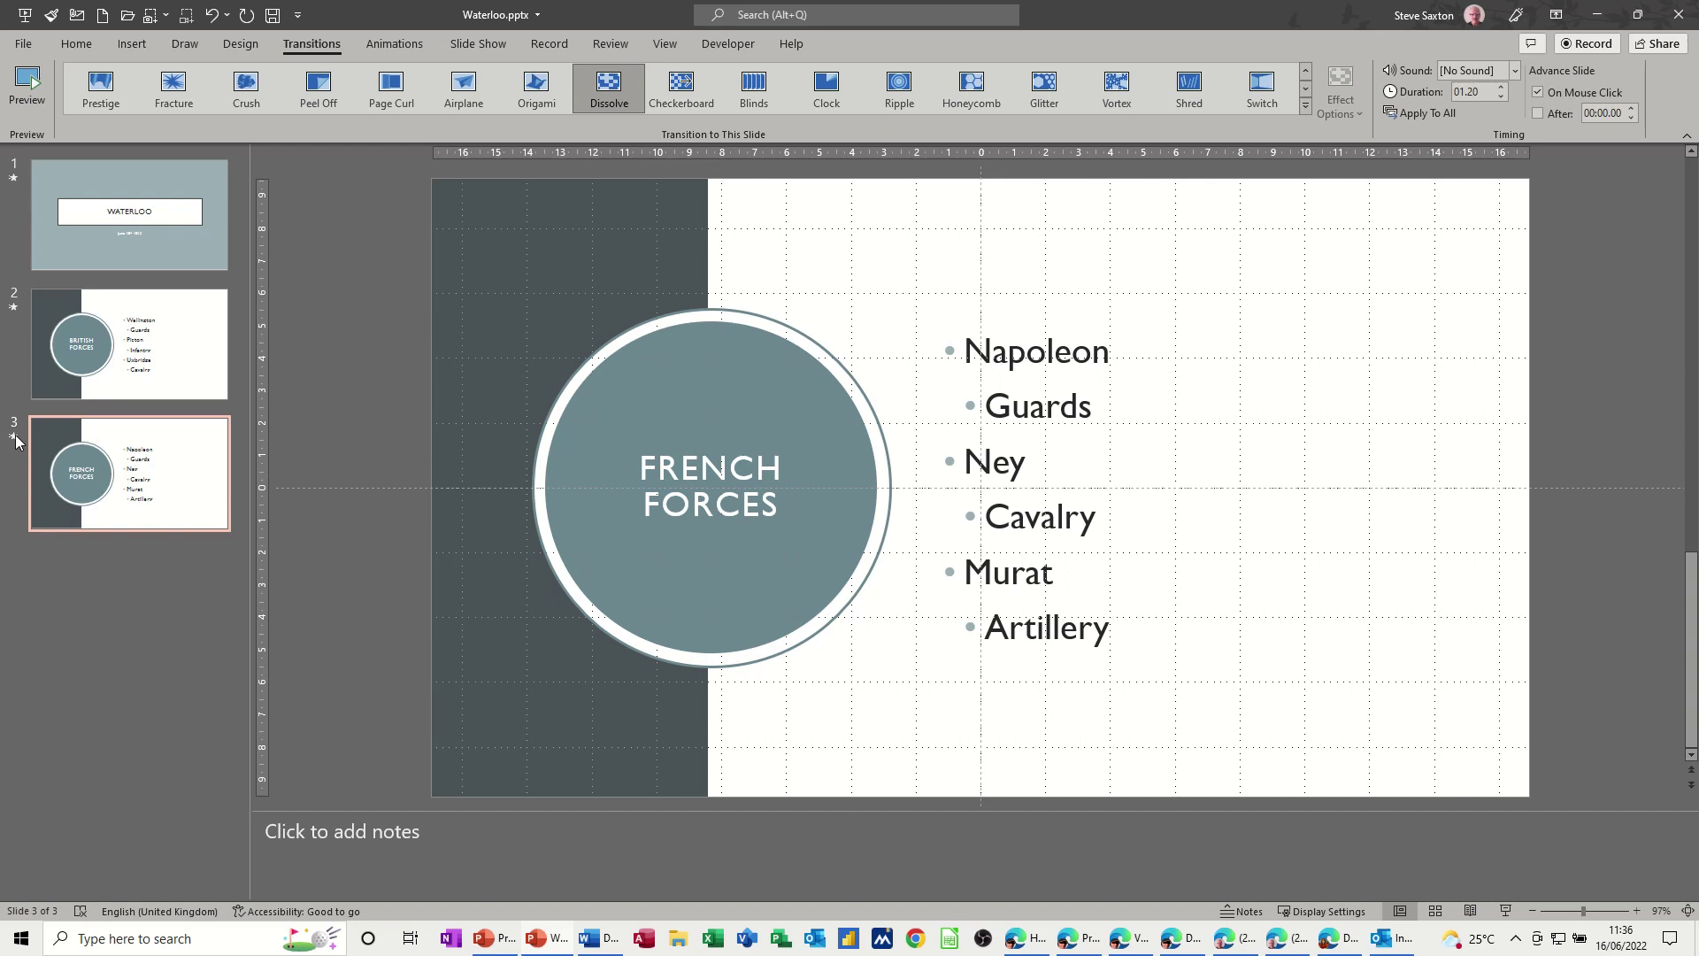
{"action": "left_click", "coordinate": [16, 439]}
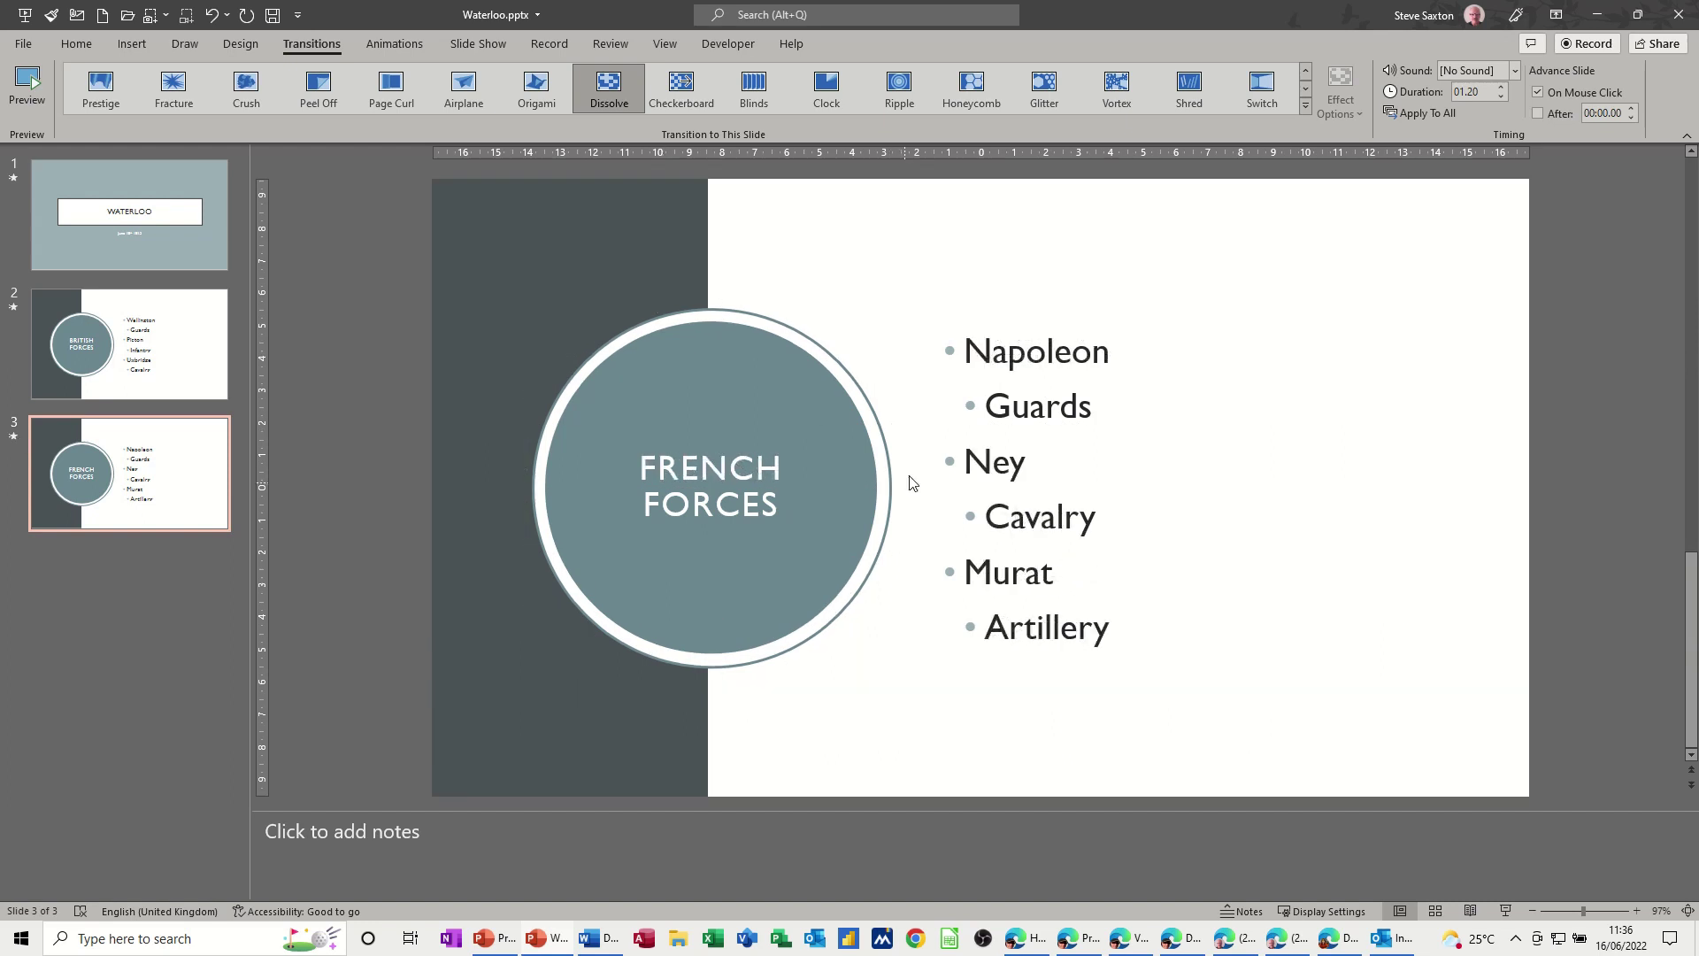
{"action": "key", "text": "shift+F9"}
{"action": "key", "text": "alt+F9"}
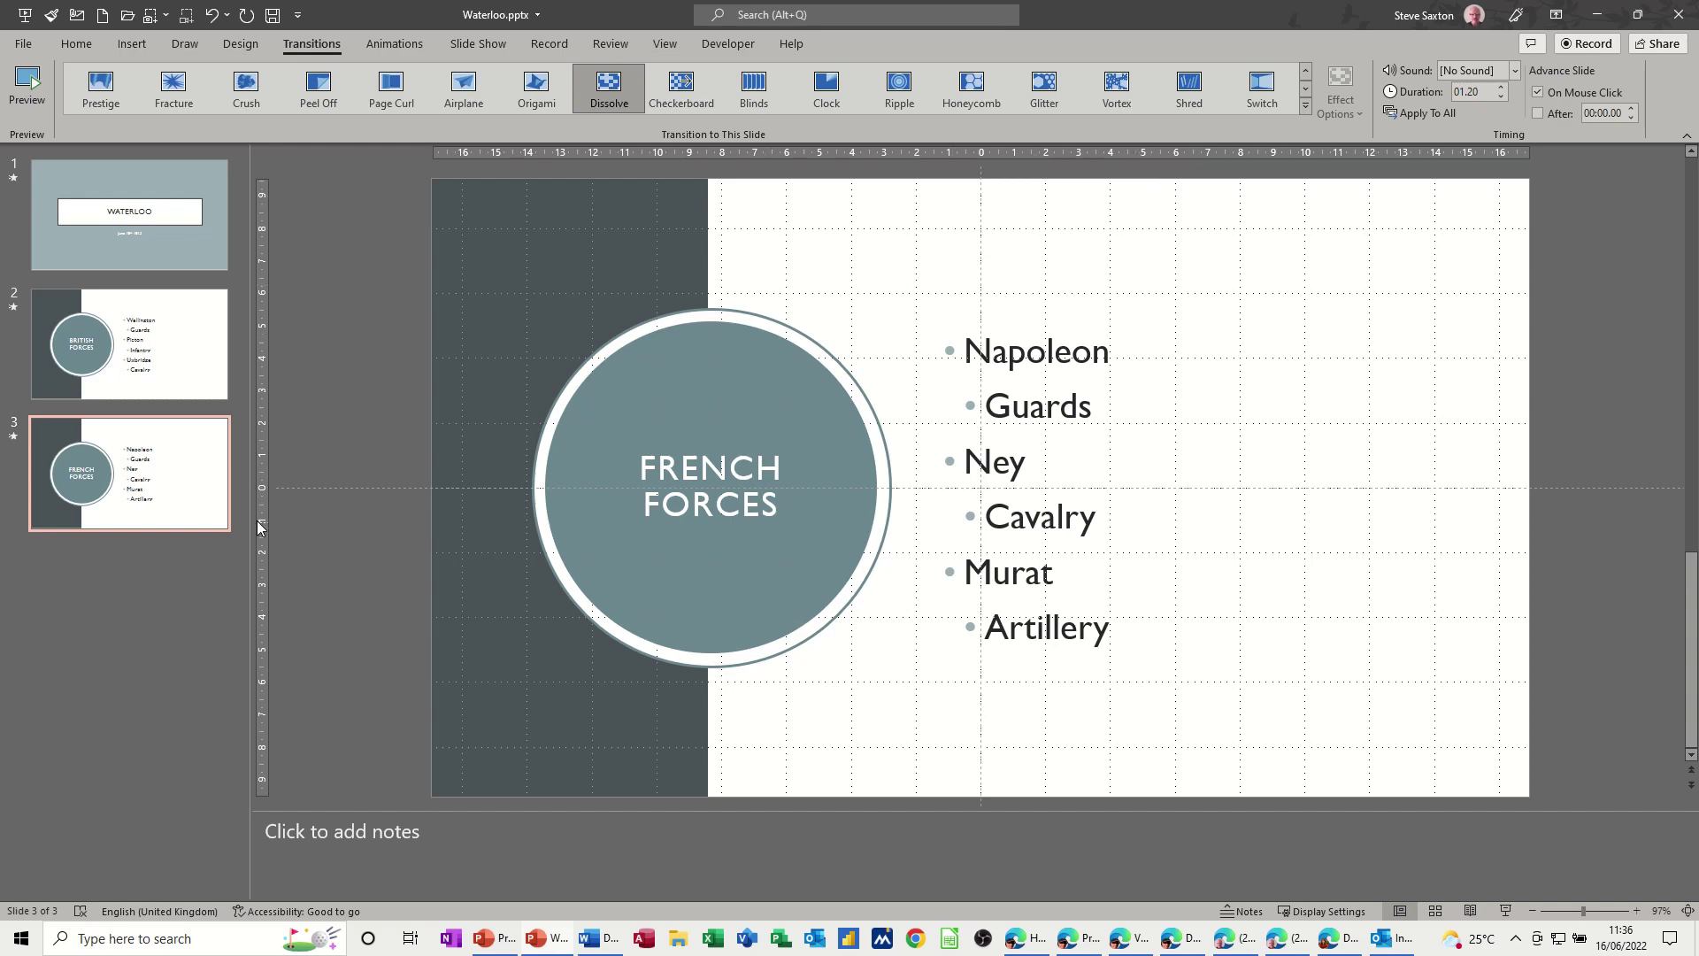
{"action": "left_click", "coordinate": [10, 439]}
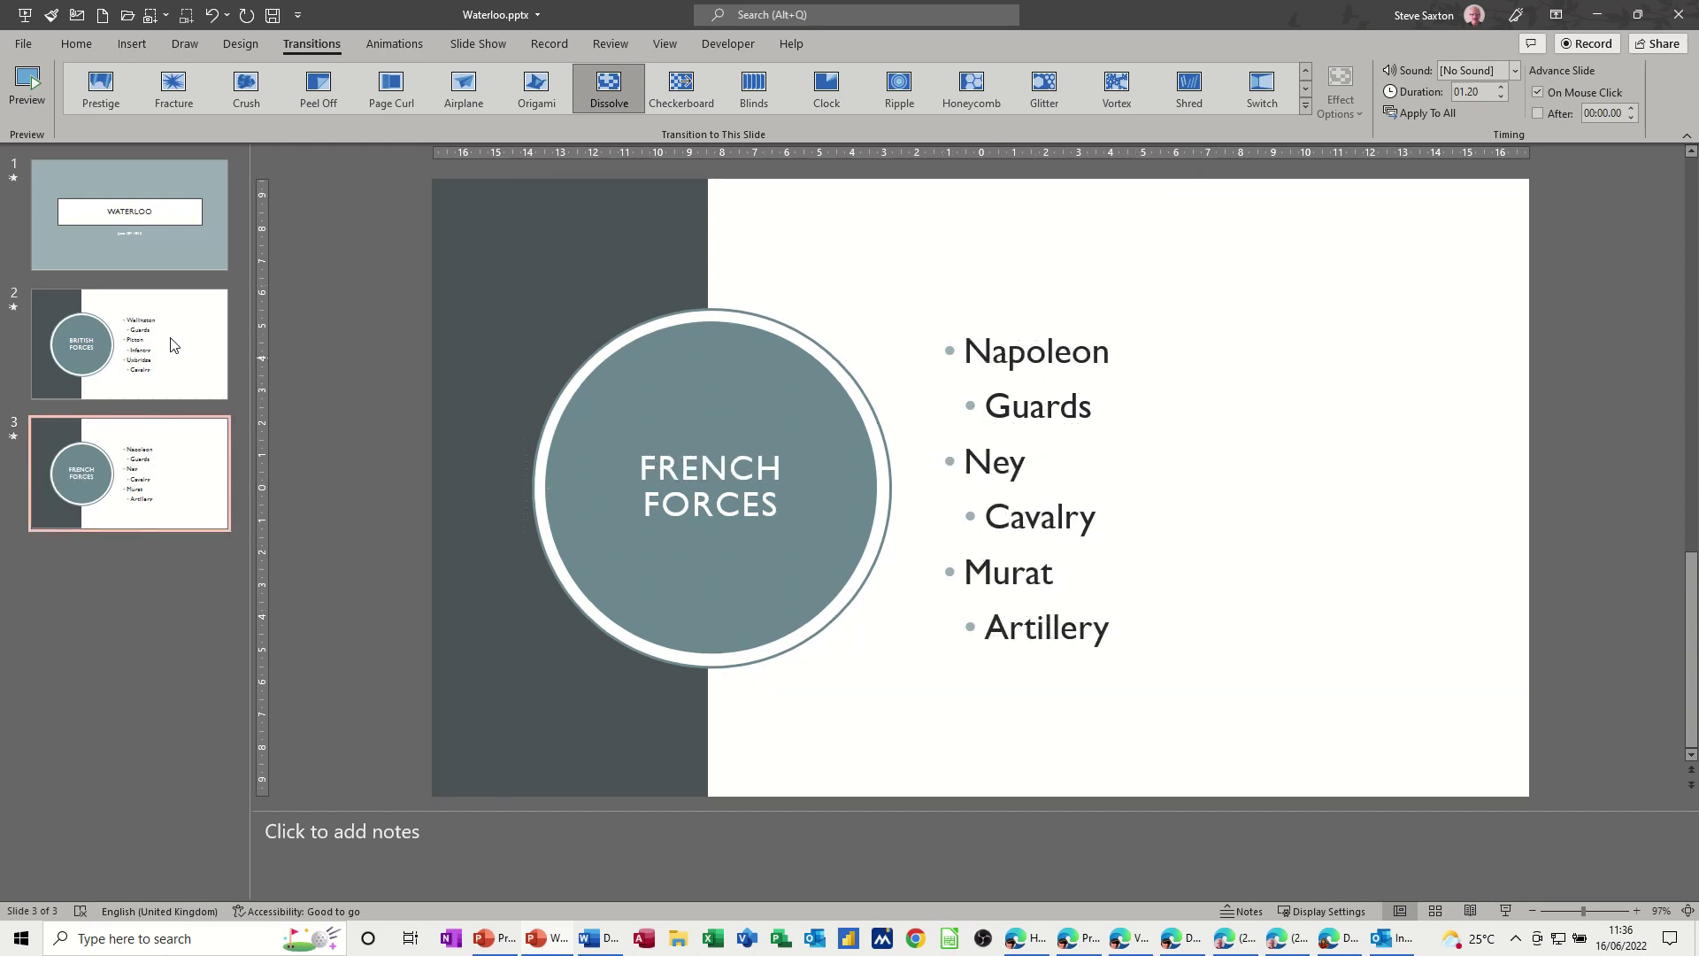
Step: On the title slide, browse the transition sound options, leaving the Dissolve silent
{"action": "left_click", "coordinate": [119, 263]}
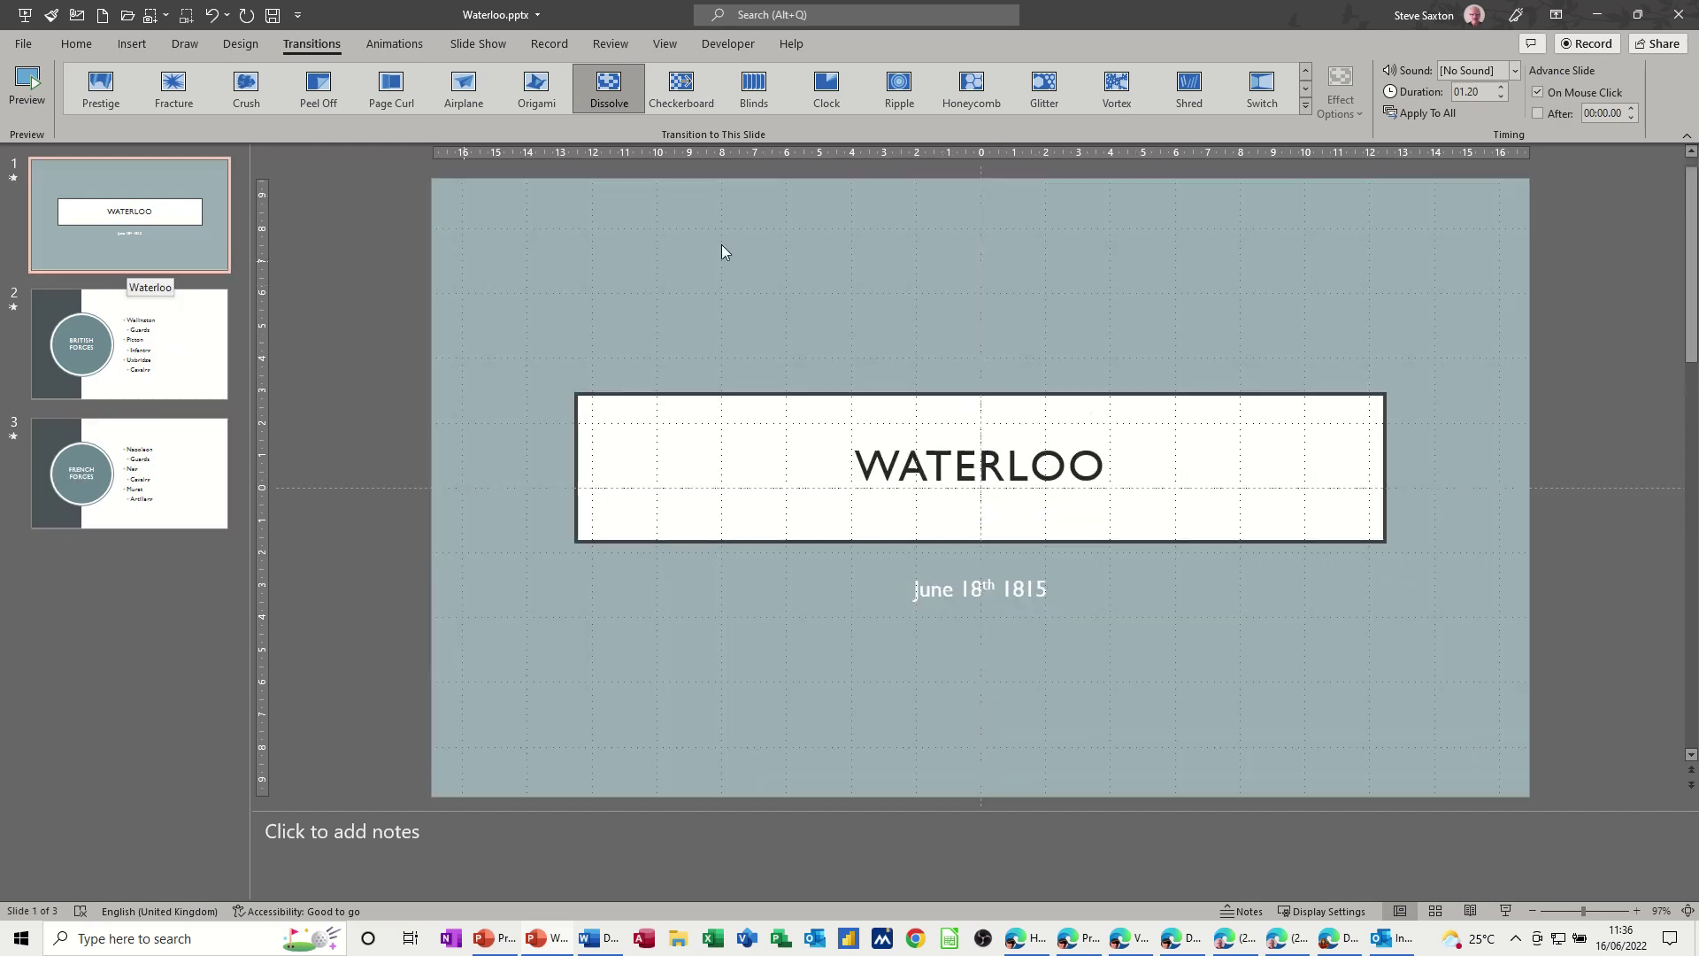
{"action": "left_click", "coordinate": [1514, 74]}
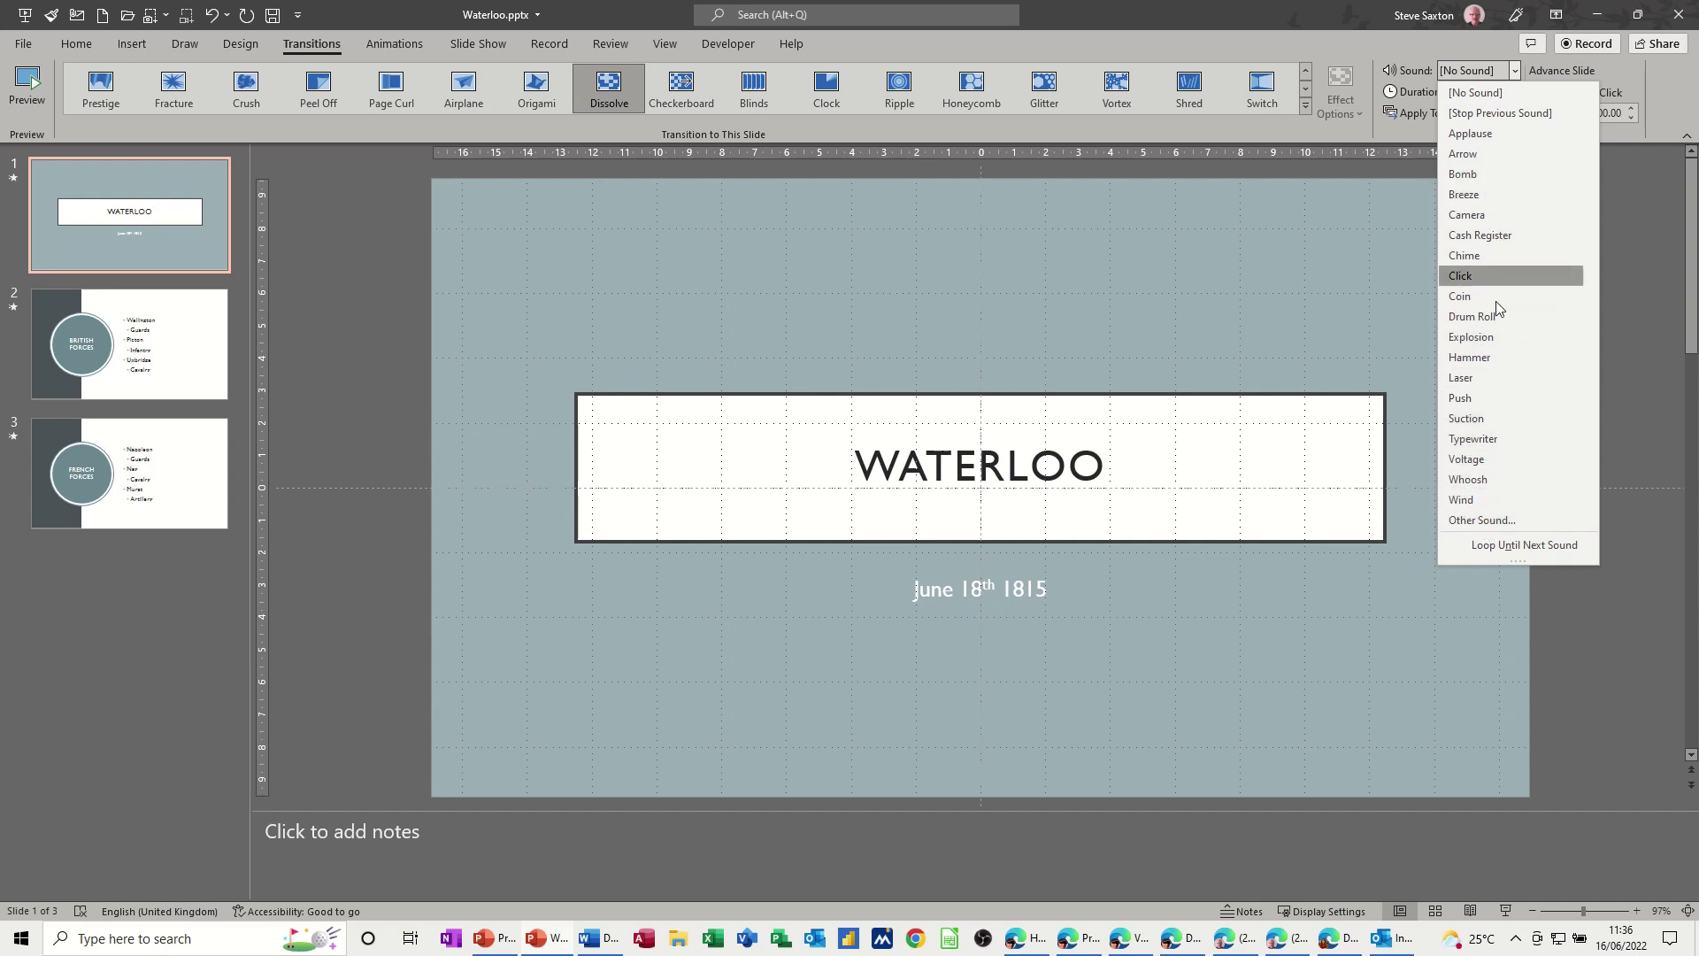
{"action": "left_click", "coordinate": [1459, 522]}
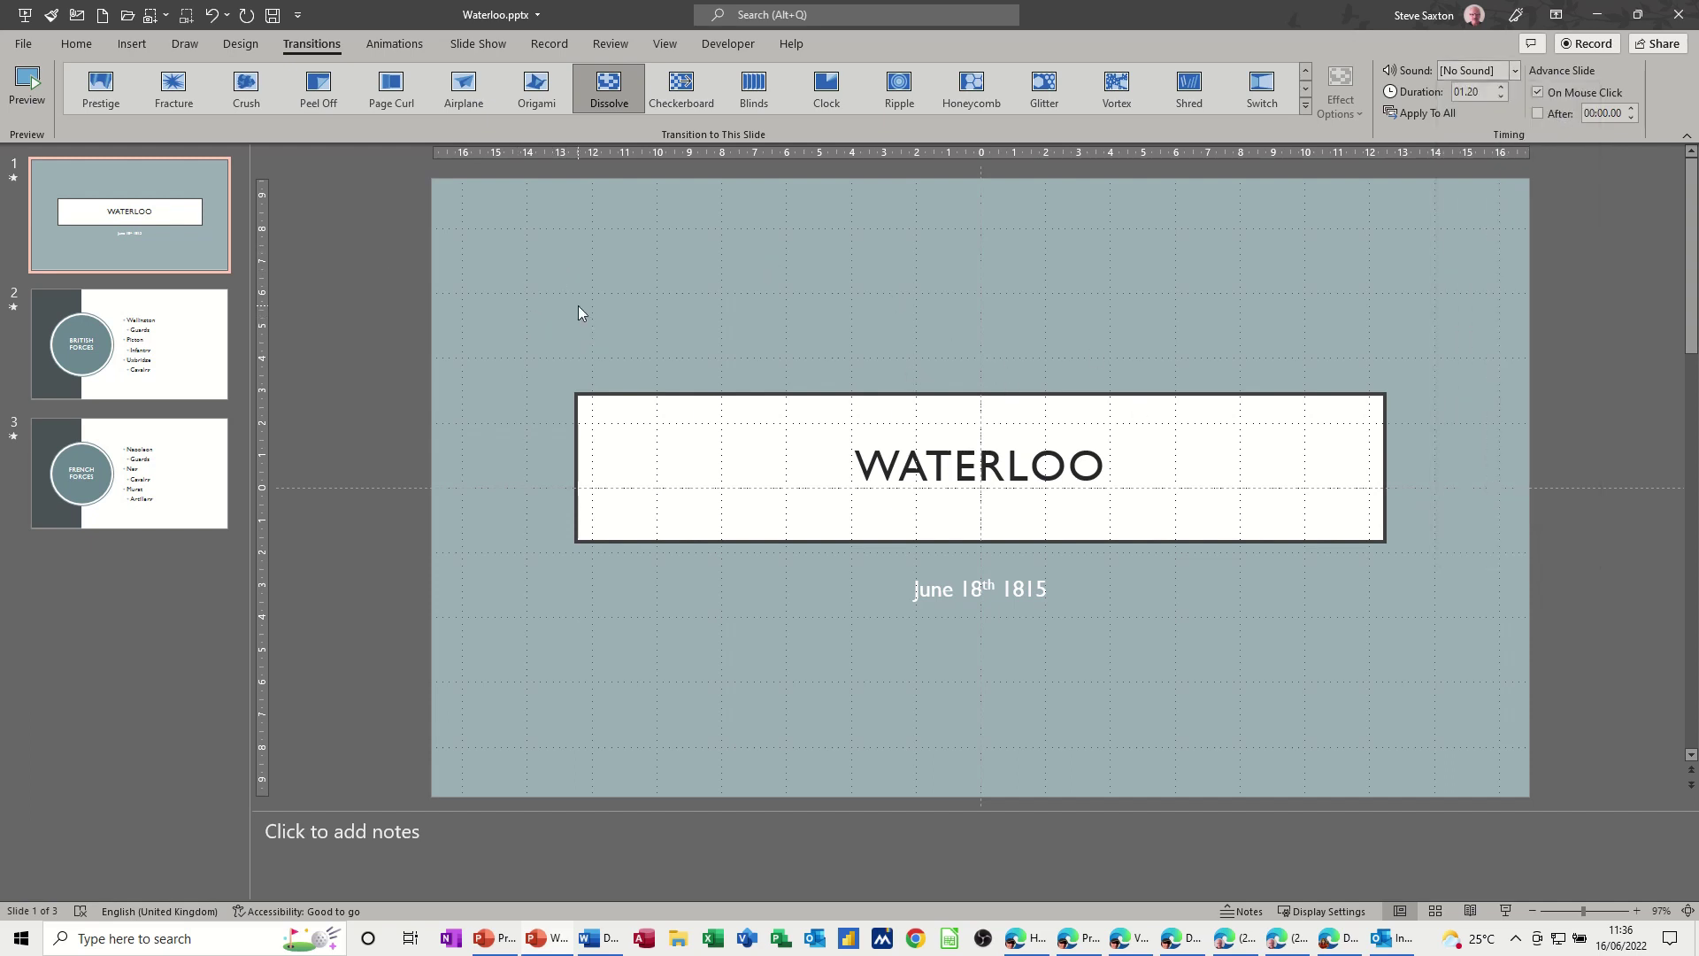
{"action": "left_click", "coordinate": [383, 47]}
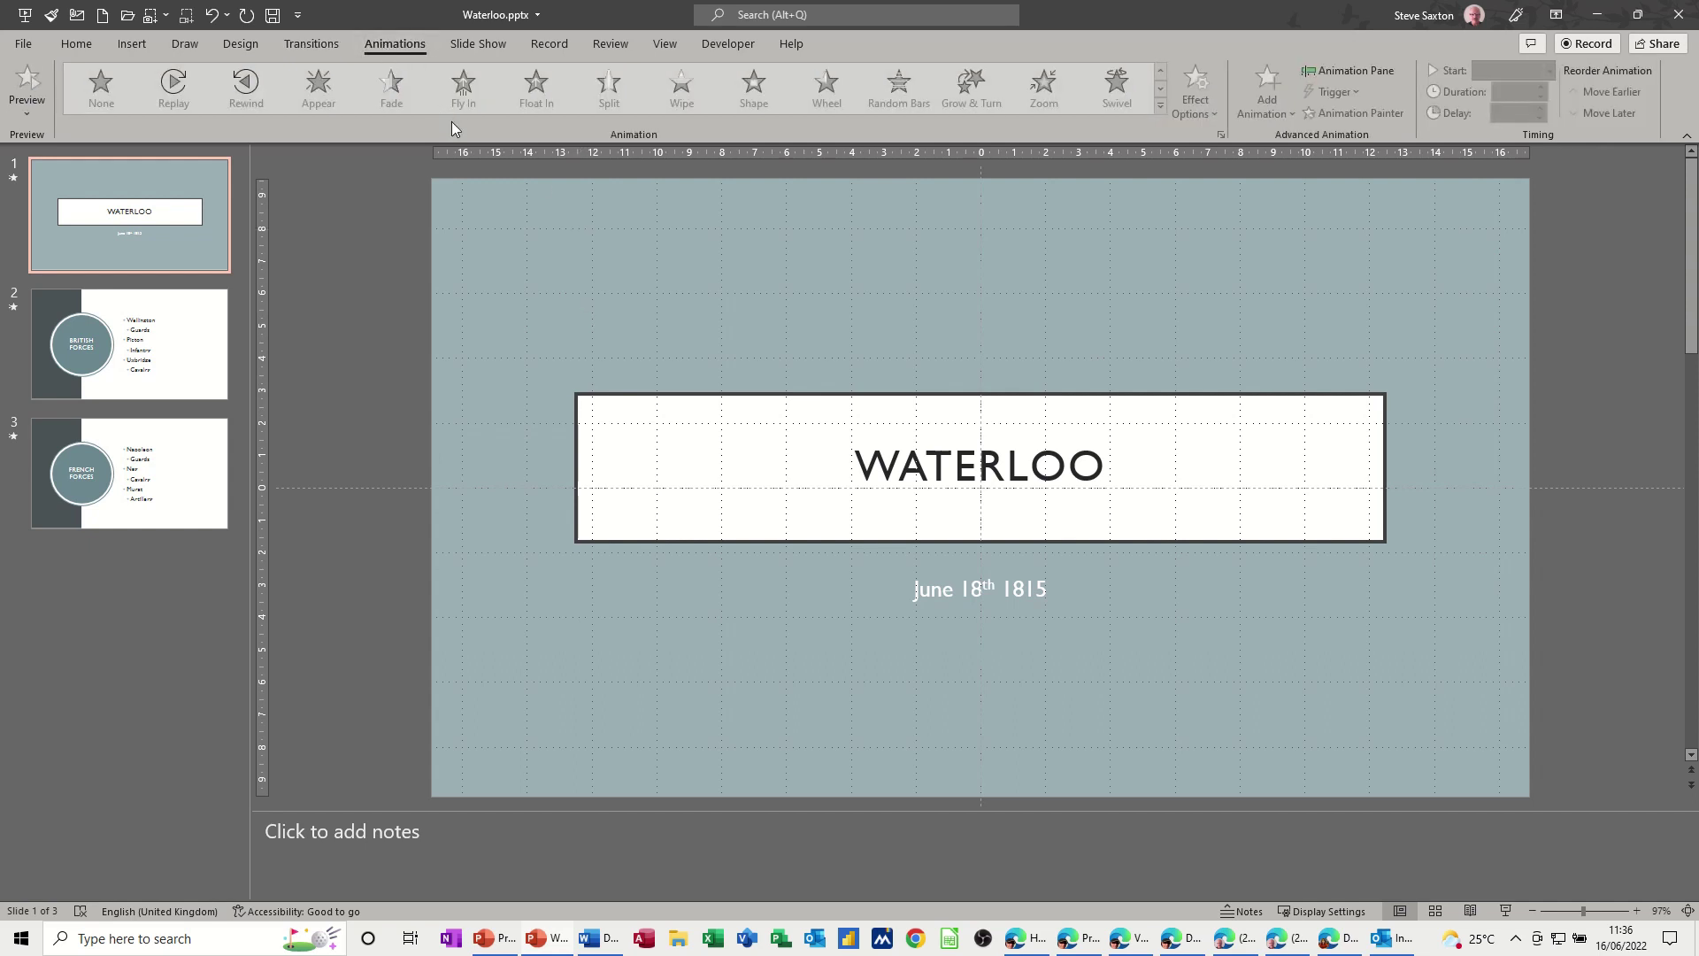
Step: Select the British Forces bullet list and browse the animation effects gallery without choosing one
{"action": "left_click", "coordinate": [593, 447]}
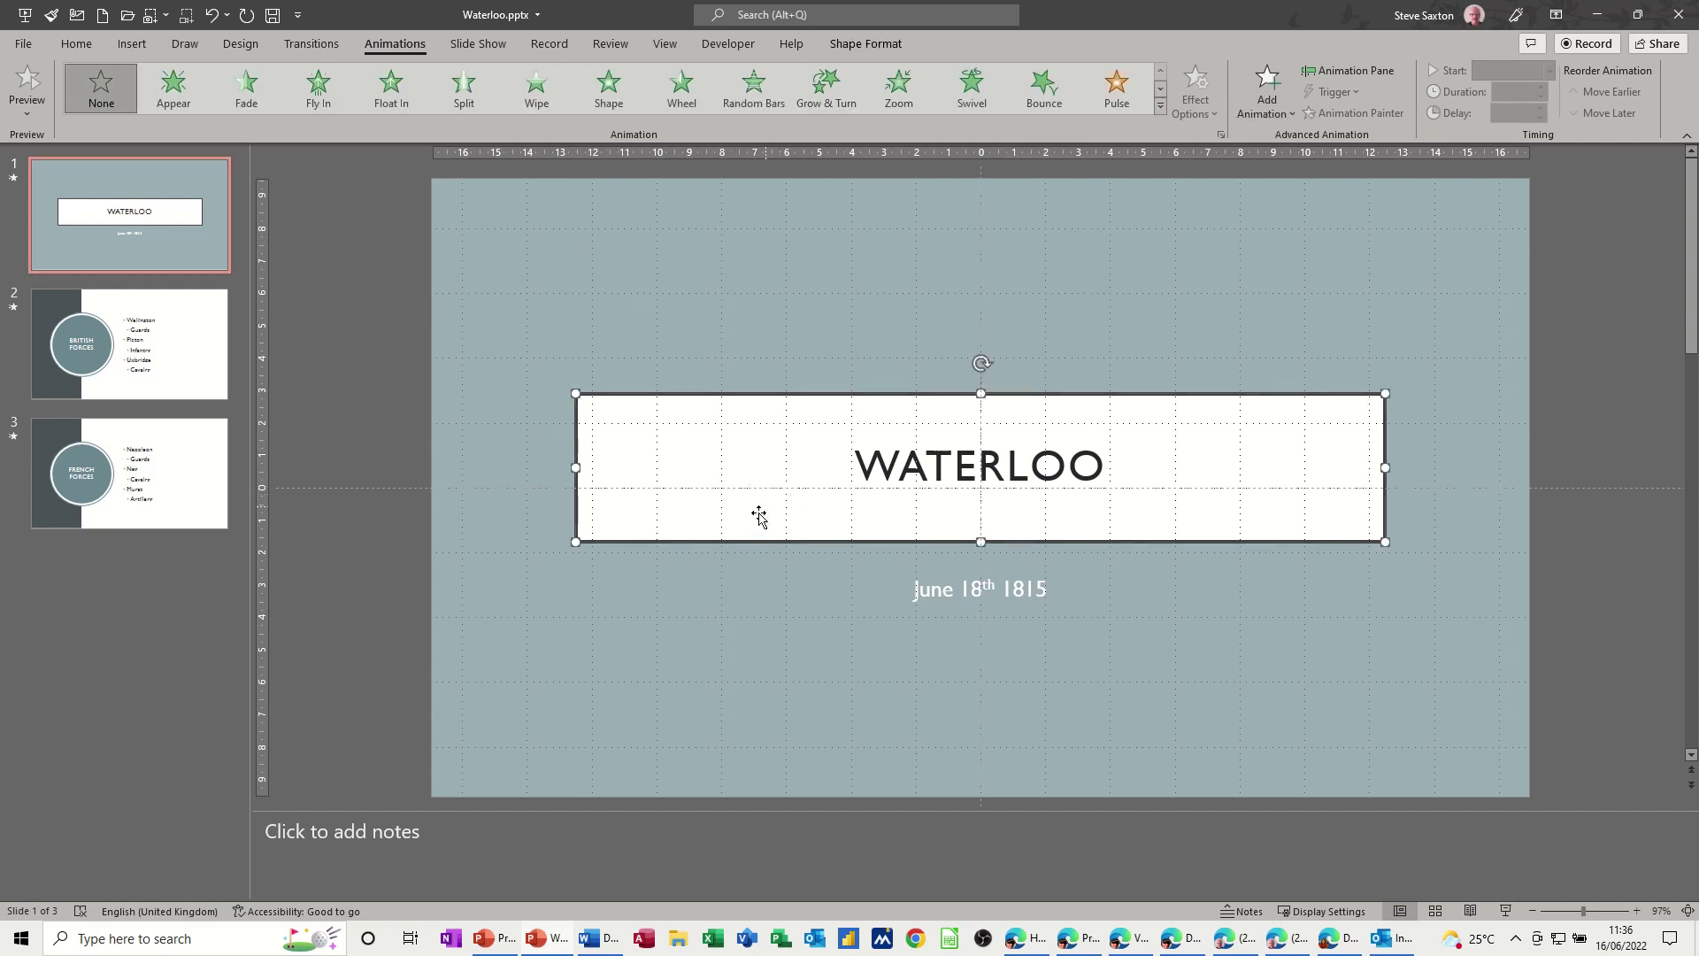
{"action": "left_click", "coordinate": [153, 367]}
{"action": "left_click", "coordinate": [971, 347]}
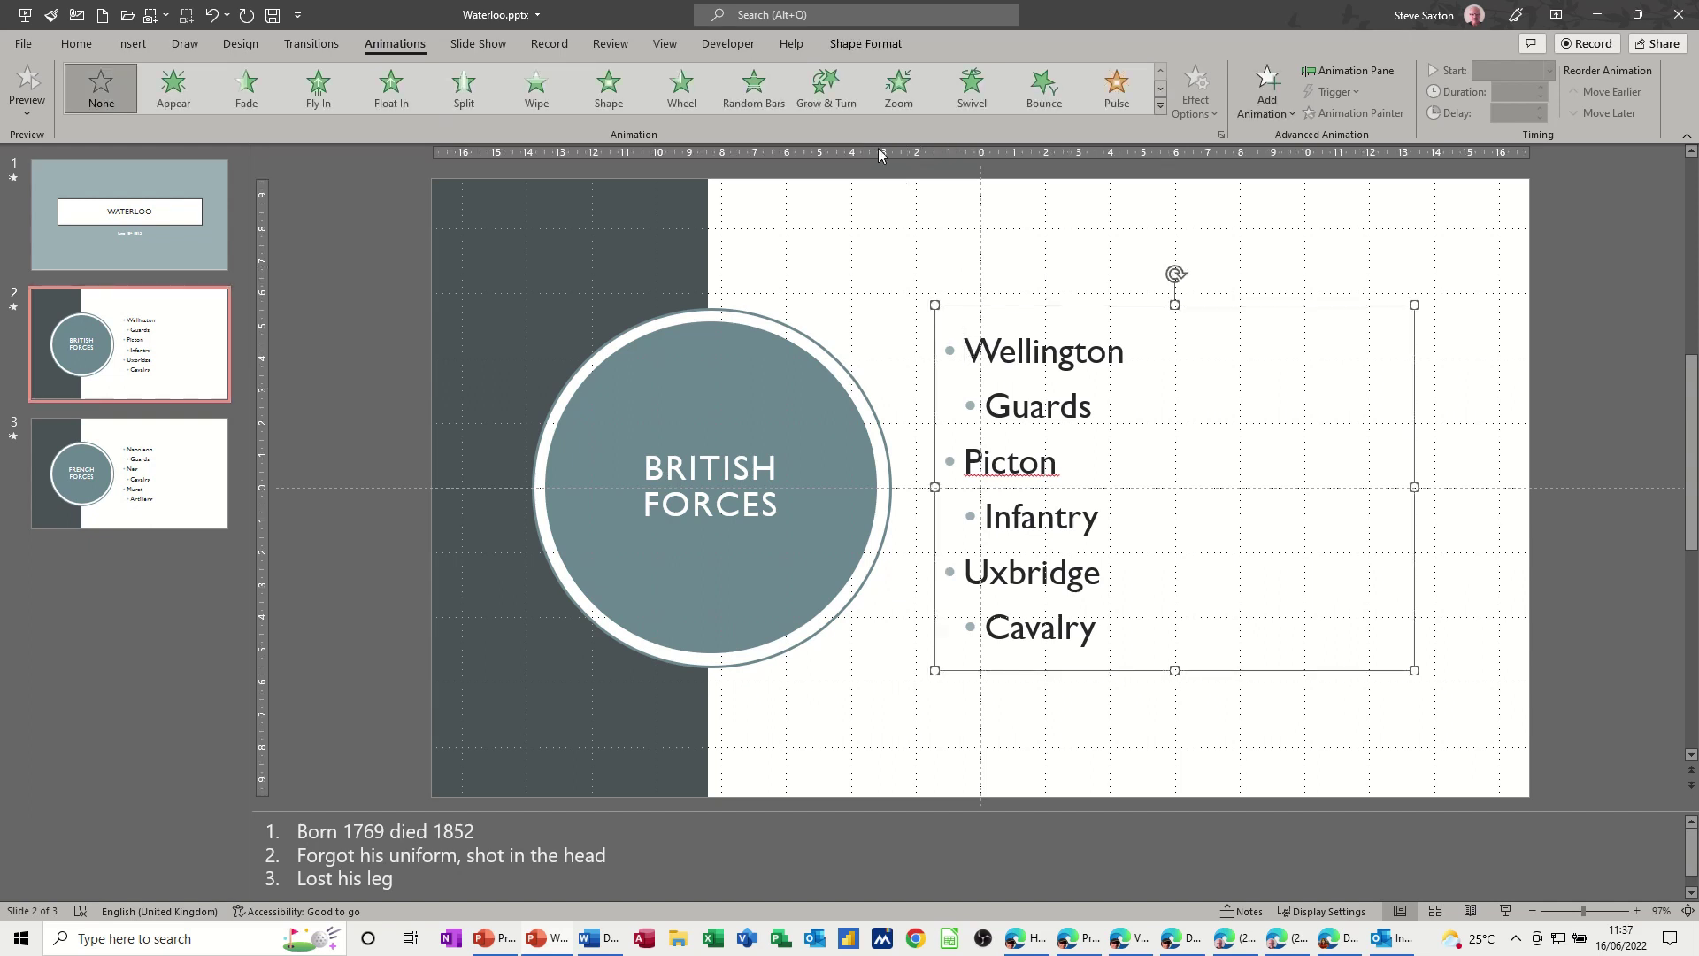
{"action": "left_click", "coordinate": [1161, 108]}
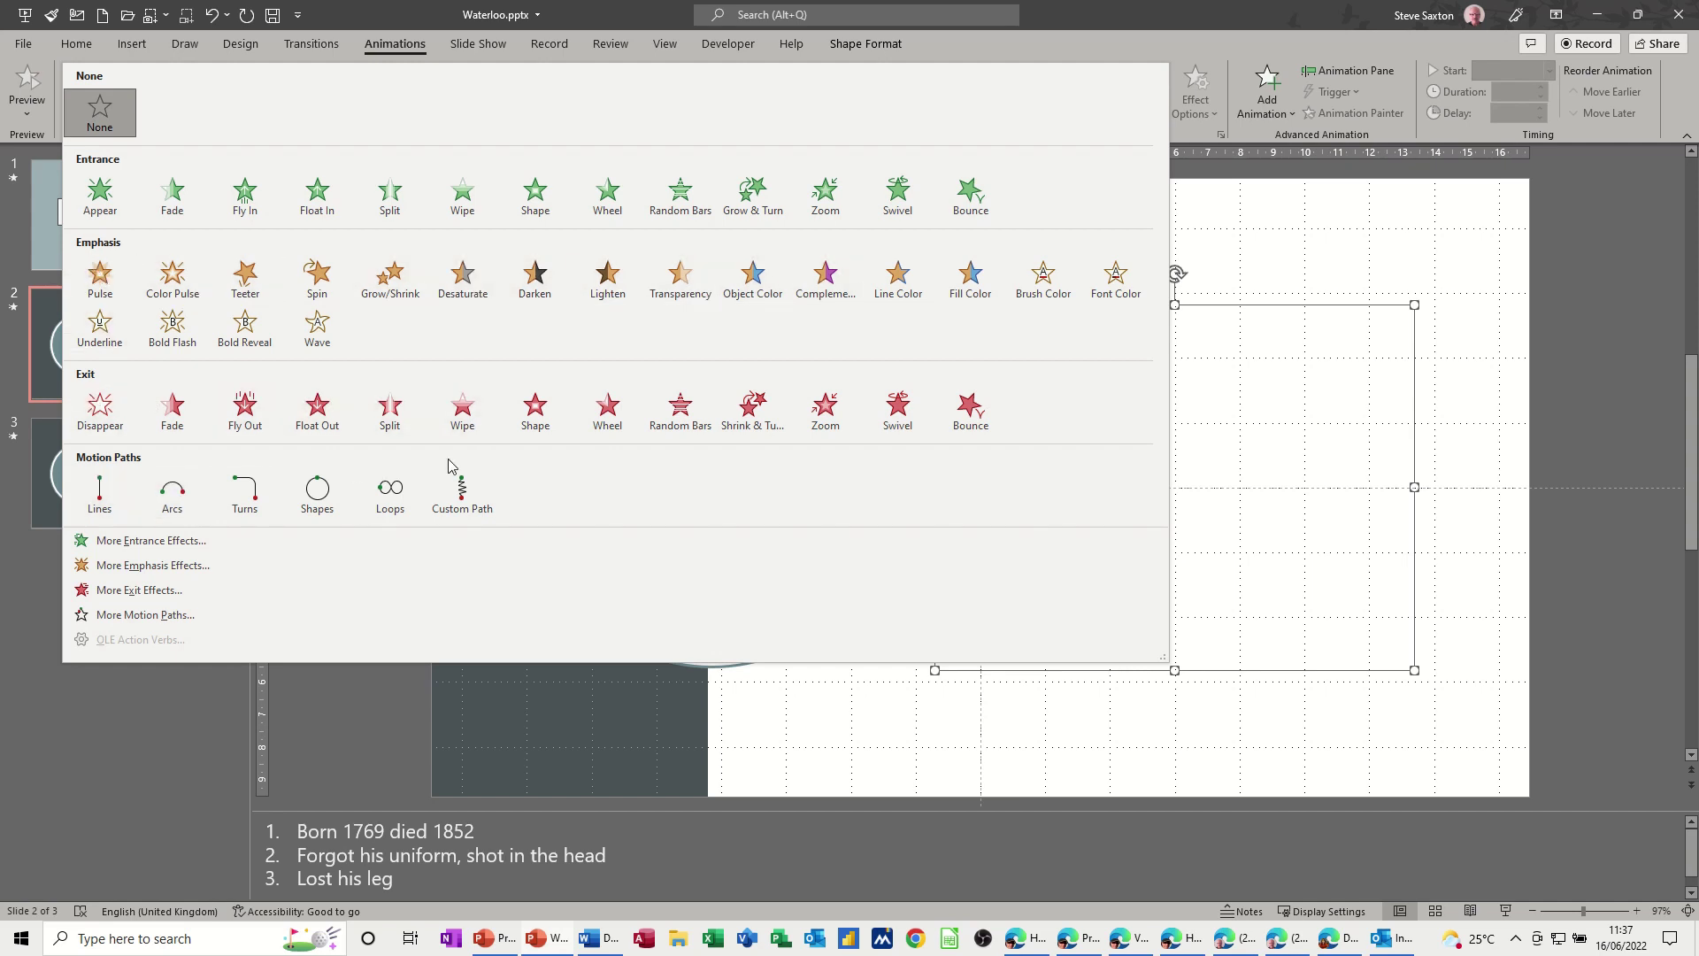
{"action": "left_click", "coordinate": [1237, 207]}
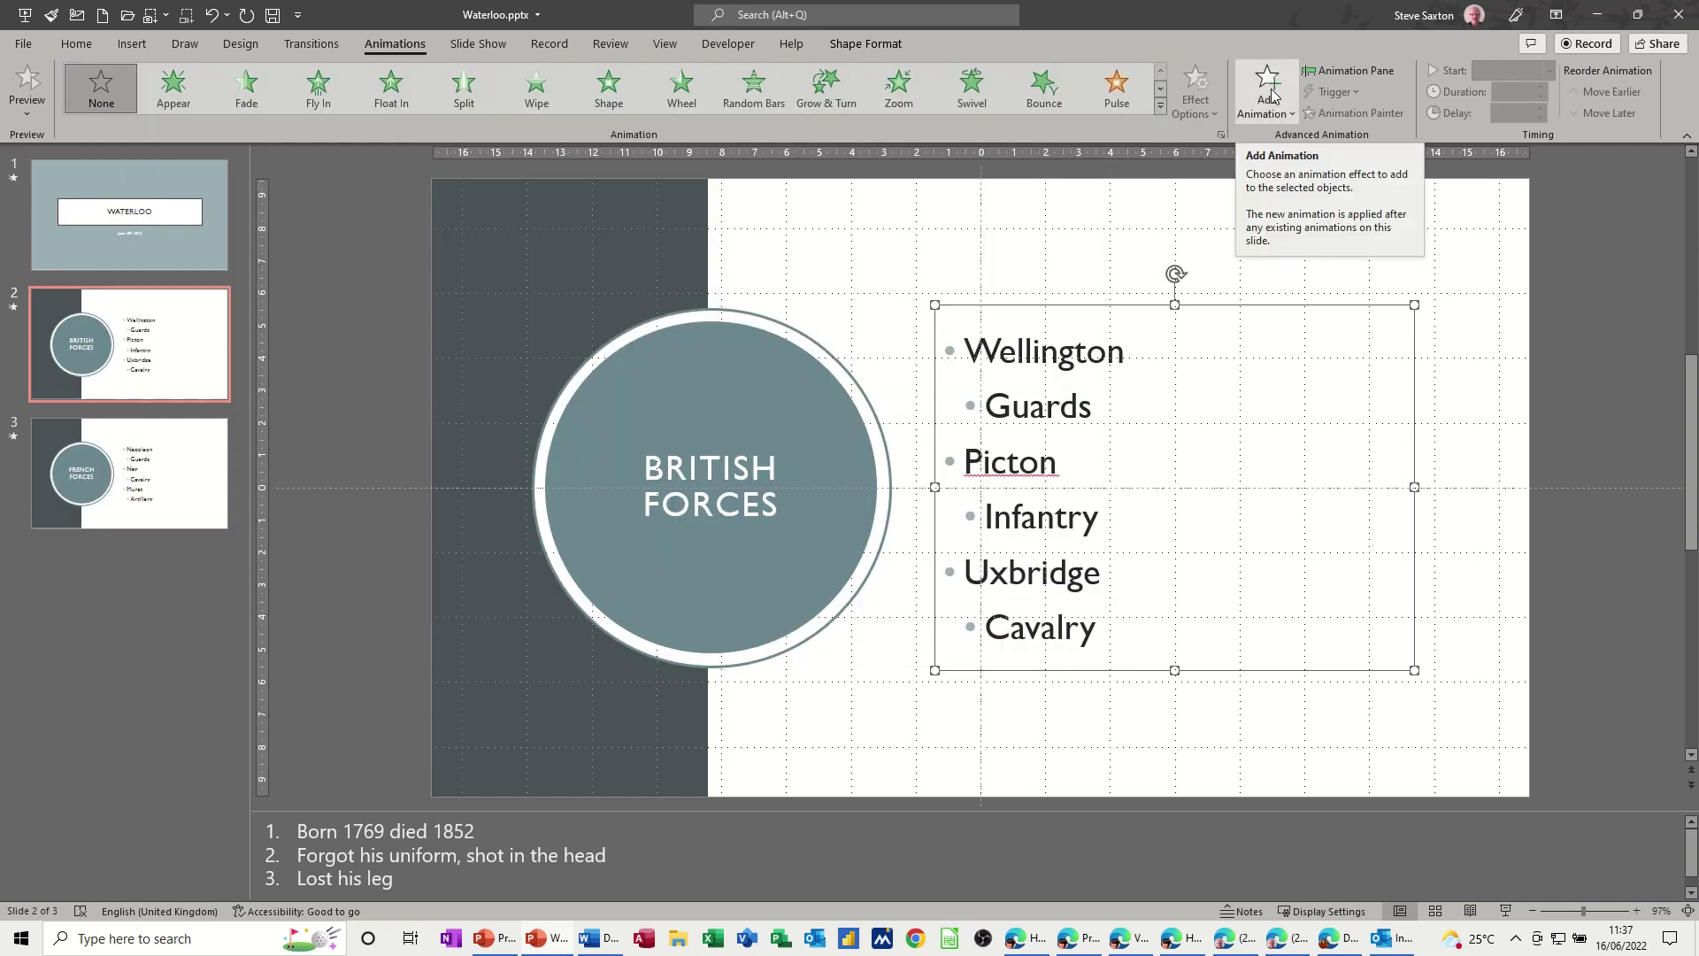
{"action": "left_click", "coordinate": [1350, 71]}
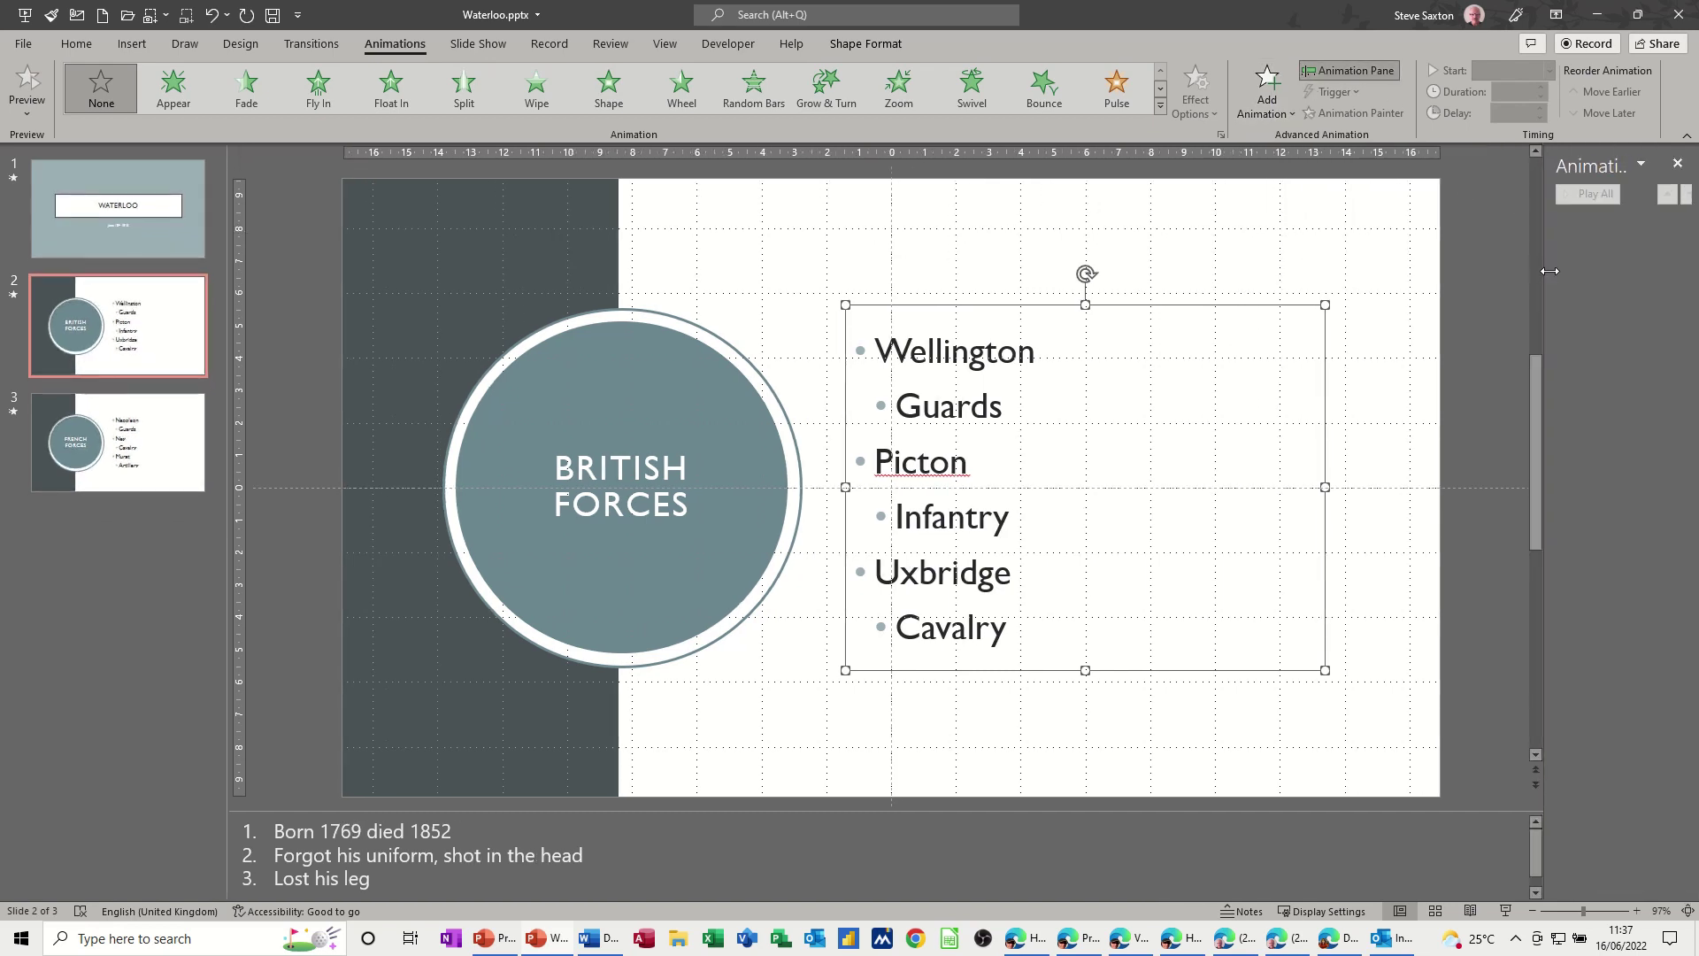
Step: Add a Dissolve In entrance animation to the British Forces bullets and preview it
{"action": "left_click_drag", "start_coordinate": [1549, 269], "coordinate": [1366, 249]}
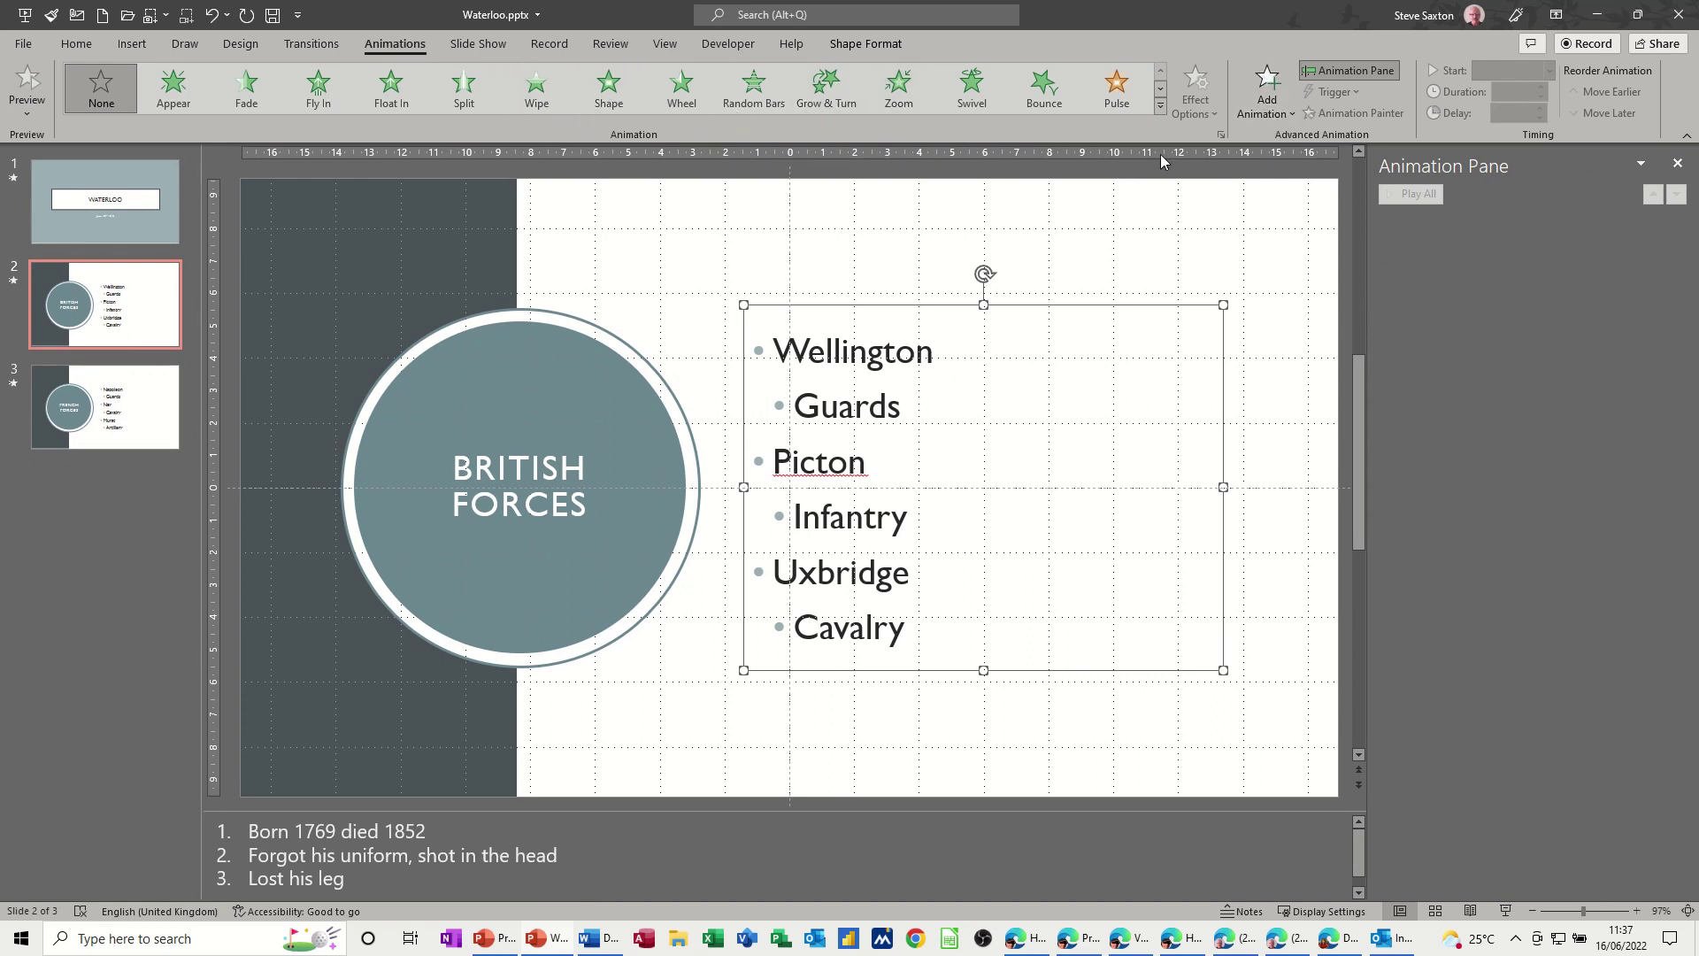
{"action": "left_click", "coordinate": [1258, 85]}
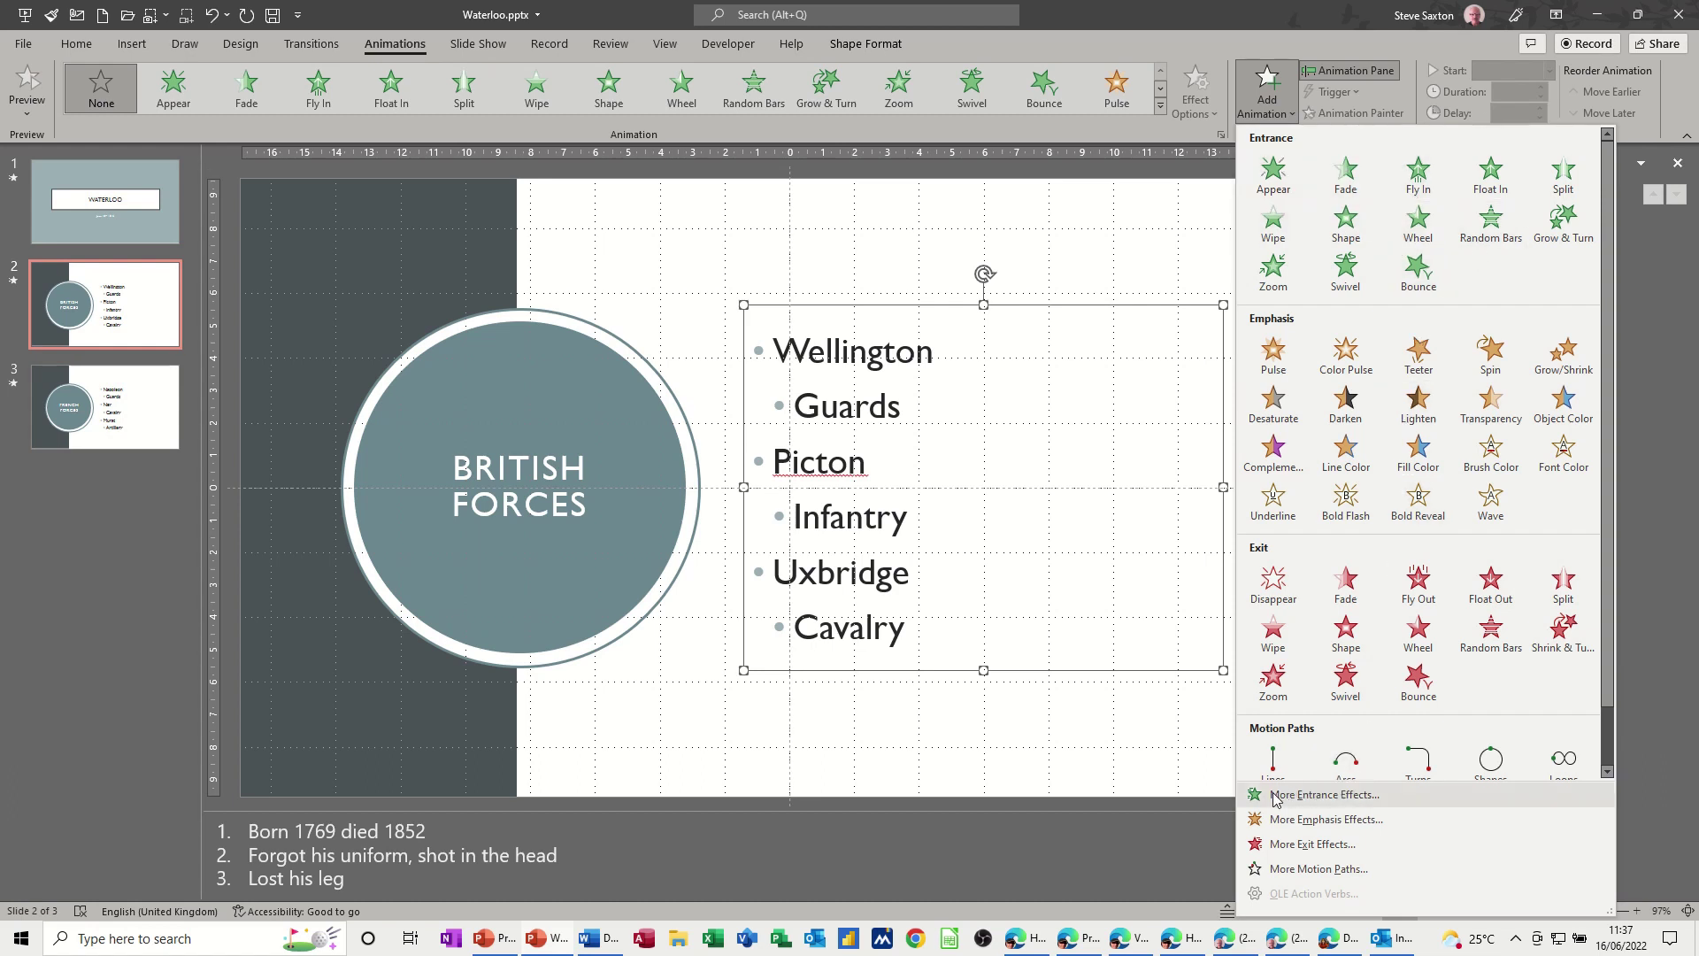
{"action": "left_click", "coordinate": [1300, 795]}
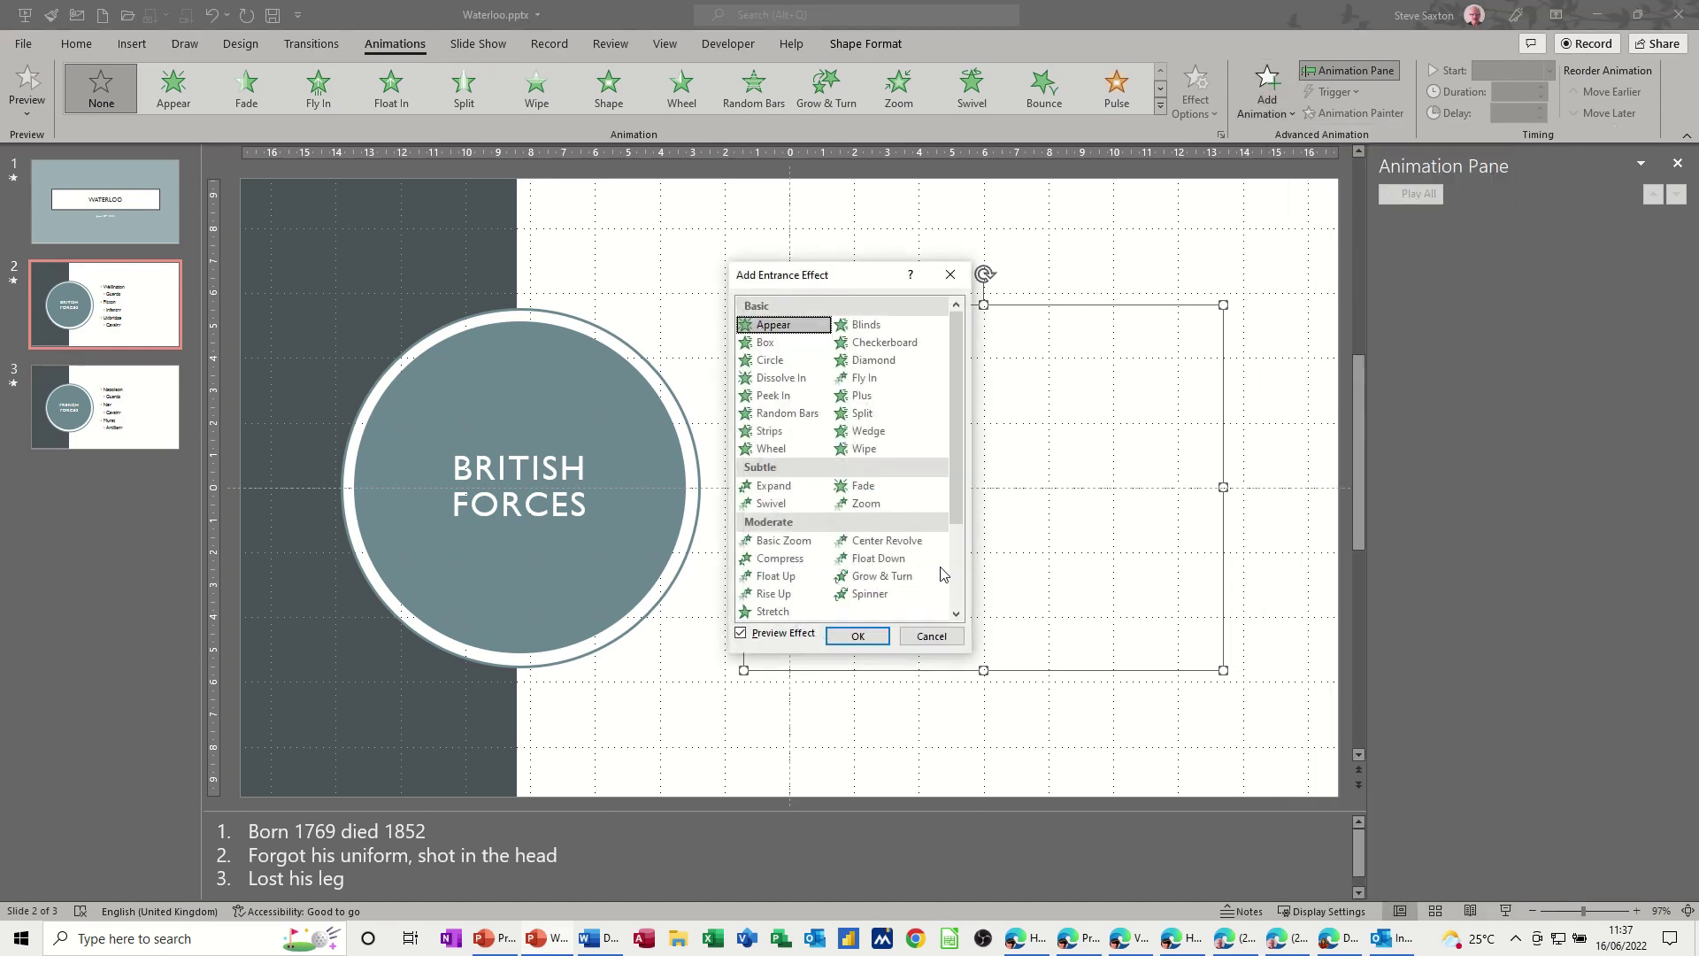
{"action": "left_click", "coordinate": [781, 378]}
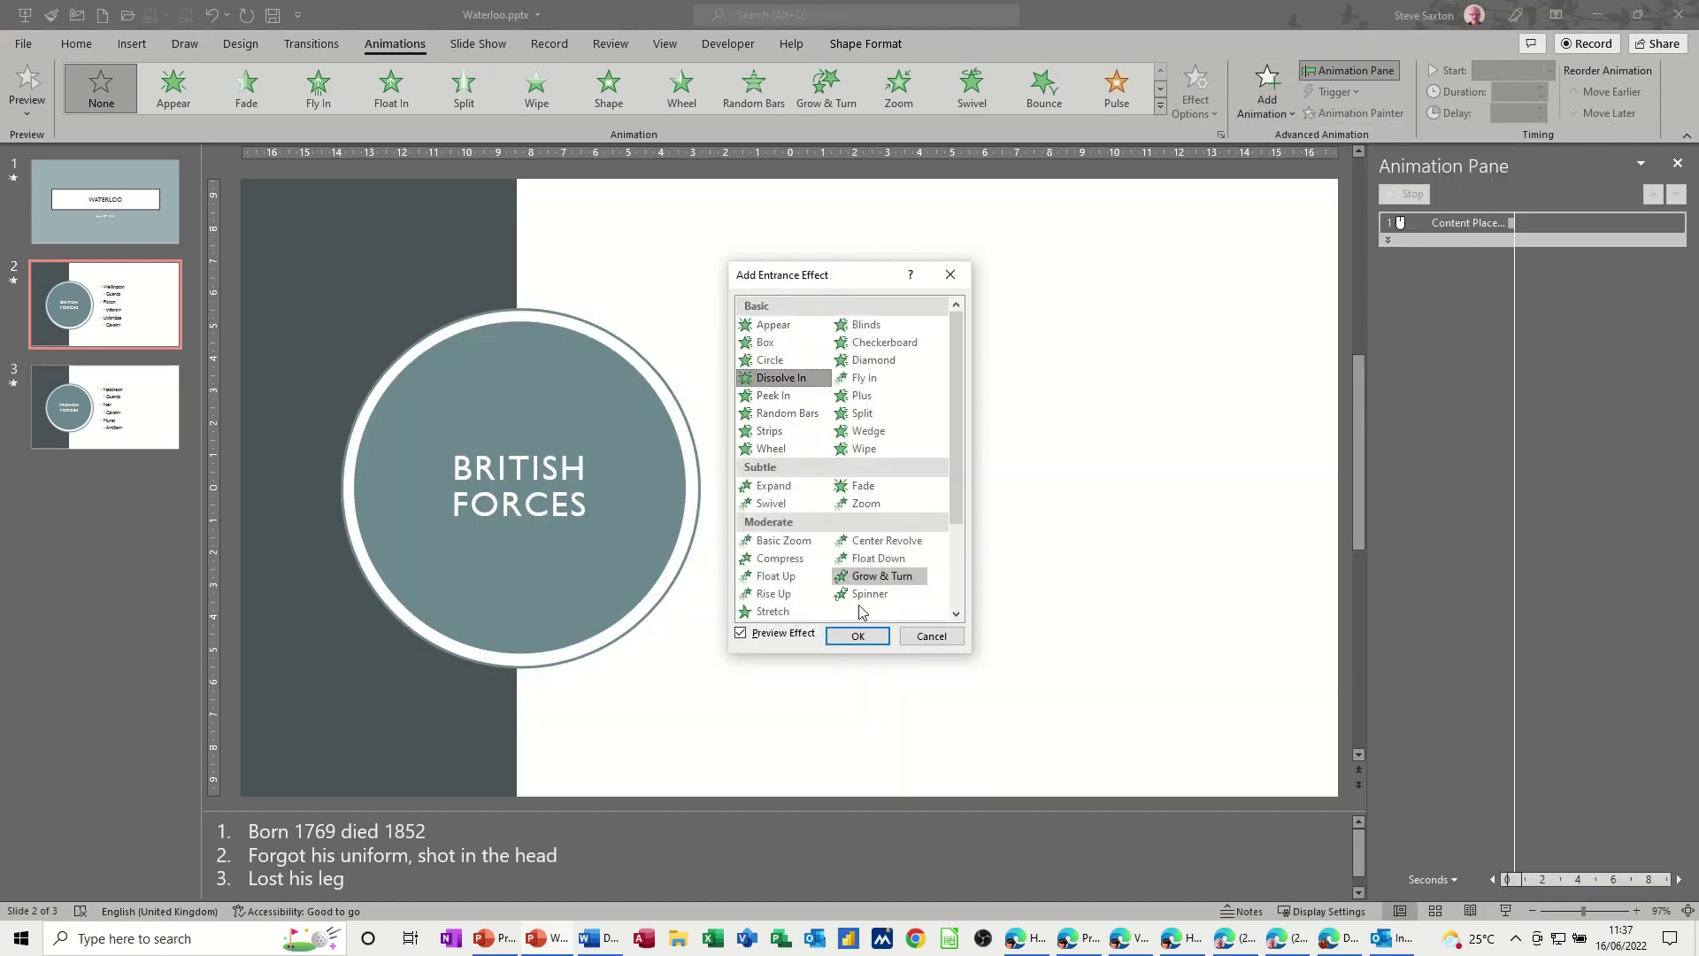
{"action": "left_click", "coordinate": [858, 637]}
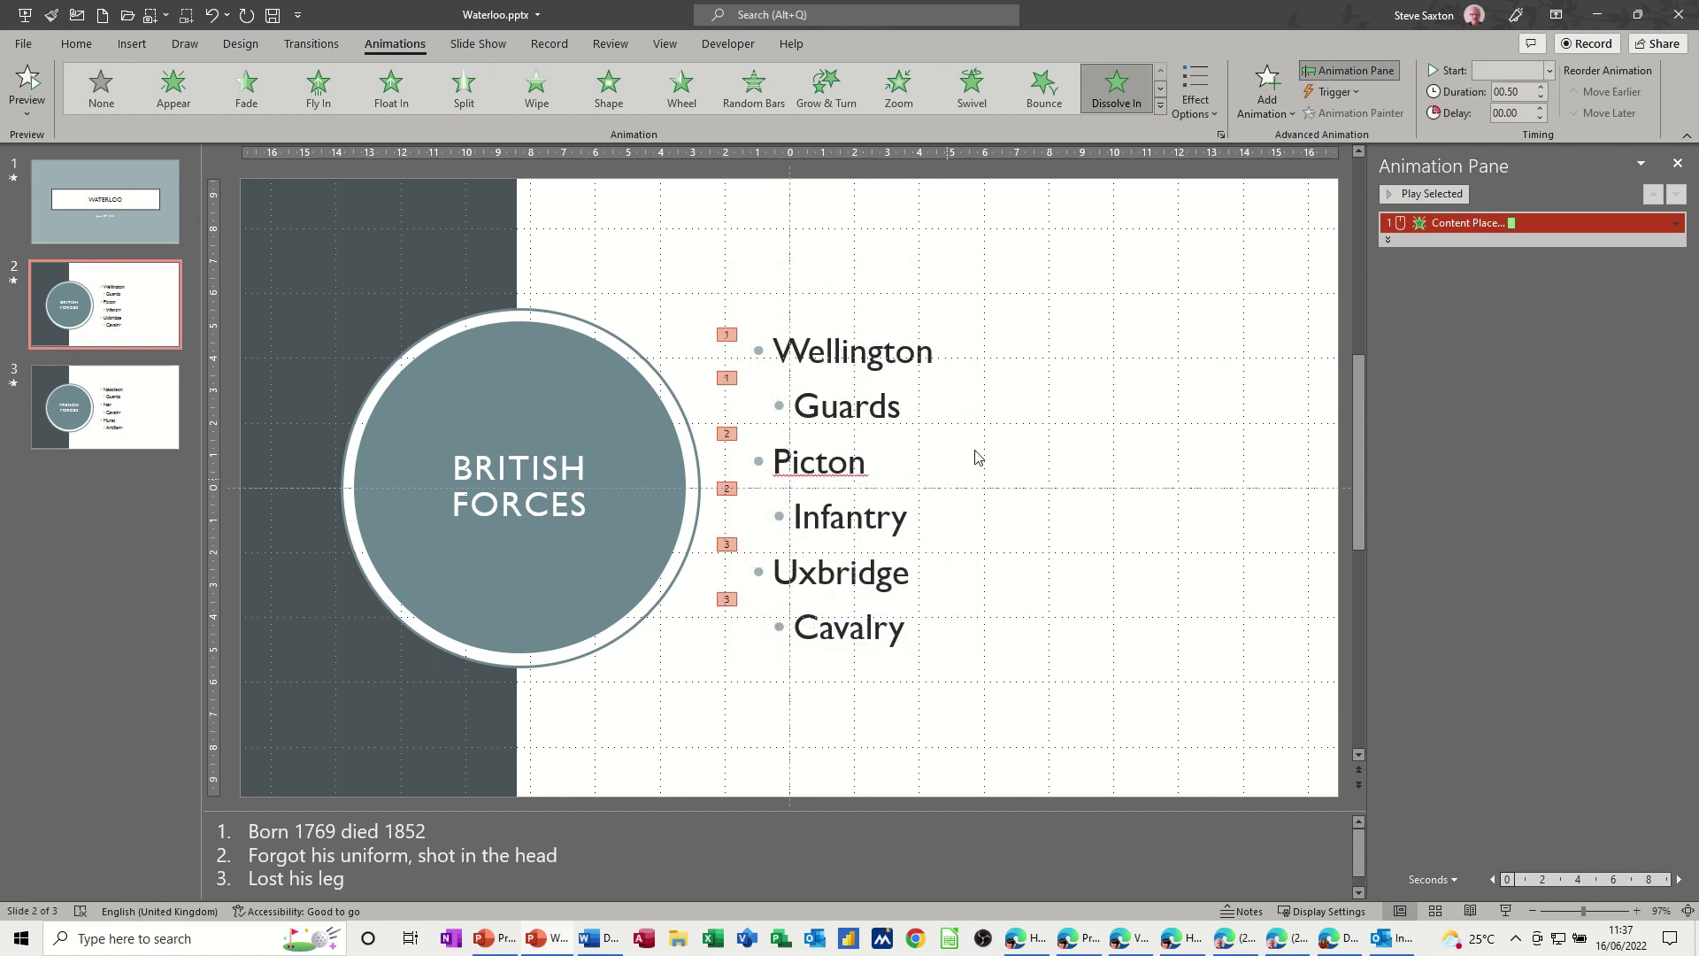
{"action": "left_click", "coordinate": [1431, 197]}
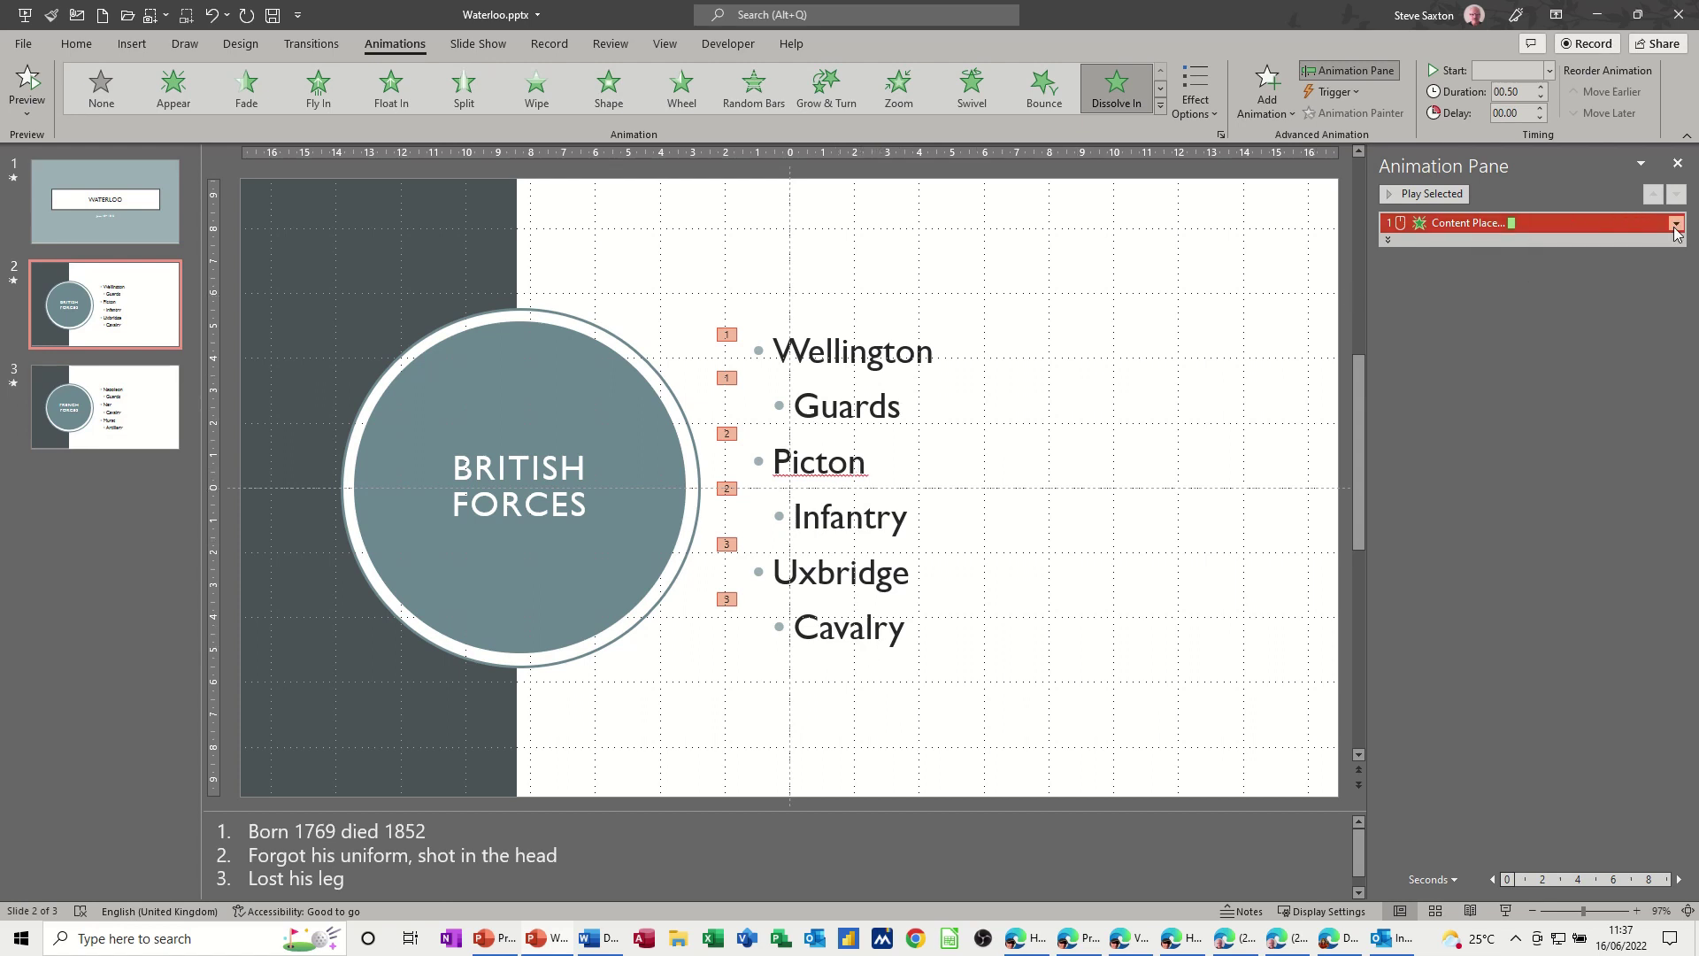
{"action": "left_click", "coordinate": [1208, 115]}
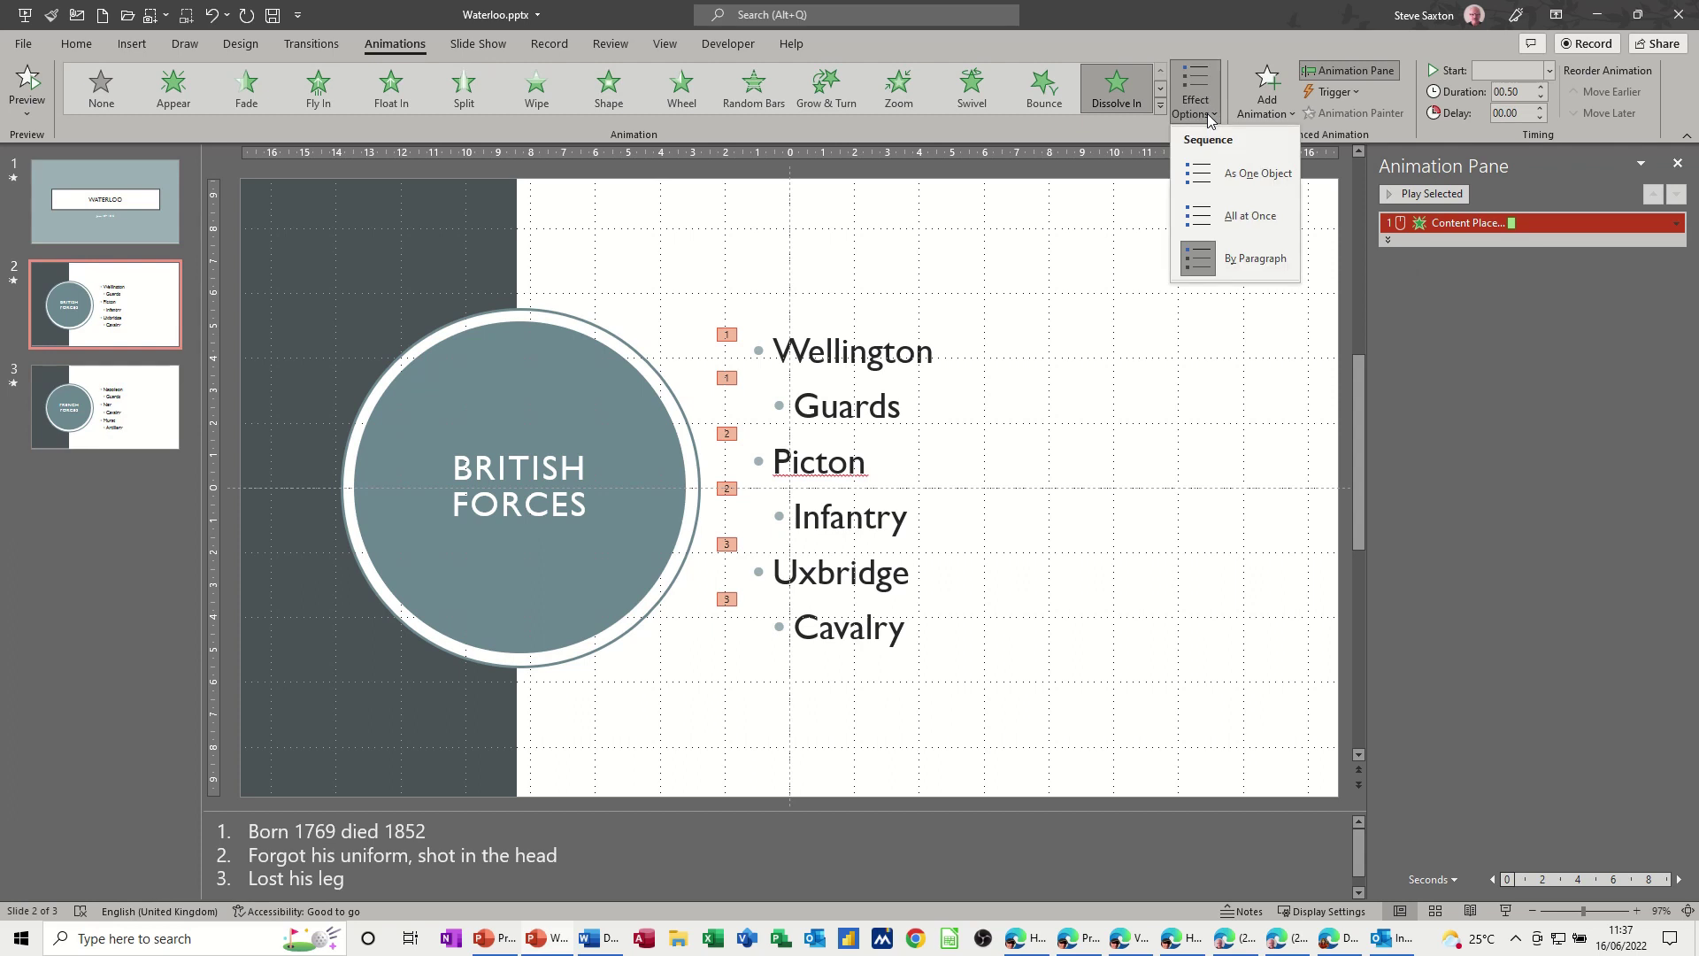
Step: Animate the bullets by paragraph and dim each one to light blue after it appears
{"action": "left_click", "coordinate": [1228, 264]}
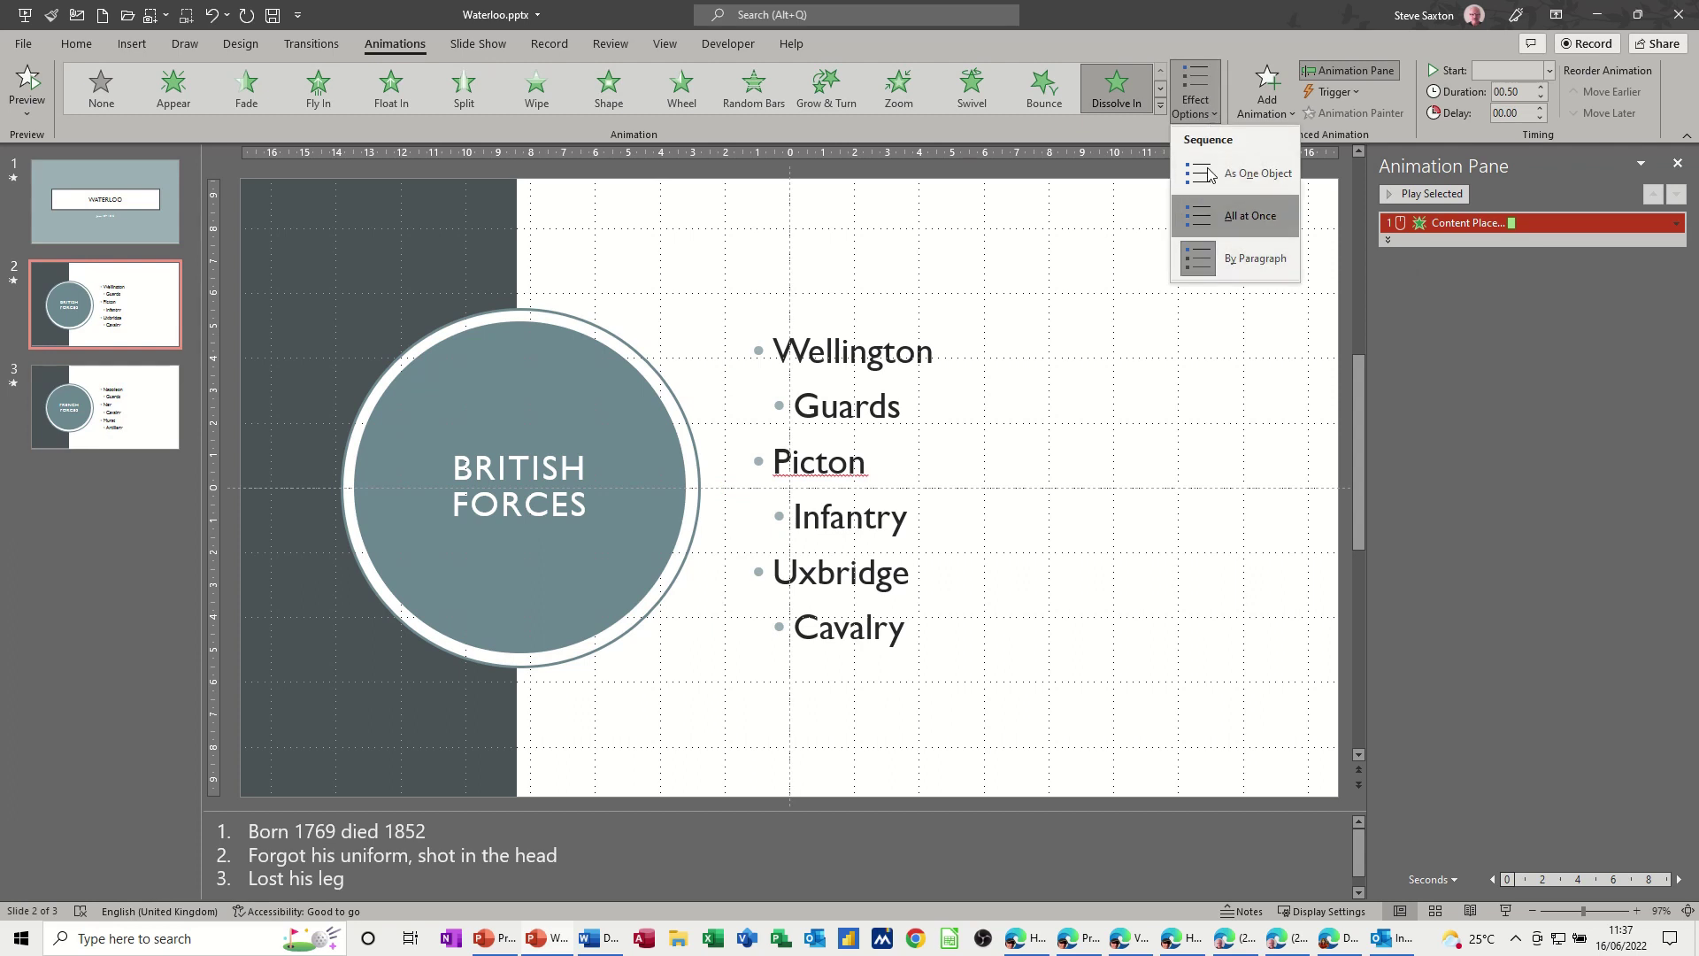
{"action": "left_click", "coordinate": [1214, 120]}
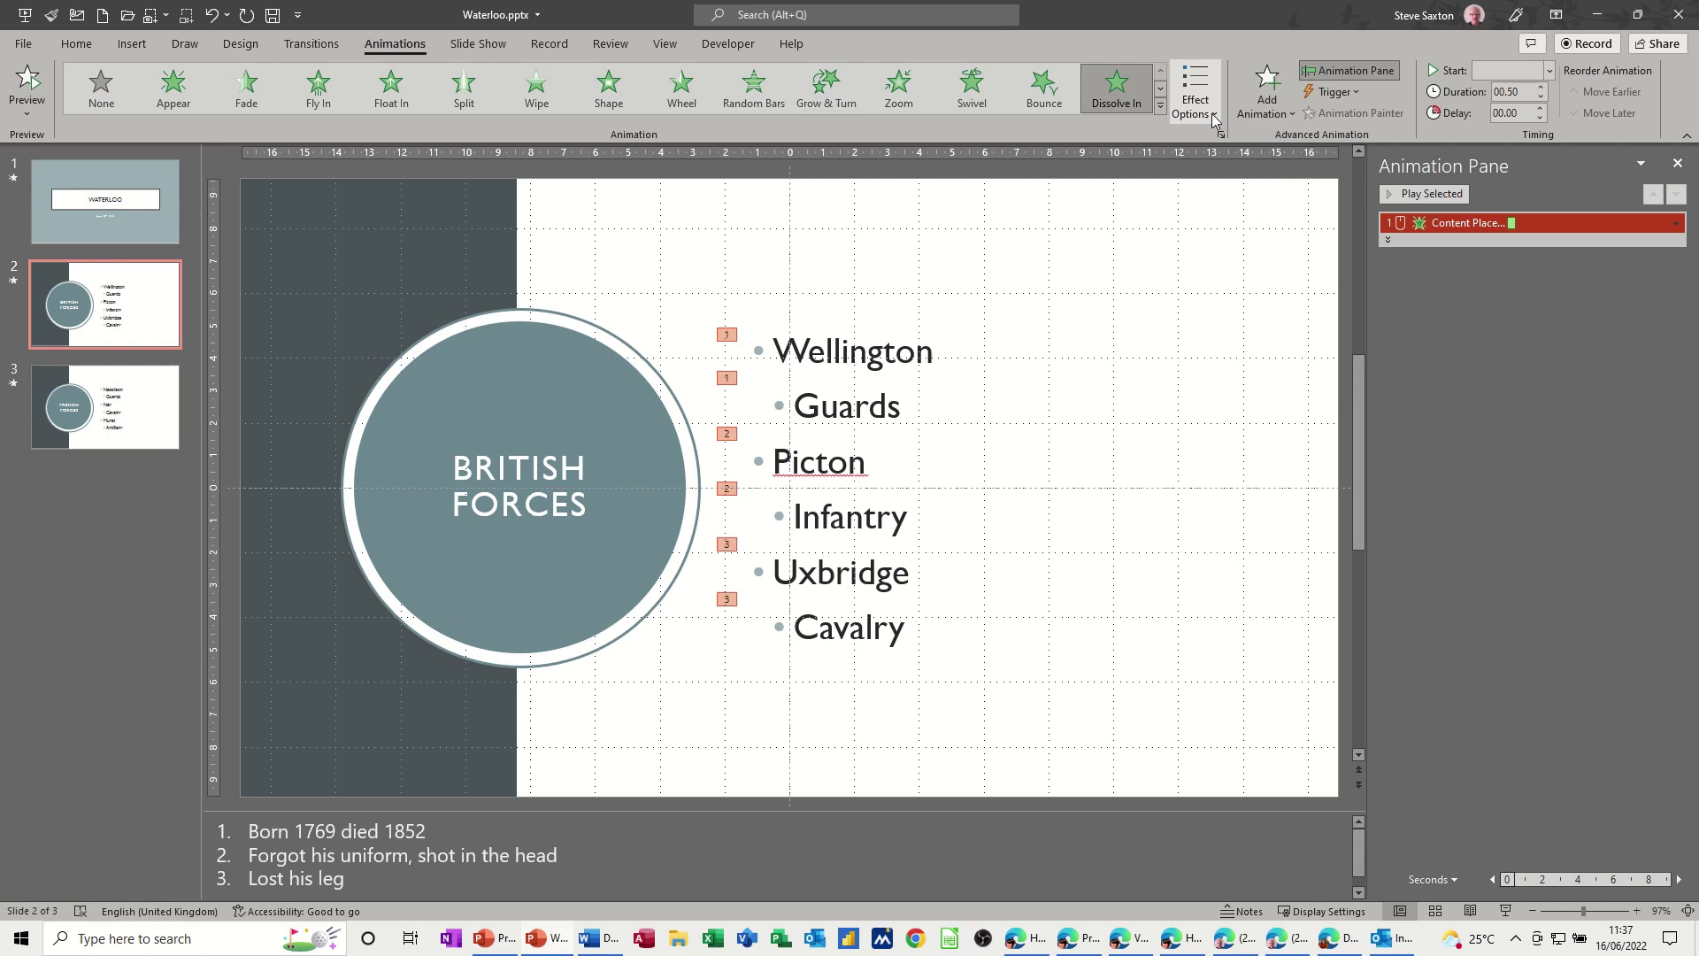
{"action": "left_click", "coordinate": [1676, 225]}
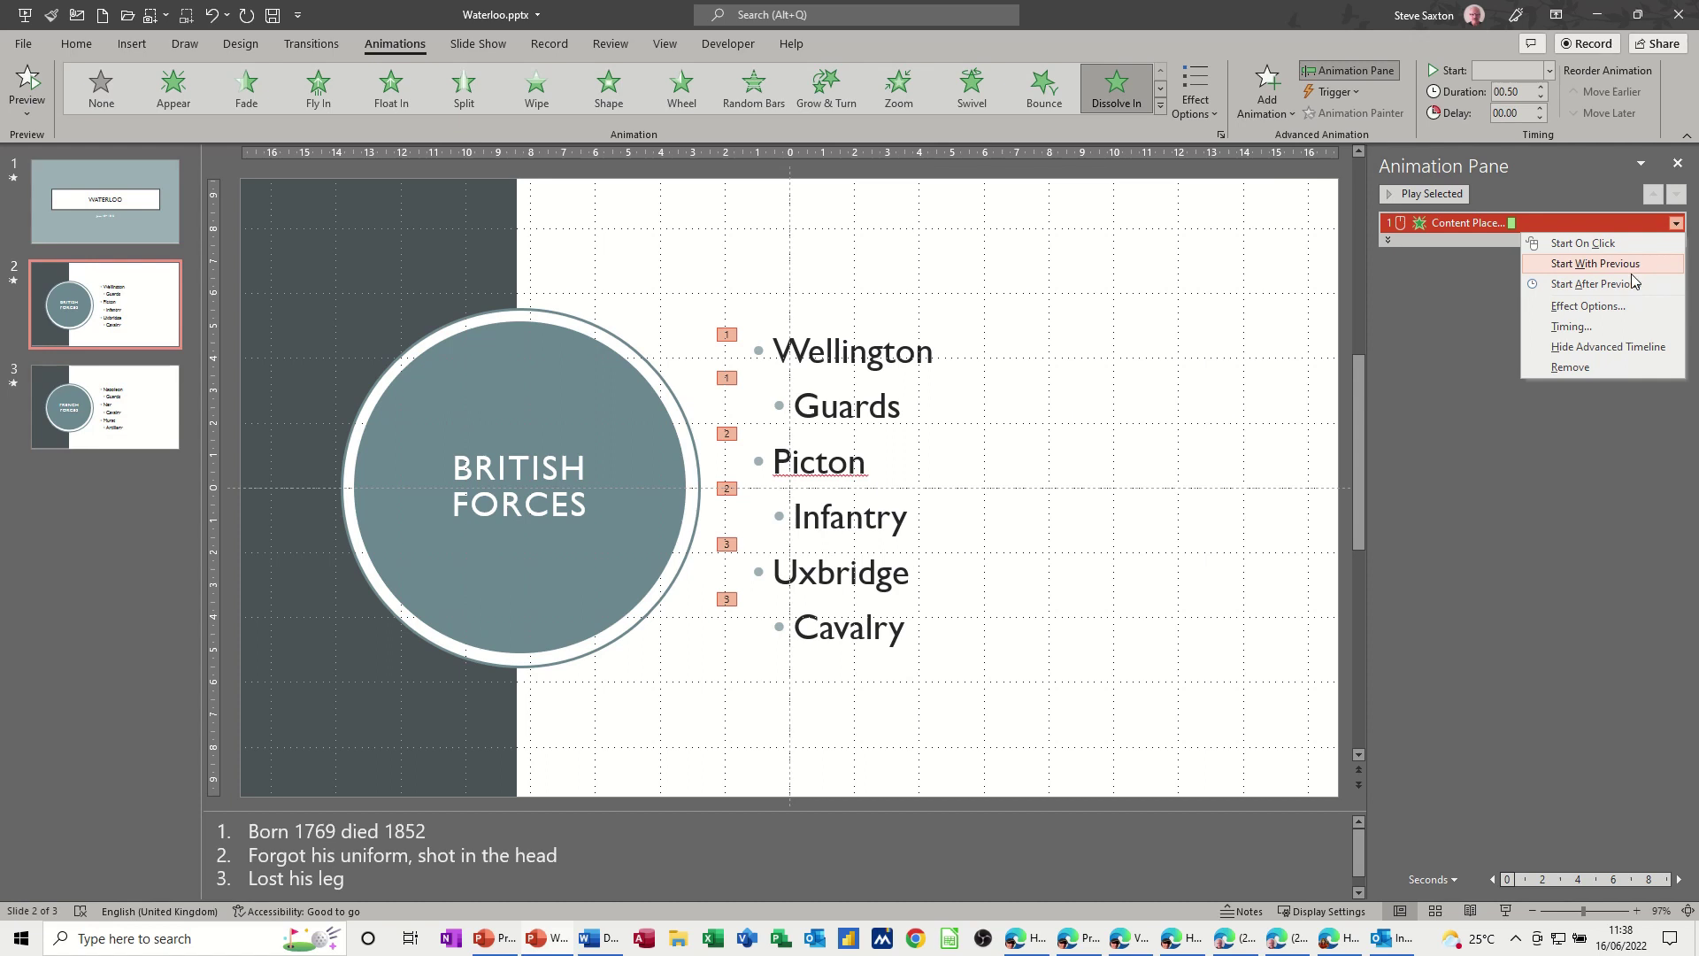
{"action": "left_click", "coordinate": [1583, 306]}
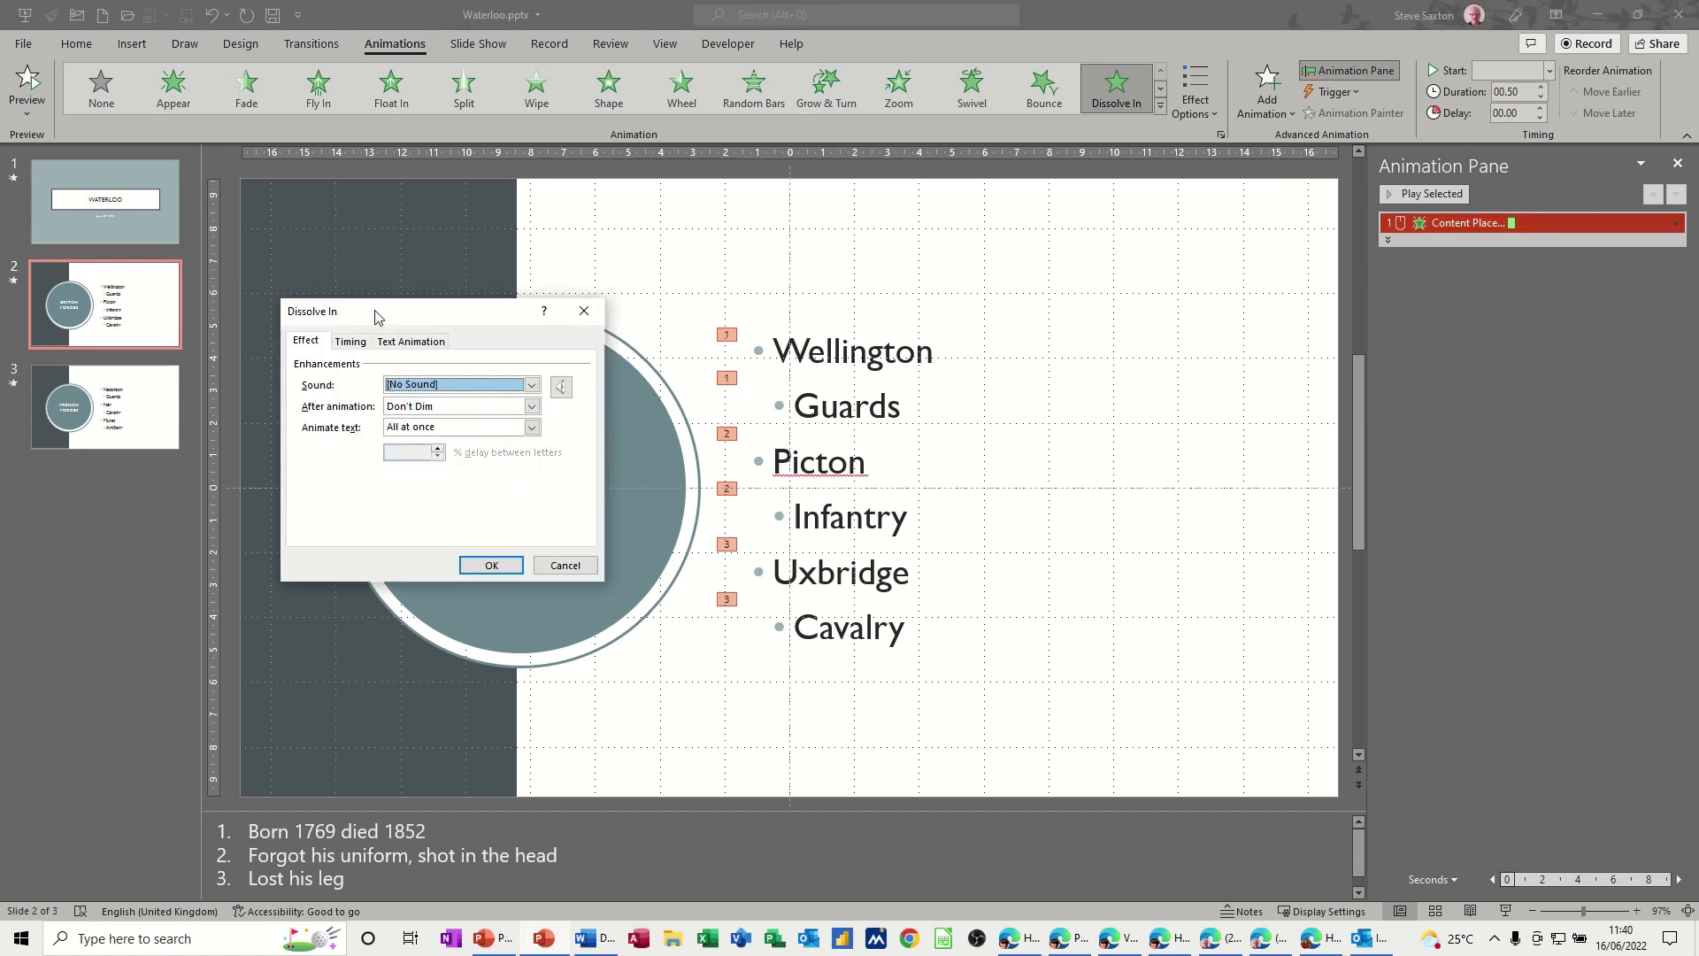
{"action": "left_click_drag", "start_coordinate": [428, 315], "coordinate": [880, 339]}
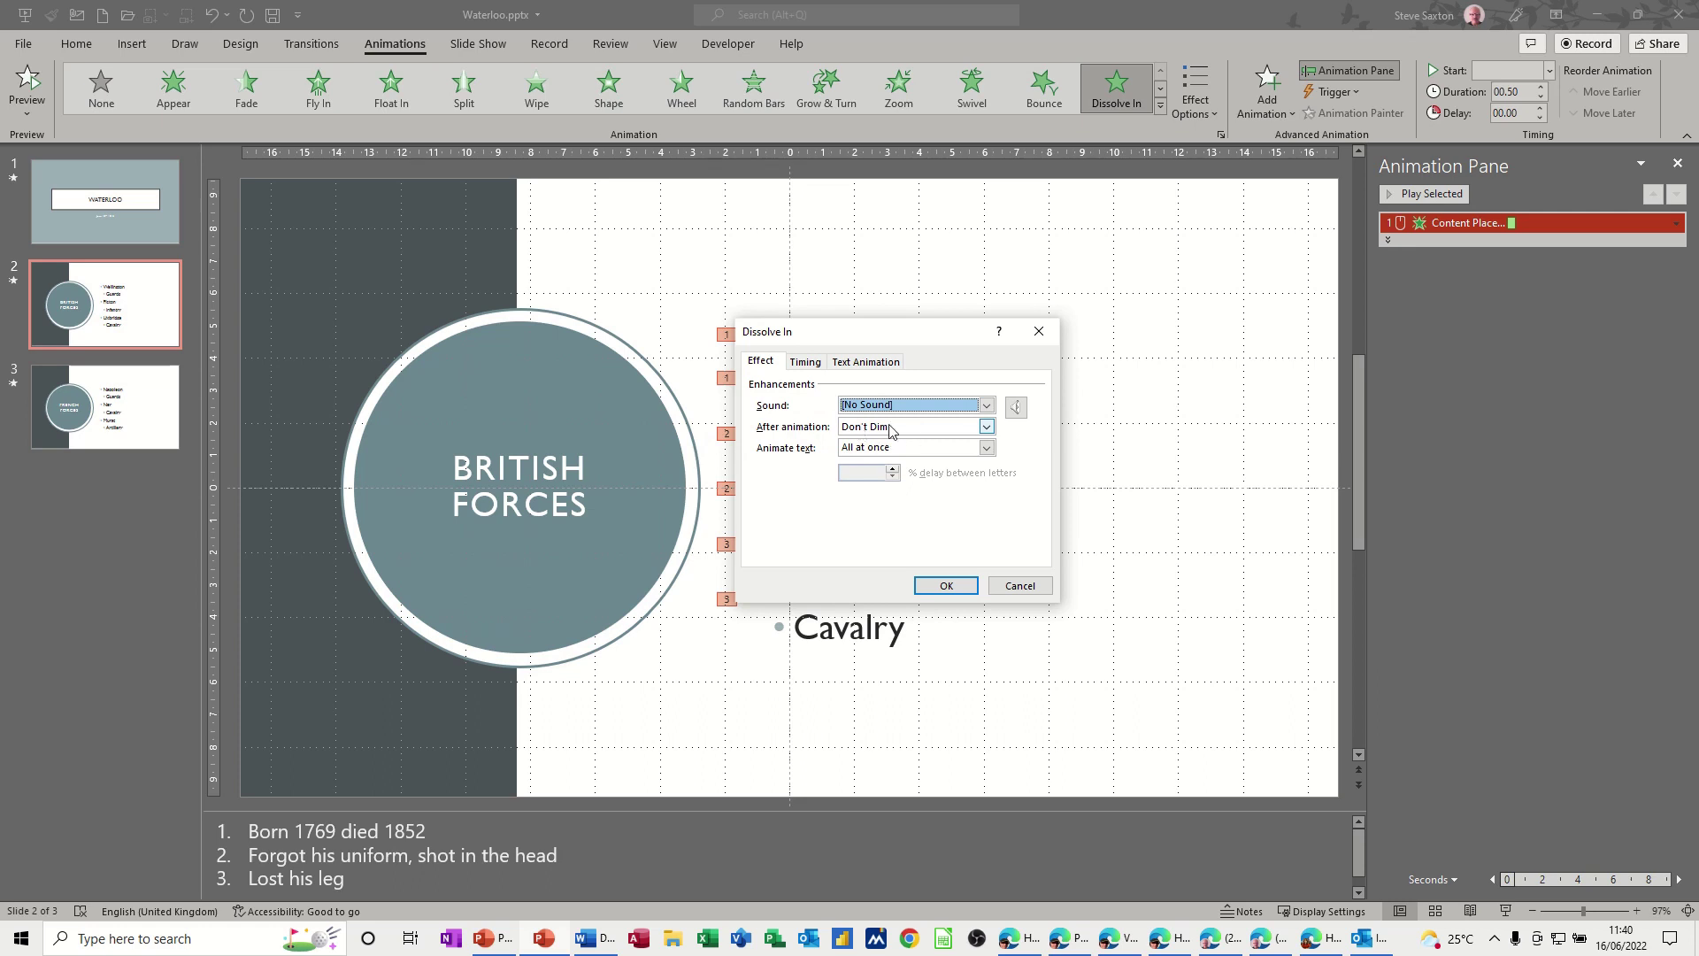
{"action": "left_click", "coordinate": [988, 430]}
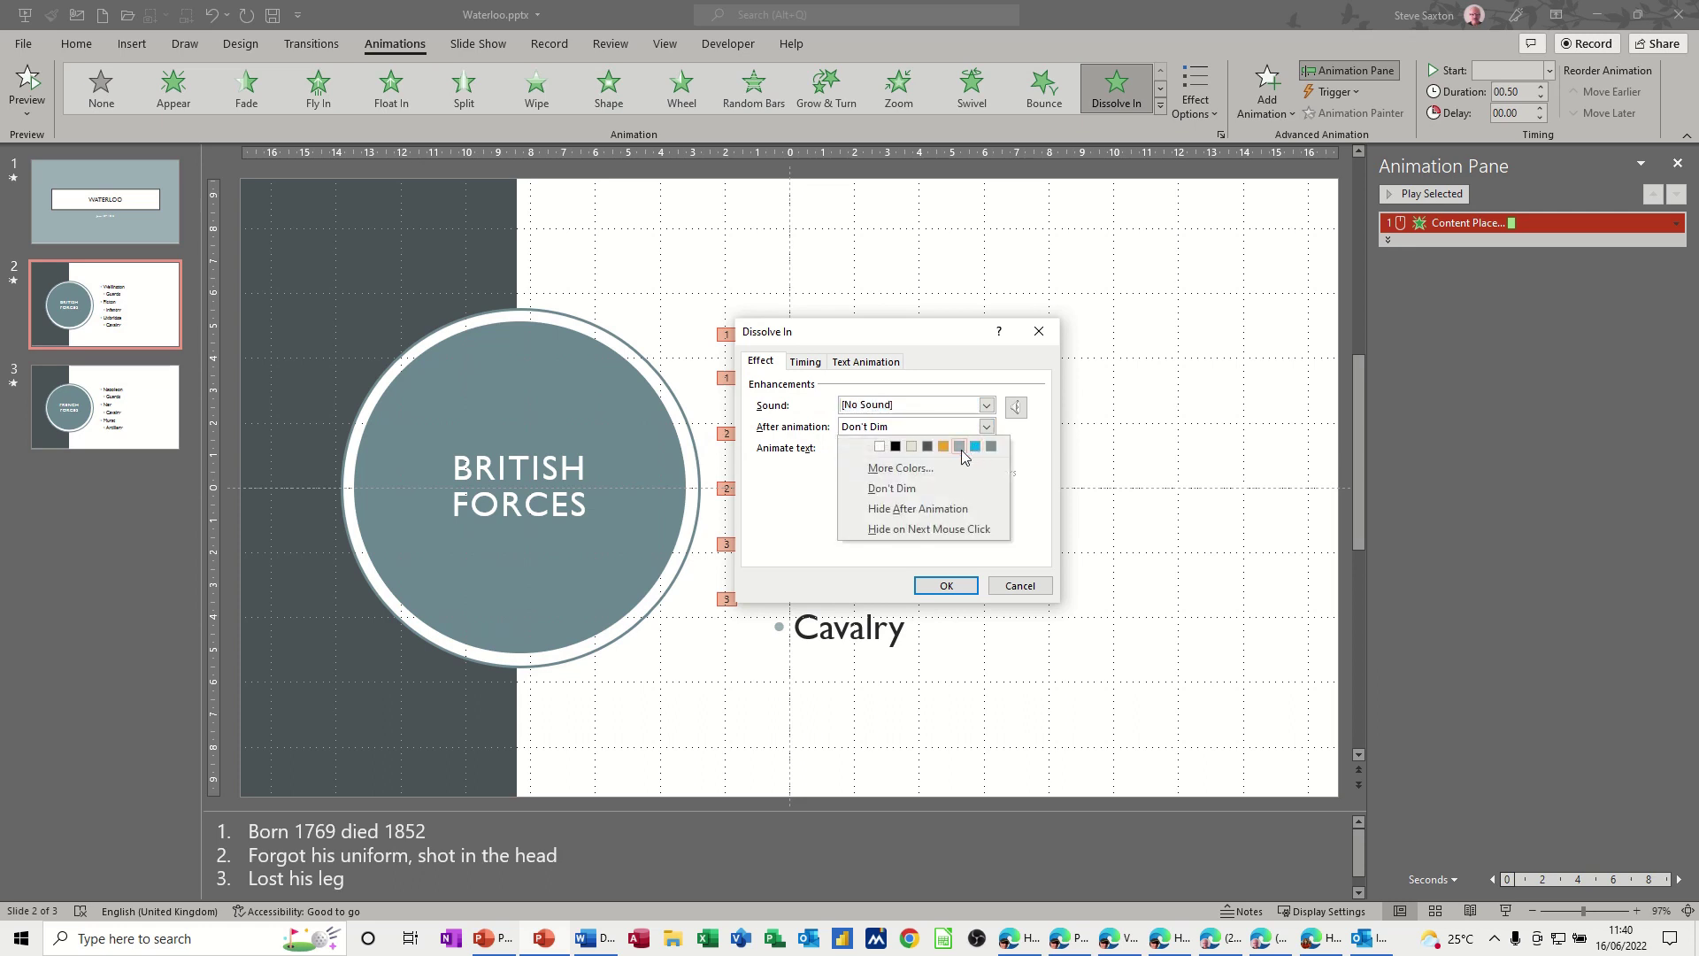
{"action": "left_click", "coordinate": [977, 453]}
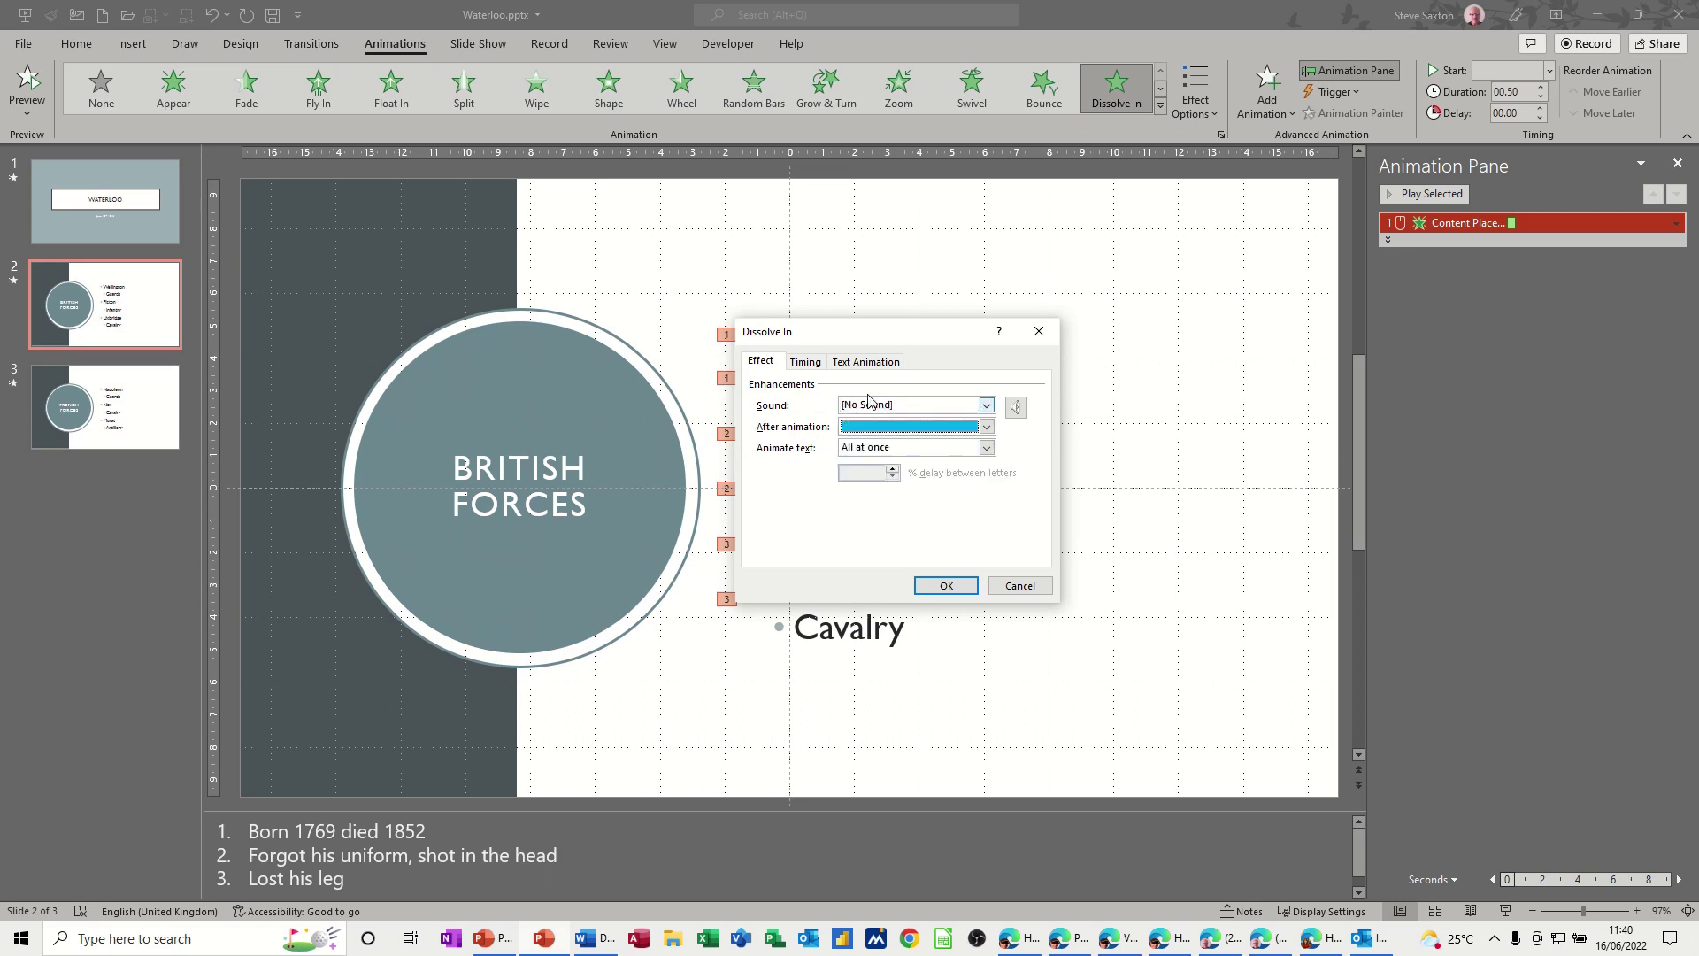
Step: Group the bullet text By 5th Level Paragraphs and apply the effect settings
{"action": "left_click", "coordinate": [855, 365]}
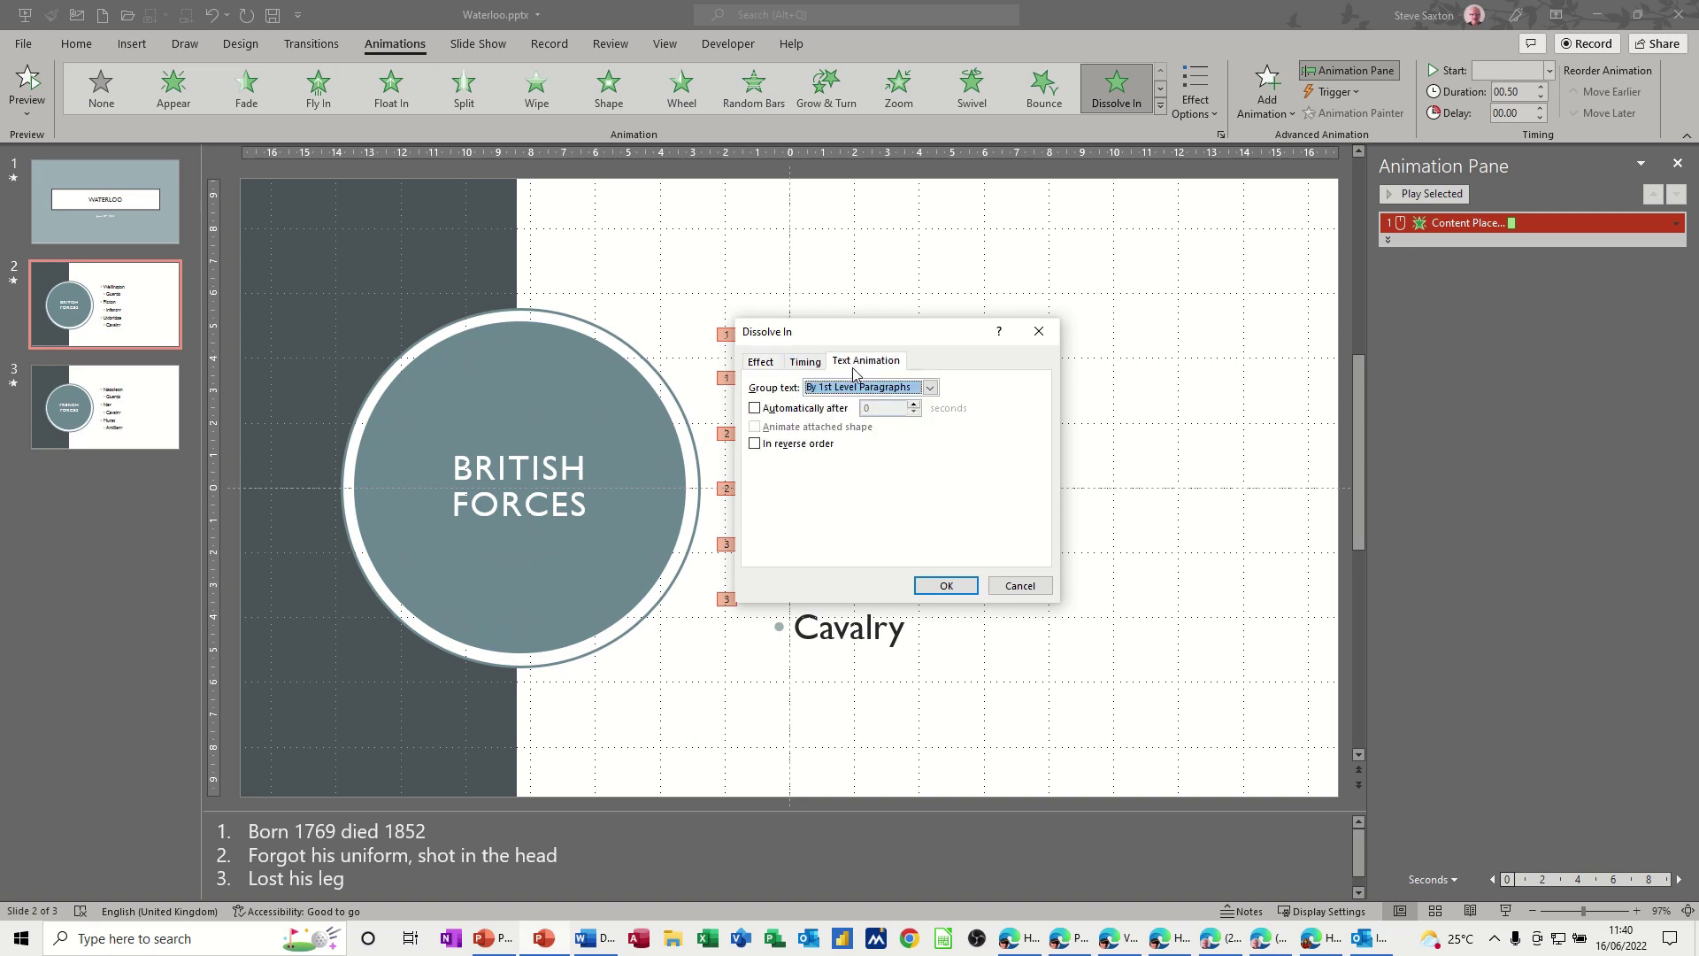
{"action": "left_click", "coordinate": [929, 388]}
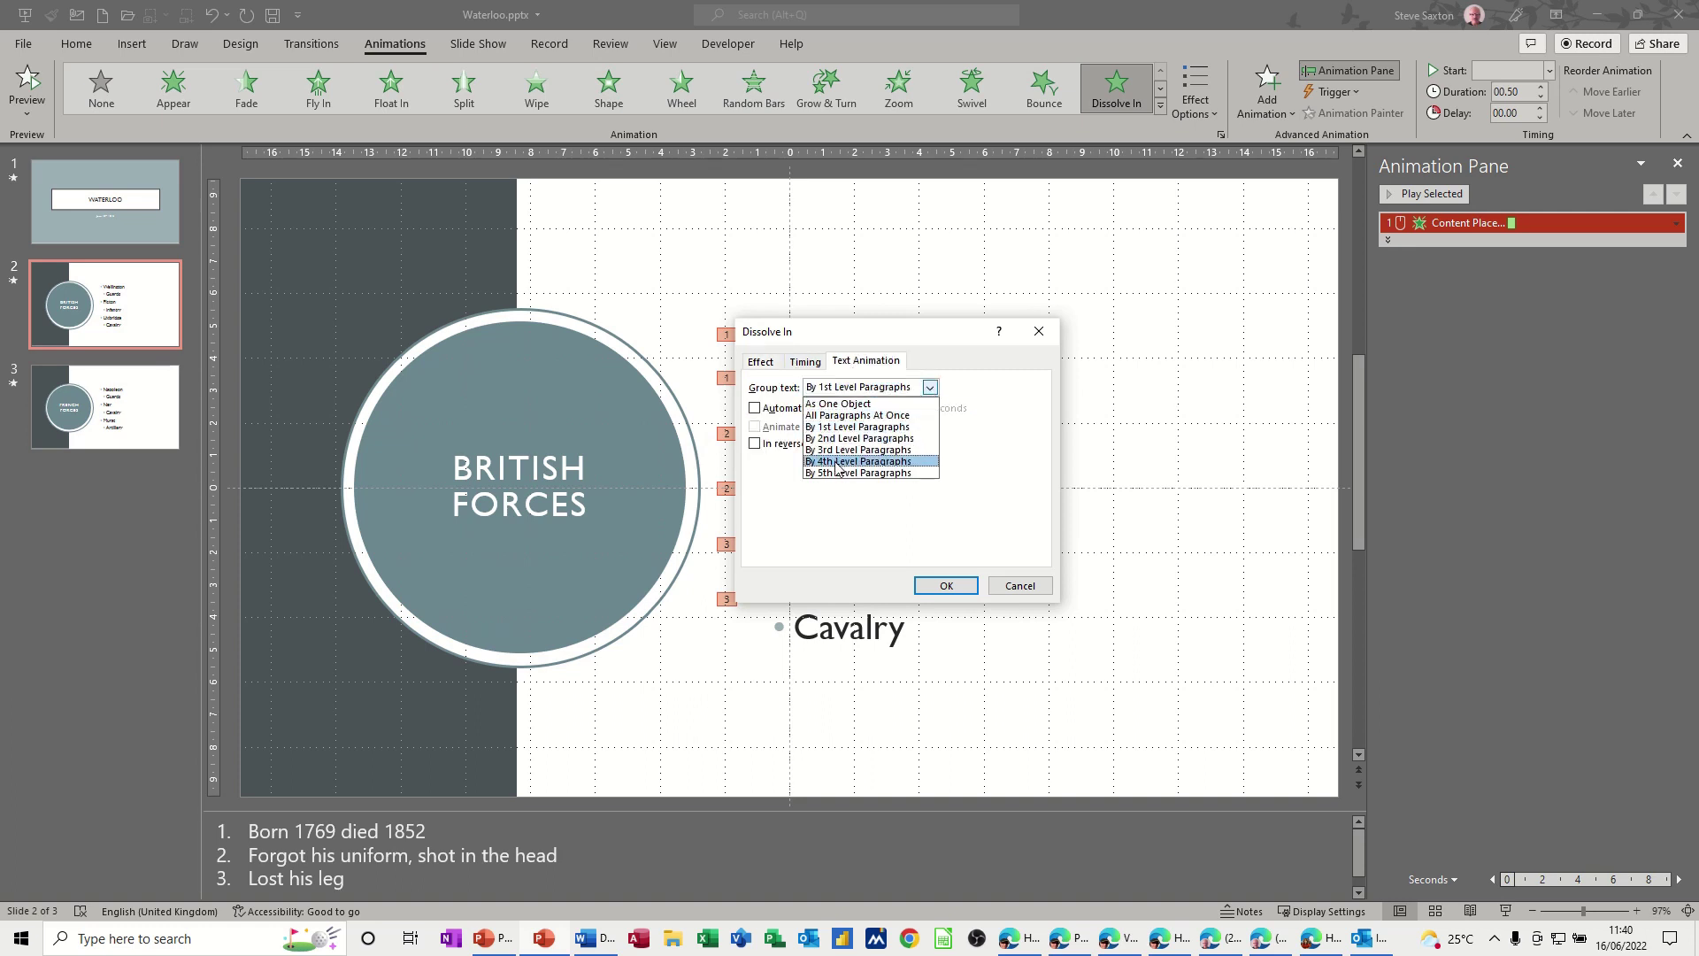
{"action": "left_click", "coordinate": [897, 337]}
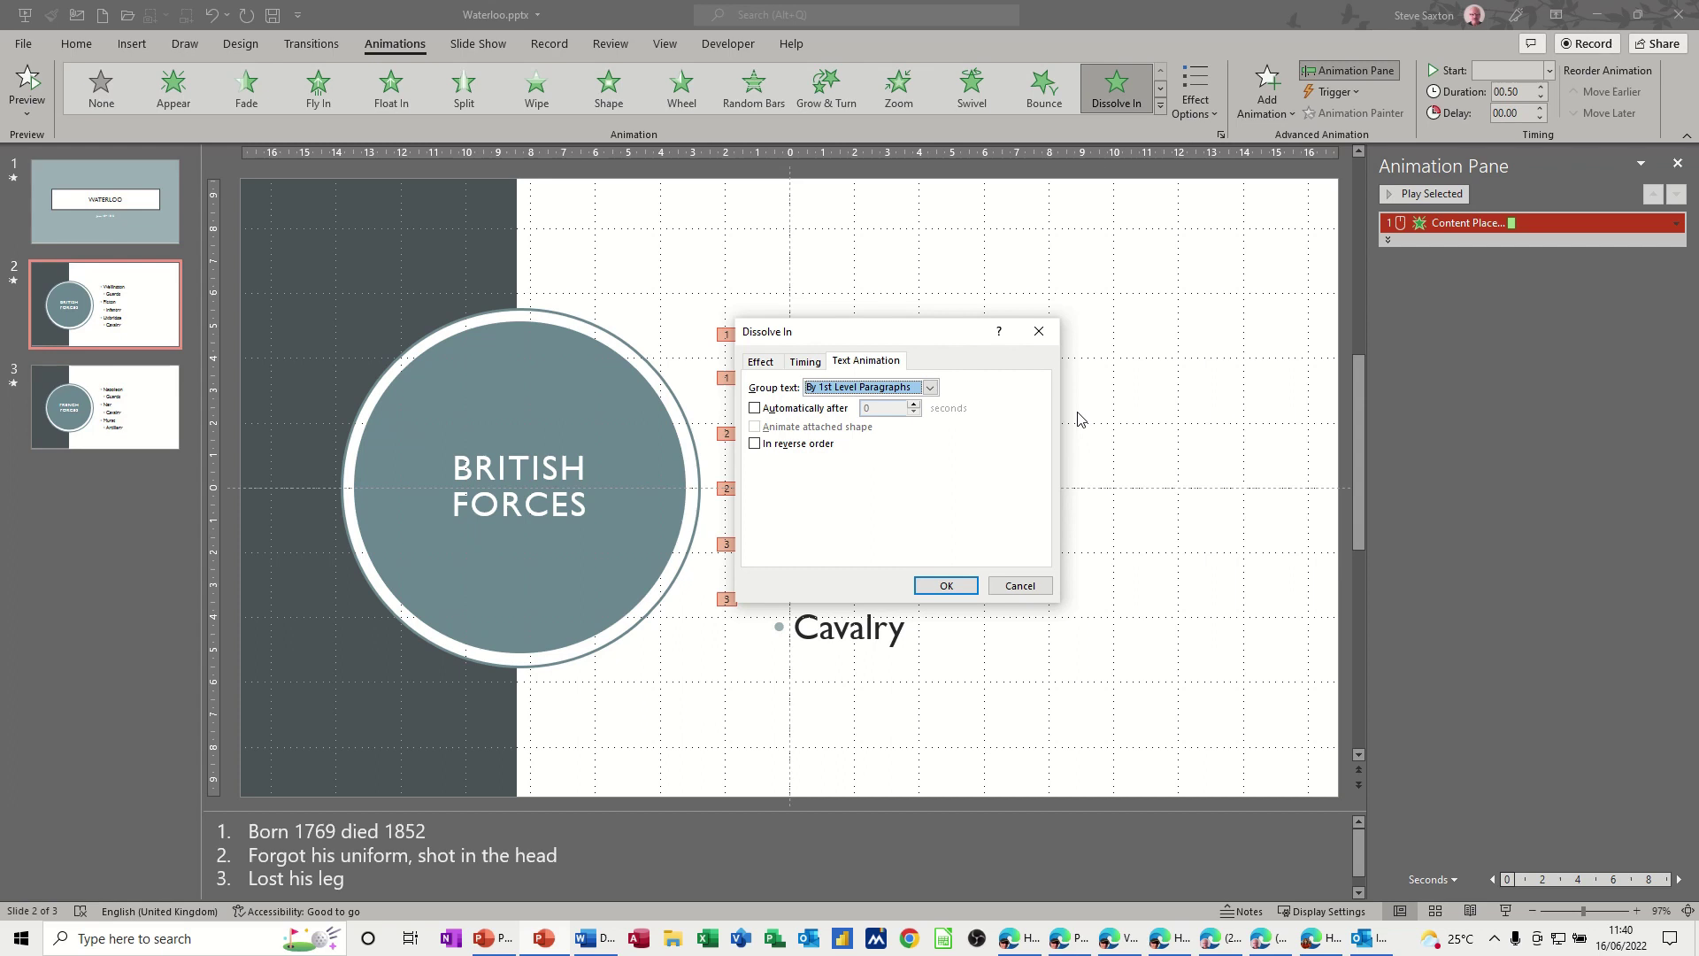
{"action": "left_click_drag", "start_coordinate": [912, 334], "coordinate": [1093, 465]}
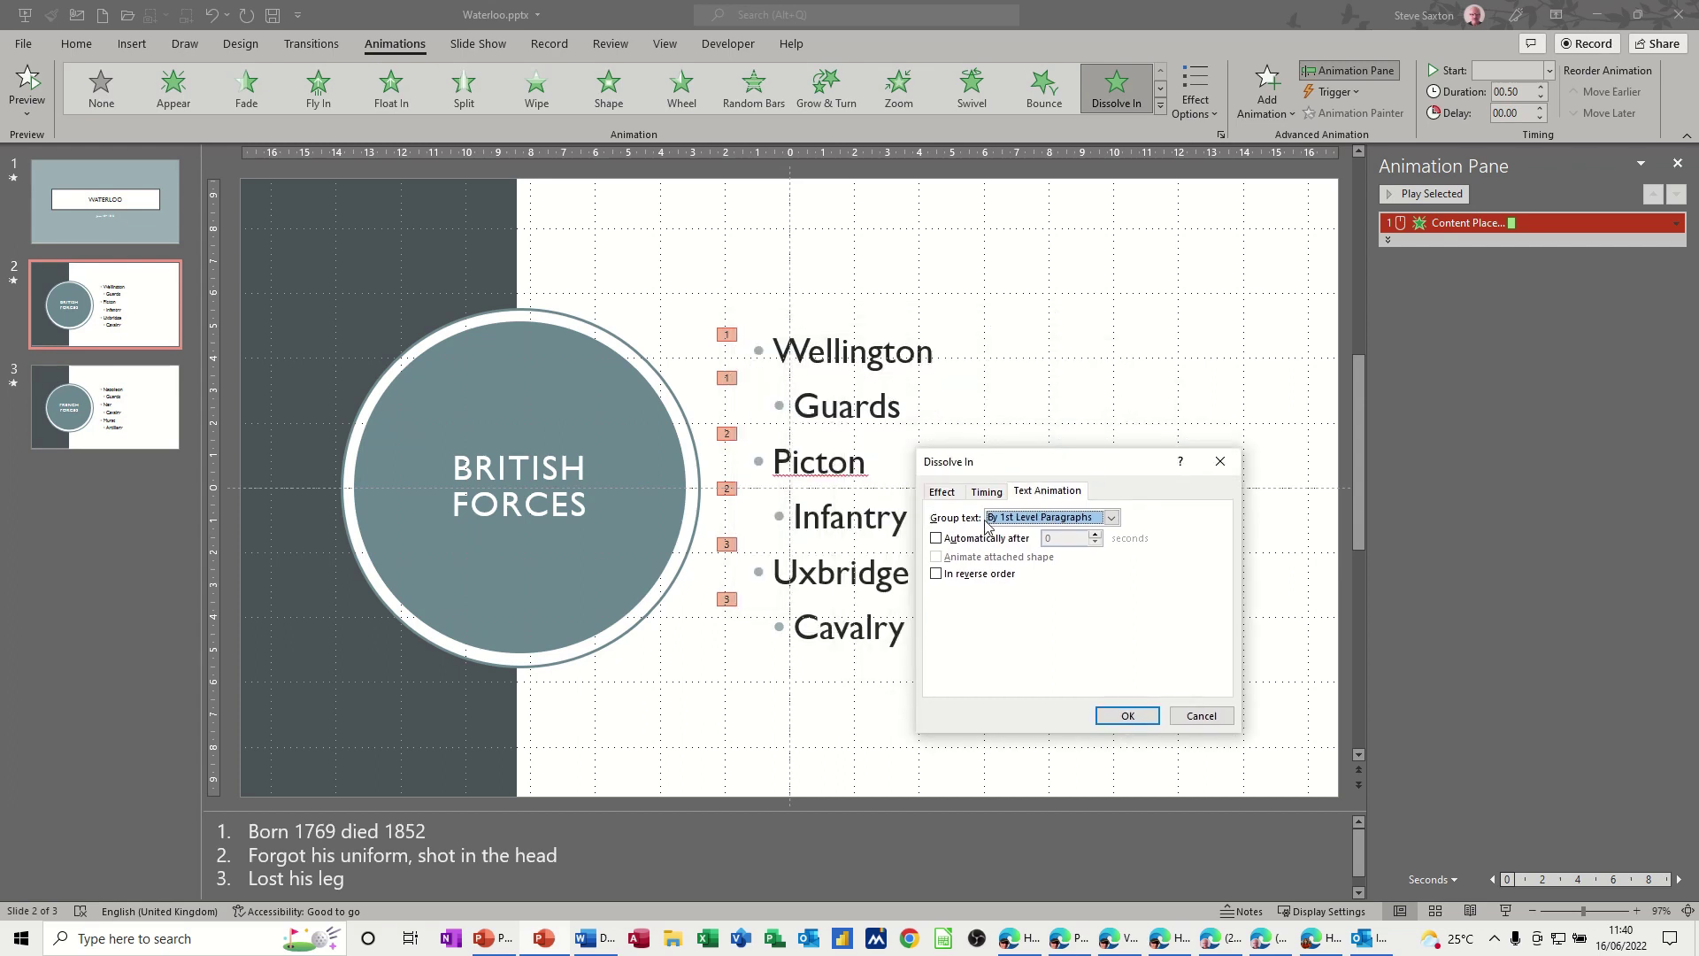
{"action": "left_click", "coordinate": [1111, 517]}
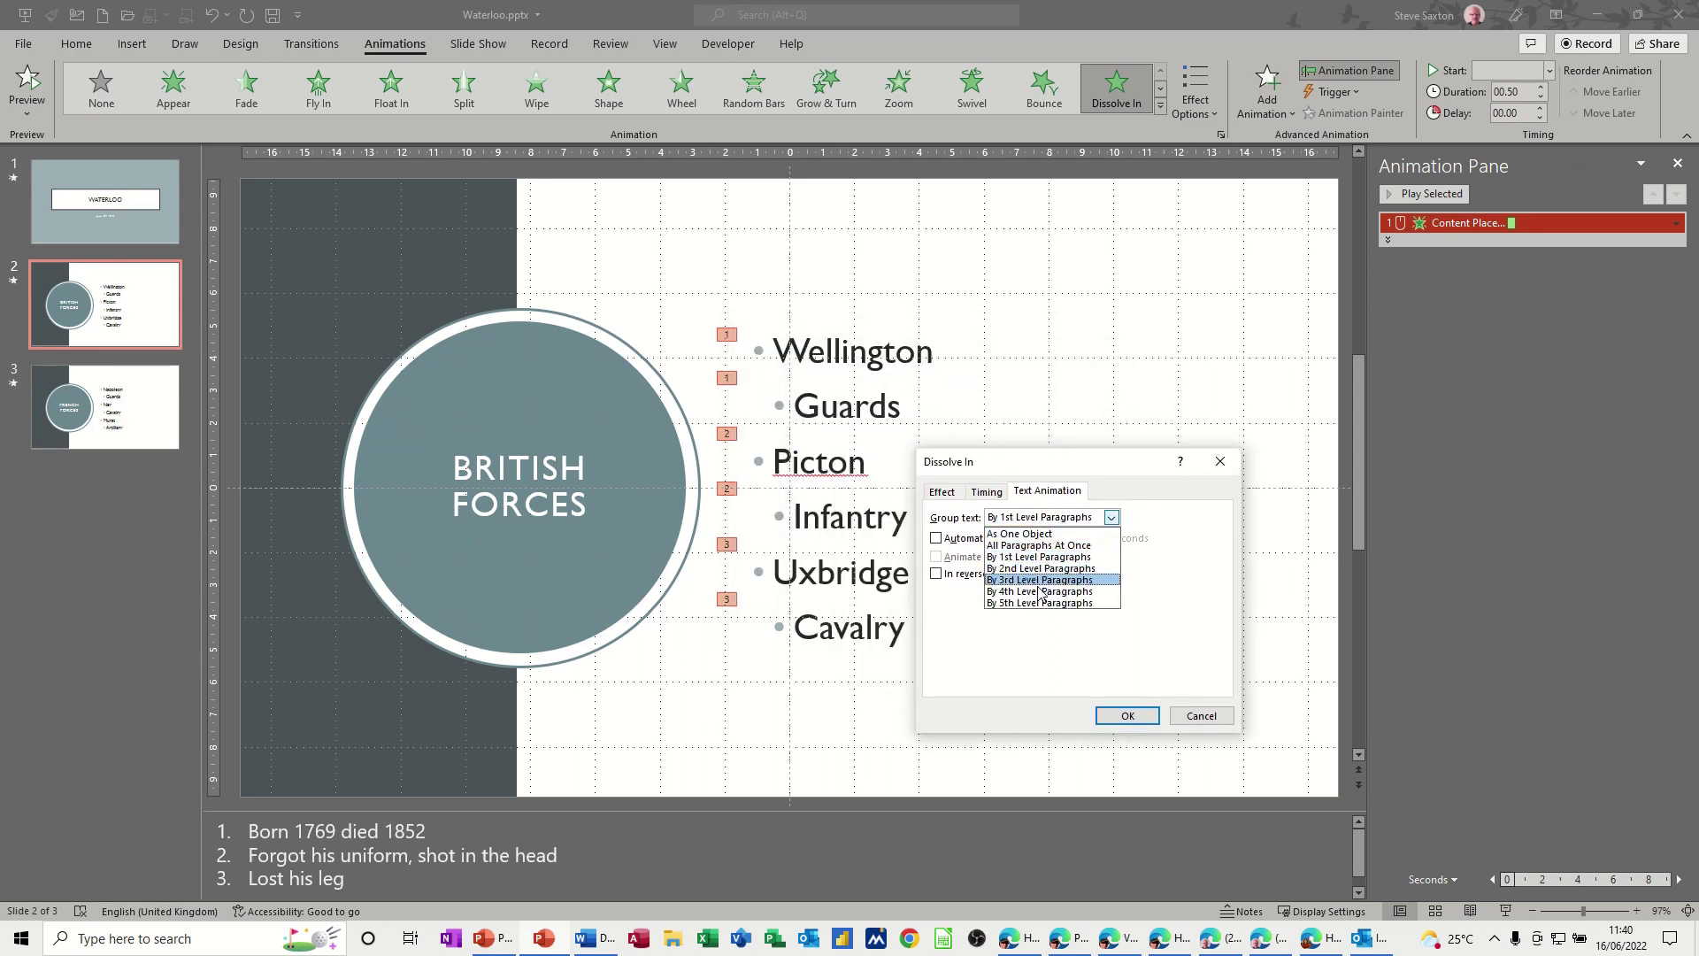
{"action": "left_click", "coordinate": [1033, 603]}
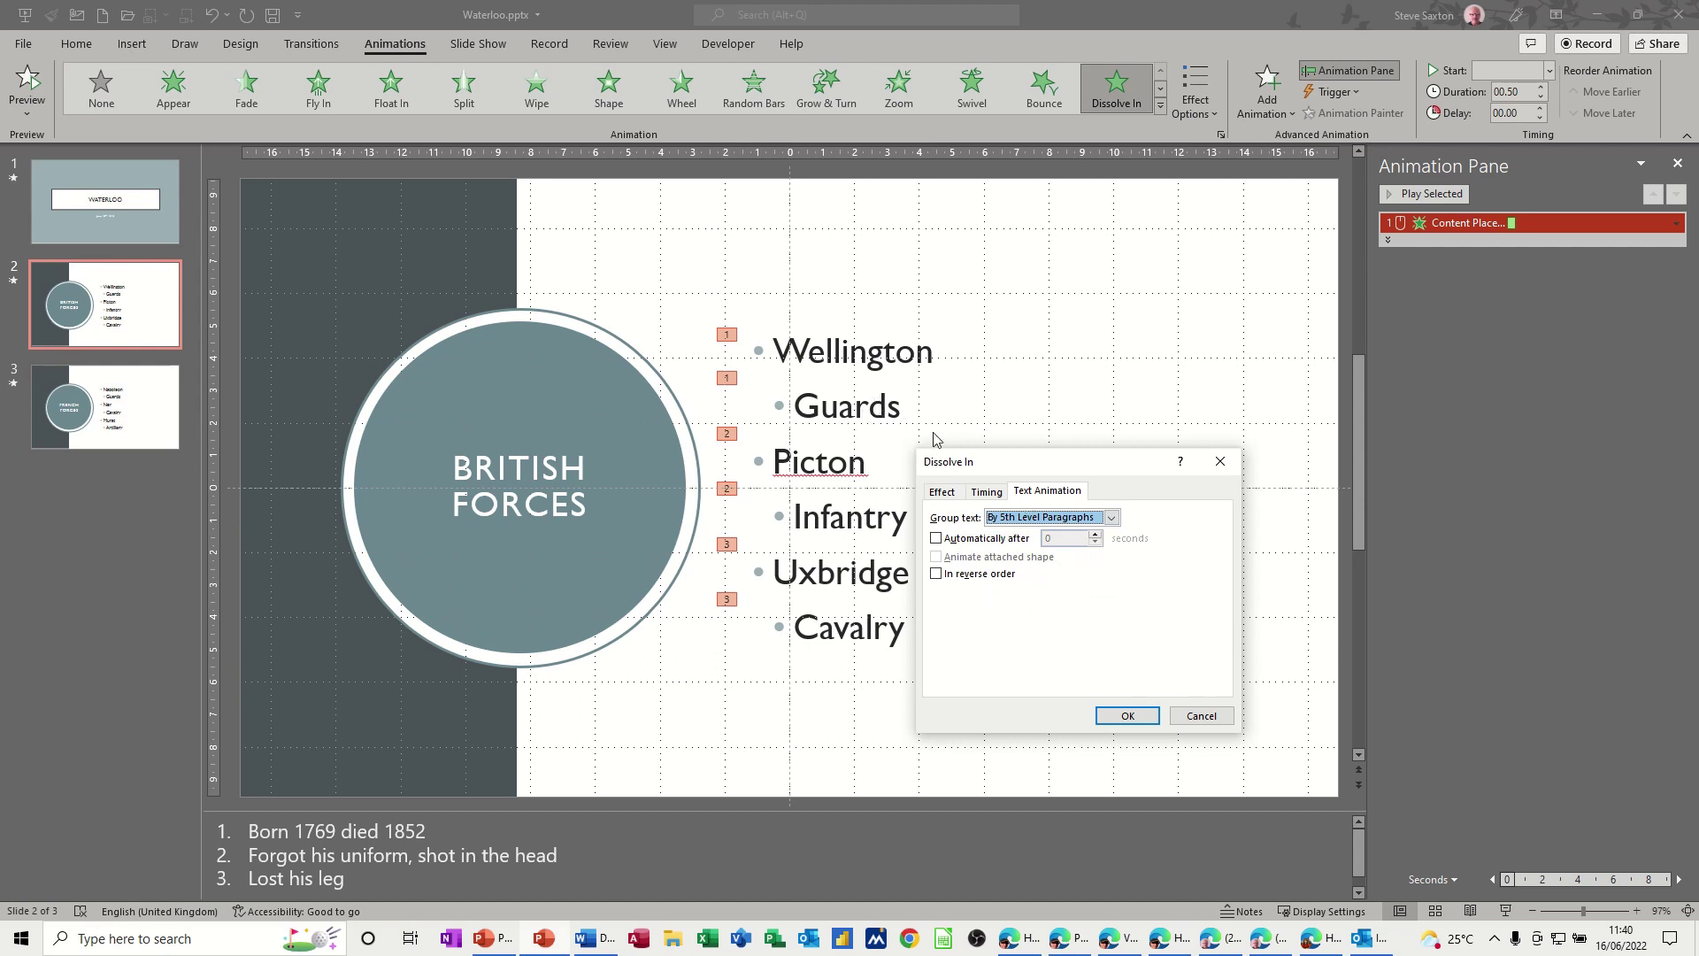
{"action": "left_click_drag", "start_coordinate": [1004, 466], "coordinate": [955, 505]}
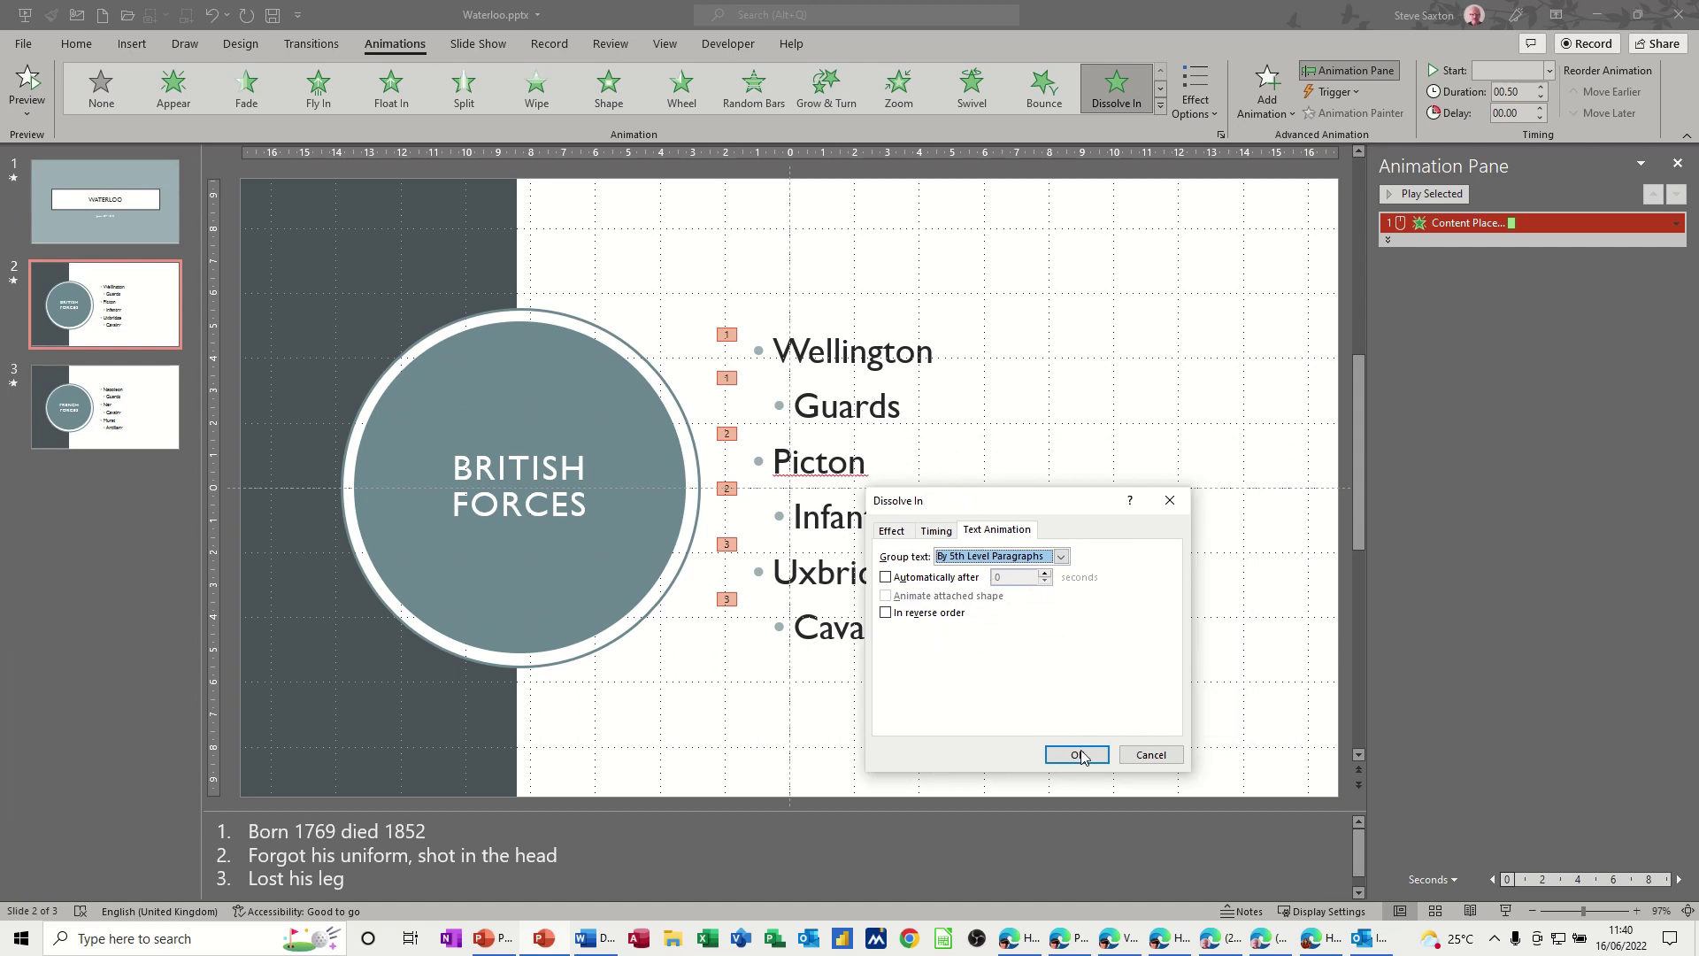
{"action": "left_click", "coordinate": [1080, 756]}
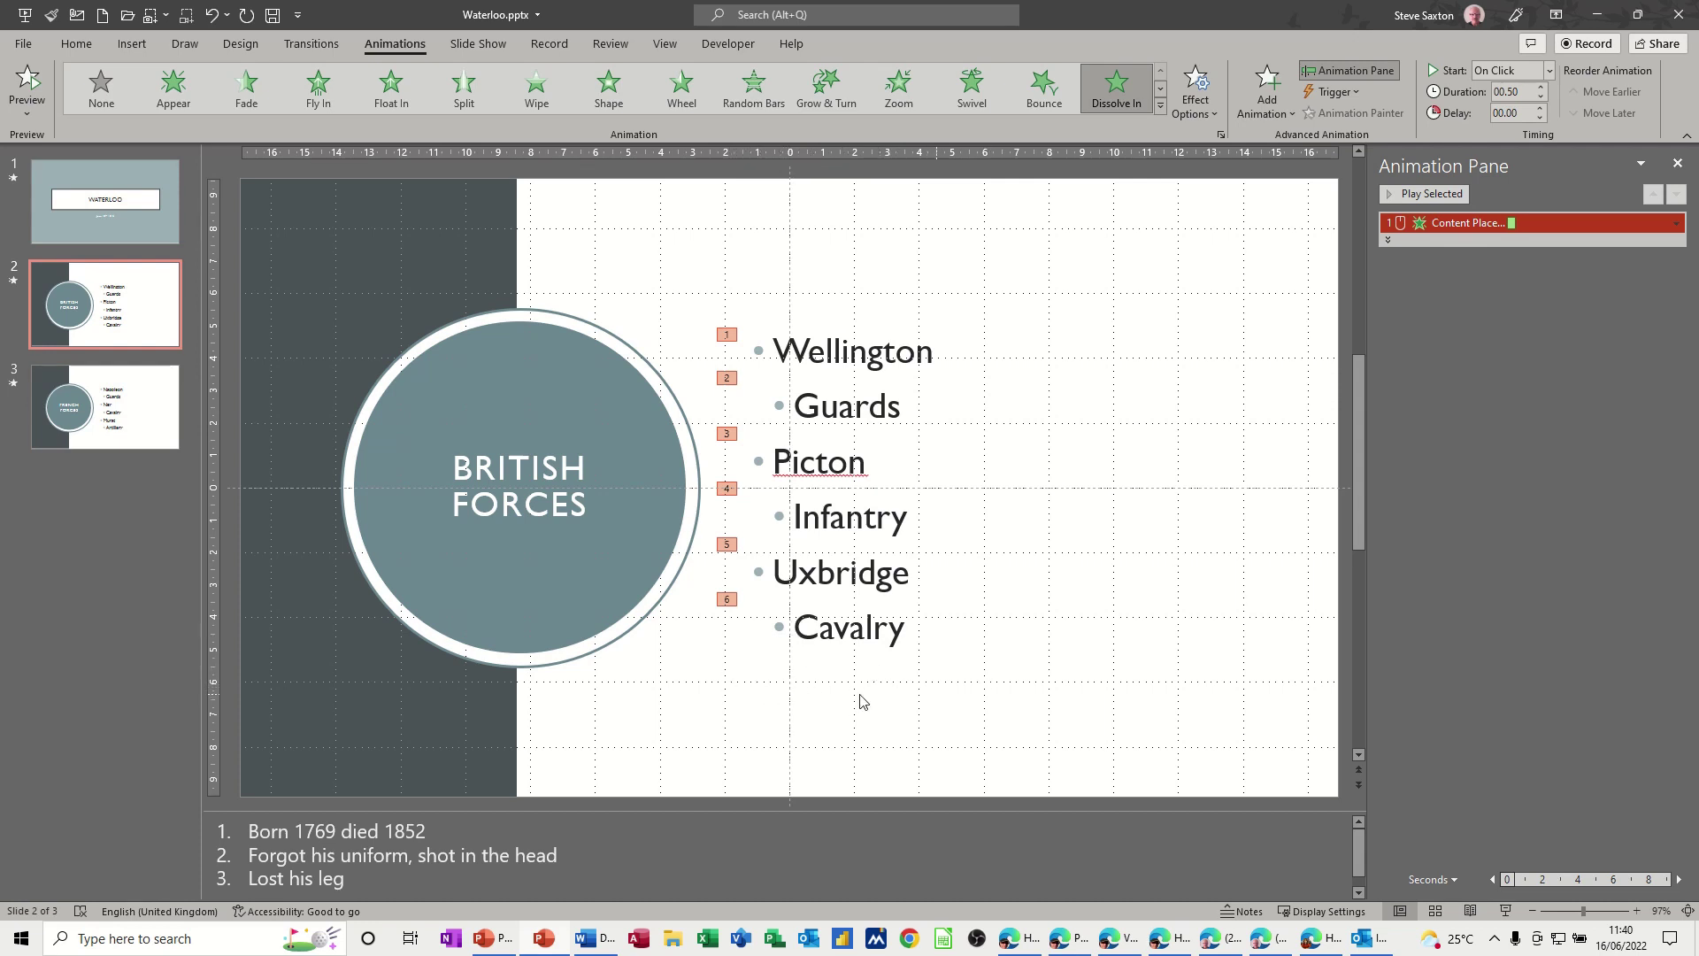
{"action": "left_click", "coordinate": [150, 422]}
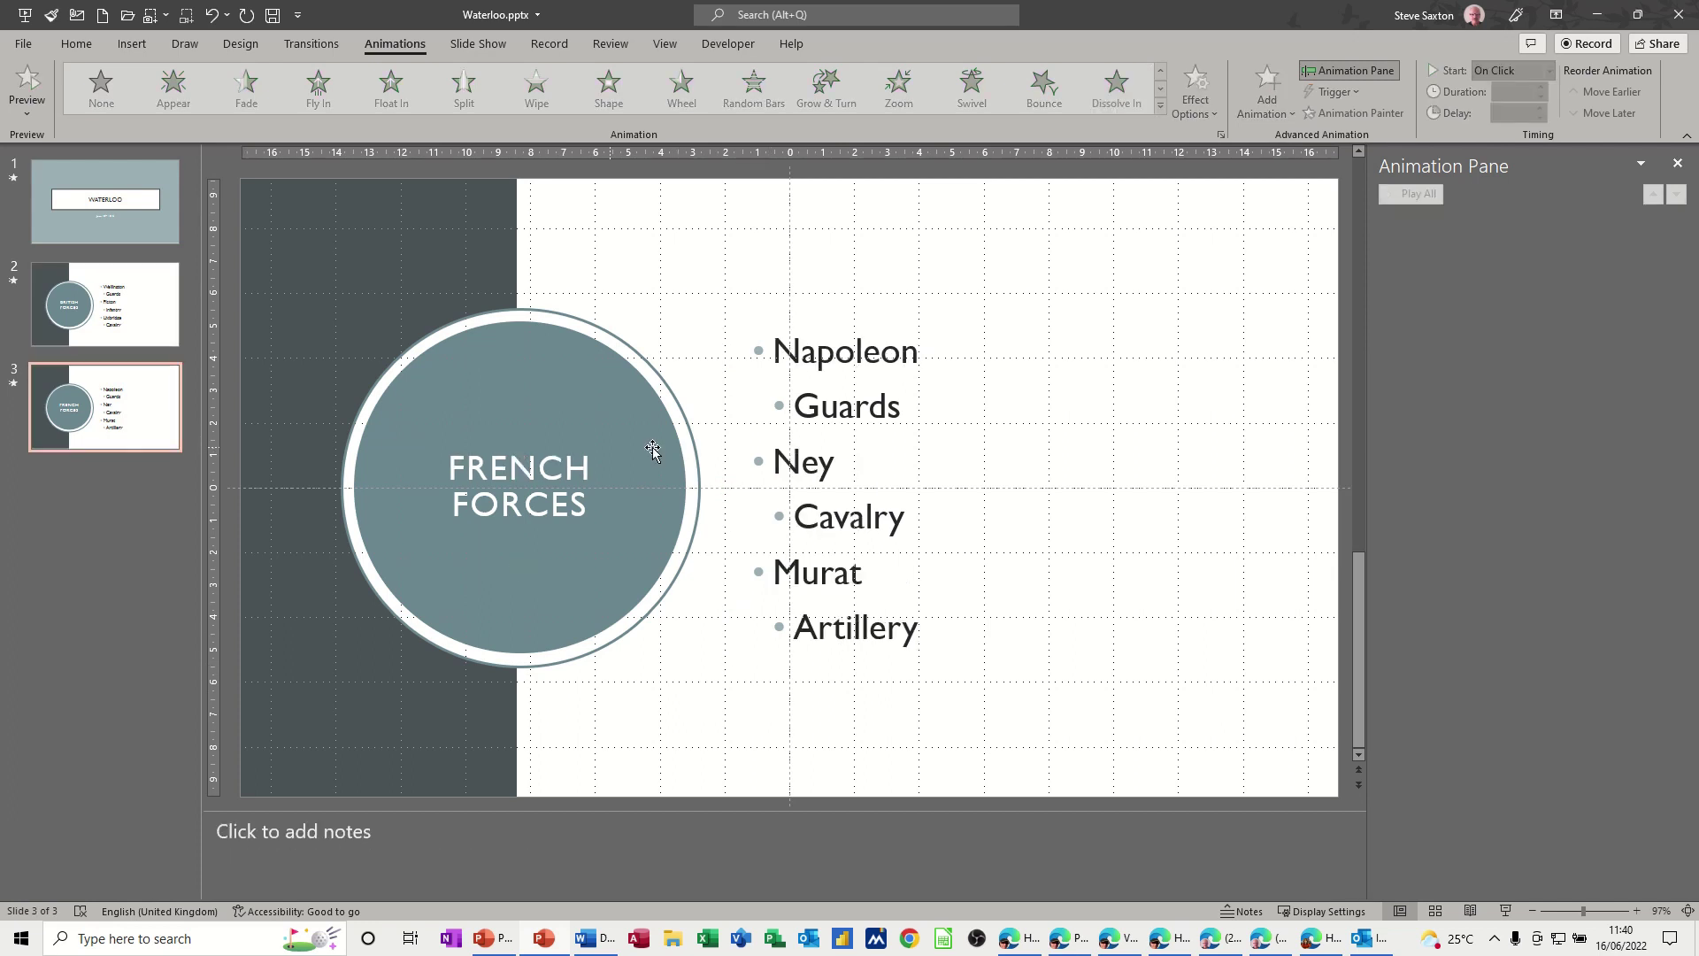
Step: Apply the Dissolve In entrance effect to slide 3's French Forces bullet text box
{"action": "left_click", "coordinate": [839, 352]}
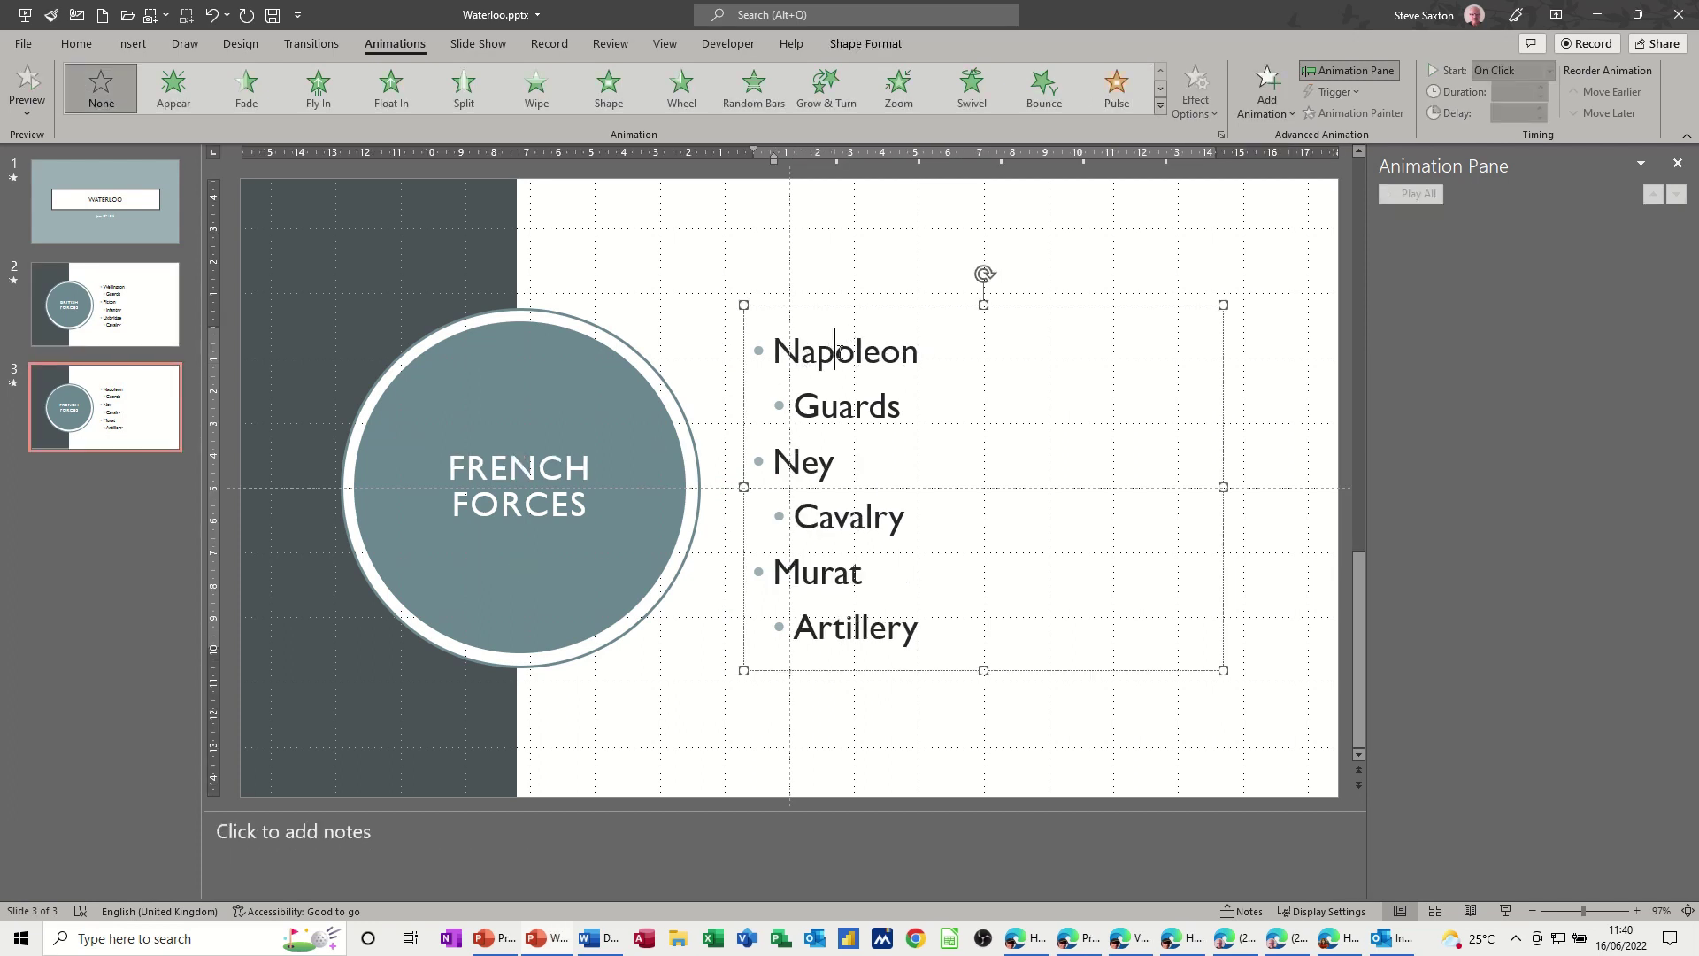
{"action": "left_click", "coordinate": [880, 304]}
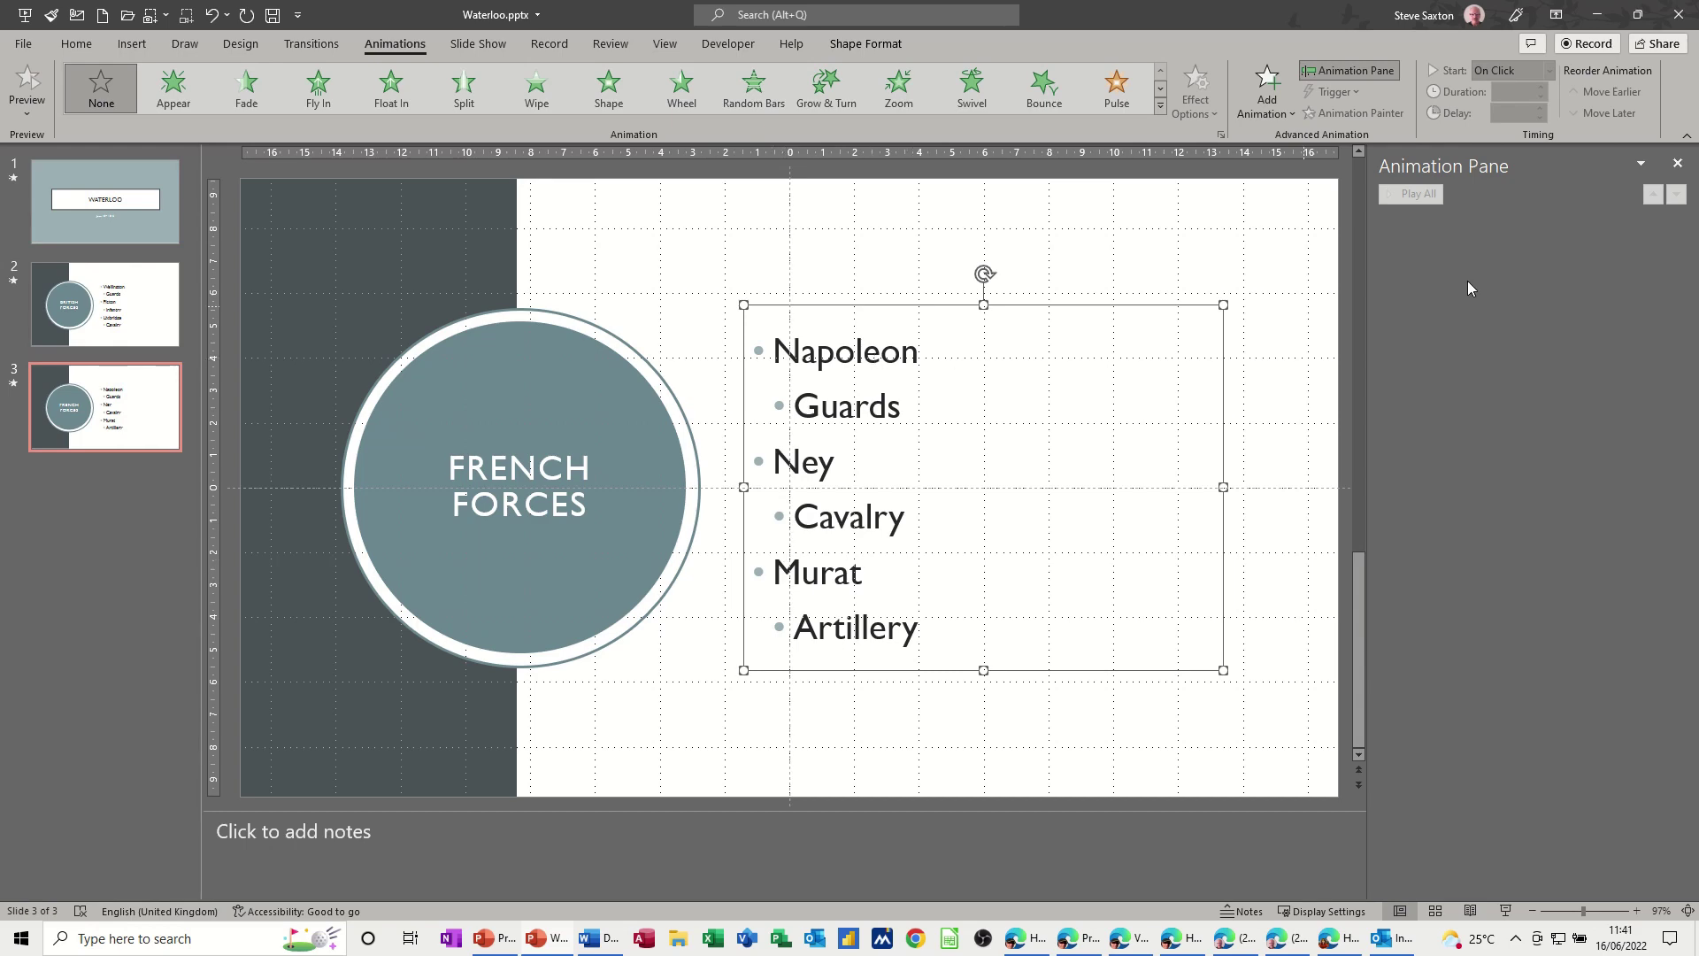
{"action": "left_click", "coordinate": [1268, 88]}
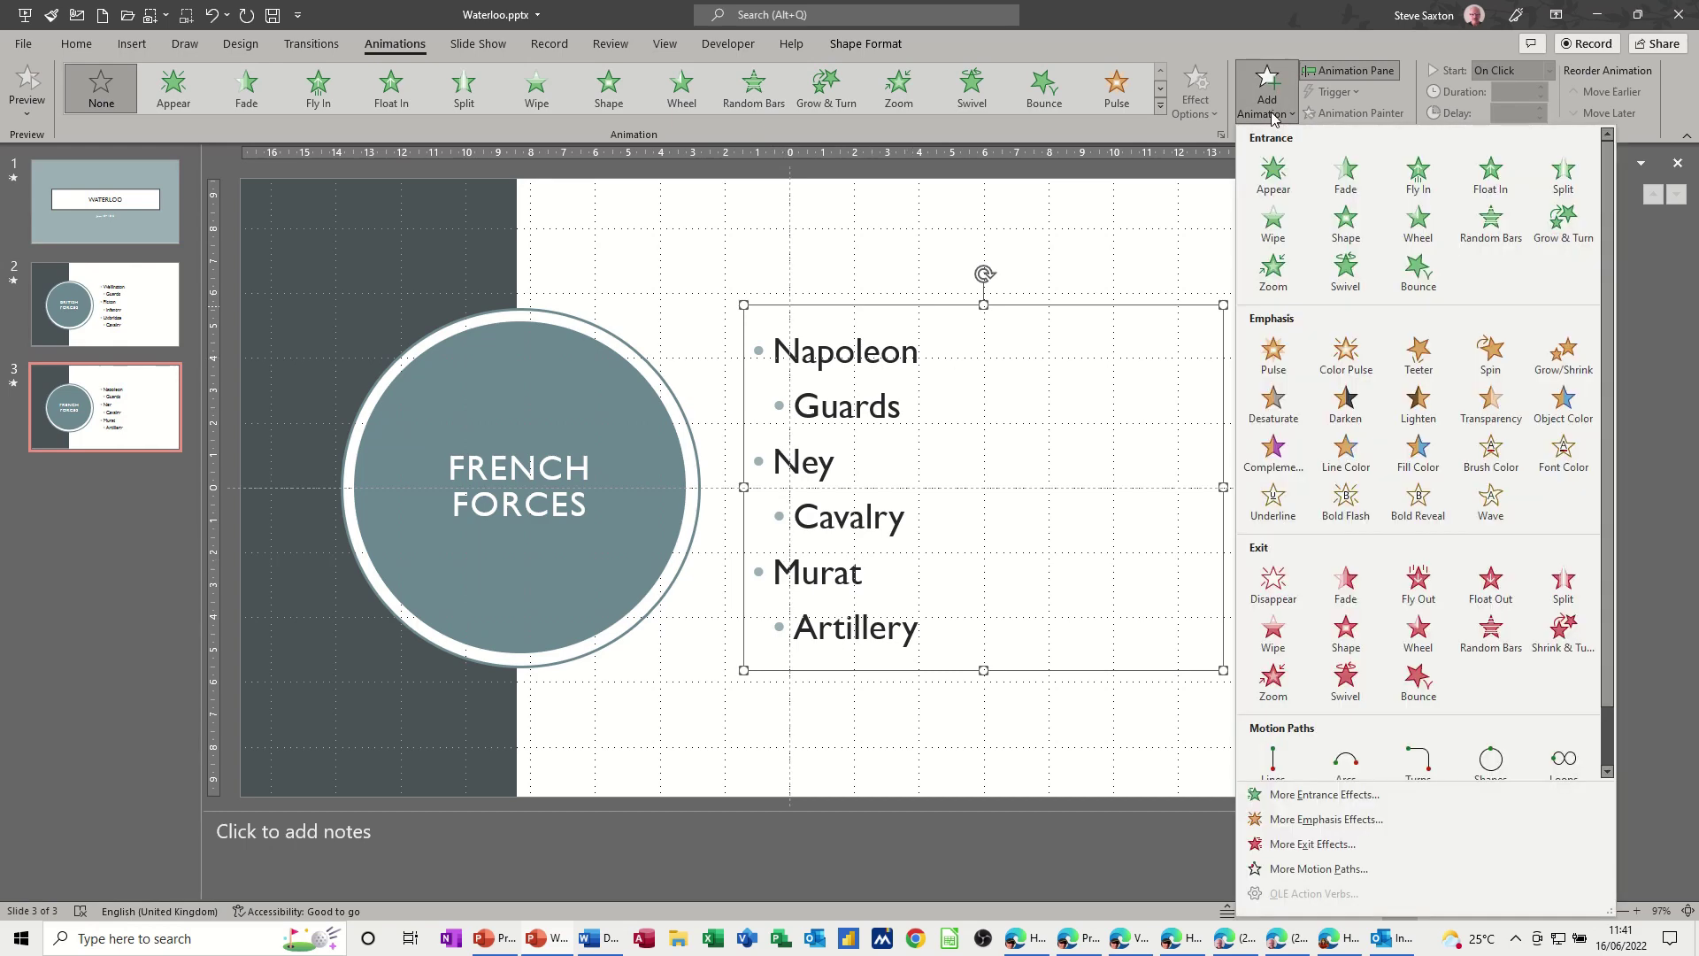
{"action": "left_click", "coordinate": [1284, 795]}
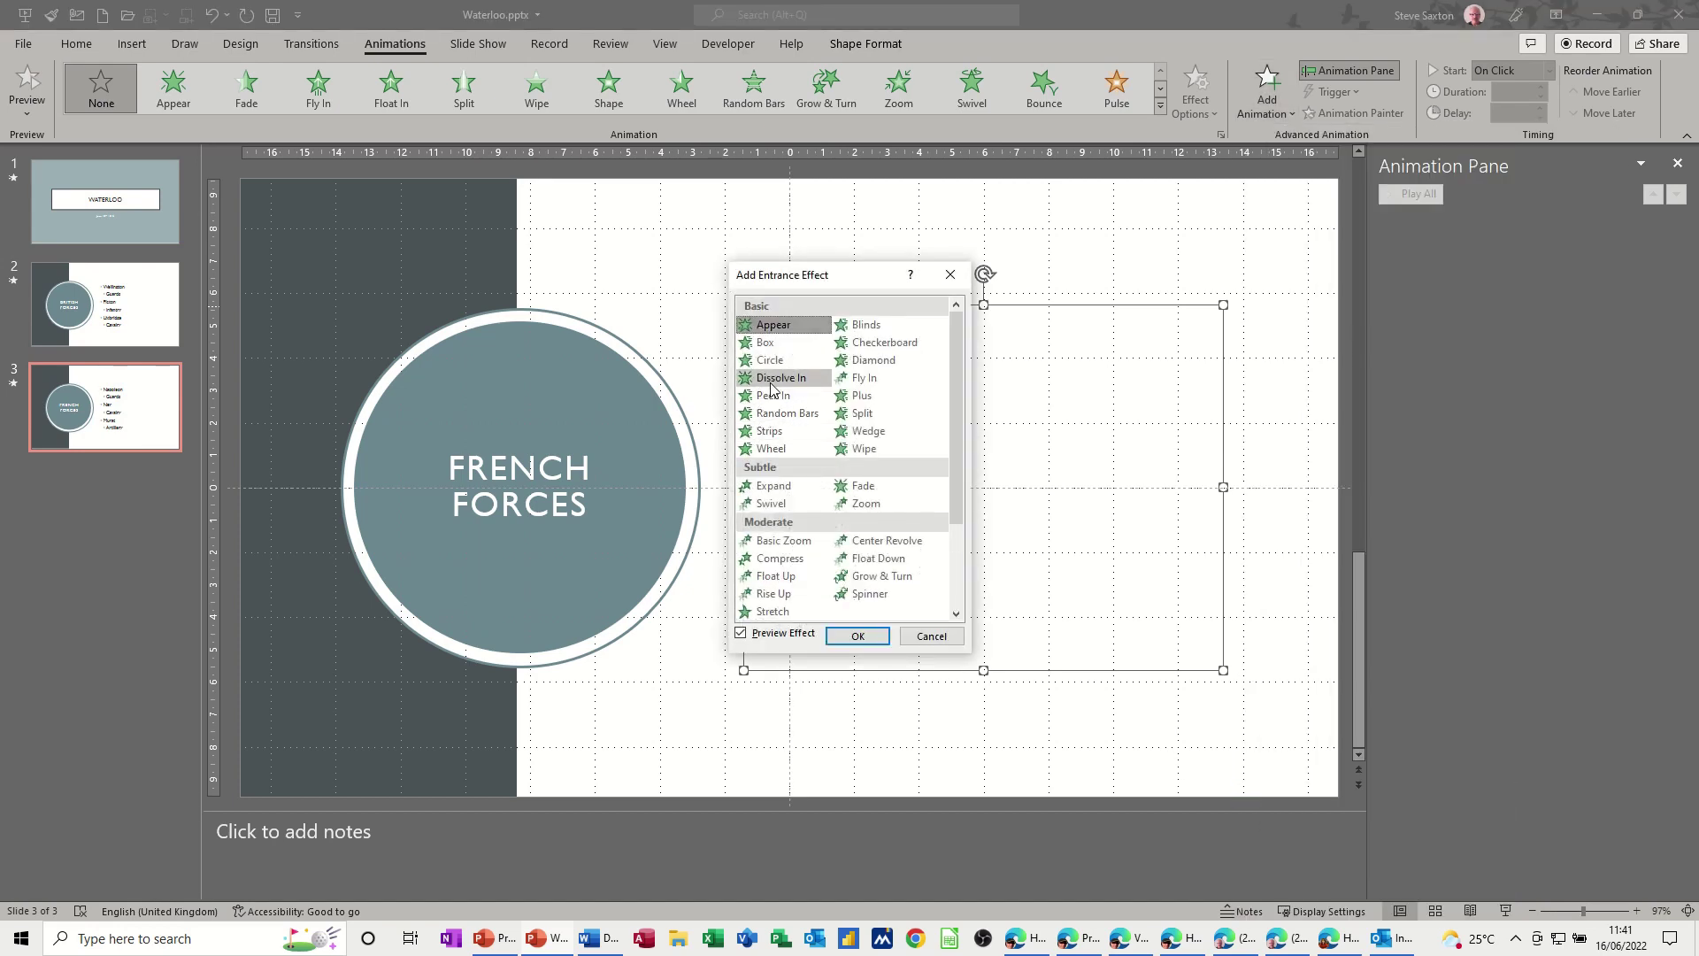
{"action": "left_click", "coordinate": [771, 378]}
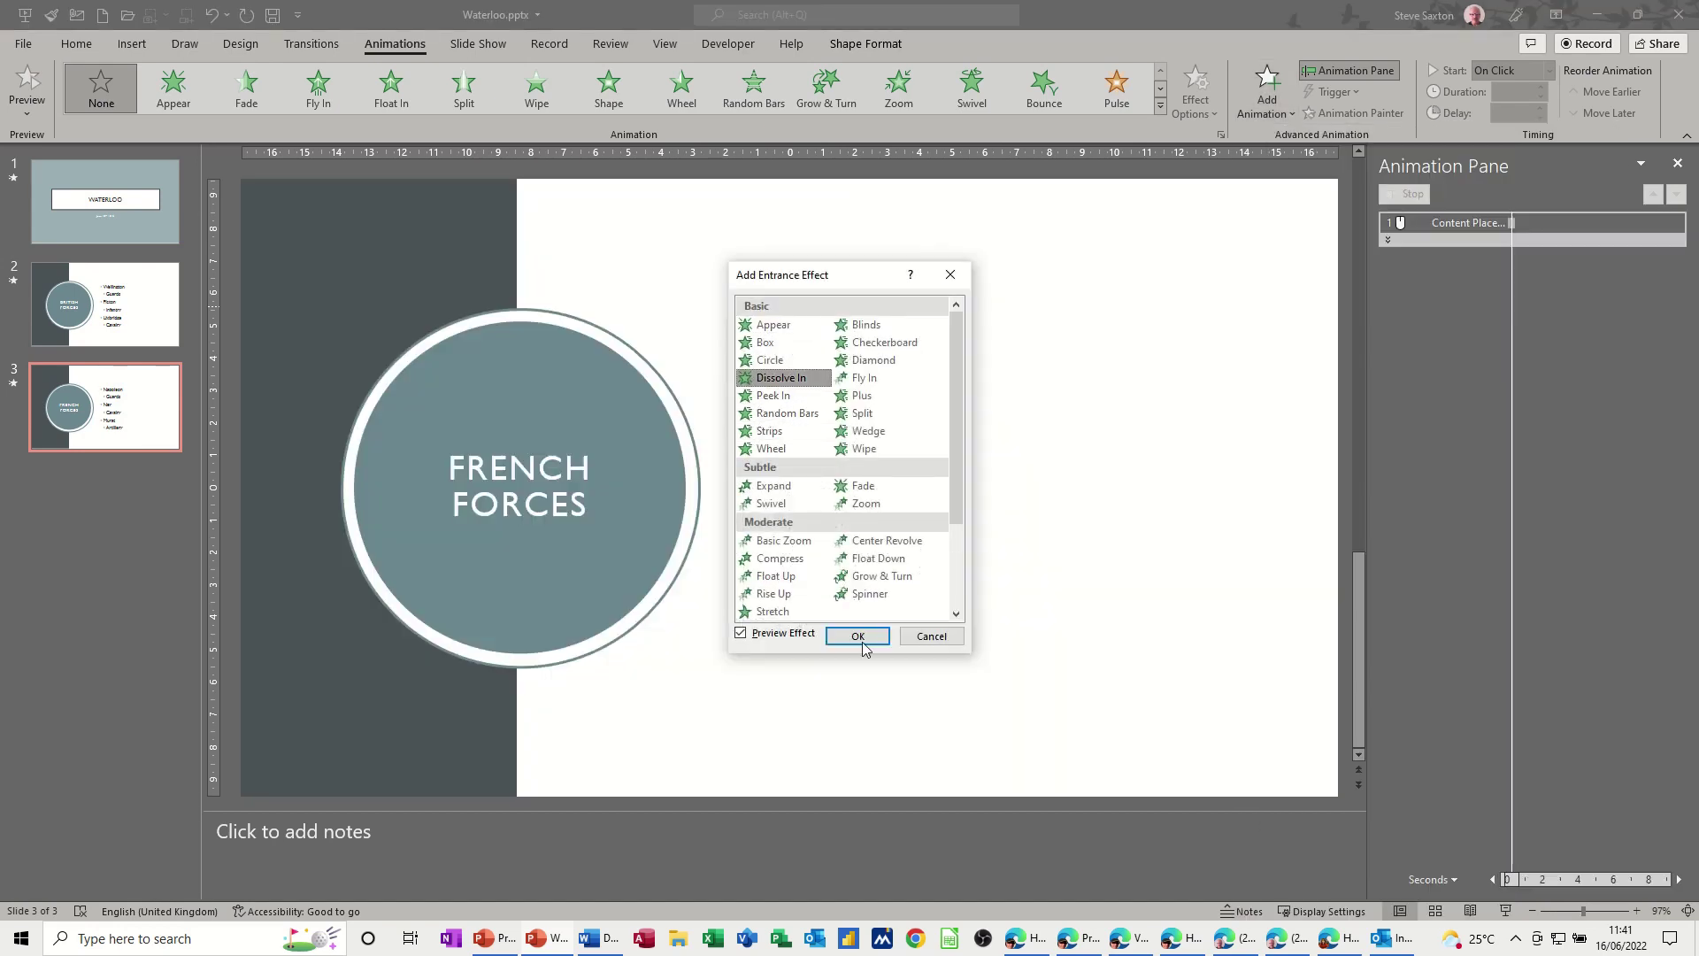
{"action": "left_click", "coordinate": [858, 636]}
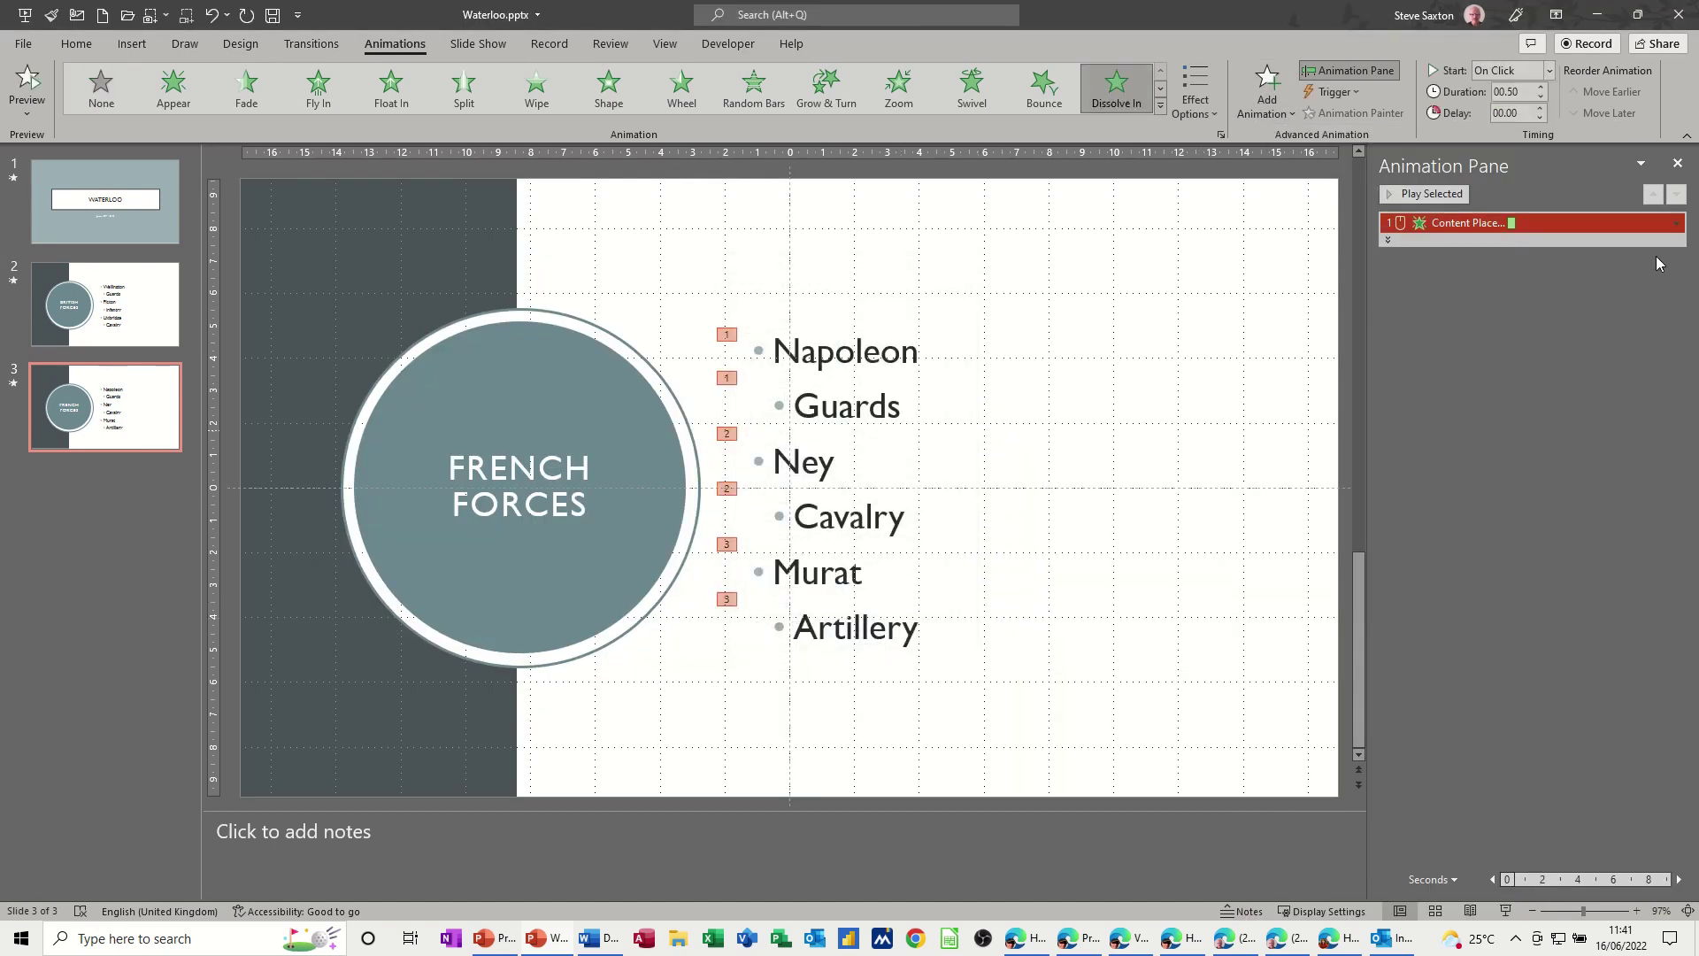
Step: Set the animation to dim bullets blue-grey afterwards and group text By 5th Level Paragraphs
{"action": "left_click", "coordinate": [1675, 223]}
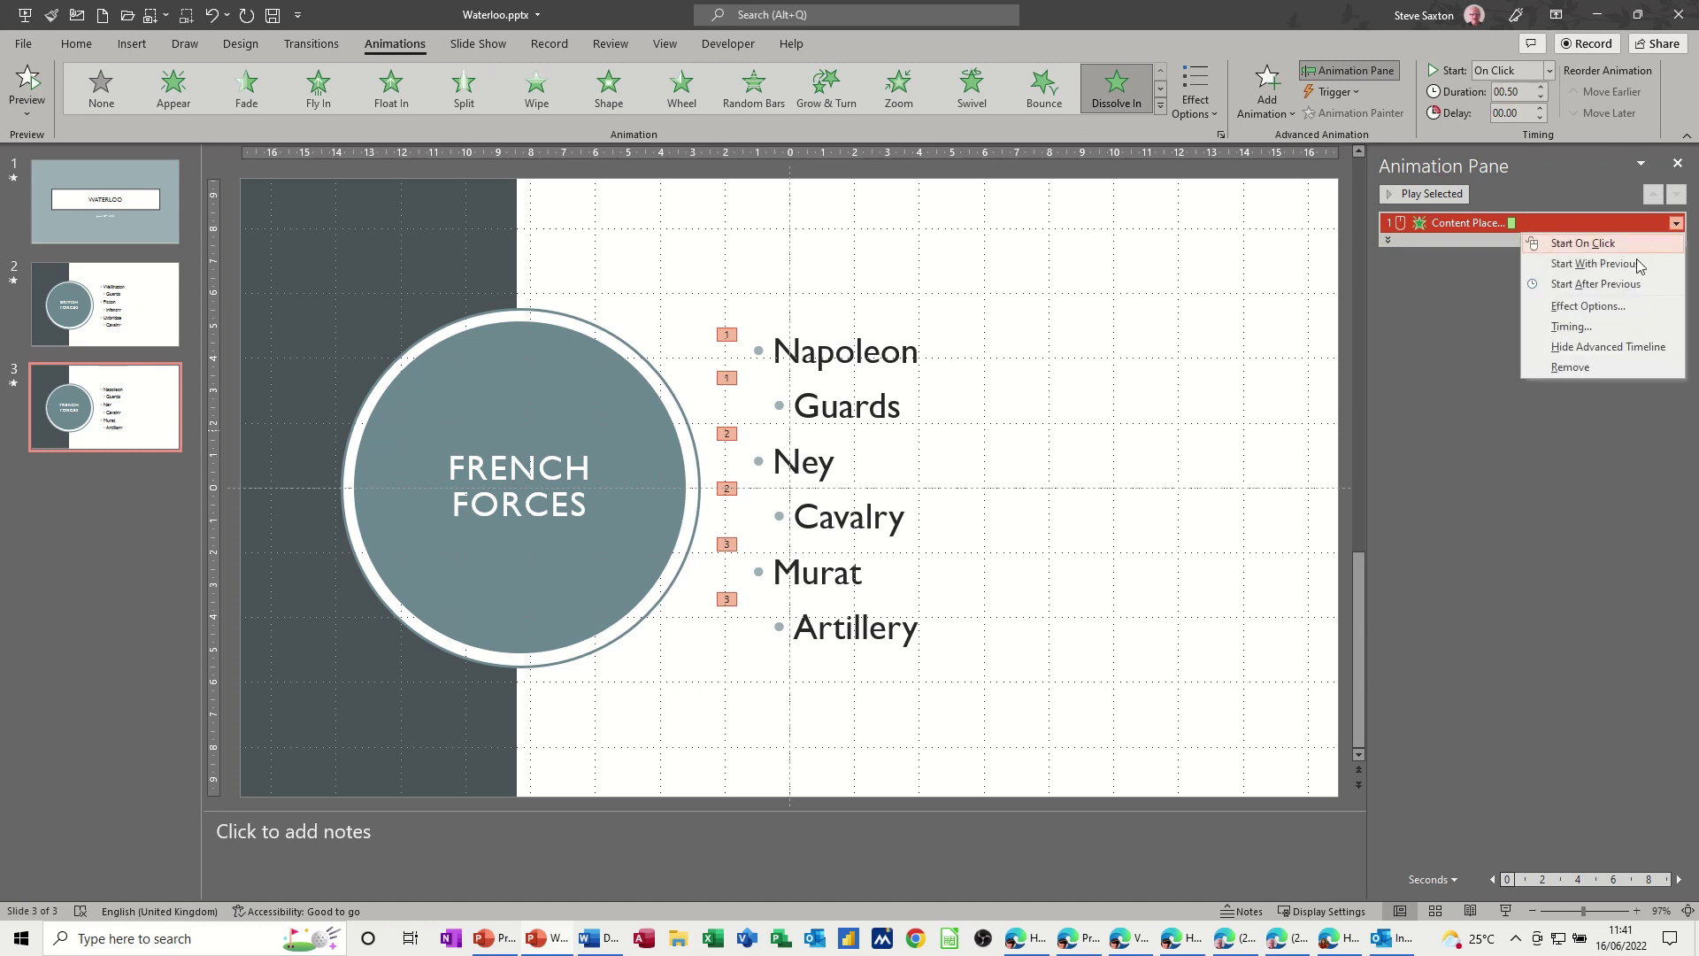
{"action": "left_click", "coordinate": [1589, 305]}
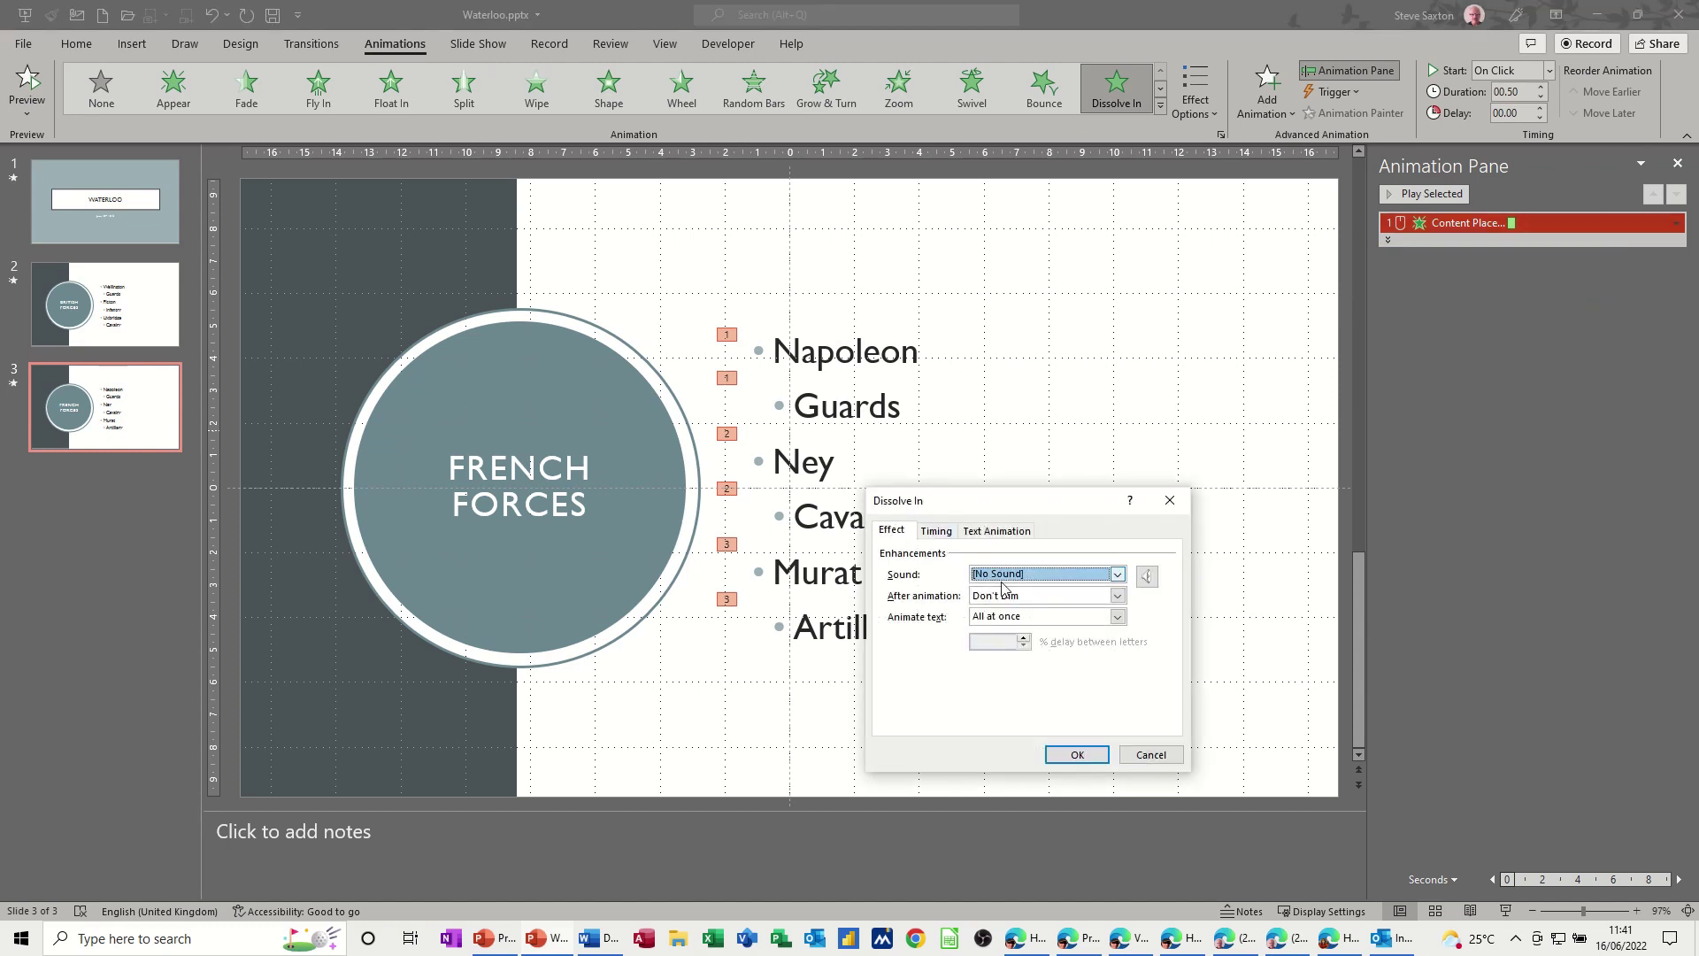
{"action": "left_click", "coordinate": [1117, 596]}
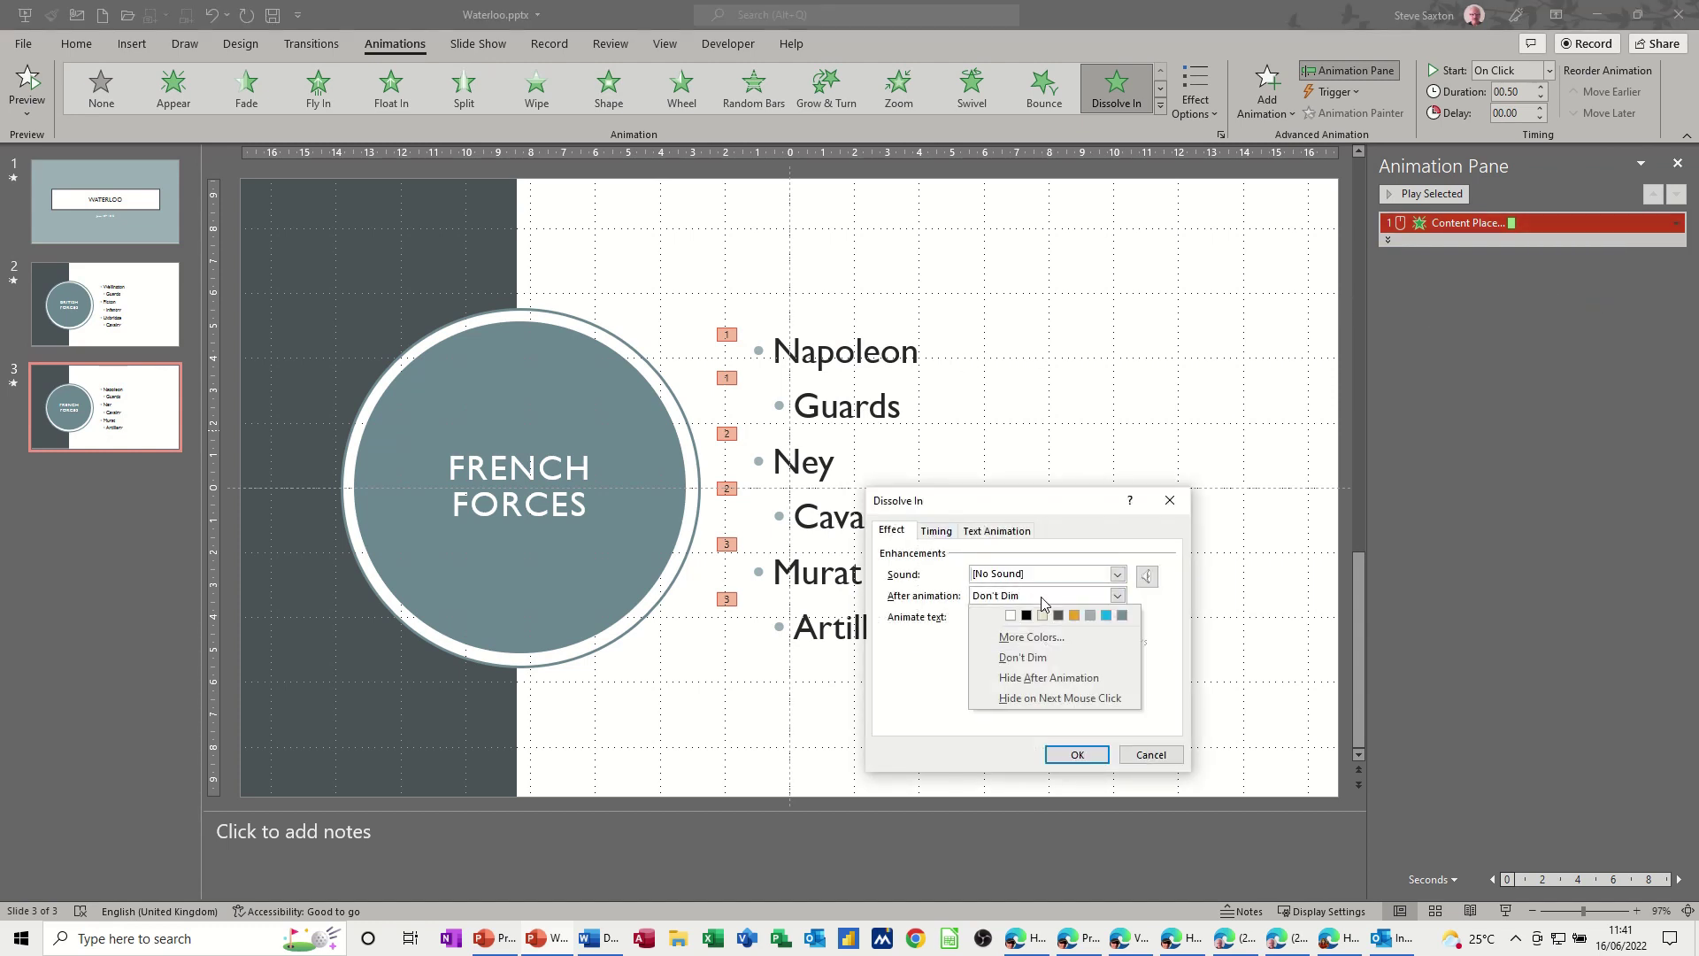
{"action": "left_click", "coordinate": [1105, 617]}
{"action": "left_click", "coordinate": [997, 531]}
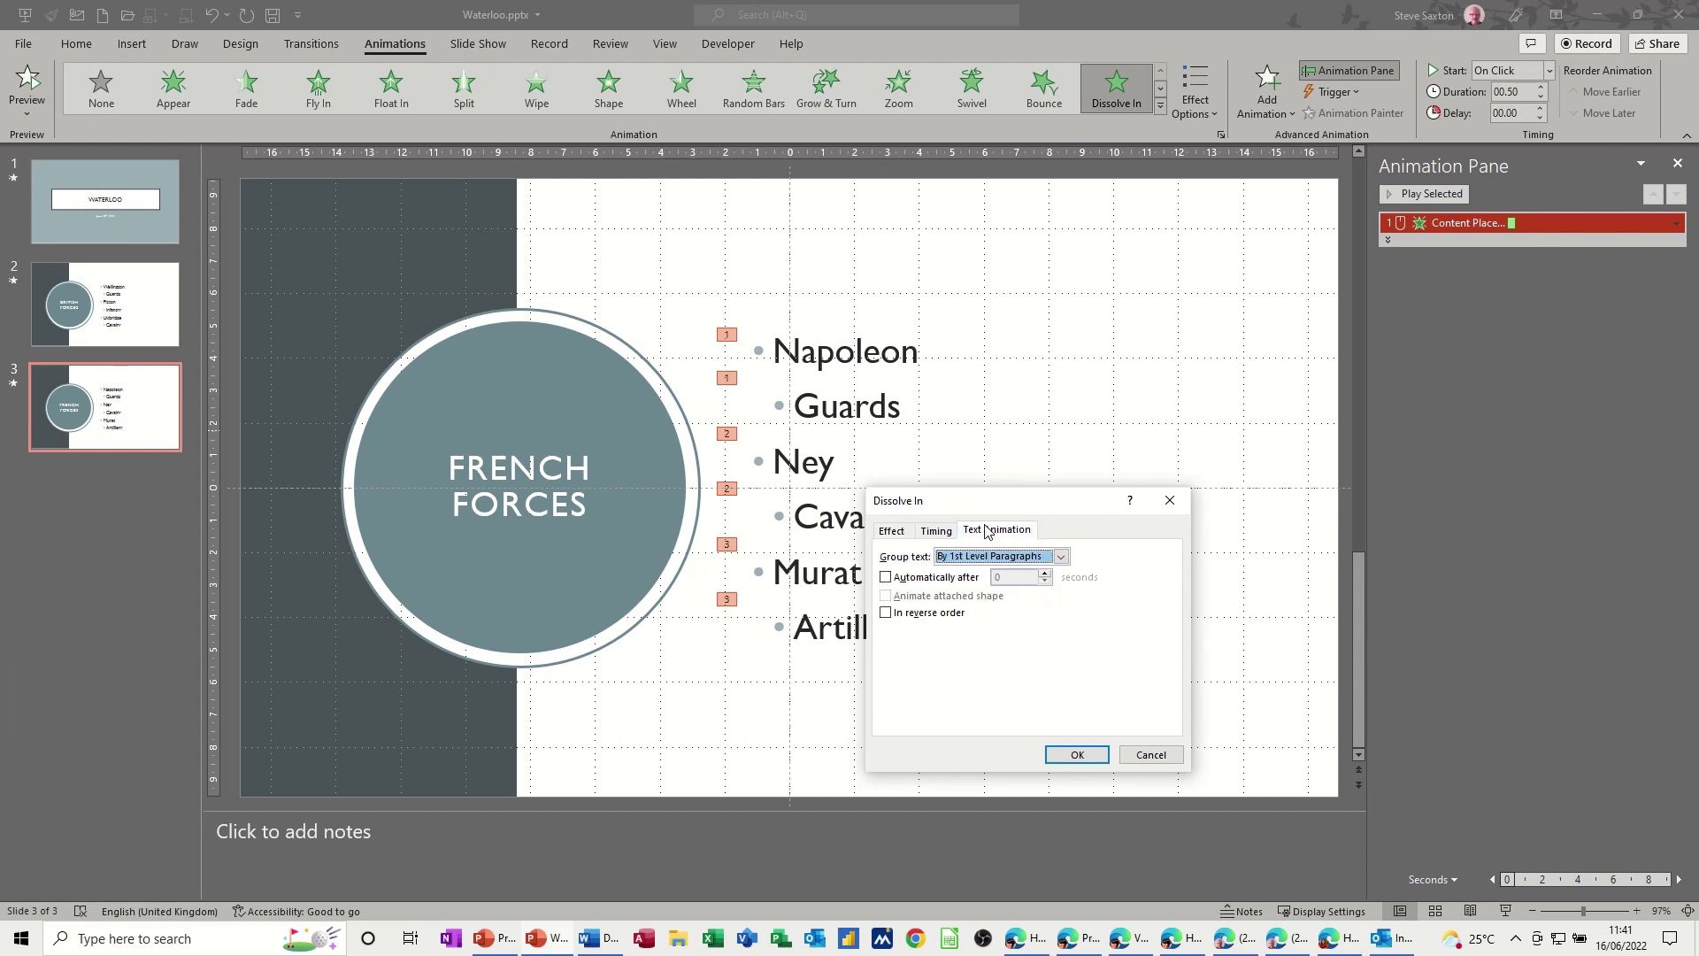
{"action": "left_click", "coordinate": [1062, 556]}
{"action": "left_click", "coordinate": [1000, 649]}
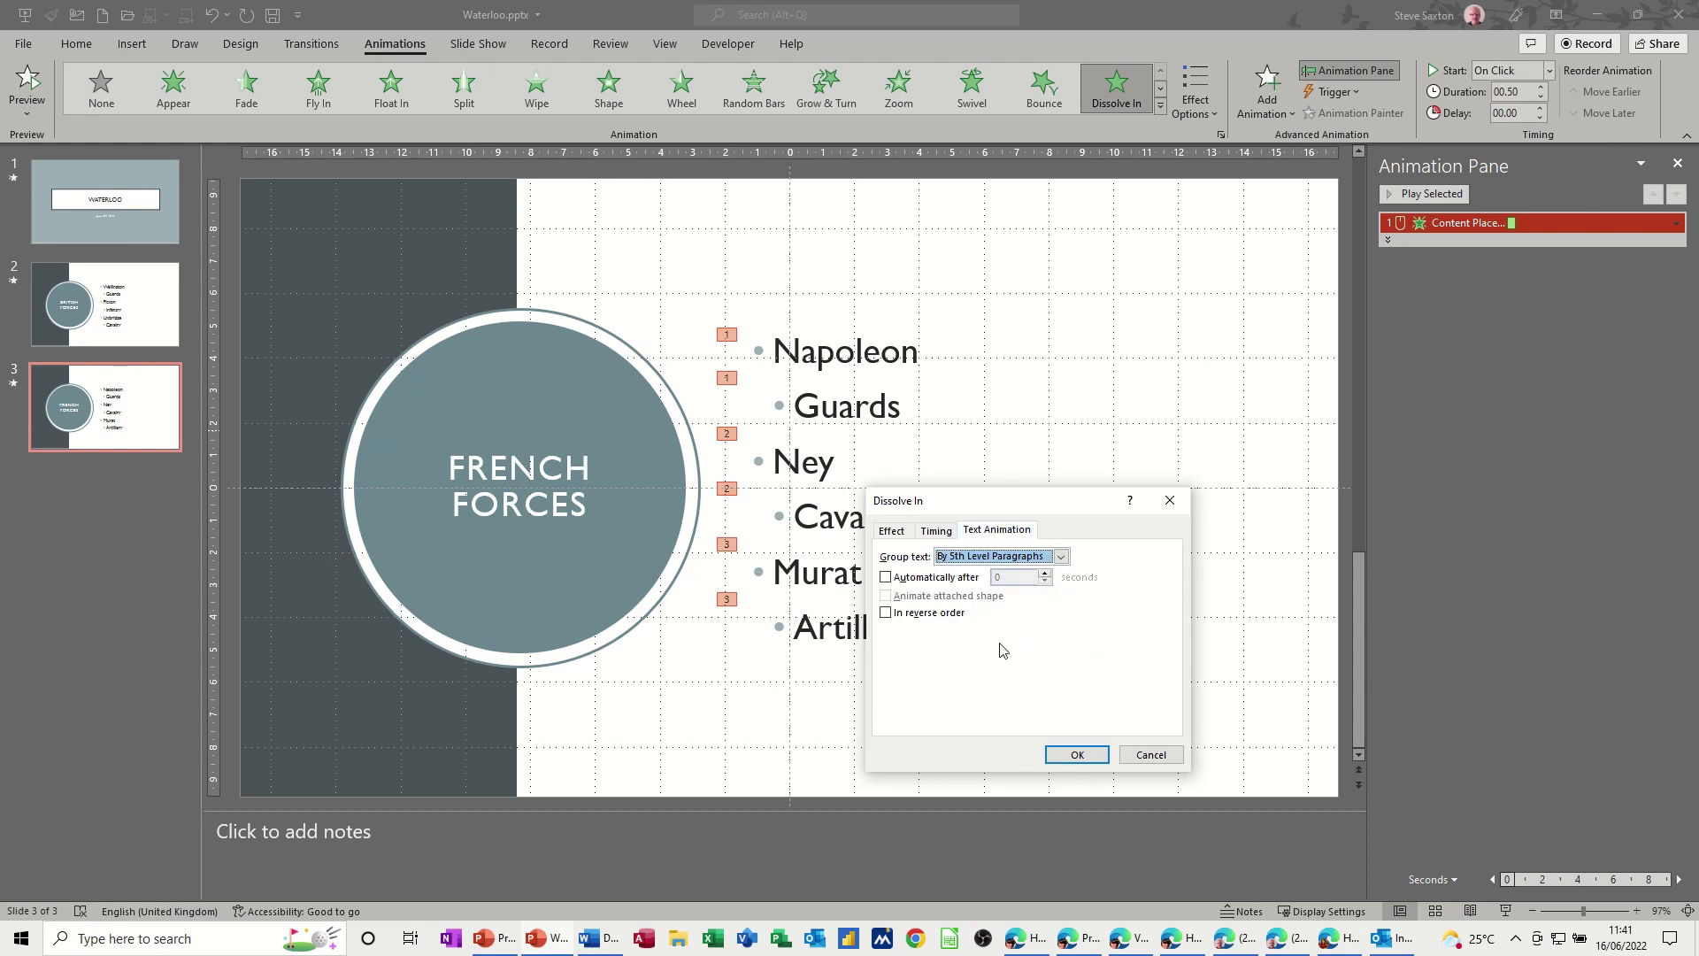
{"action": "left_click", "coordinate": [1076, 754]}
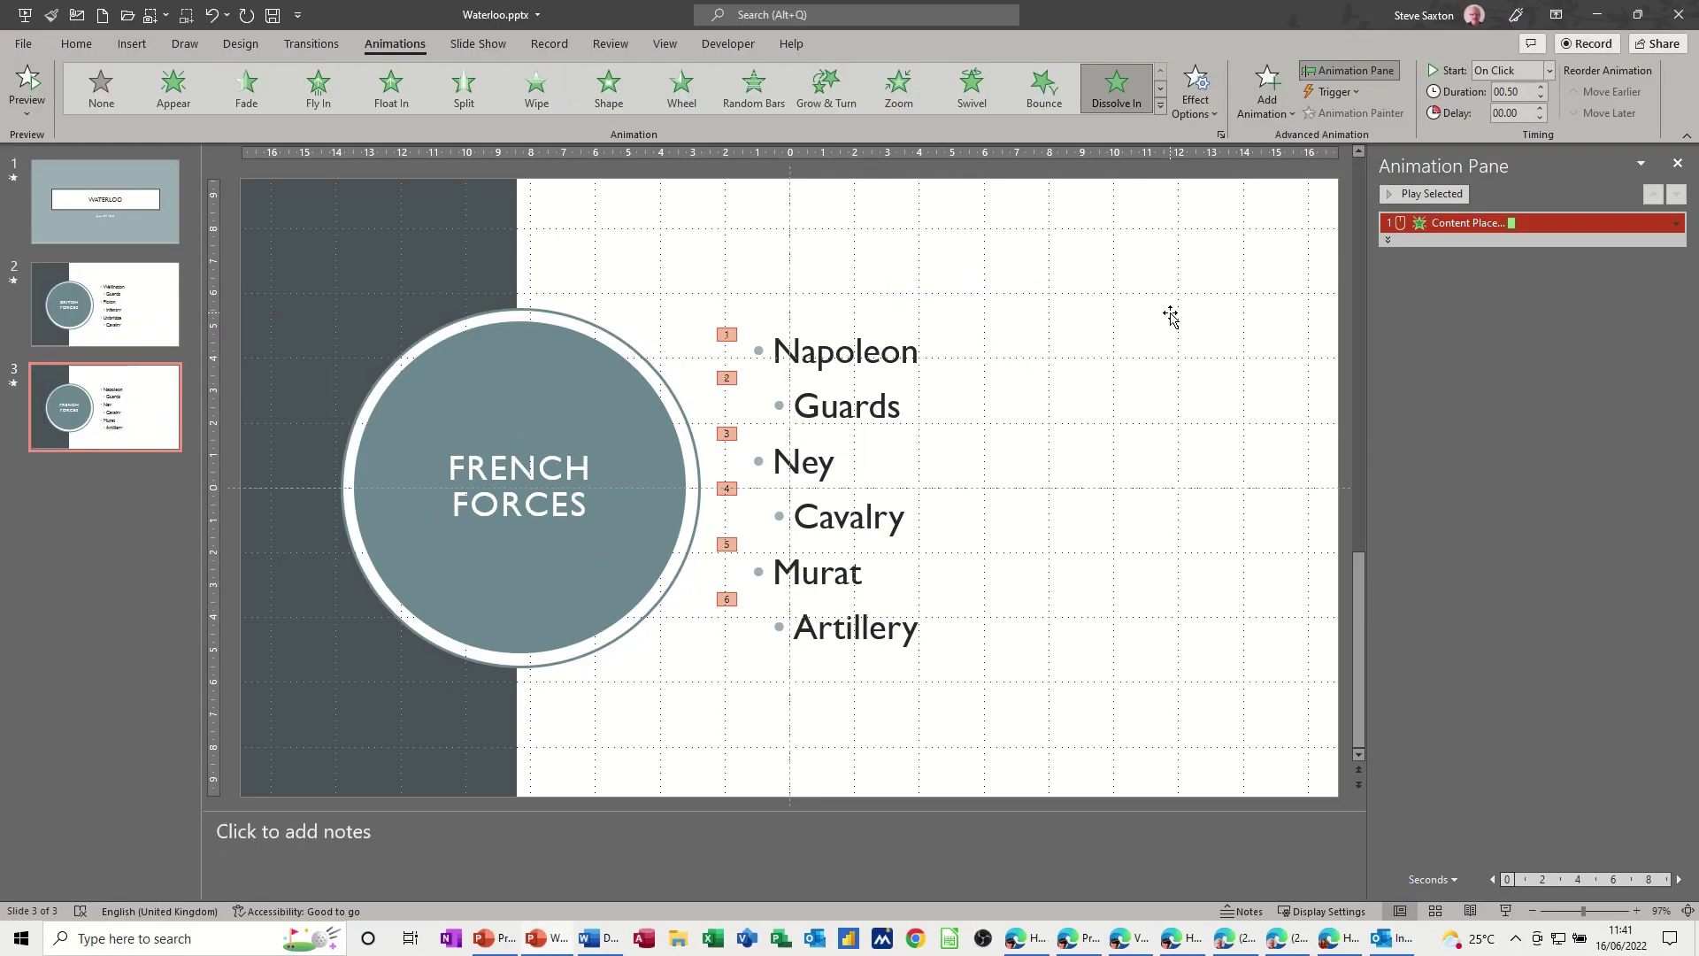
Step: Go back to the British Forces slide and save Waterloo.pptx
{"action": "left_click", "coordinate": [133, 331]}
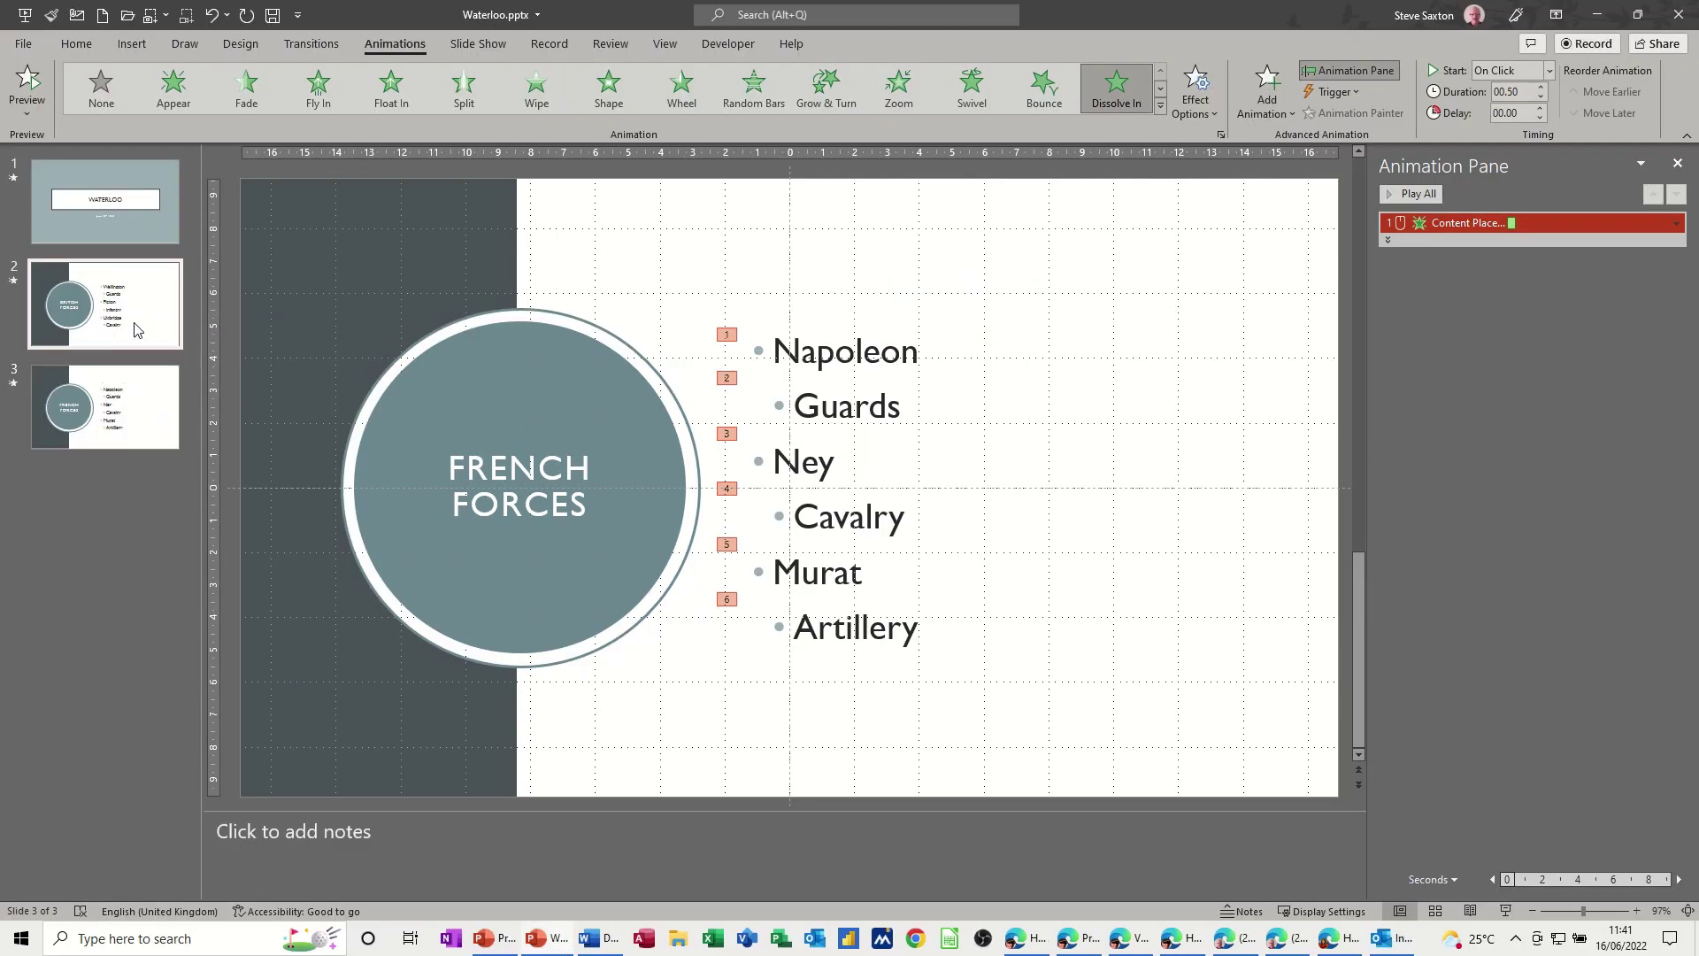
{"action": "left_click", "coordinate": [272, 15]}
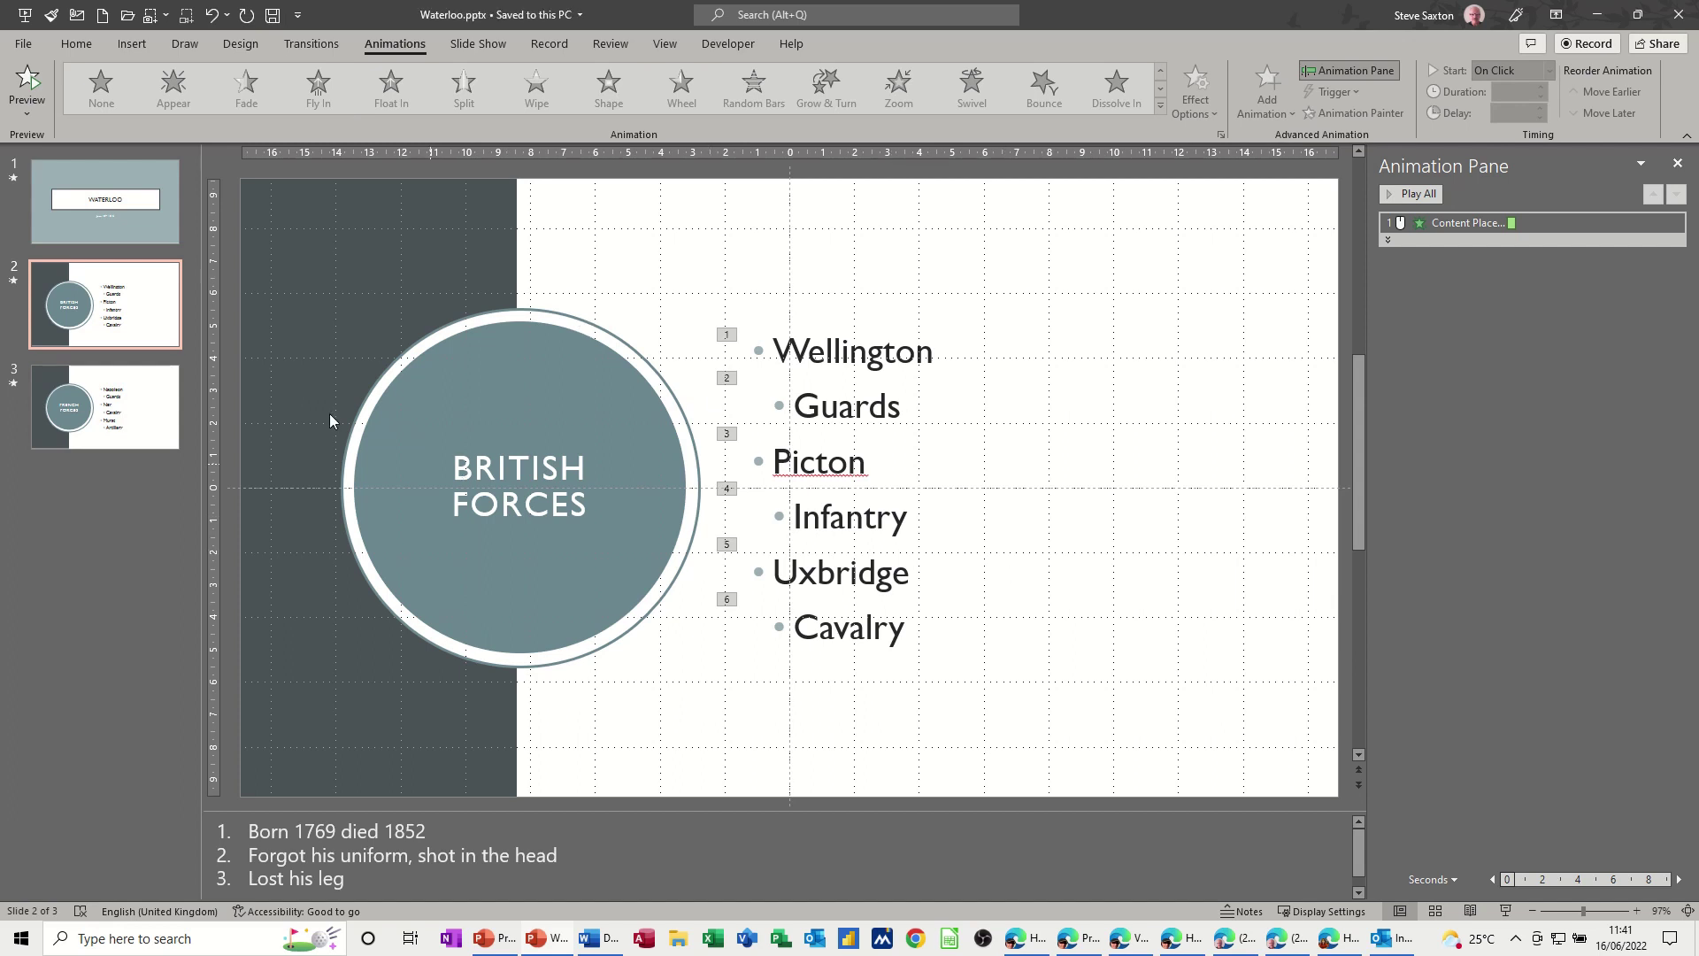